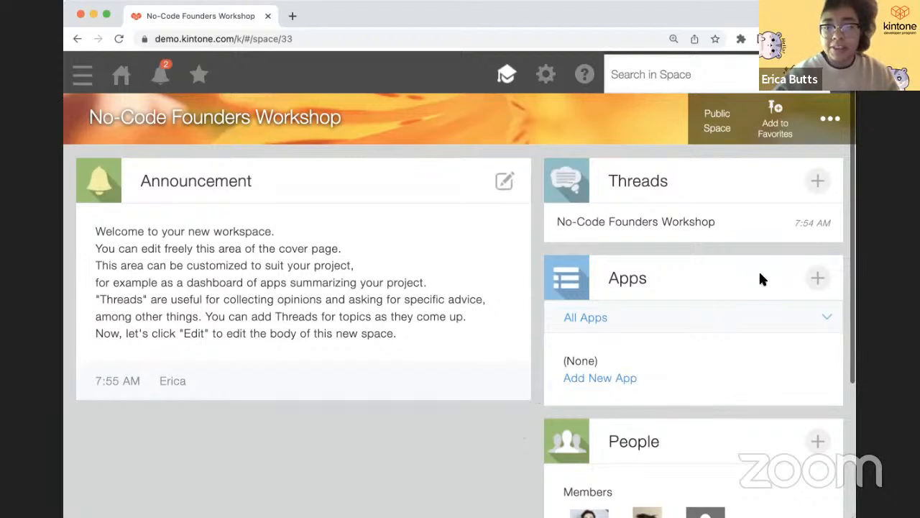
- Start a new app from scratch from the workshop space's Apps panel
left_click(815, 280)
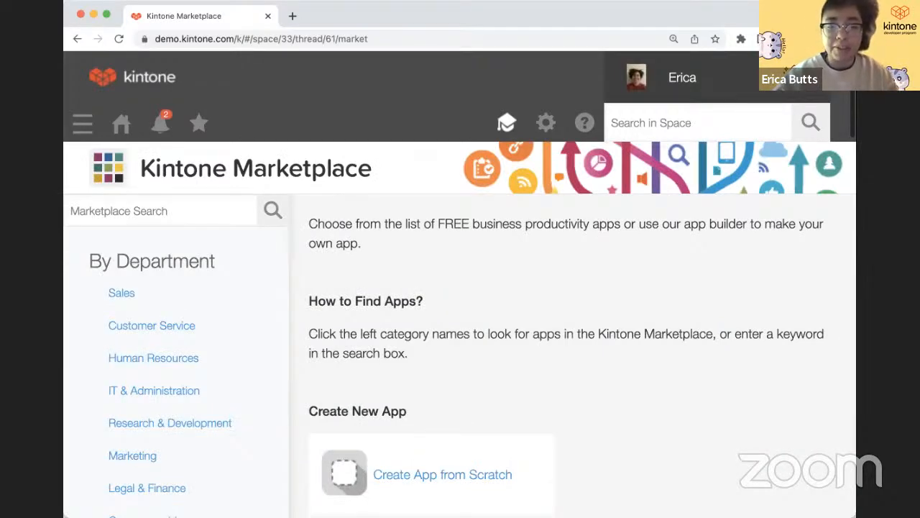
scroll(514, 273, "down", 4)
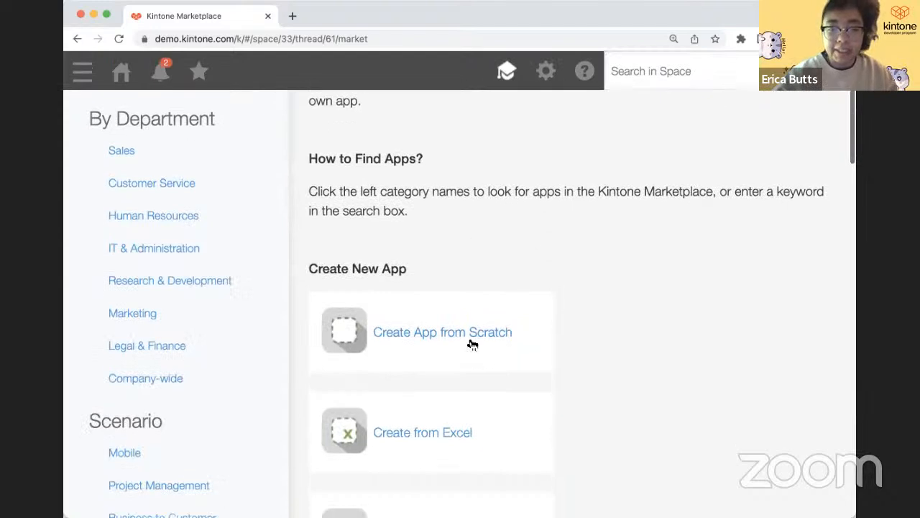
left_click(473, 344)
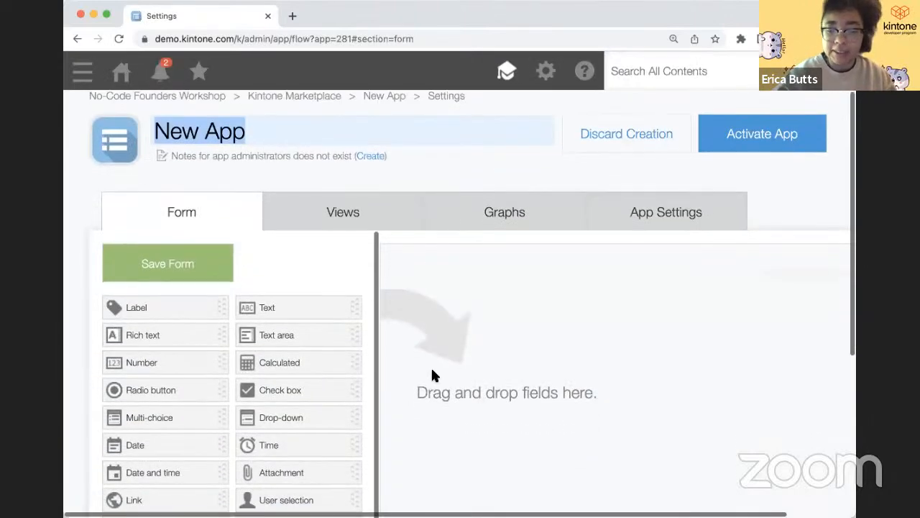
- Zoom the browser out and title the new app 'Customers'
key("super+minus")
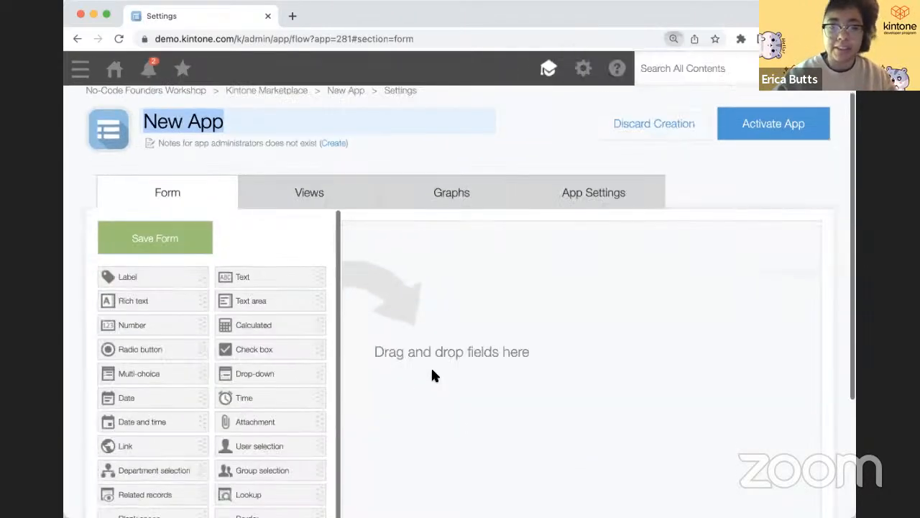
type("Cu")
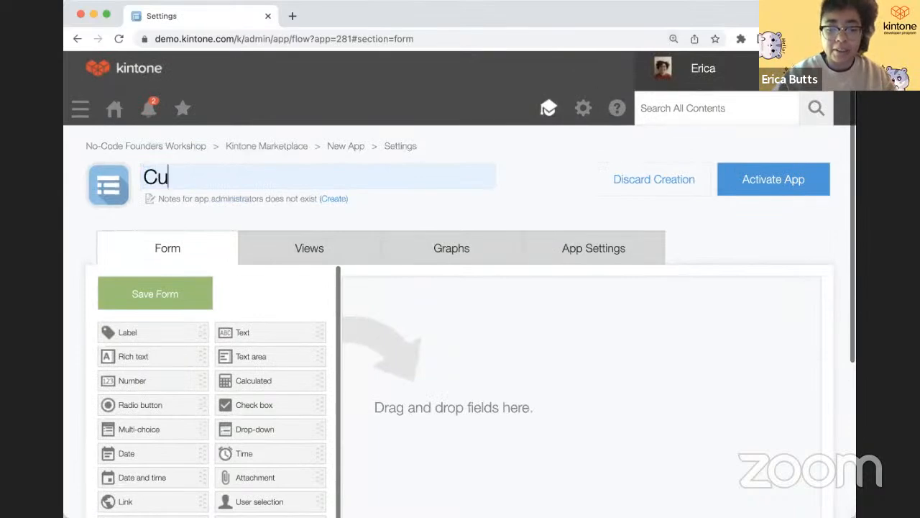
type("stomers")
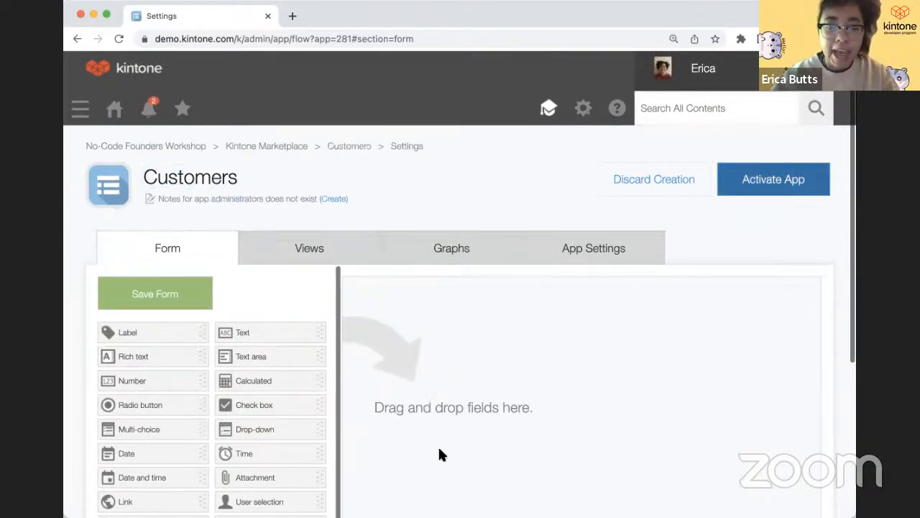
scroll(440, 453, "down", 2)
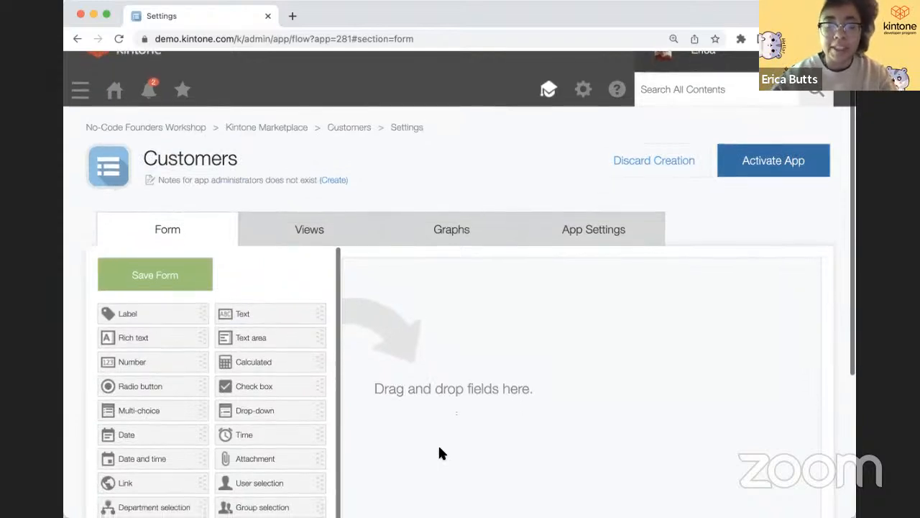
scroll(439, 446, "down", 1)
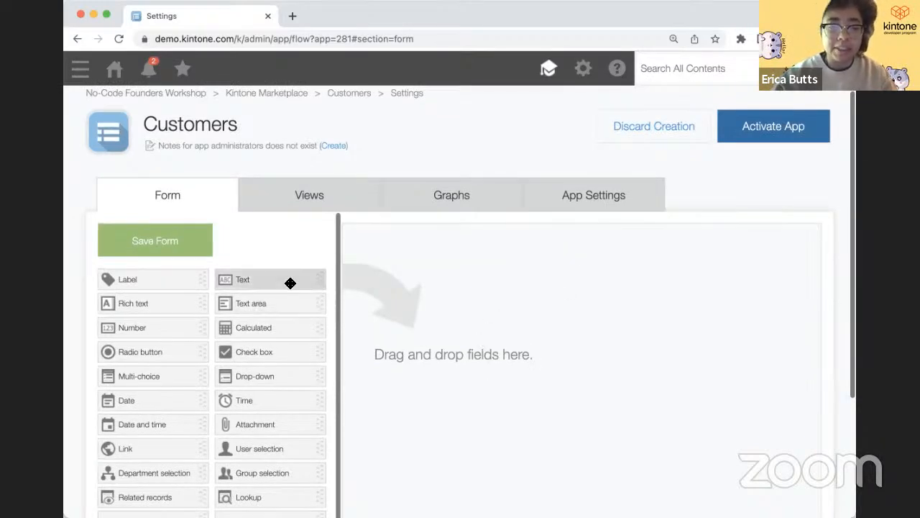
- Add a text field named 'Customer Name' to the form
left_click_drag(289, 283, 672, 263)
left_click(658, 246)
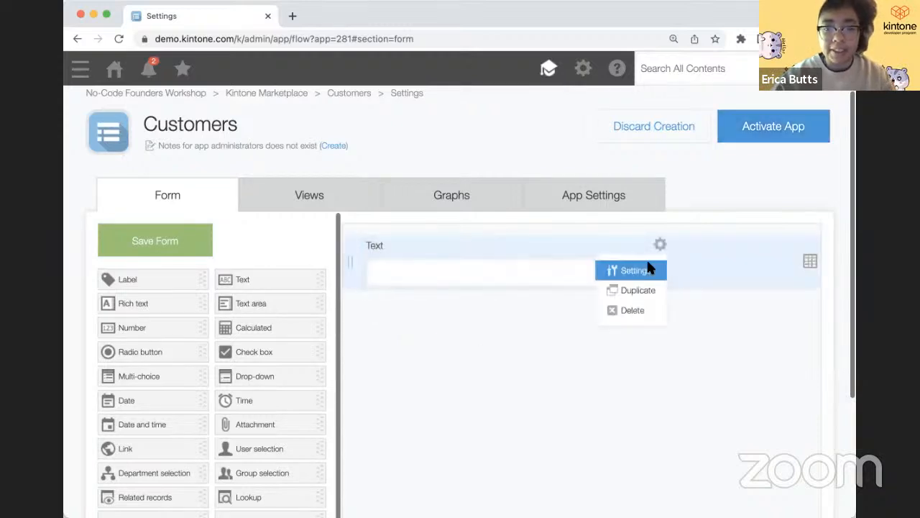
left_click(650, 267)
type("Customer")
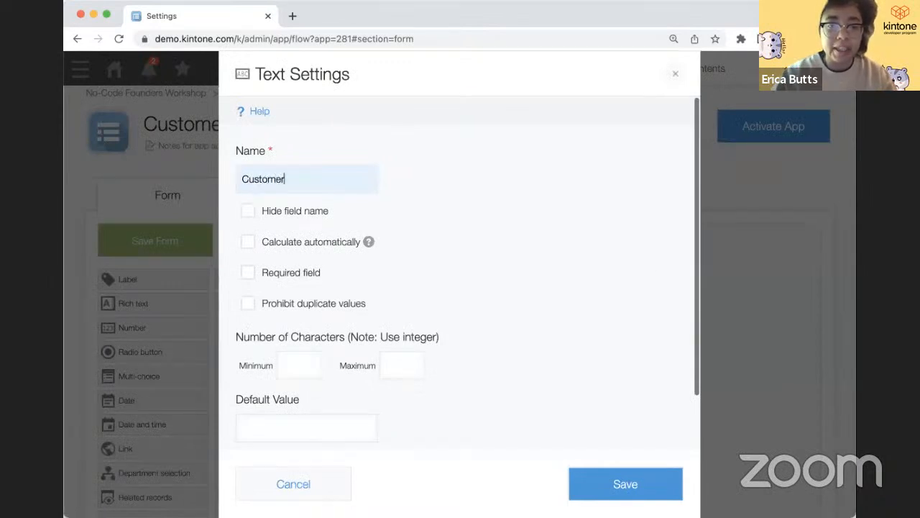
type(" Name")
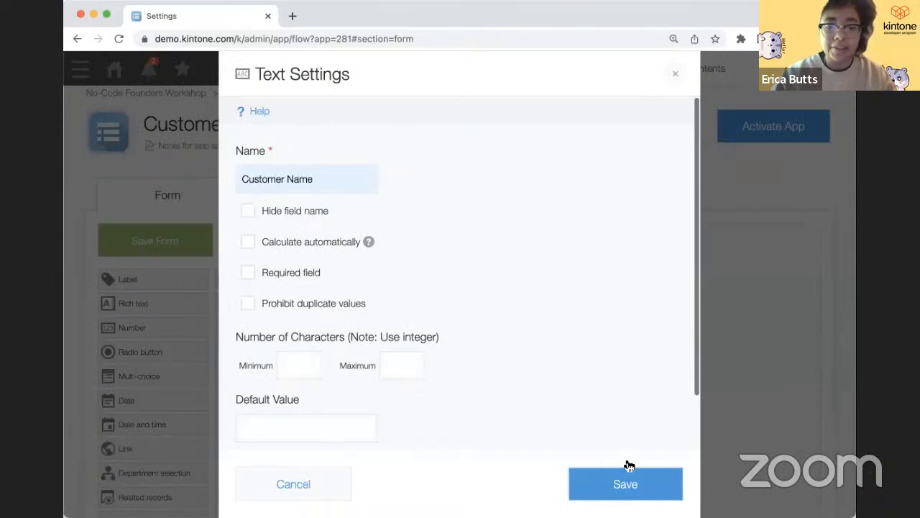
left_click(623, 476)
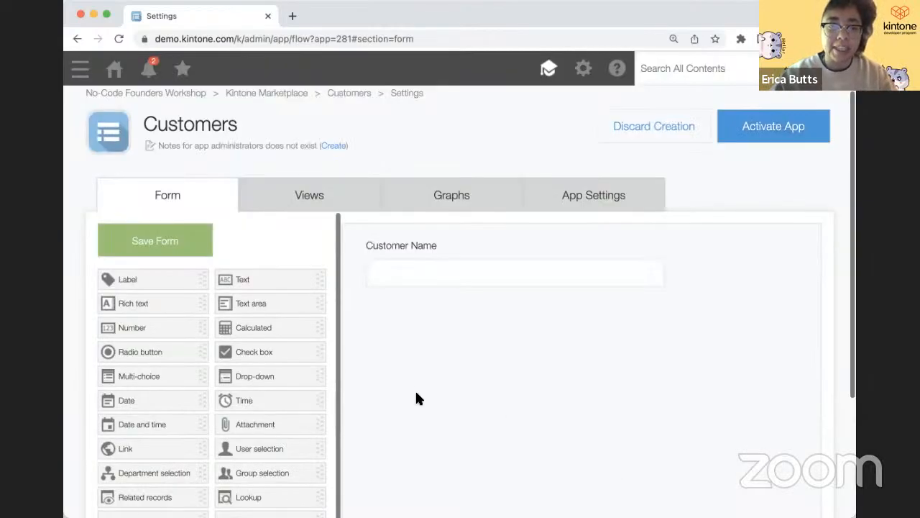
- Add a second text field named 'Street Address' below Customer Name
left_click_drag(294, 280, 443, 314)
left_click_drag(668, 309, 669, 310)
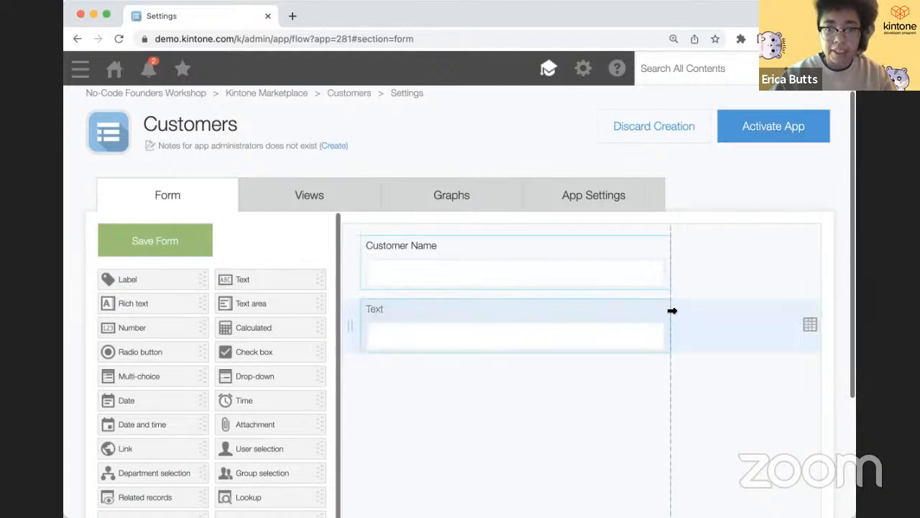
left_click(661, 307)
left_click(653, 335)
type("Str")
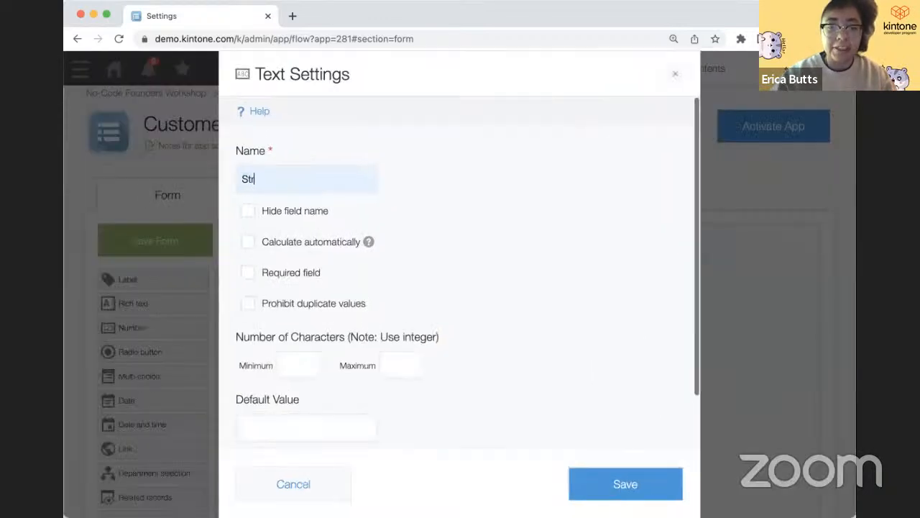
type("eet Address")
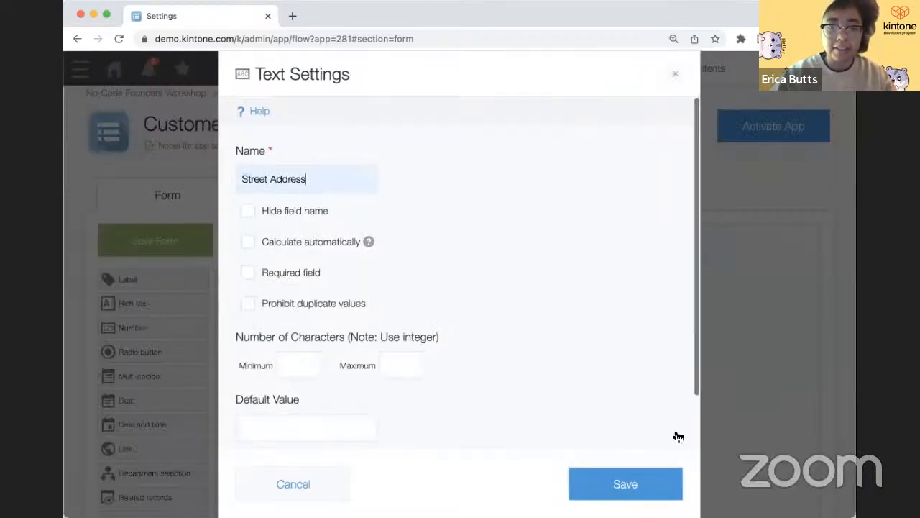
left_click(658, 478)
scroll(340, 350, "down", 2)
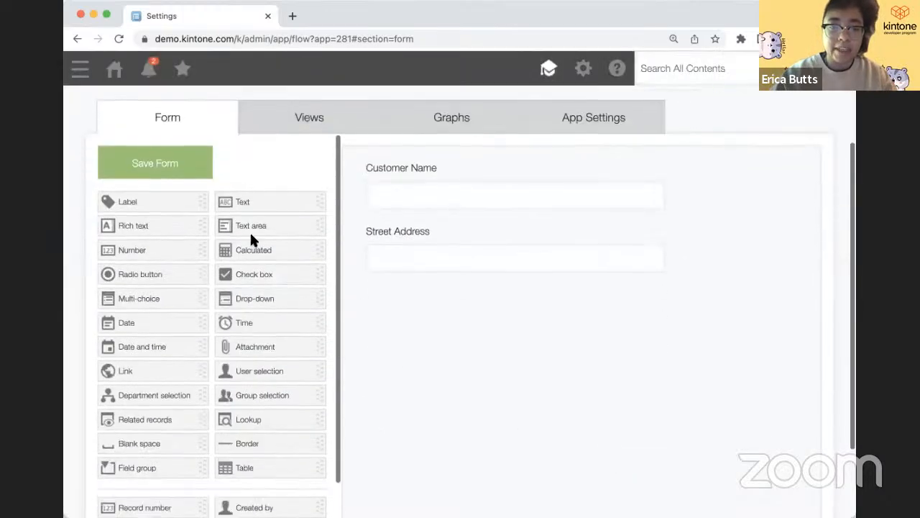
- Add a City text field below Street Address
left_click_drag(274, 208, 487, 313)
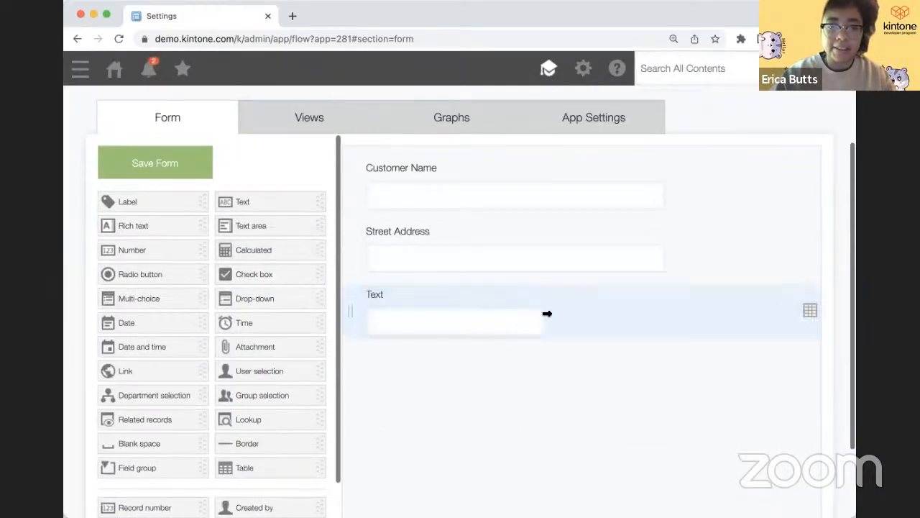
mouse_move(540, 294)
left_click(535, 318)
type("City")
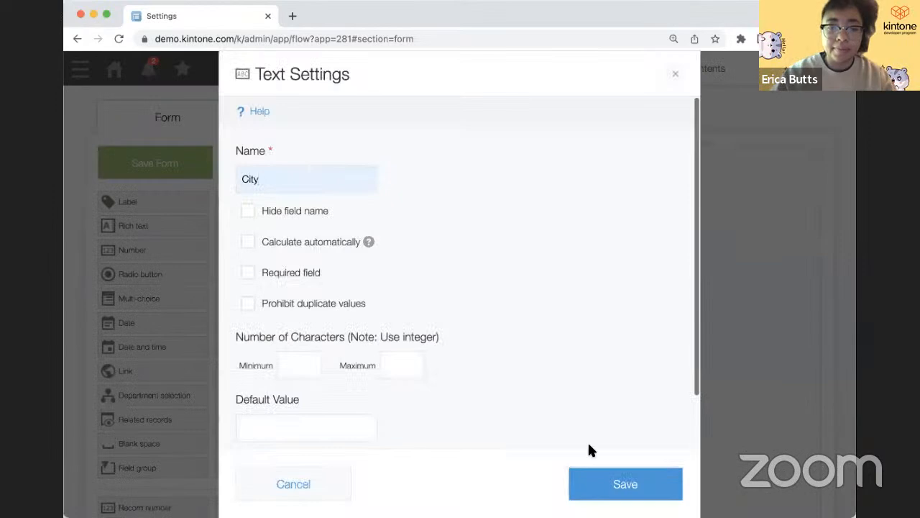
left_click(606, 484)
- Duplicate City, place the narrower copy beside it and rename it 'State'
left_click(533, 344)
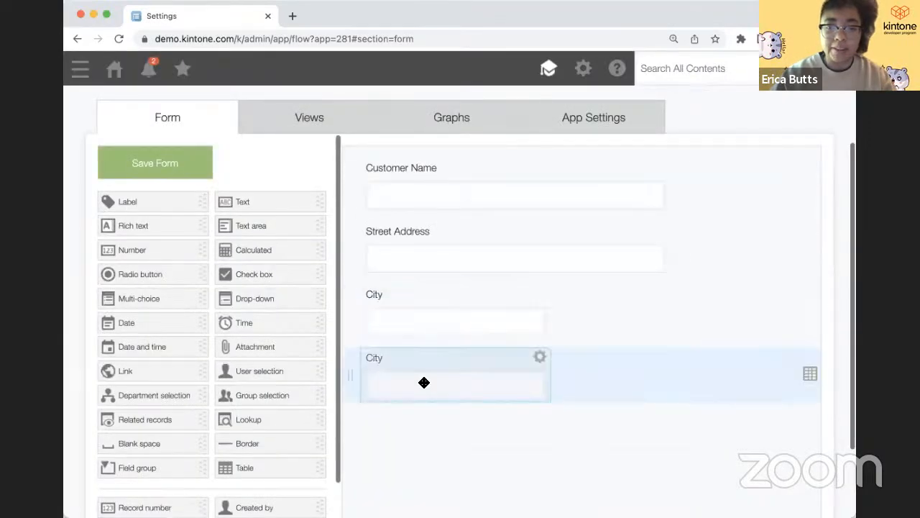
left_click_drag(424, 383, 741, 319)
mouse_move(625, 322)
left_mouse_down()
mouse_move(577, 323)
mouse_move(609, 320)
left_mouse_up()
mouse_move(606, 307)
left_click(586, 318)
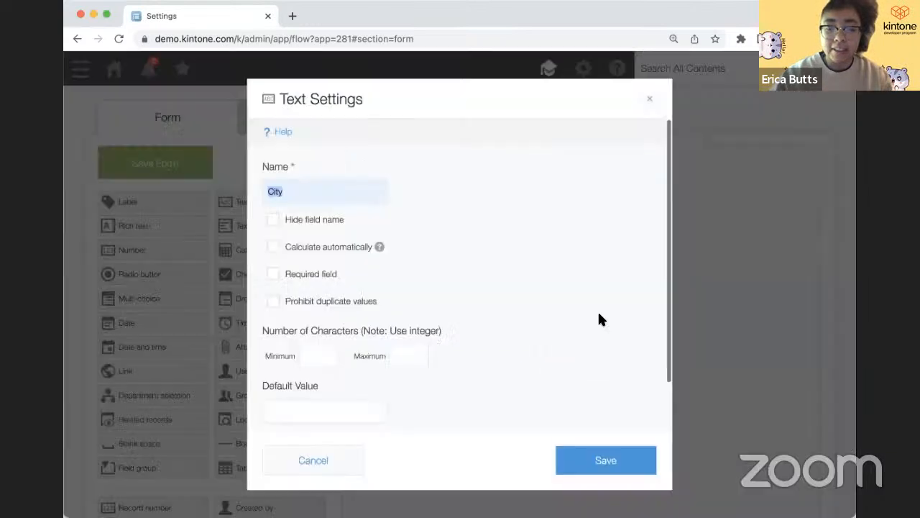
type("State")
left_click(626, 482)
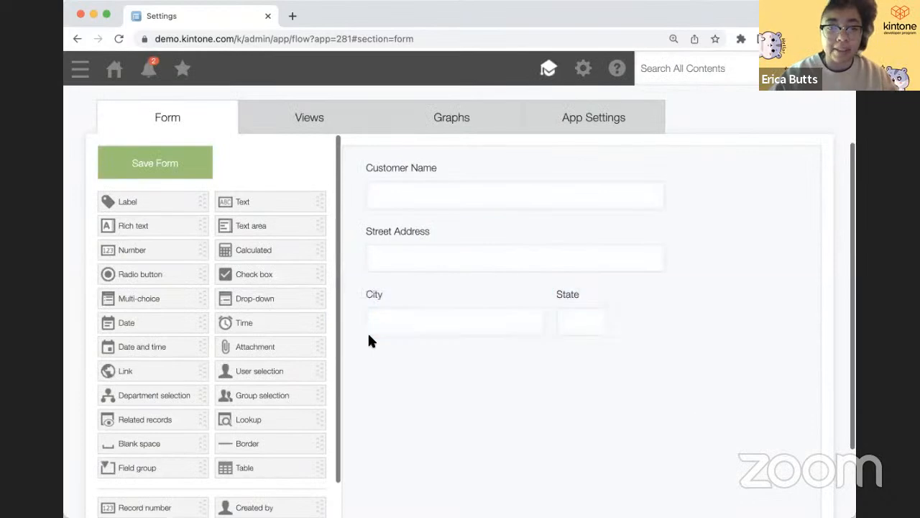
- Add a ZIP text field beside State on the same row
left_click_drag(242, 198, 654, 302)
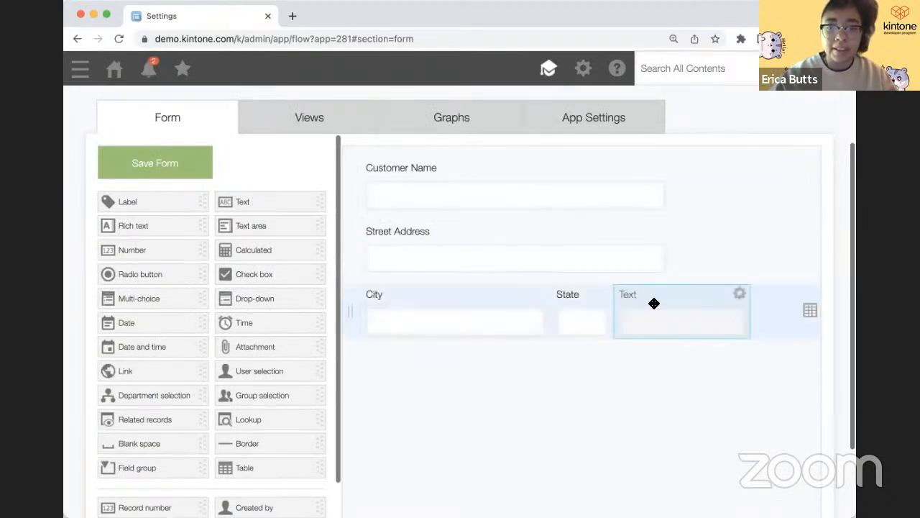
left_click(738, 294)
left_click(728, 317)
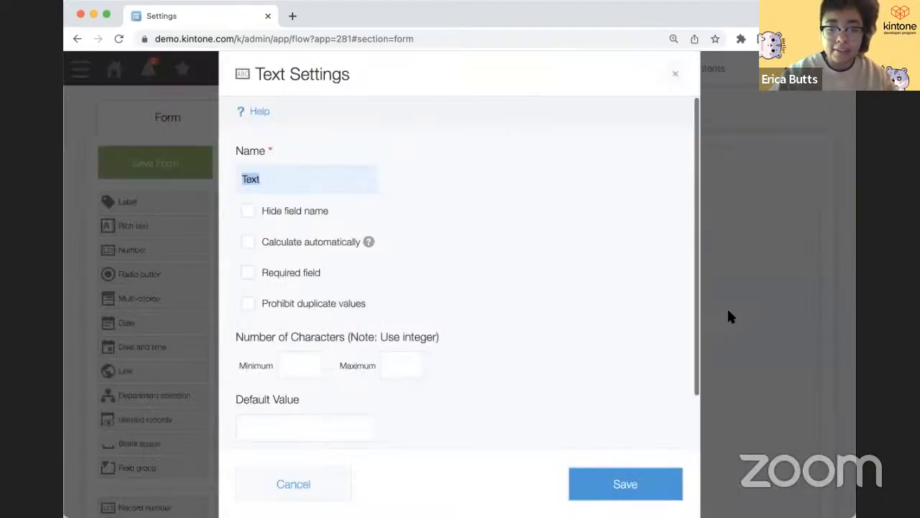
type("ZIP")
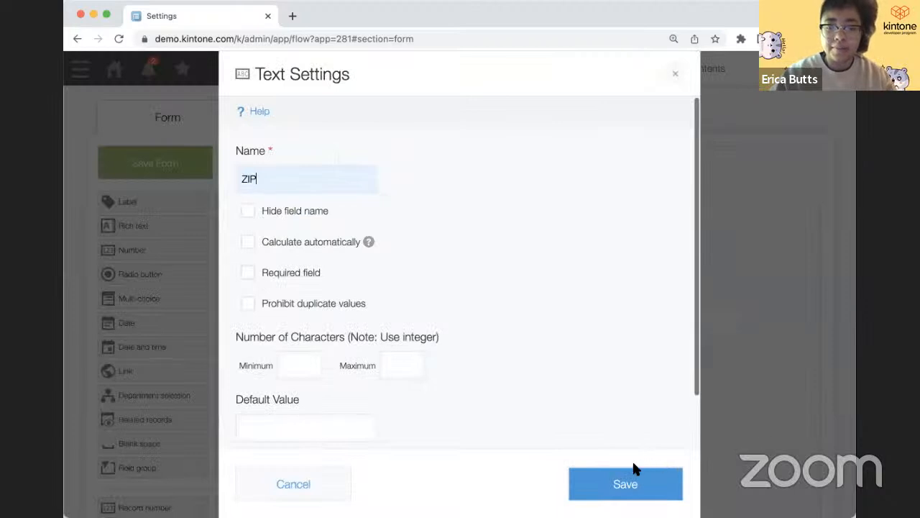
left_click(632, 470)
- Widen Street Address, Customer Name and ZIP, and add a Link field below the row
left_click_drag(675, 254, 715, 254)
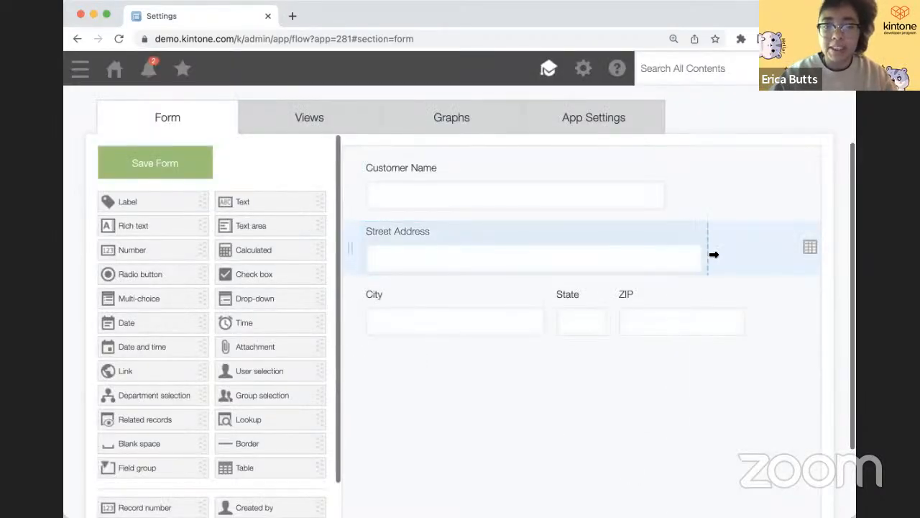
left_click_drag(668, 193, 713, 200)
left_click_drag(674, 322, 714, 320)
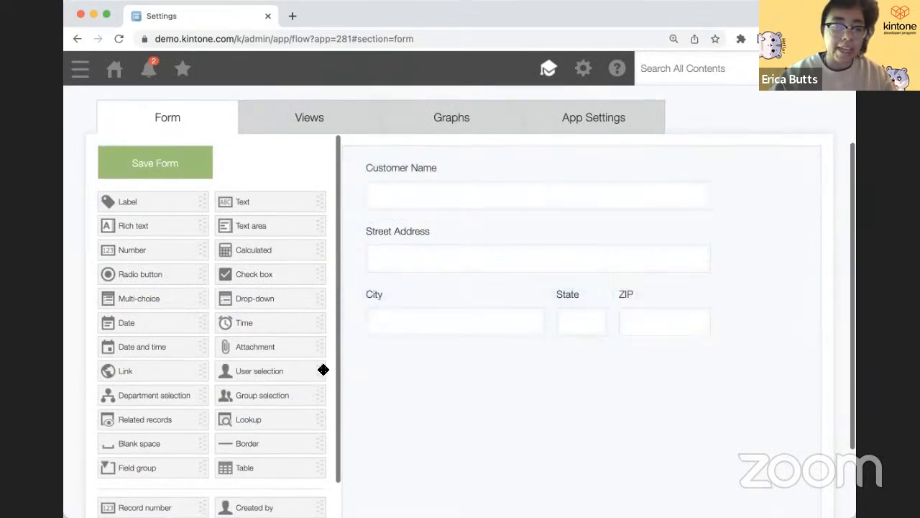
left_click_drag(153, 370, 396, 390)
- Make the Link field an e-mail address type named 'Email'
left_click(486, 358)
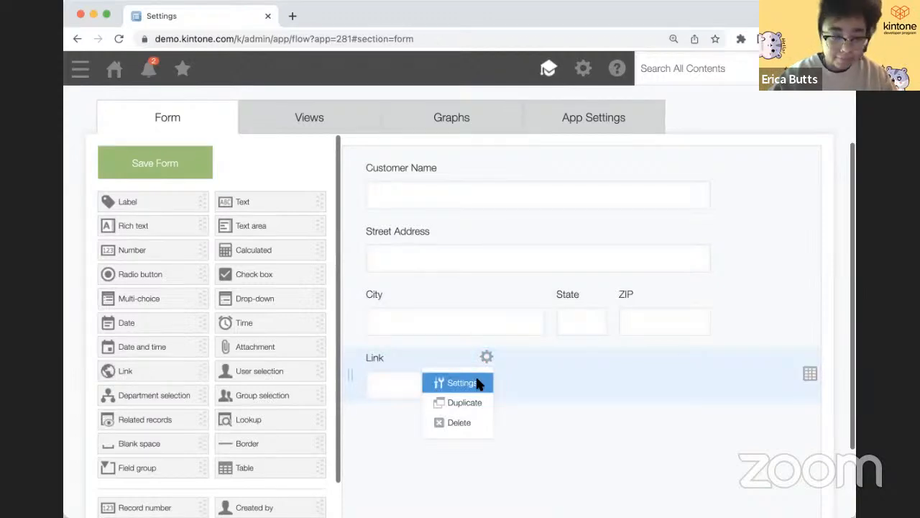
left_click(478, 381)
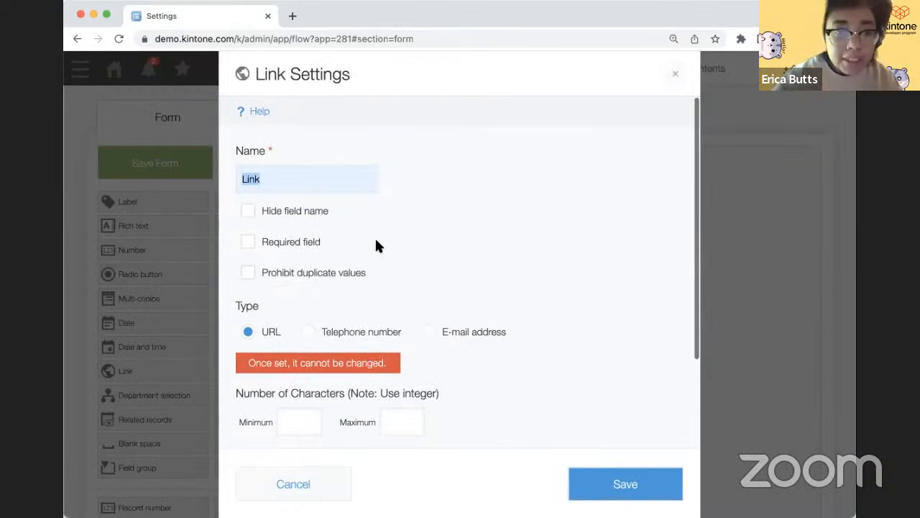
left_click(455, 332)
left_click(316, 181)
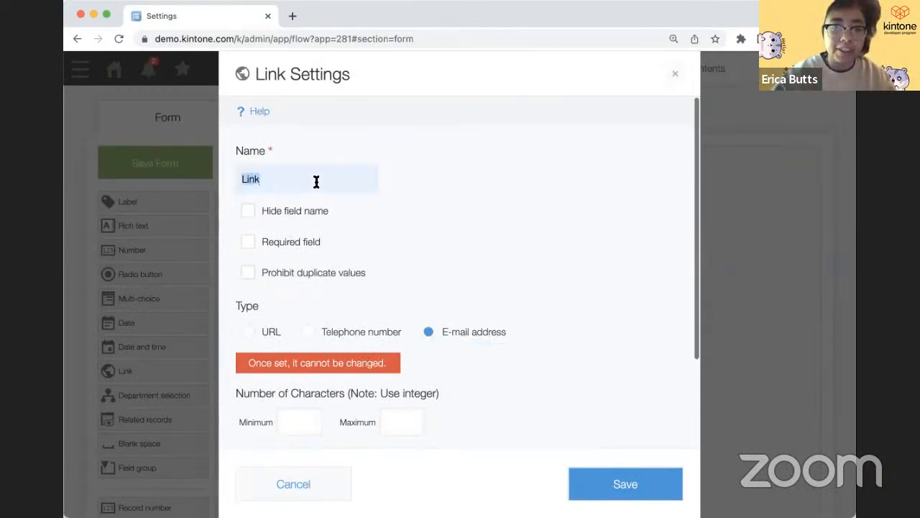
type("Email")
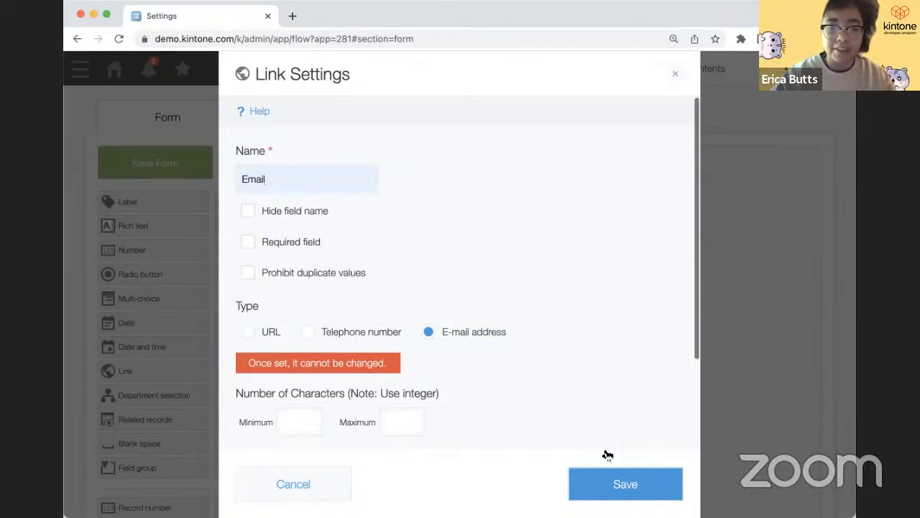
left_click(609, 480)
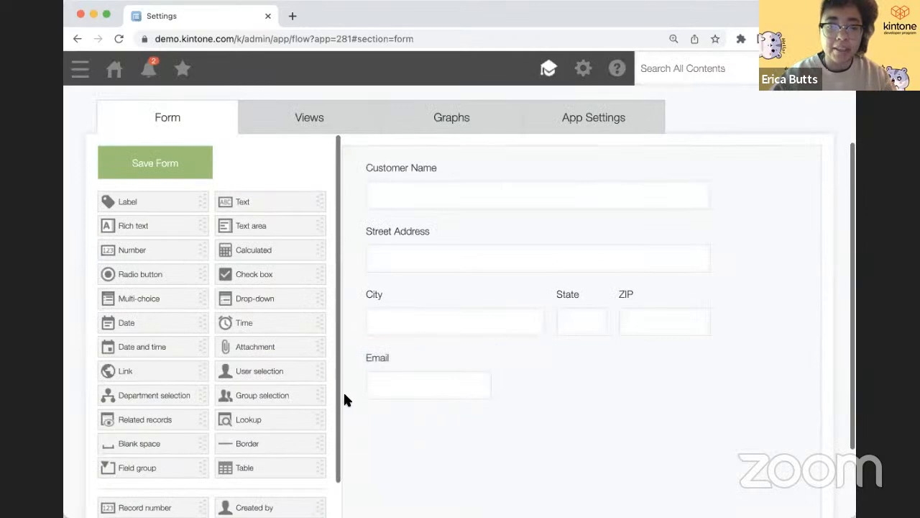
- Add a telephone-number Link field 'Phone' beside Email and widen both fields
left_click_drag(184, 370, 583, 379)
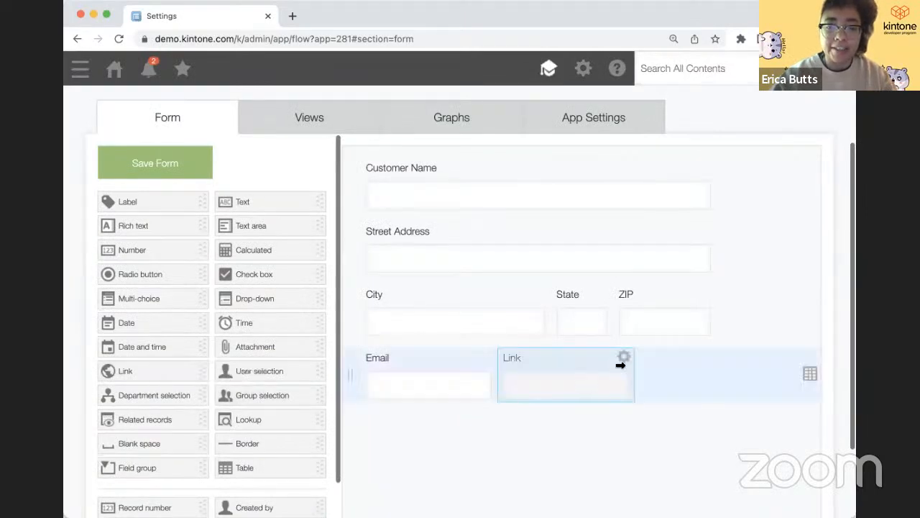
left_click(623, 355)
left_click(615, 382)
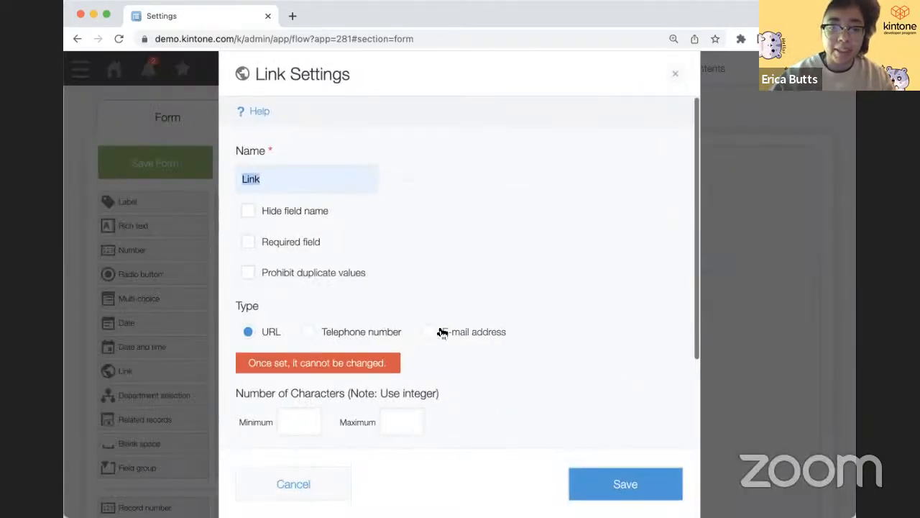
left_click(360, 332)
left_click(293, 181)
type("Pho")
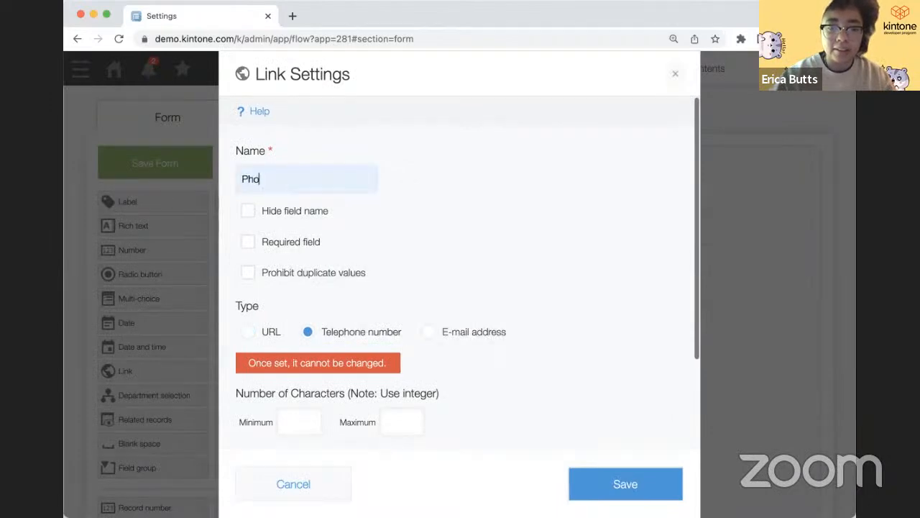
type("ne")
left_click(580, 478)
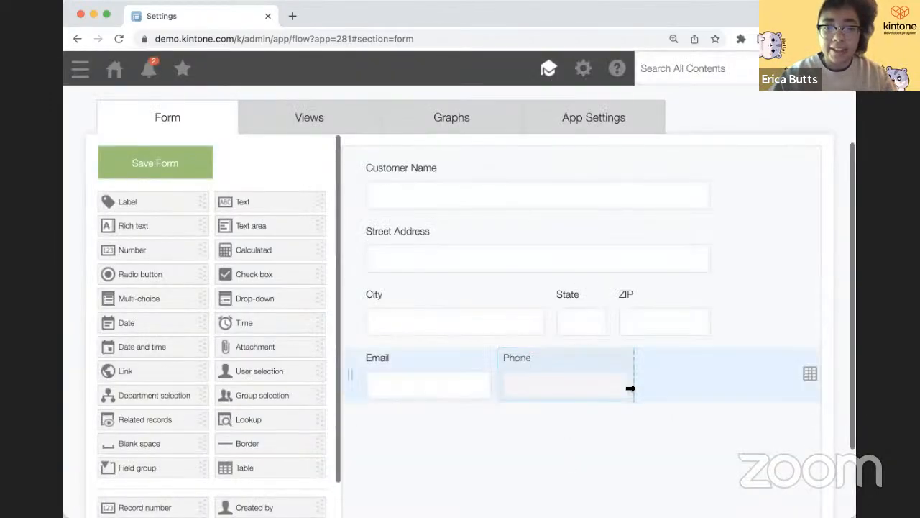
left_click_drag(497, 382, 536, 384)
left_click_drag(665, 384, 693, 381)
- Create the Industry drop-down with options Pharmaceutical, Manufacturing and Education
scroll(544, 388, "down", 3)
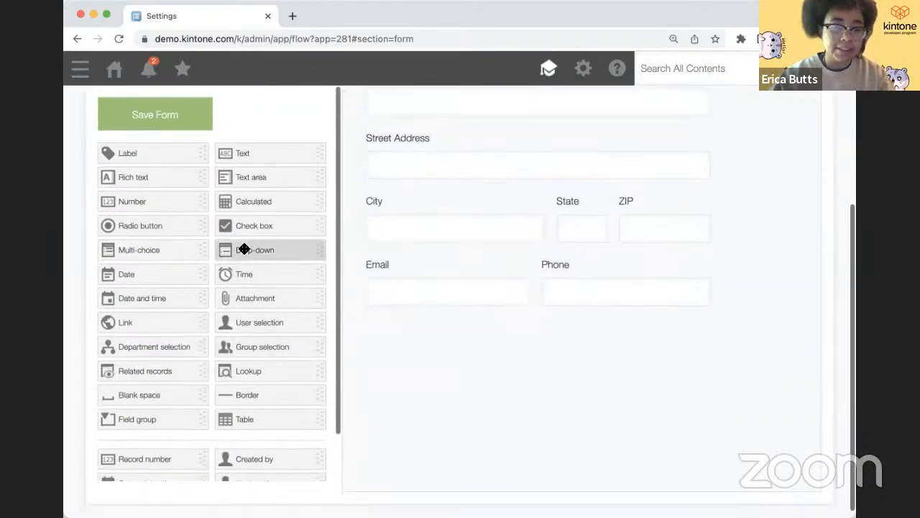
left_click_drag(244, 249, 388, 367)
left_click(489, 327)
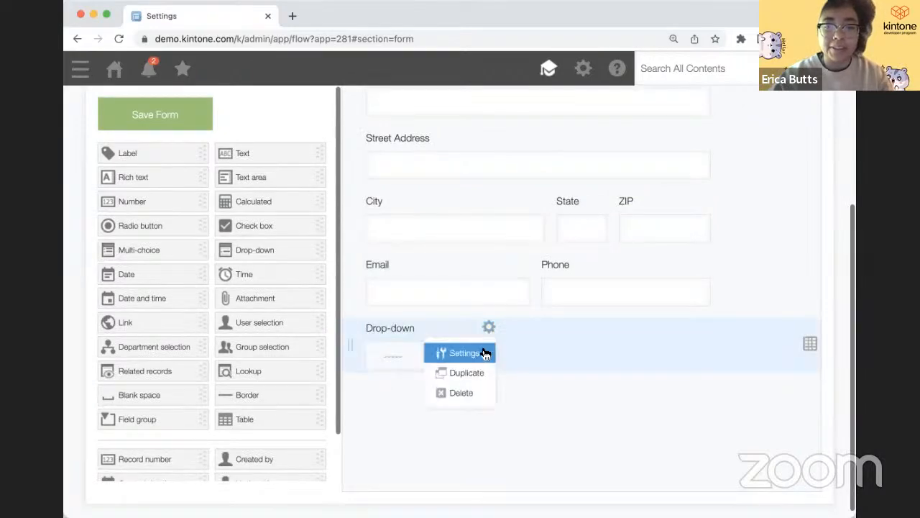
left_click(483, 352)
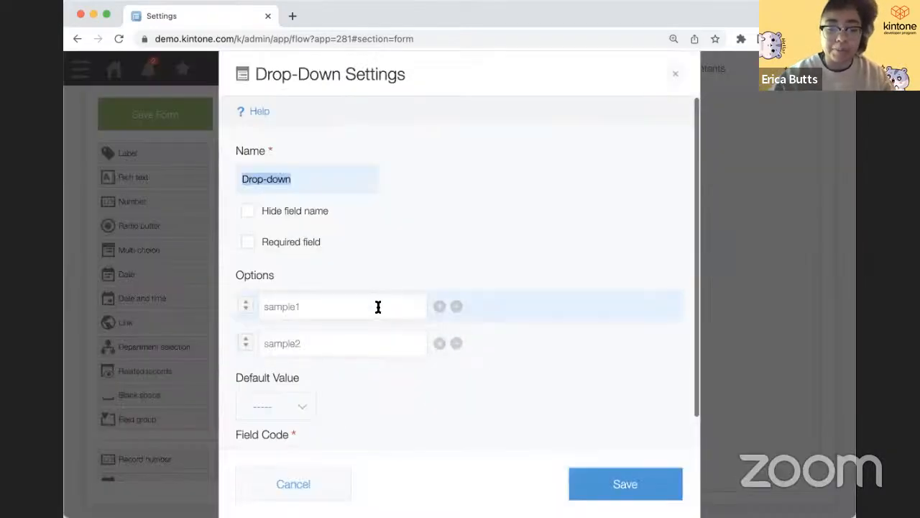
type("Re")
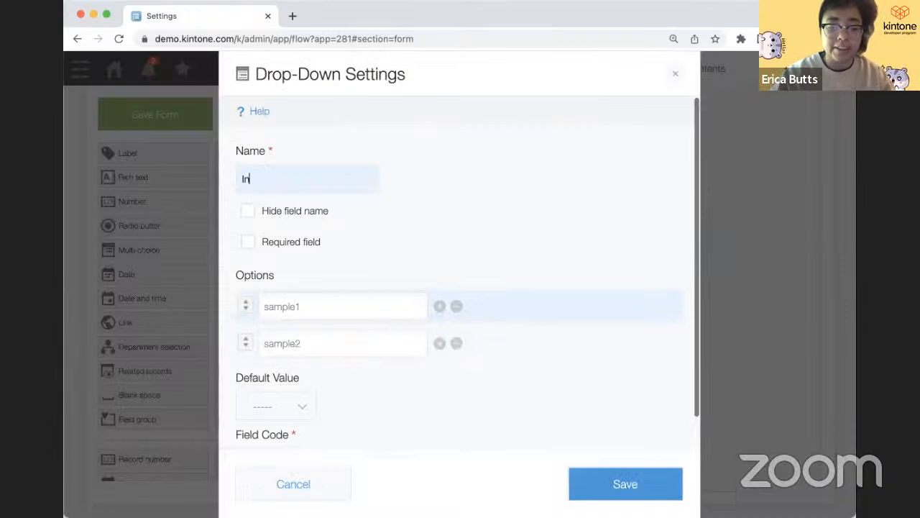
type("dustry")
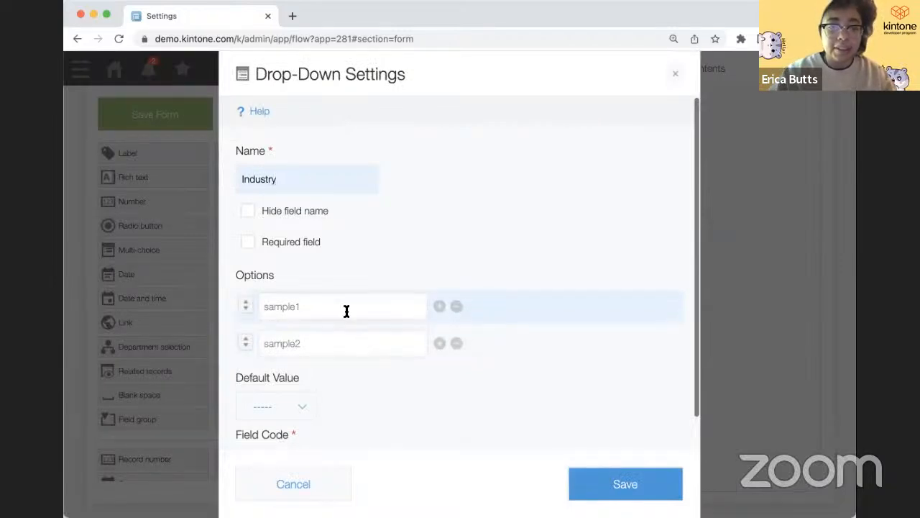
double_click(346, 310)
type("Ph")
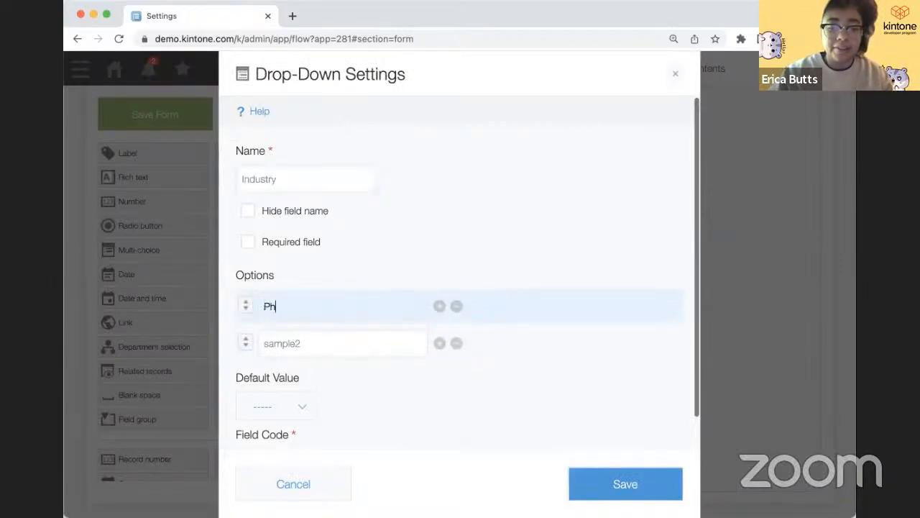
type("armaceuti")
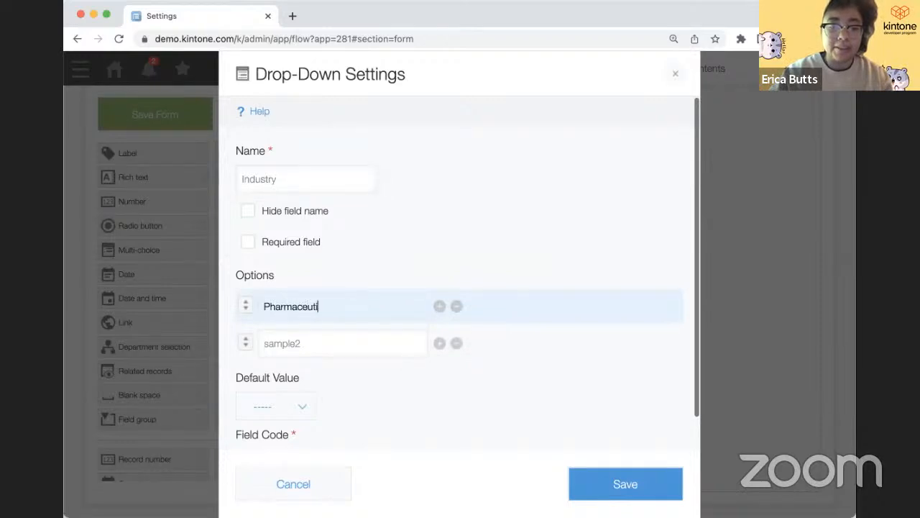
type("cal")
double_click(337, 342)
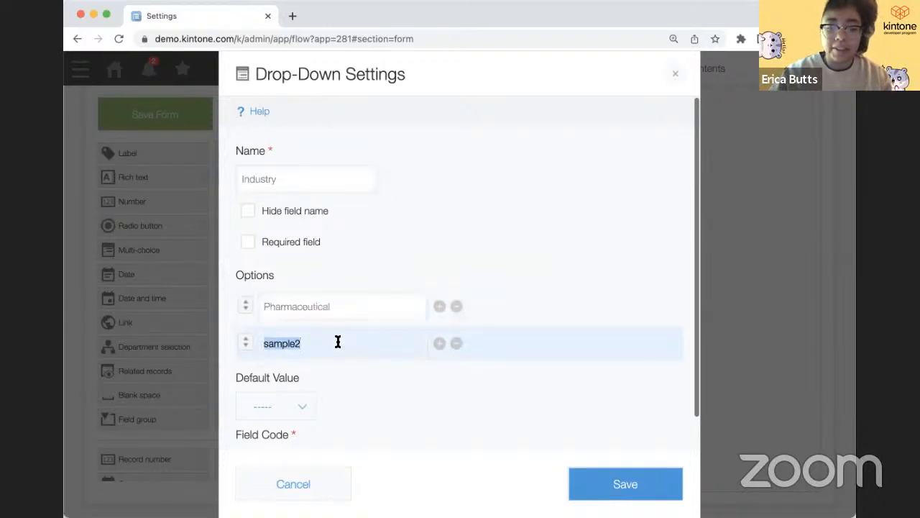
type("Manufacturing")
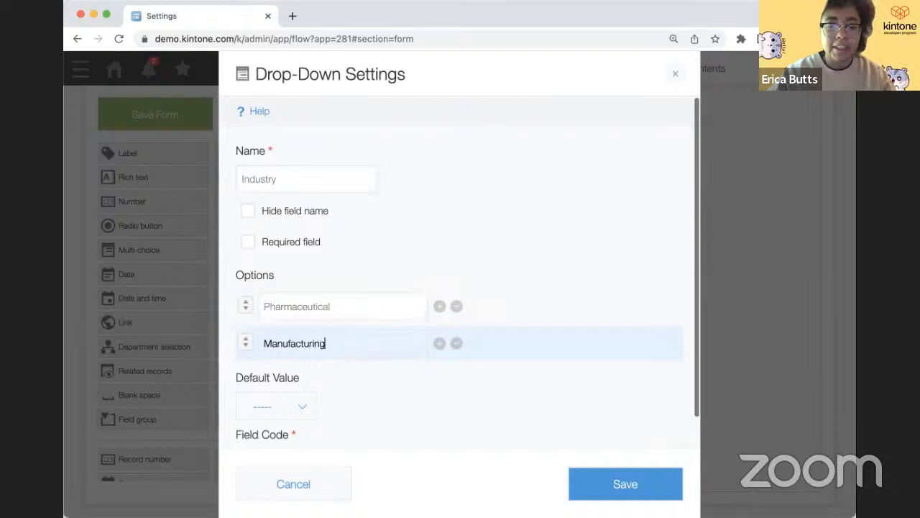
left_click(439, 344)
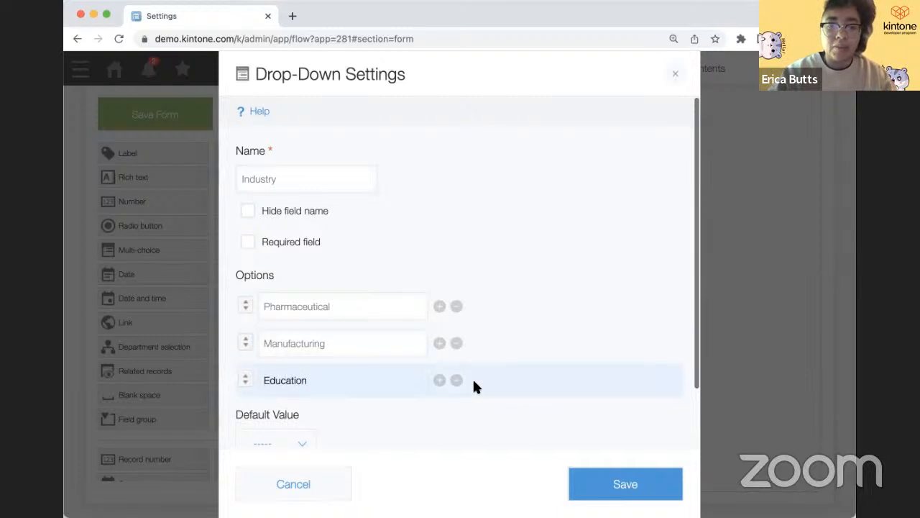
left_click(597, 484)
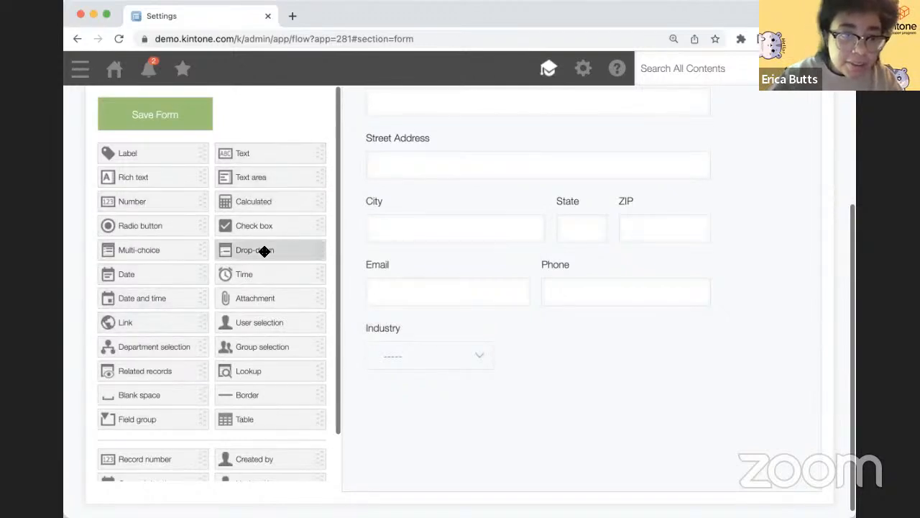
- Place a second drop-down beside Industry and name it 'Region'
left_click_drag(269, 249, 561, 340)
left_click(626, 326)
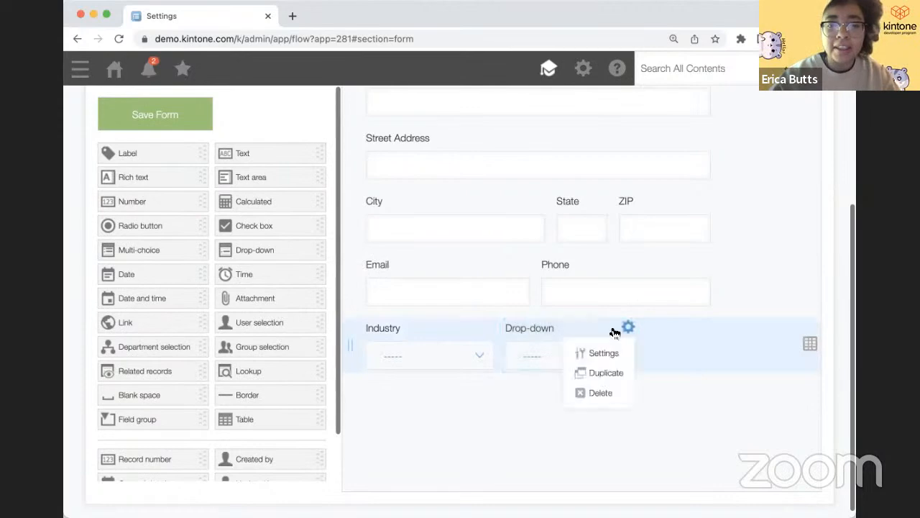
left_click(613, 353)
type("REgion")
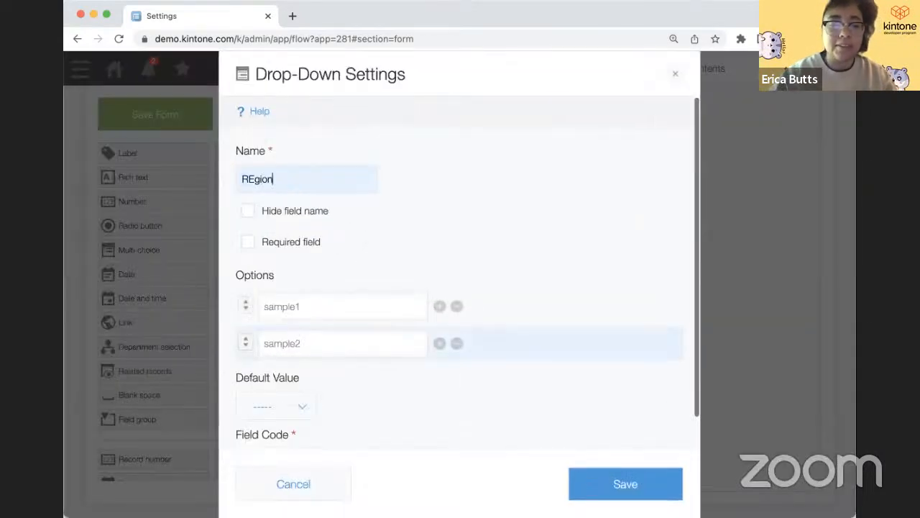
left_click(253, 179)
key("BackSpace")
type("e")
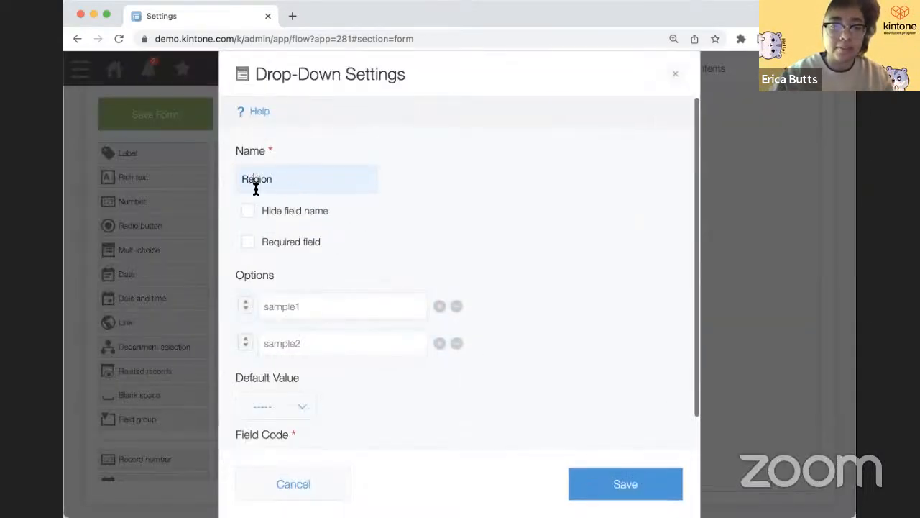
- Replace the Region options with North and South and save the field
left_click(295, 305)
type("North")
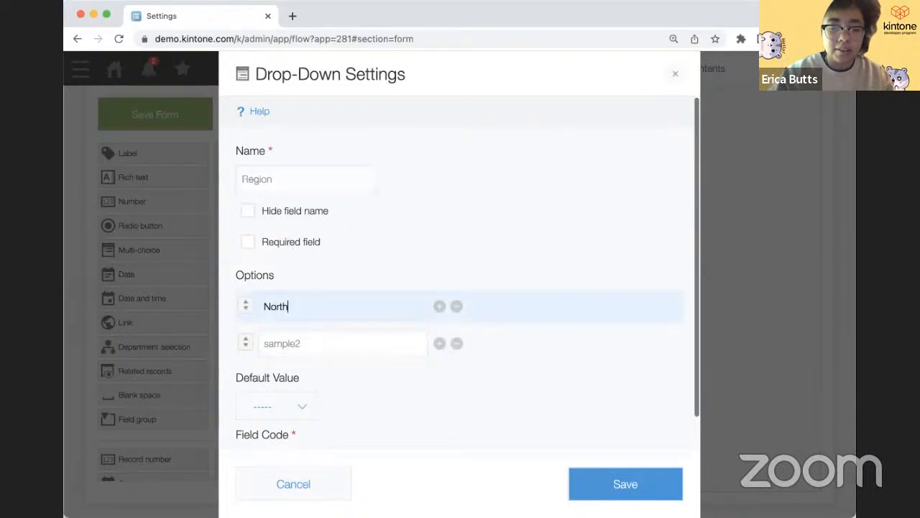
left_click(294, 345)
type("South")
left_click(569, 476)
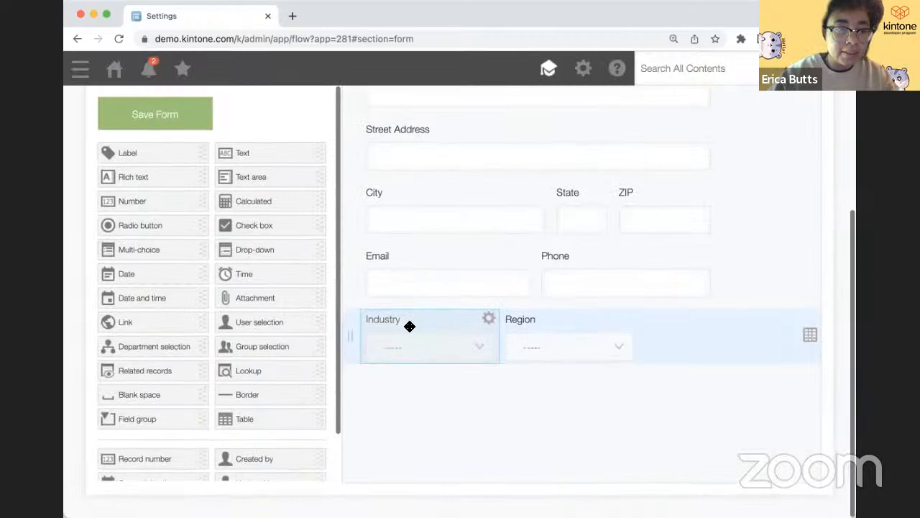
scroll(203, 293, "up", 2)
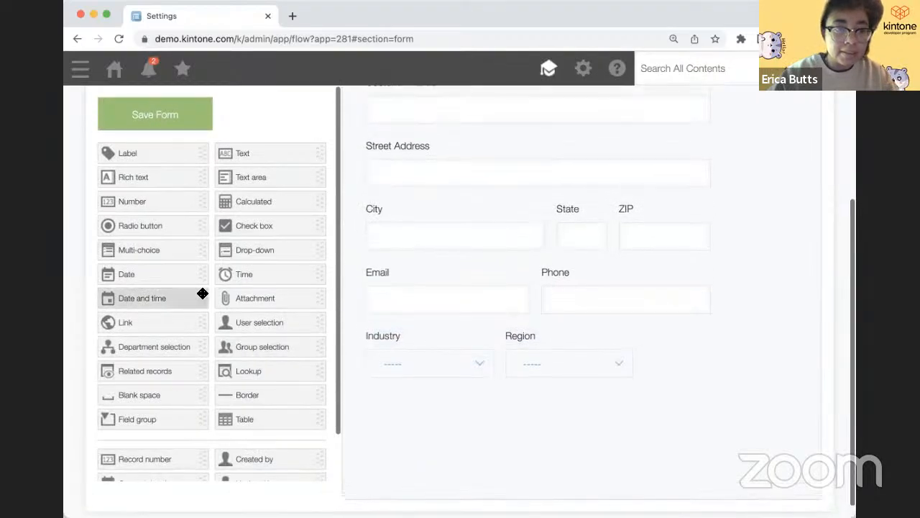
scroll(203, 293, "up", 1)
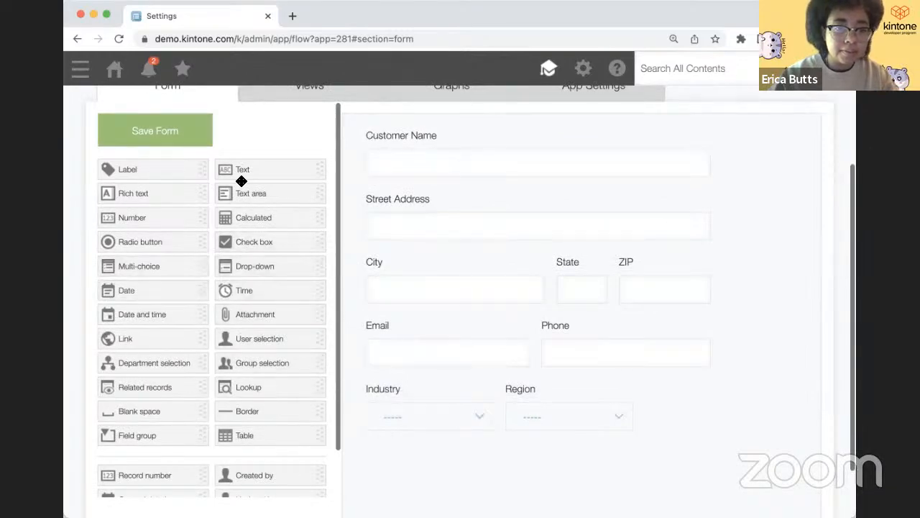
scroll(246, 298, "down", 2)
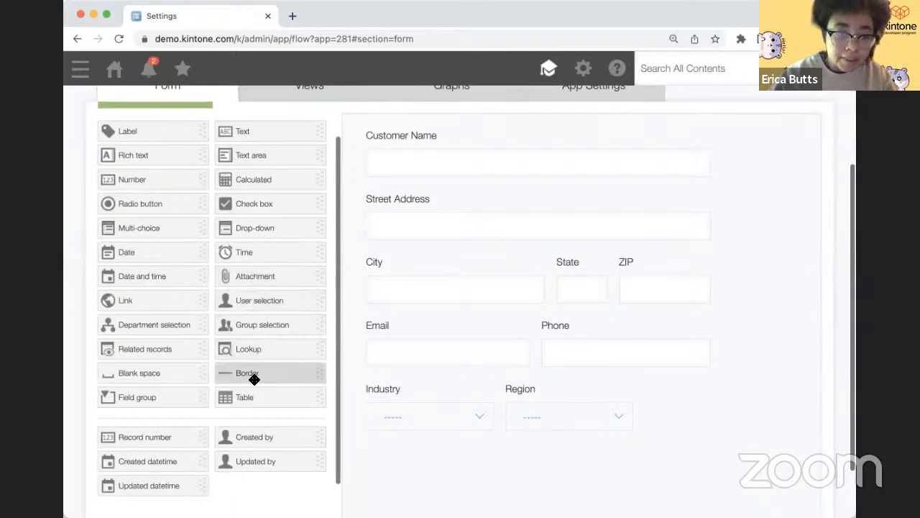
scroll(254, 378, "up", 2)
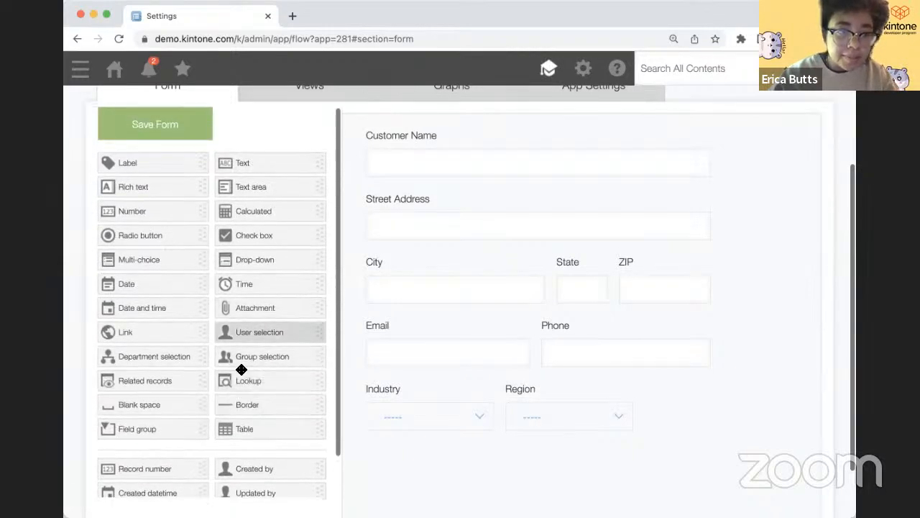
scroll(238, 368, "up", 1)
scroll(241, 299, "up", 5)
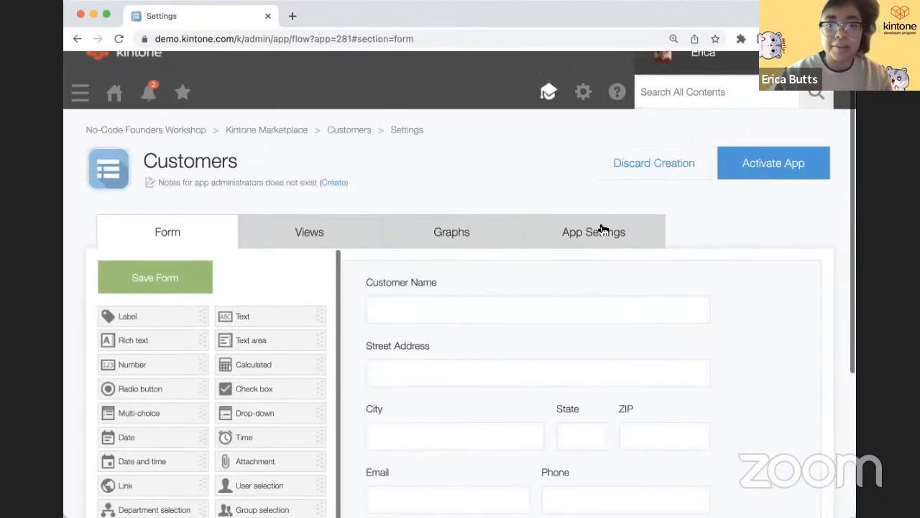
left_click(588, 227)
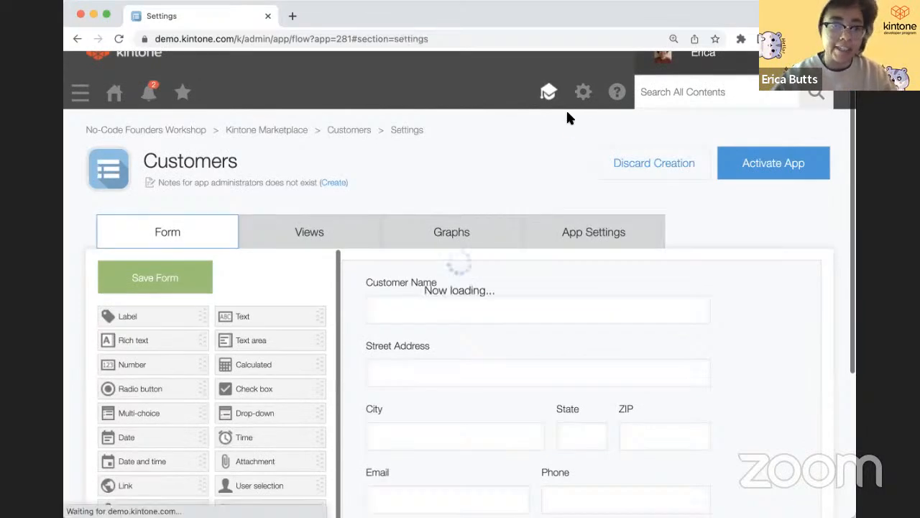
scroll(281, 389, "down", 3)
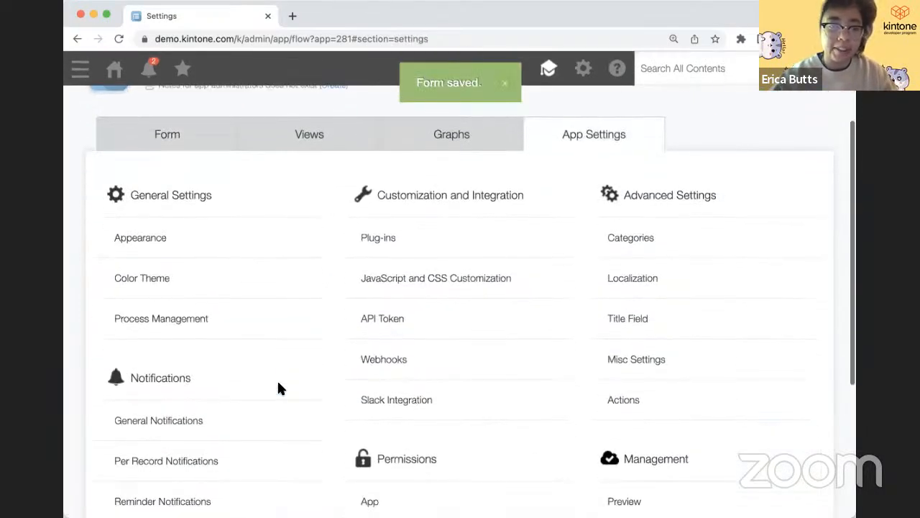
scroll(268, 386, "up", 1)
scroll(269, 386, "down", 2)
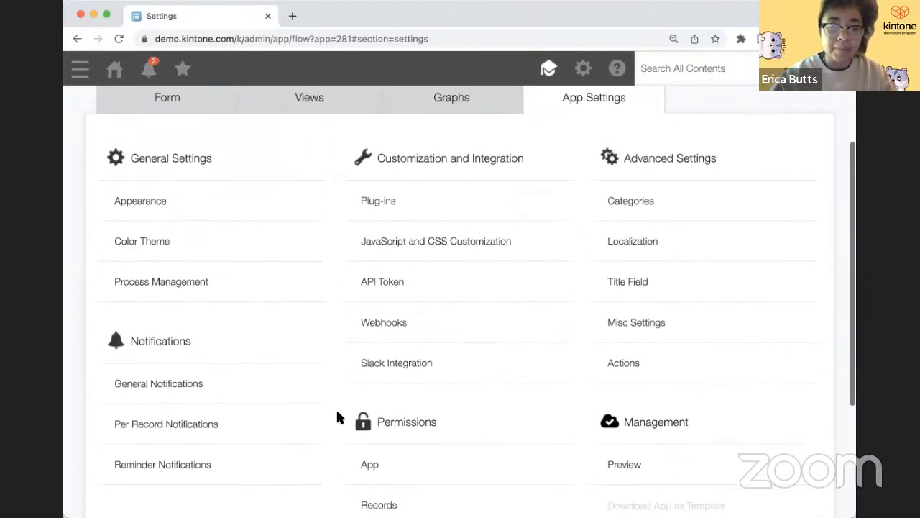
scroll(337, 413, "down", 2)
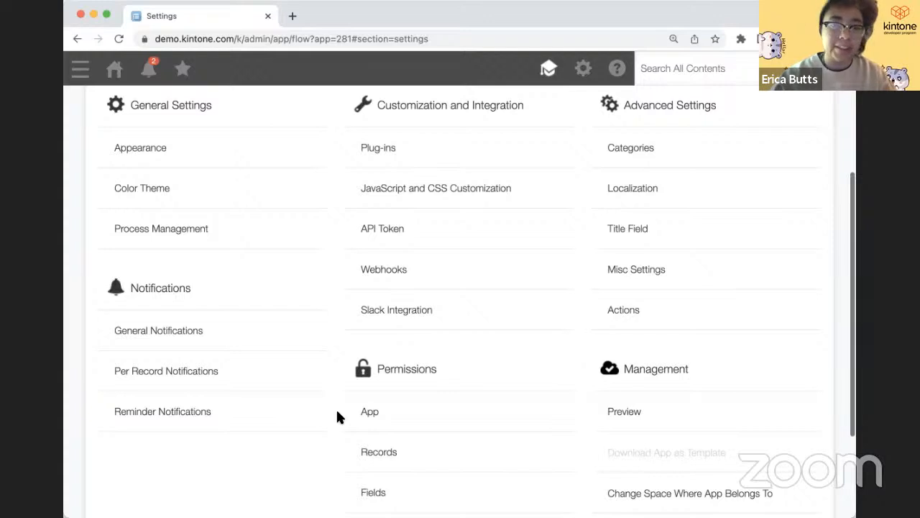
scroll(337, 416, "up", 1)
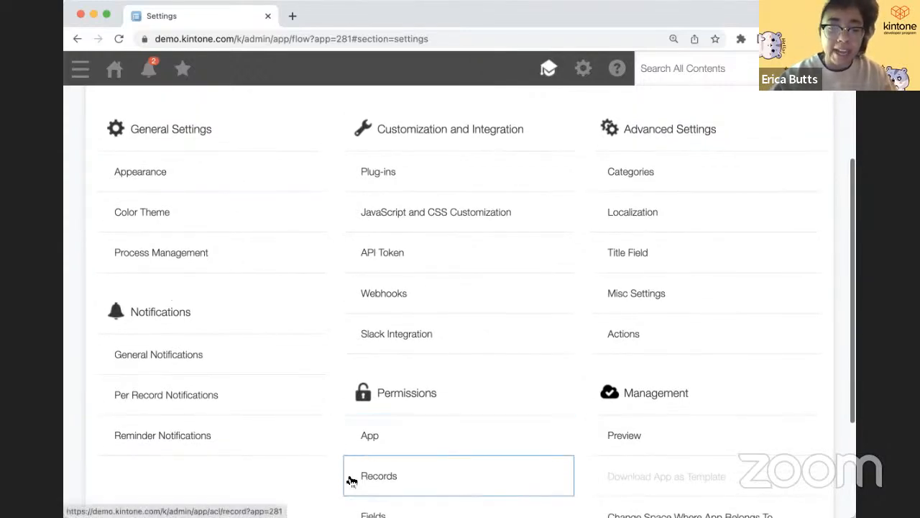
scroll(351, 481, "down", 1)
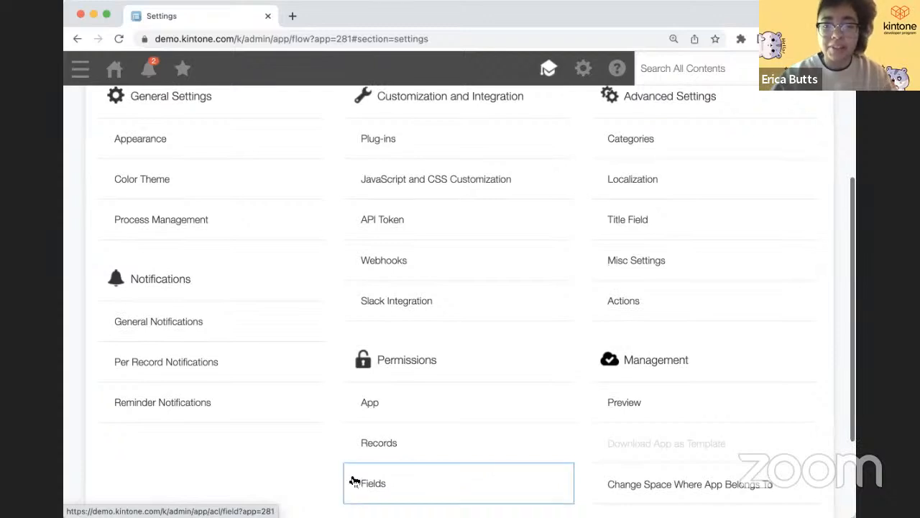
scroll(354, 480, "up", 1)
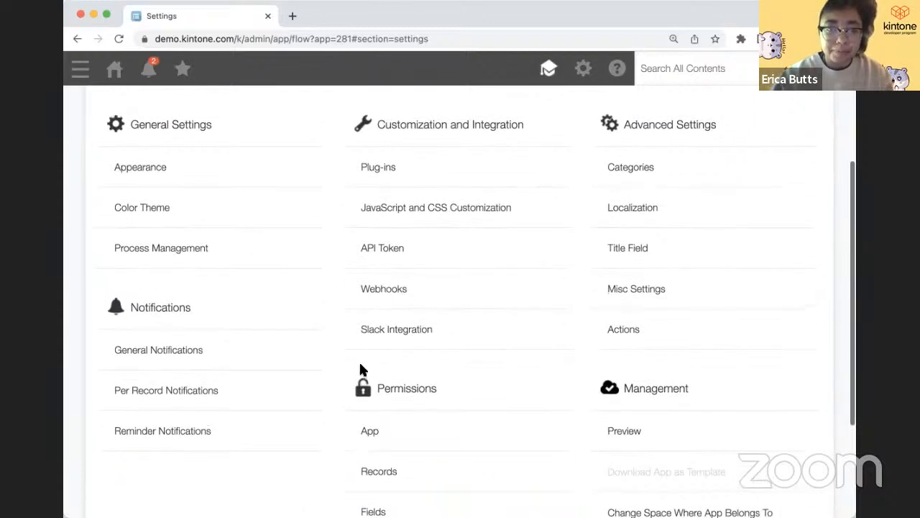
scroll(360, 364, "up", 1)
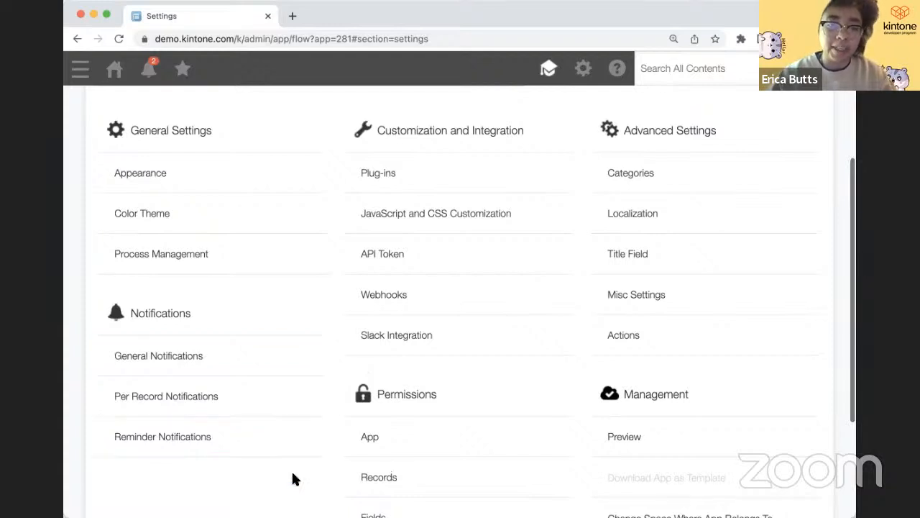
scroll(293, 479, "up", 1)
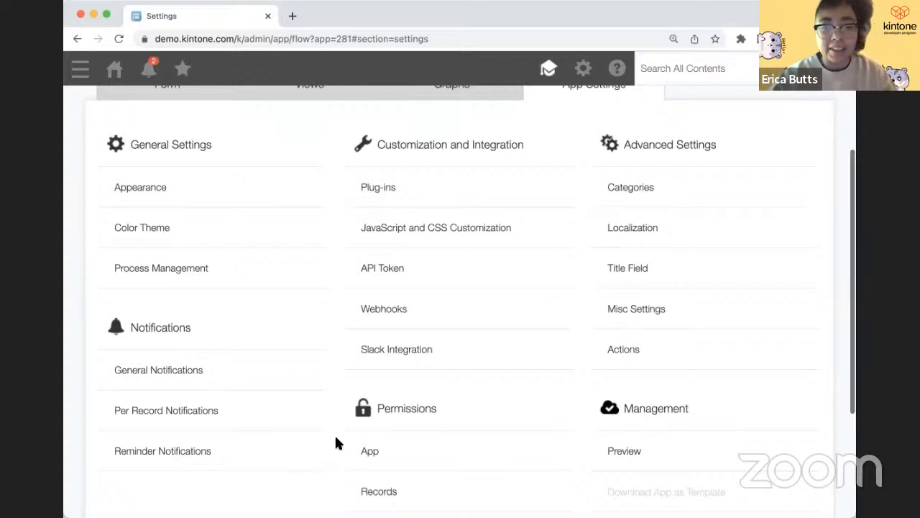
scroll(336, 437, "up", 1)
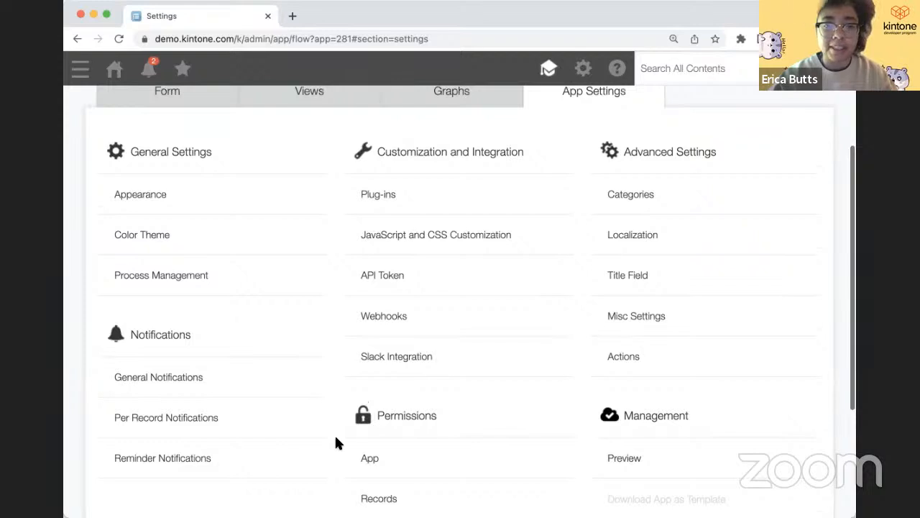
scroll(336, 442, "up", 5)
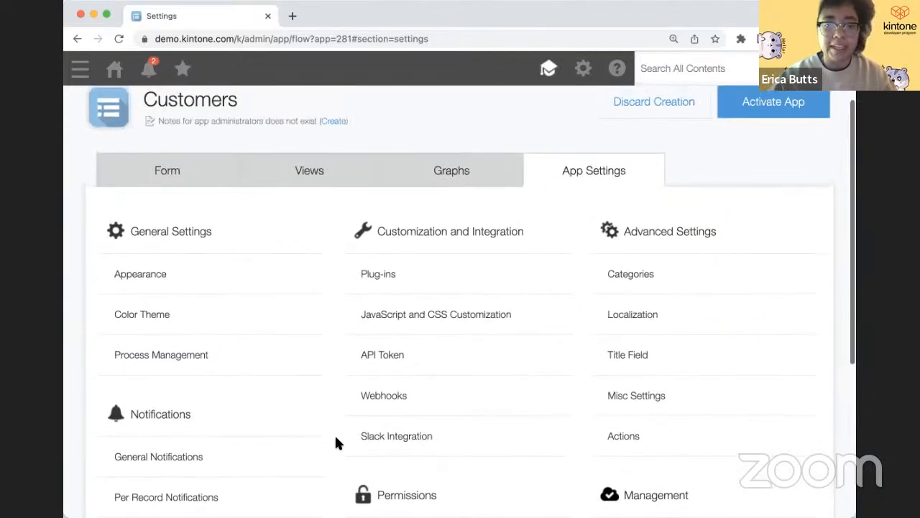
- Set the ID-card app icon and description 'This app holds customer data.', then save
left_click(246, 284)
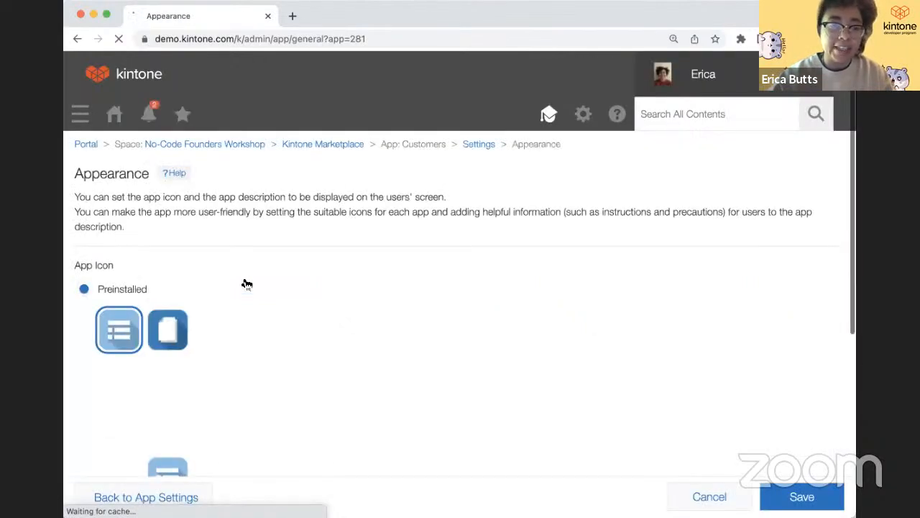
scroll(246, 289, "down", 2)
scroll(243, 323, "down", 1)
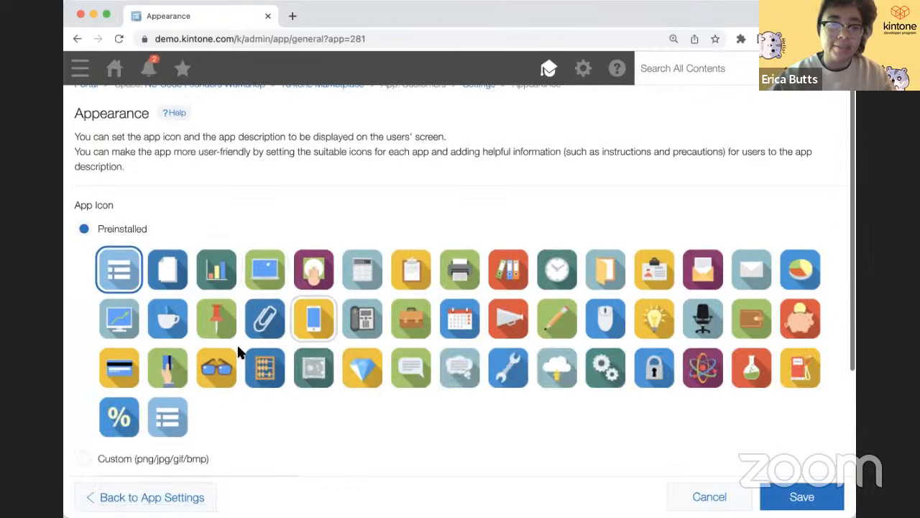
left_click(652, 277)
scroll(280, 363, "down", 3)
scroll(269, 401, "down", 4)
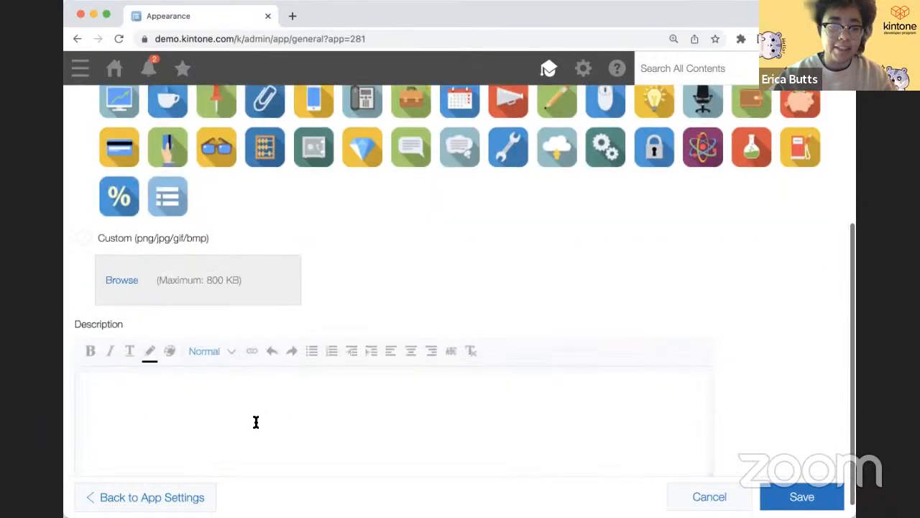
left_click(254, 422)
type("This app")
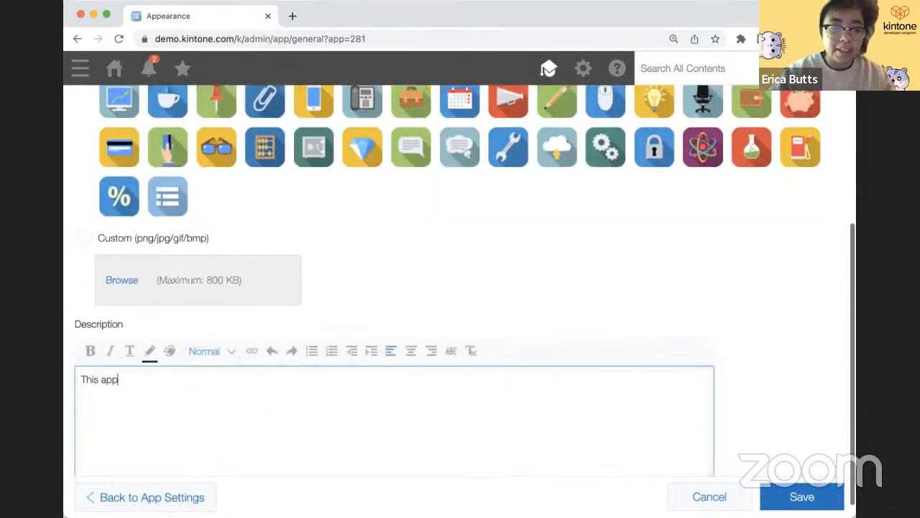
type(" holds customer data.")
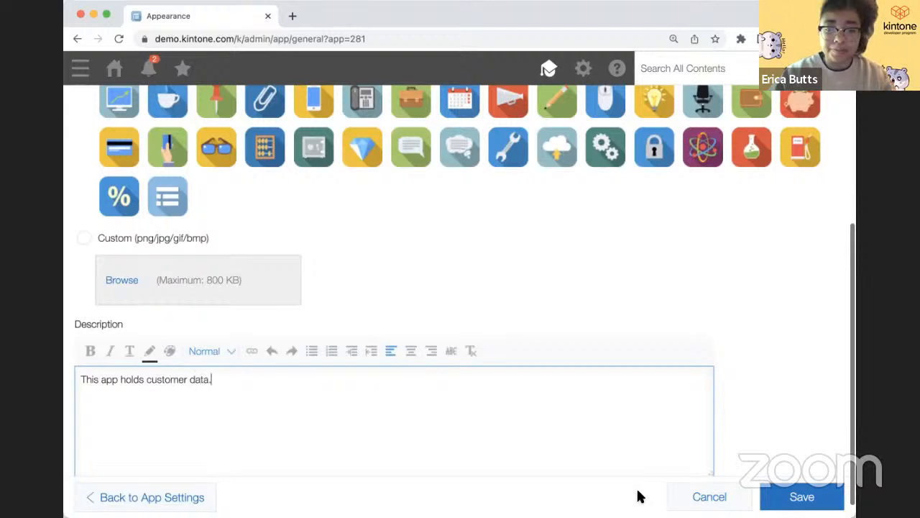
left_click(792, 495)
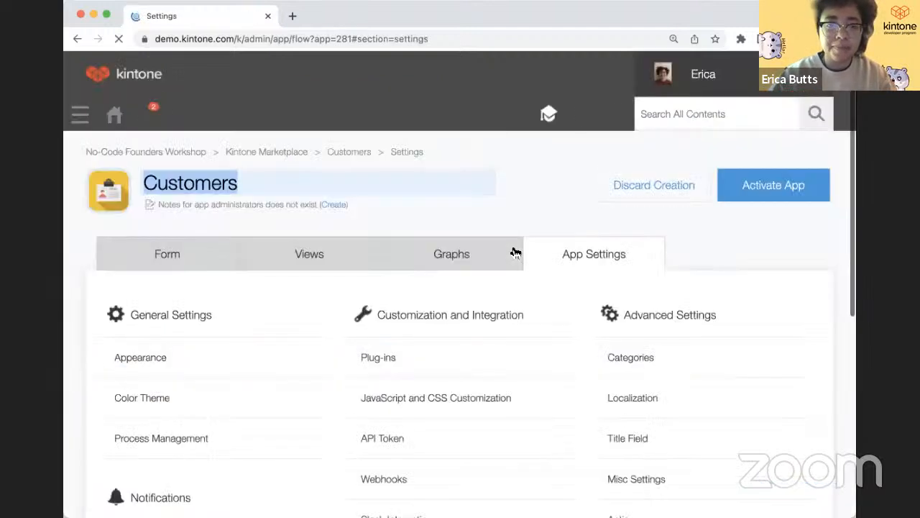
- Activate the Customers app, confirming the prompt
left_click(744, 187)
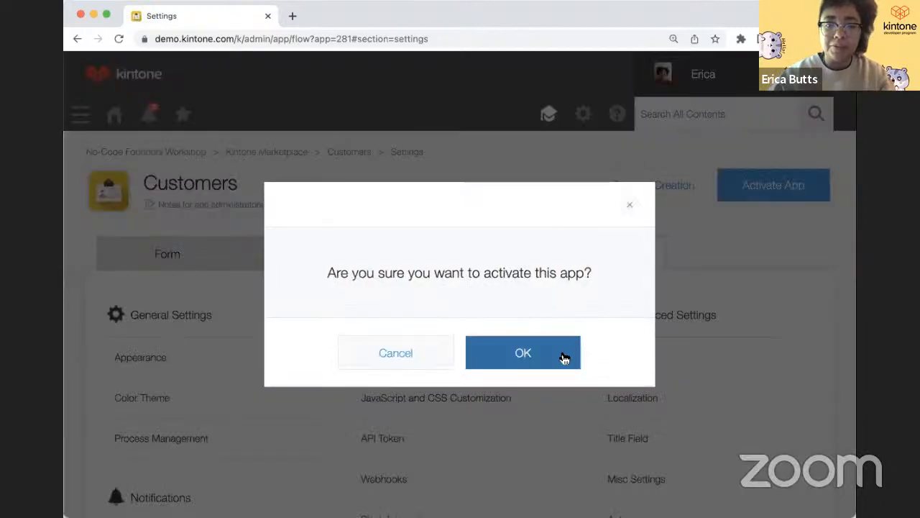
left_click(564, 356)
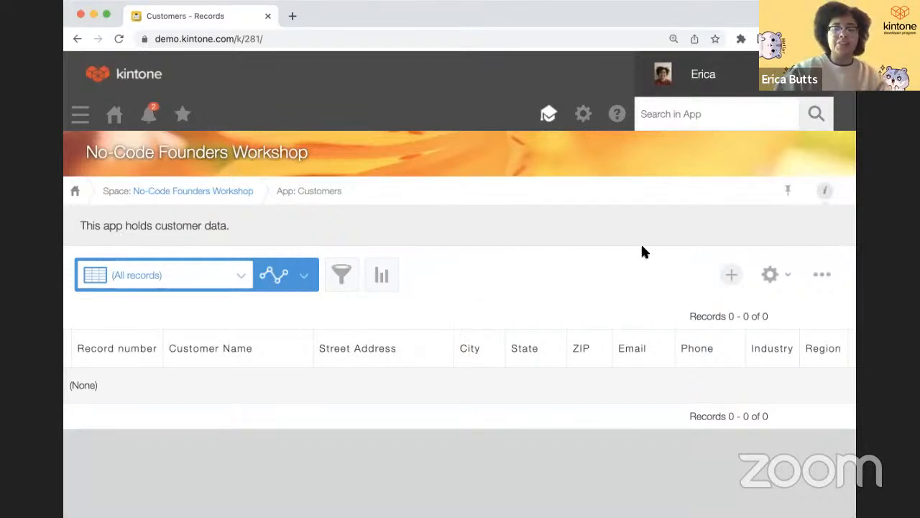
left_click(727, 275)
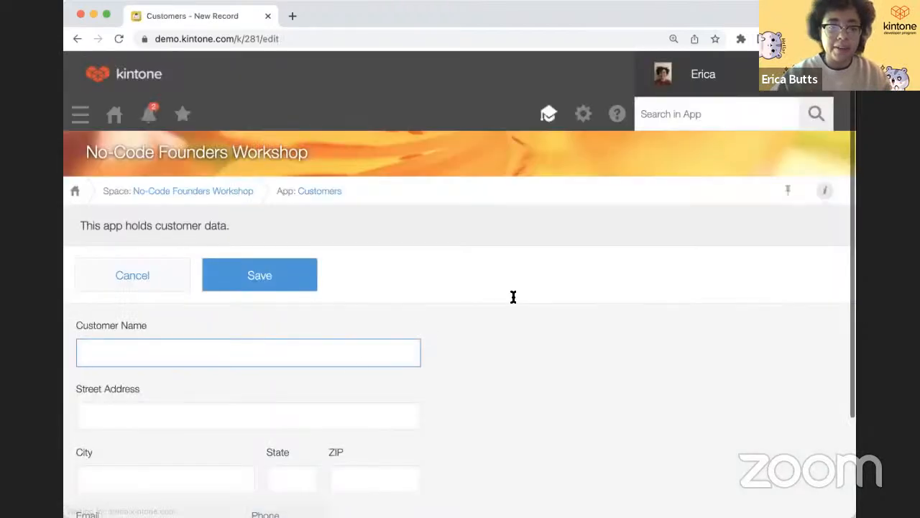
- Enter customer name 'Kintone' with its street address, city, state and ZIP code
scroll(360, 358, "down", 1)
scroll(360, 359, "down", 2)
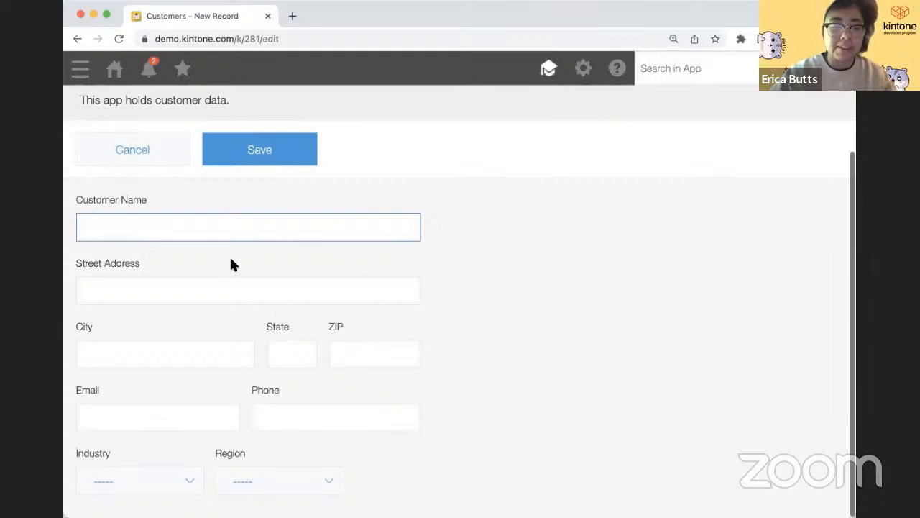
type("Kin")
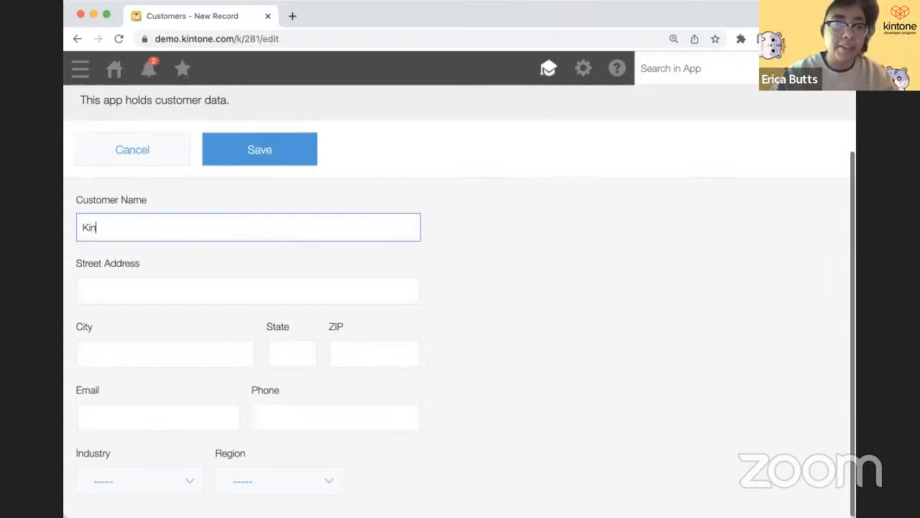
type("tone")
left_click(188, 289)
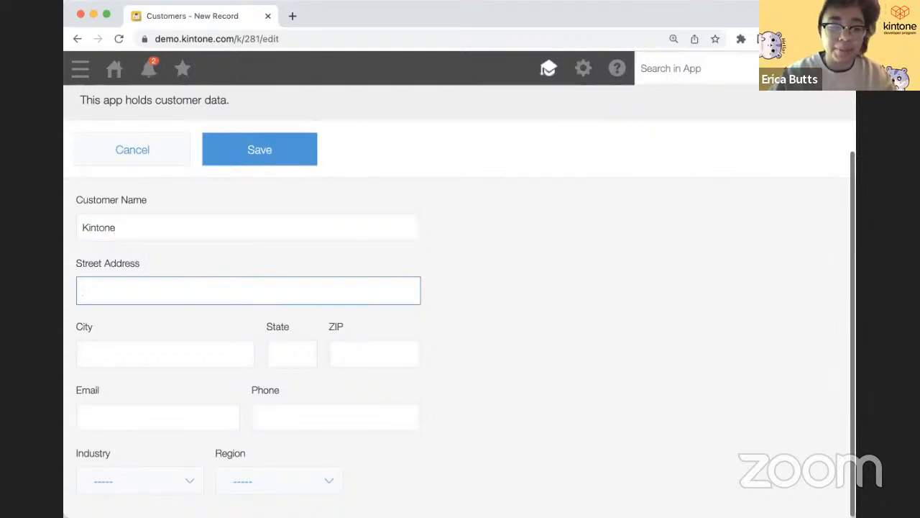
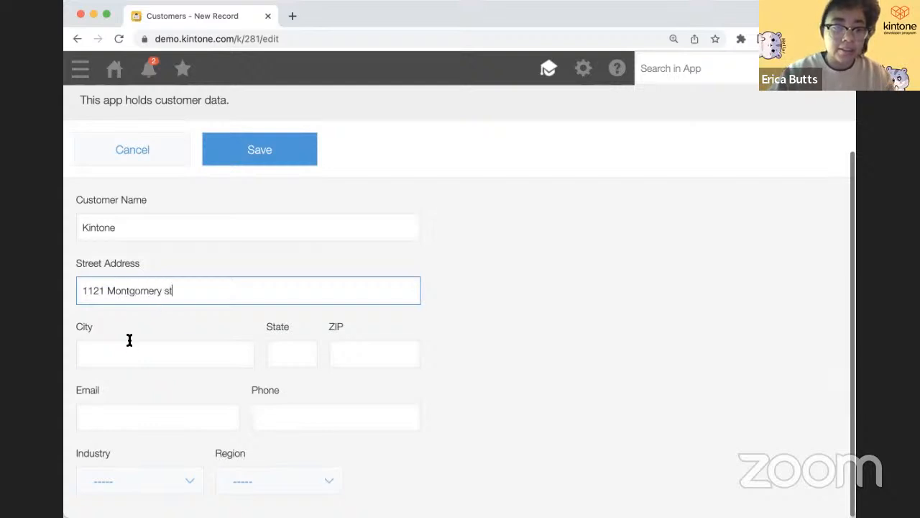
left_click(129, 352)
type("San Francis")
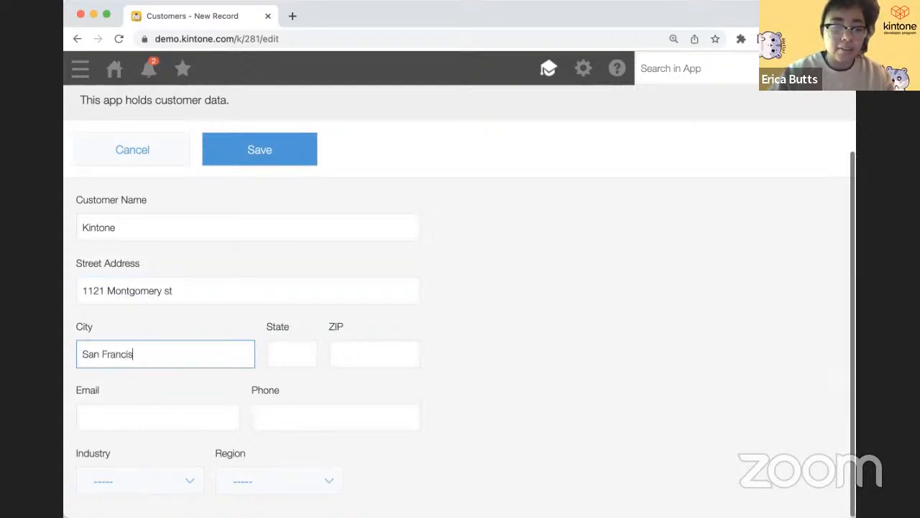
type("co")
left_click(270, 355)
type("CA")
left_click(376, 355)
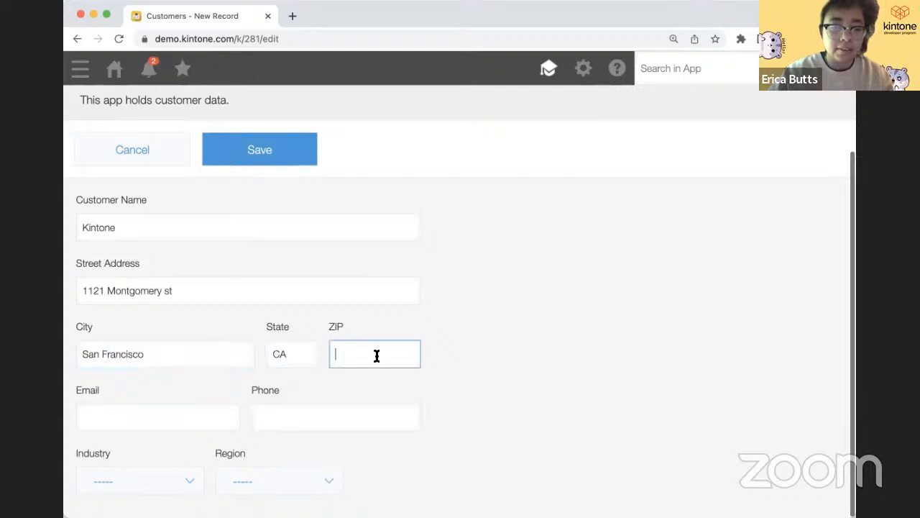
type("11211")
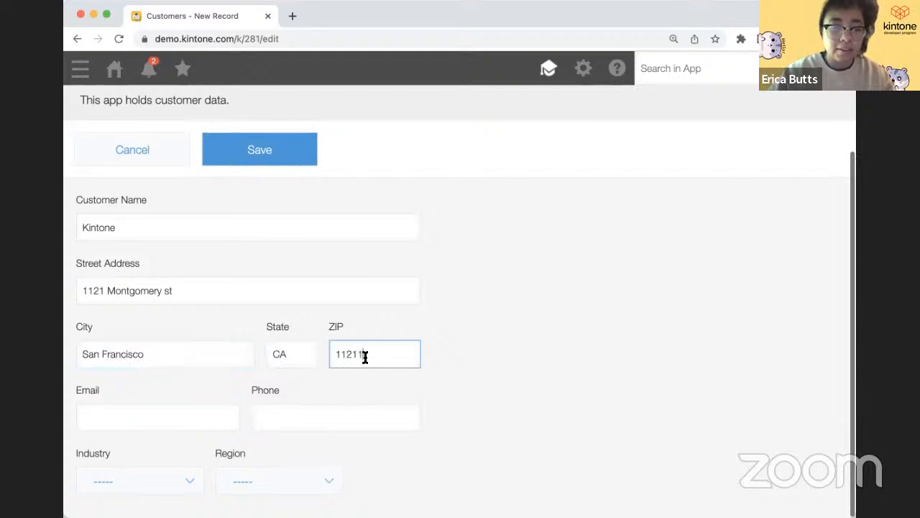
- Fill in the contact's e-mail and phone number, choosing Manufacturing industry and North region
left_click(193, 427)
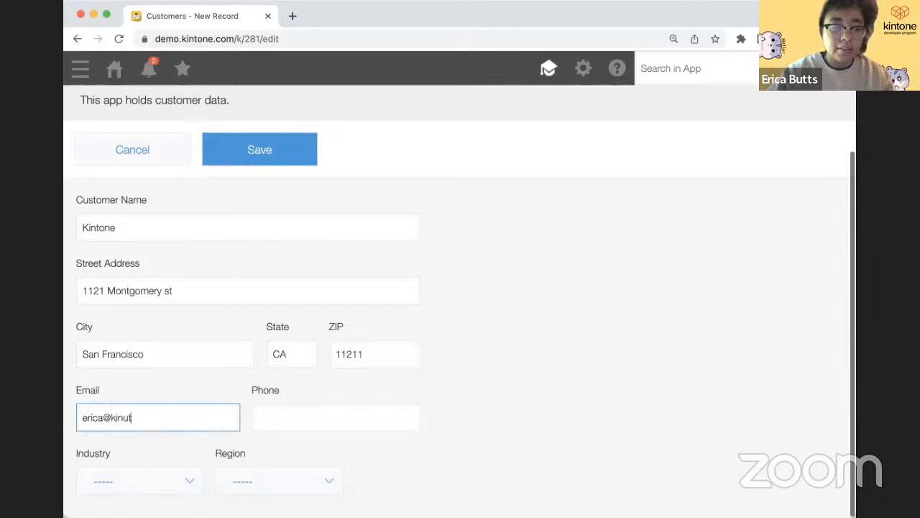
key("Tab")
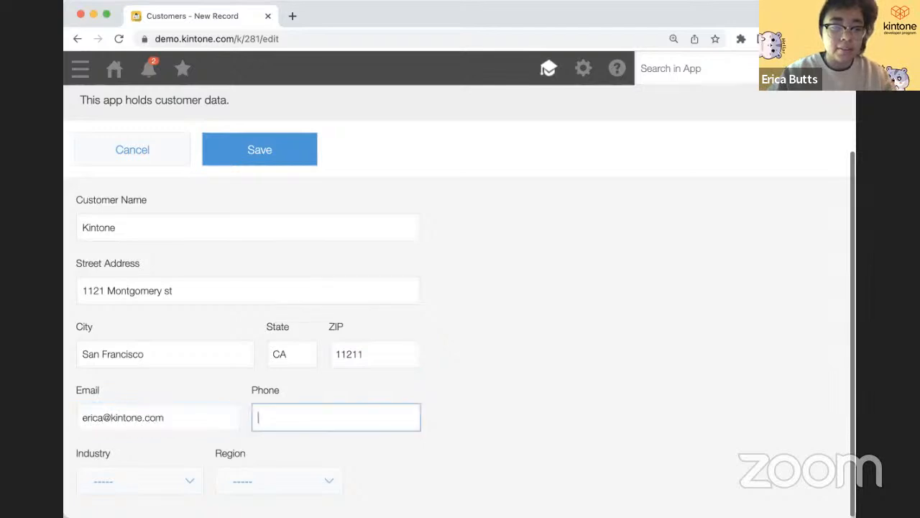
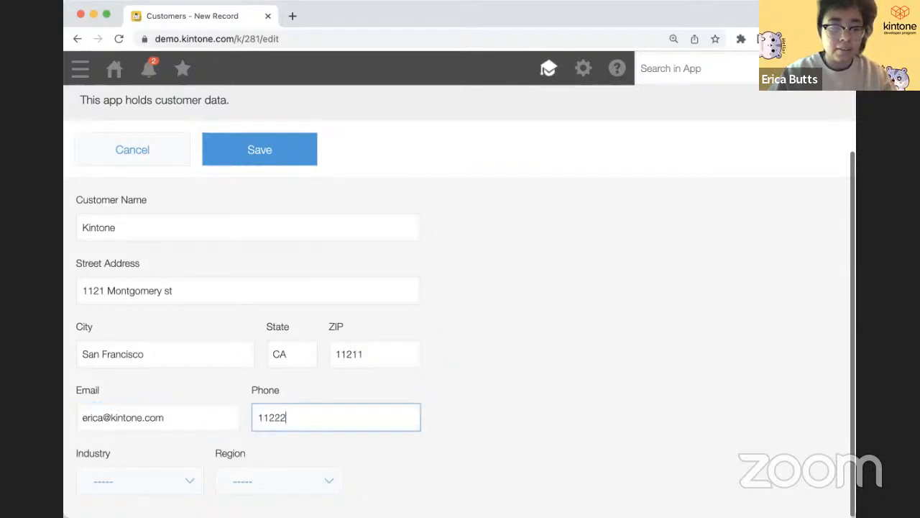
left_click(131, 479)
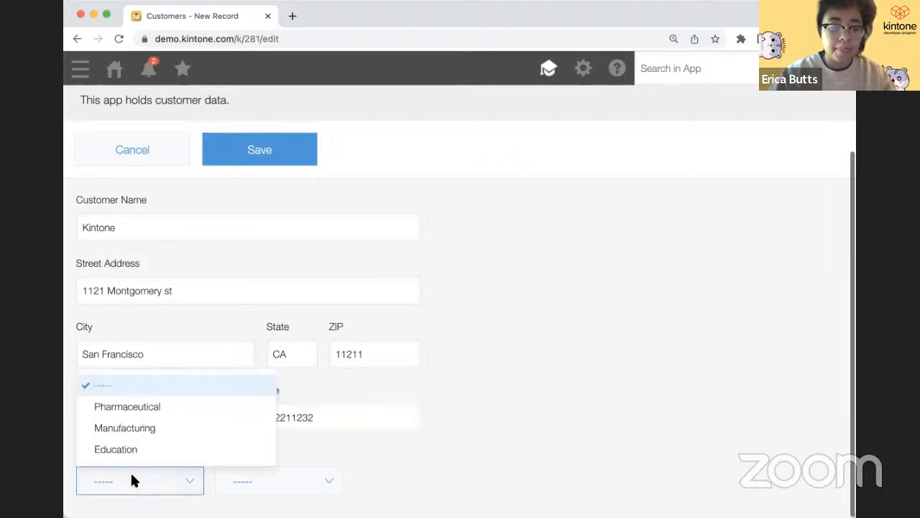
left_click(154, 428)
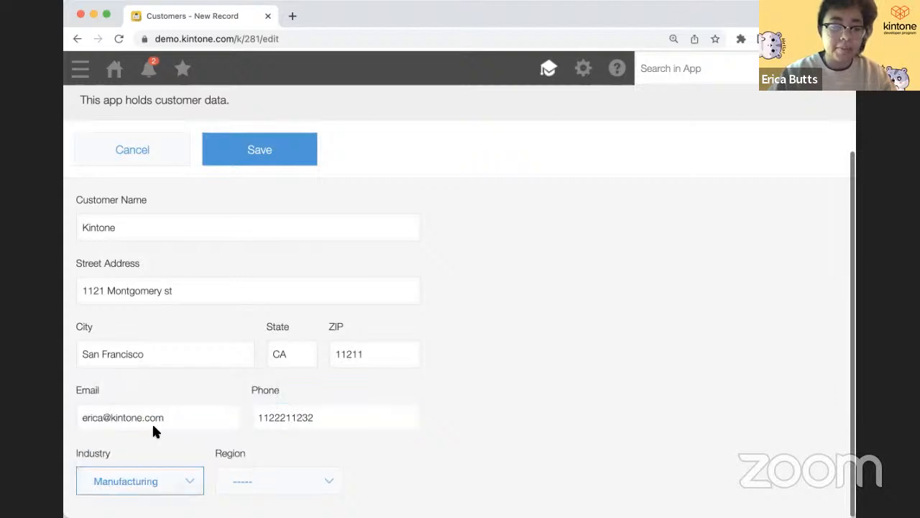
left_click(259, 484)
left_click(277, 427)
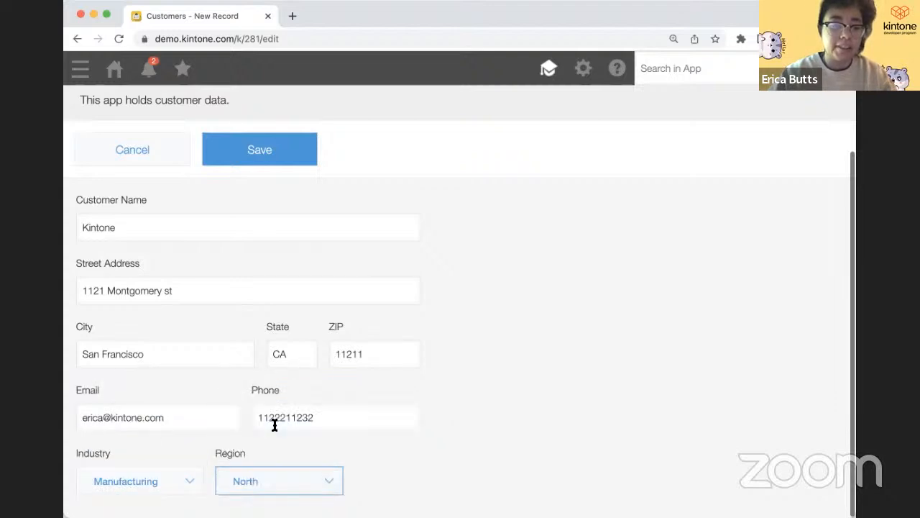
- Save the Kintone customer record, cancel a trial copy, and return to the Customers list
left_click(254, 153)
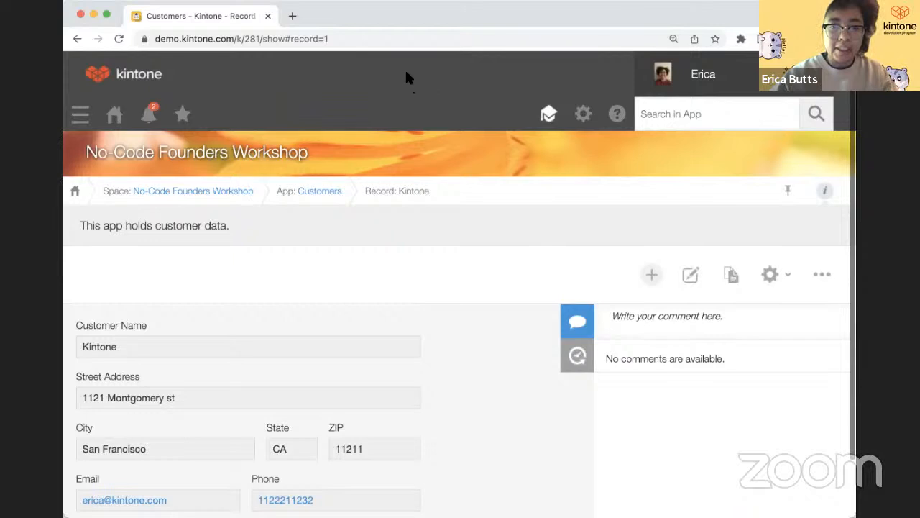
scroll(390, 271, "down", 2)
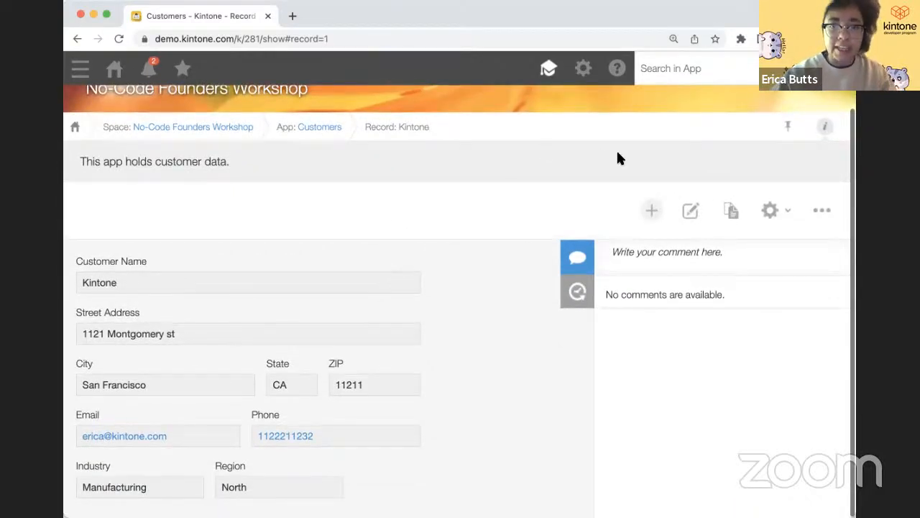
left_click(729, 209)
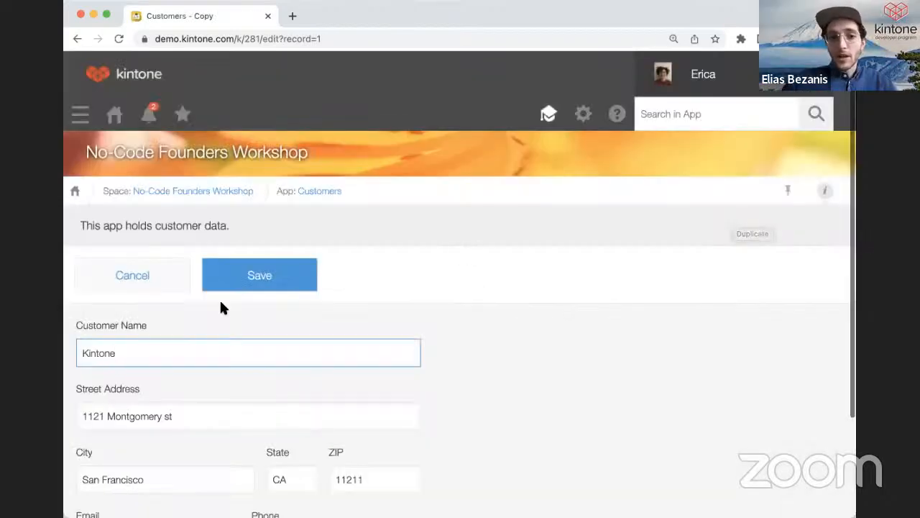
left_click(140, 286)
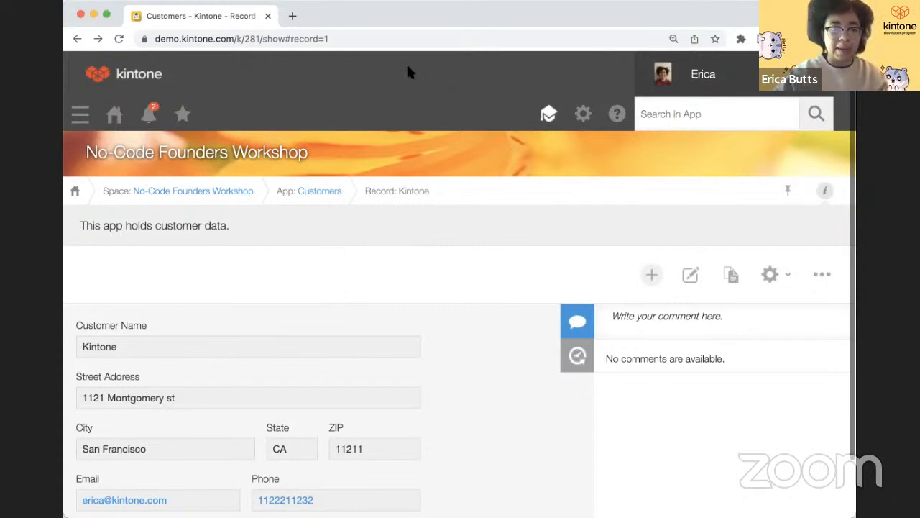
left_click(327, 192)
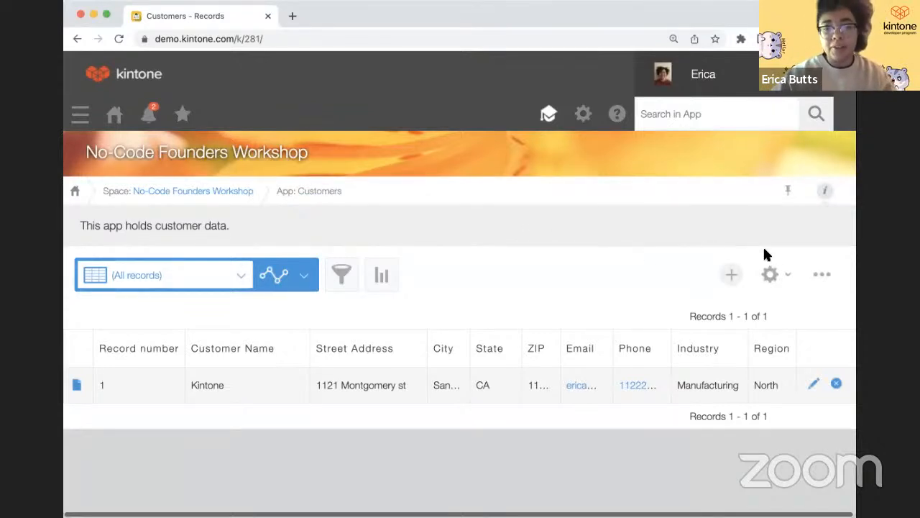
- Open Import from File for Customers and attach MOCK_DATA (9).csv as the source
left_click(816, 277)
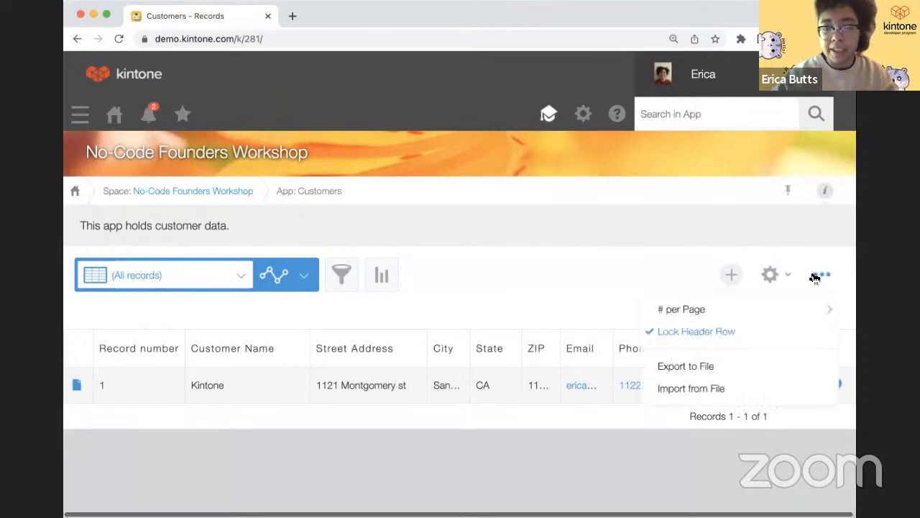
left_click(768, 389)
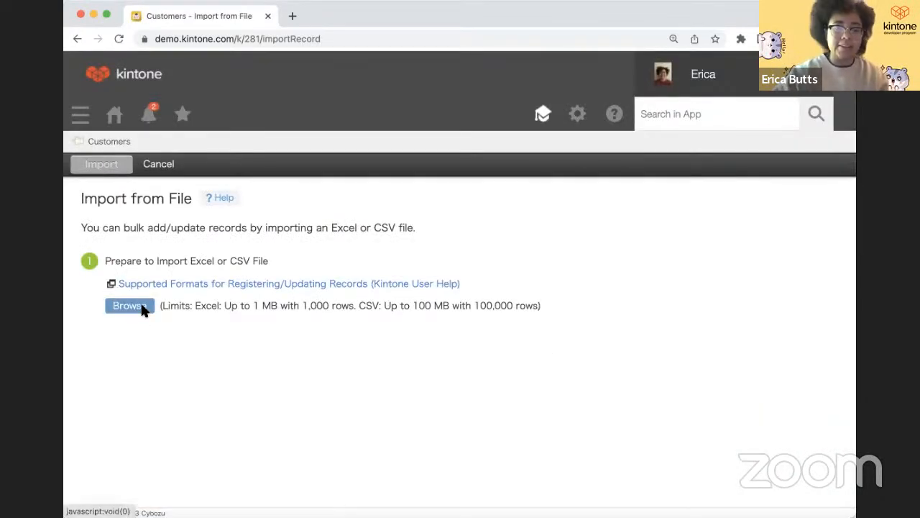
left_click(142, 307)
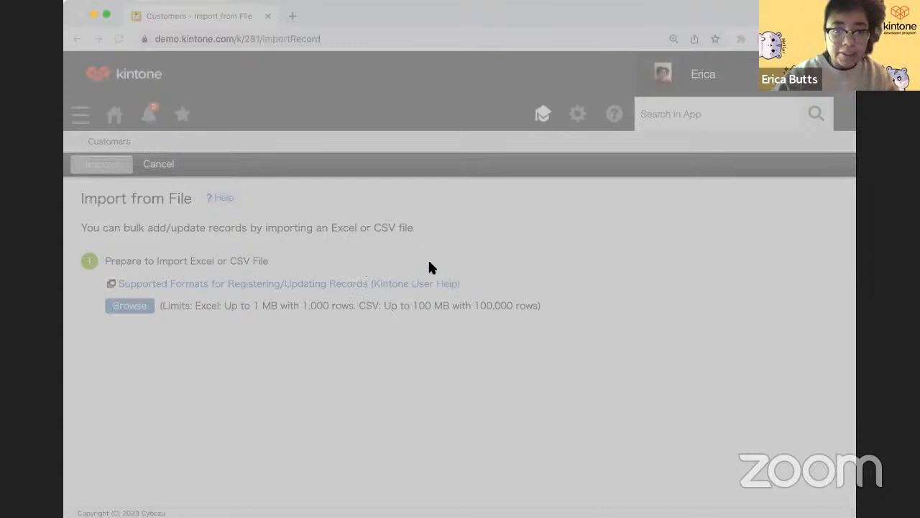
left_click(616, 382)
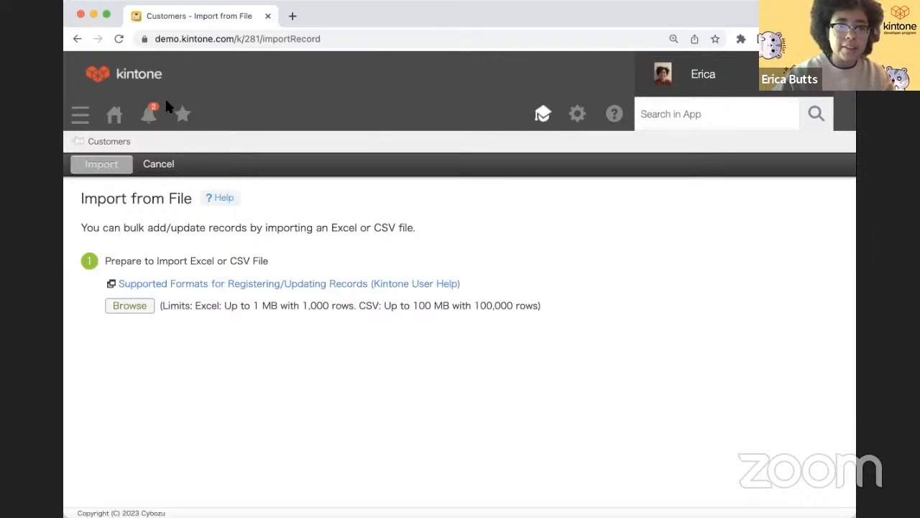
left_click(144, 308)
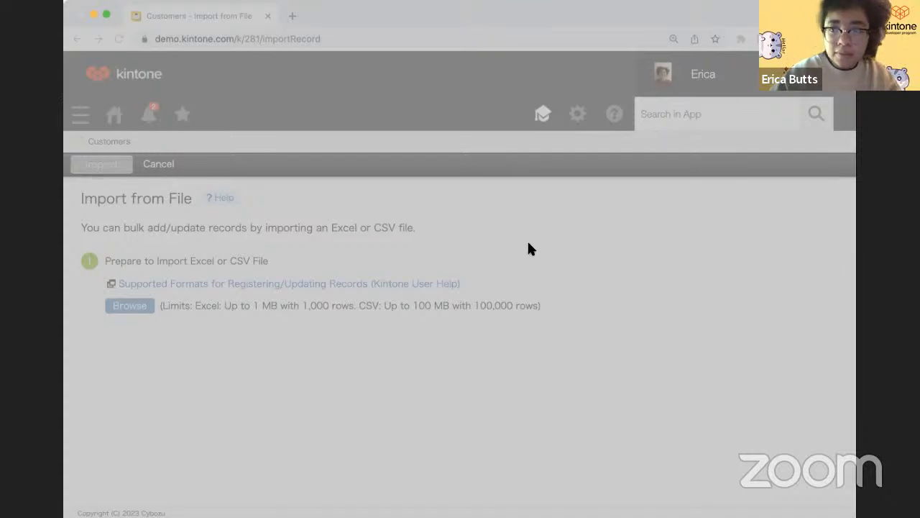
double_click(420, 213)
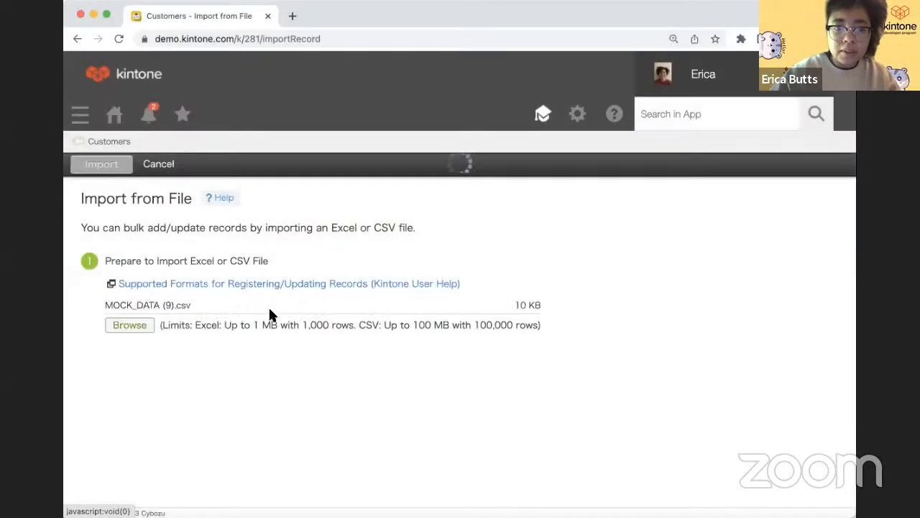
- Set the import character encoding to Unicode (UTF-8) and check the accented preview text
scroll(259, 339, "down", 3)
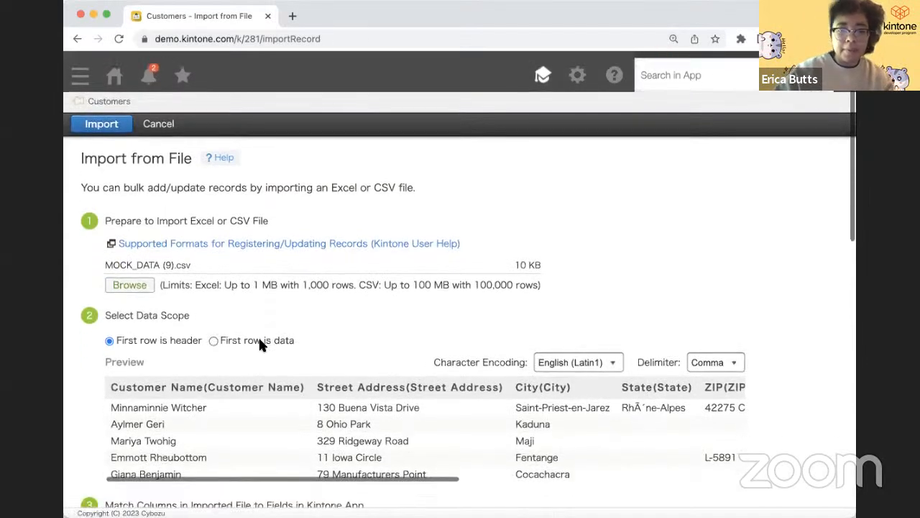
scroll(473, 285, "up", 1)
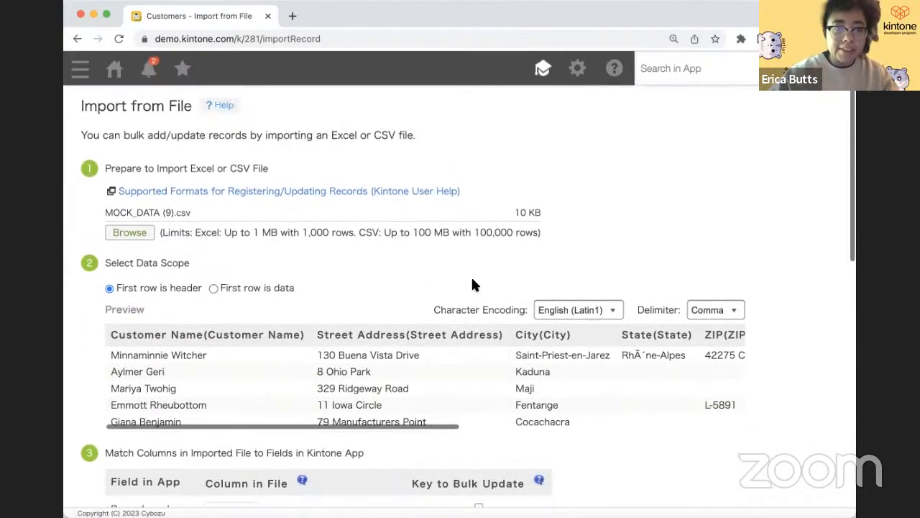
left_click(585, 311)
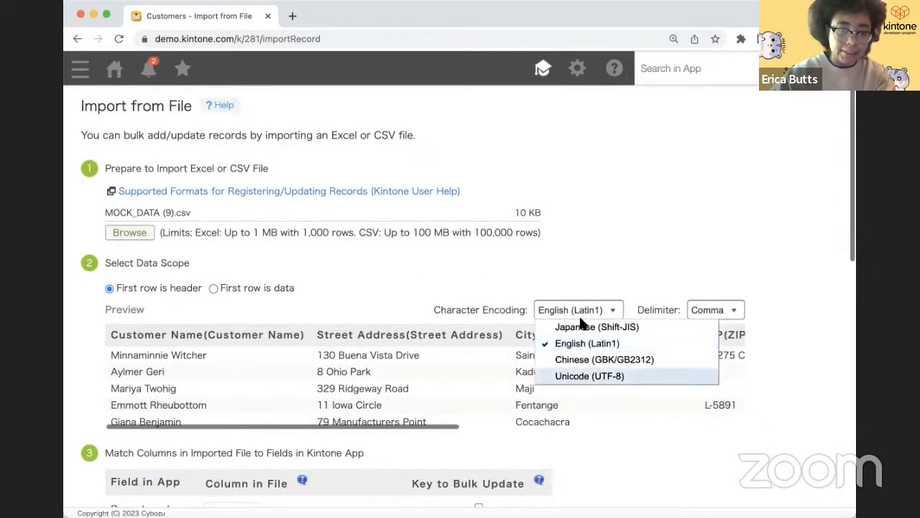
left_click(583, 375)
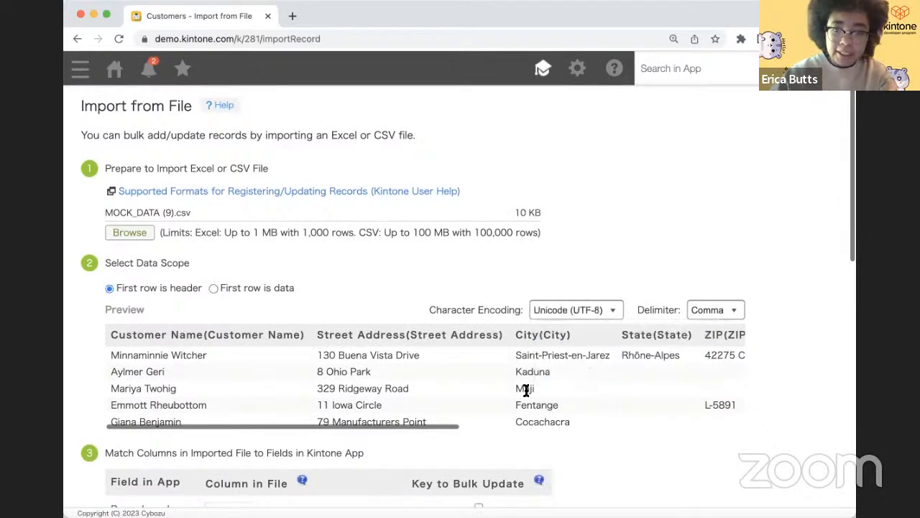
scroll(526, 391, "down", 1)
scroll(526, 390, "down", 1)
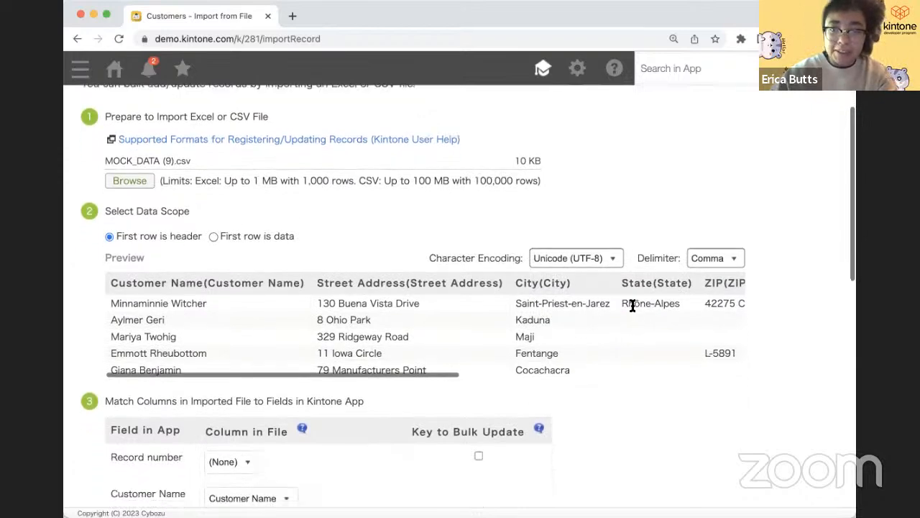
left_click_drag(635, 305, 640, 306)
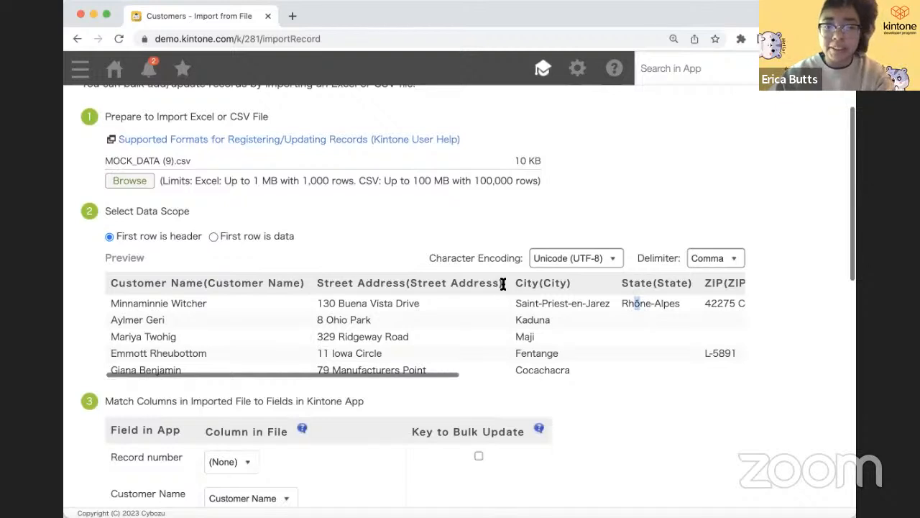
left_click(442, 223)
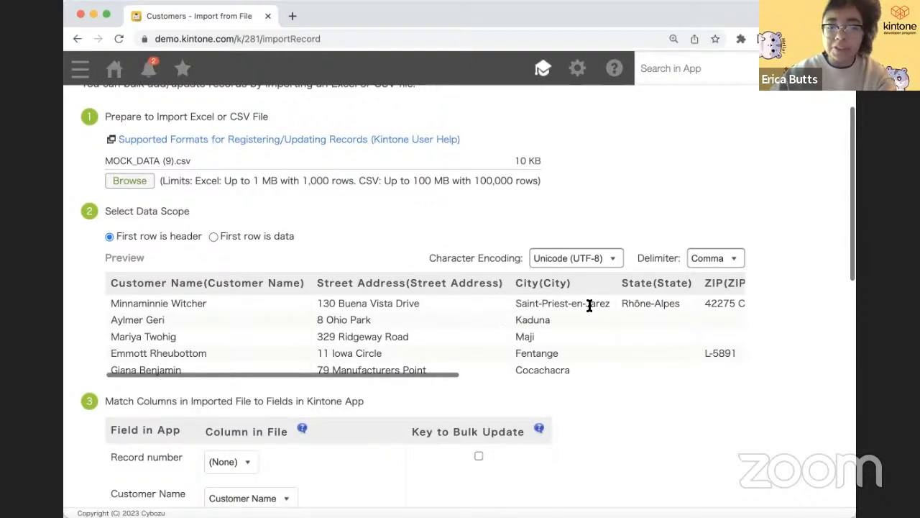
- Map the Phone field to the file's Phone Number column
scroll(445, 332, "down", 5)
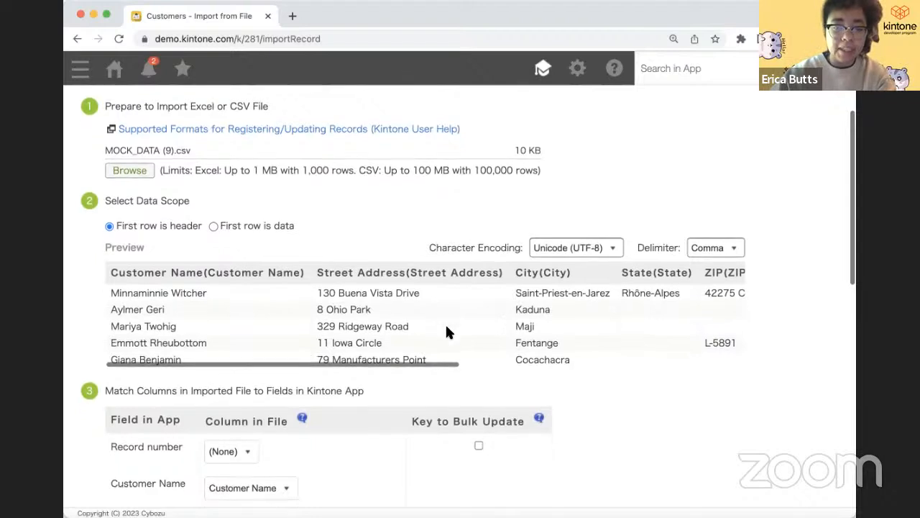
scroll(446, 332, "down", 2)
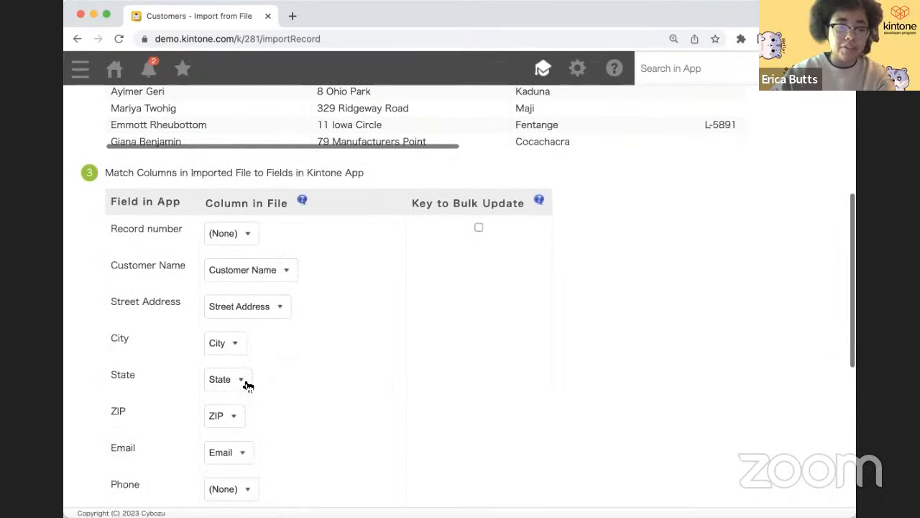
scroll(297, 348, "down", 3)
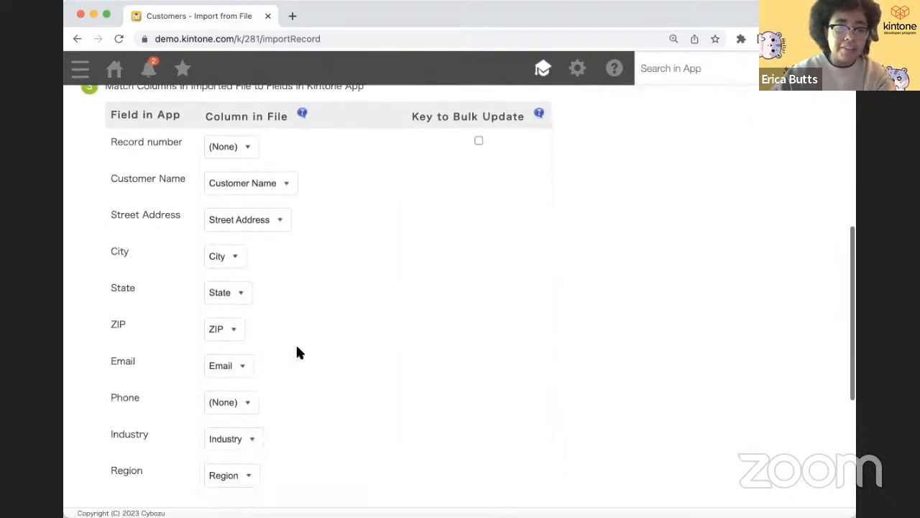
scroll(260, 302, "up", 5)
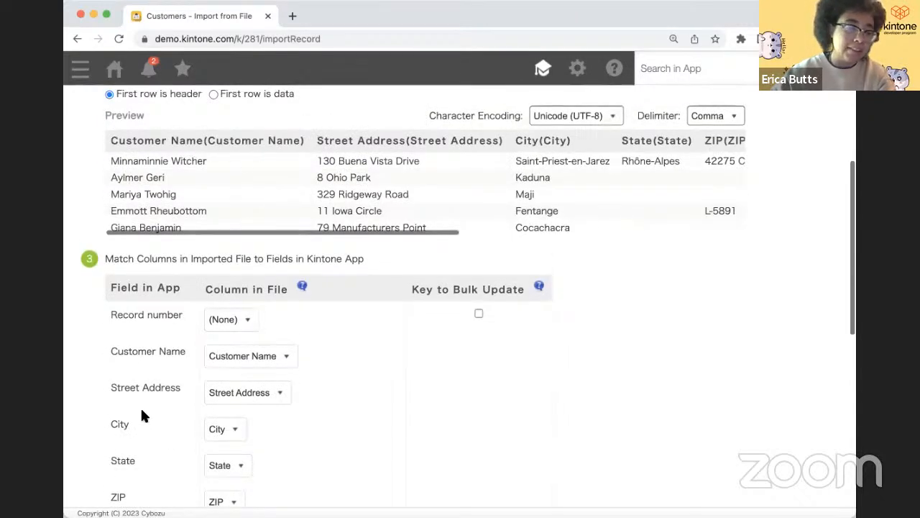
scroll(145, 402, "down", 3)
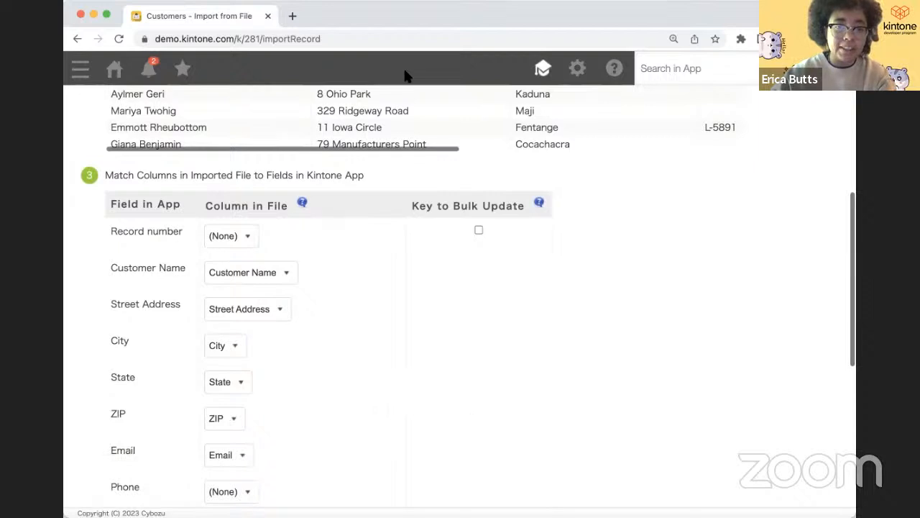
scroll(295, 386, "down", 2)
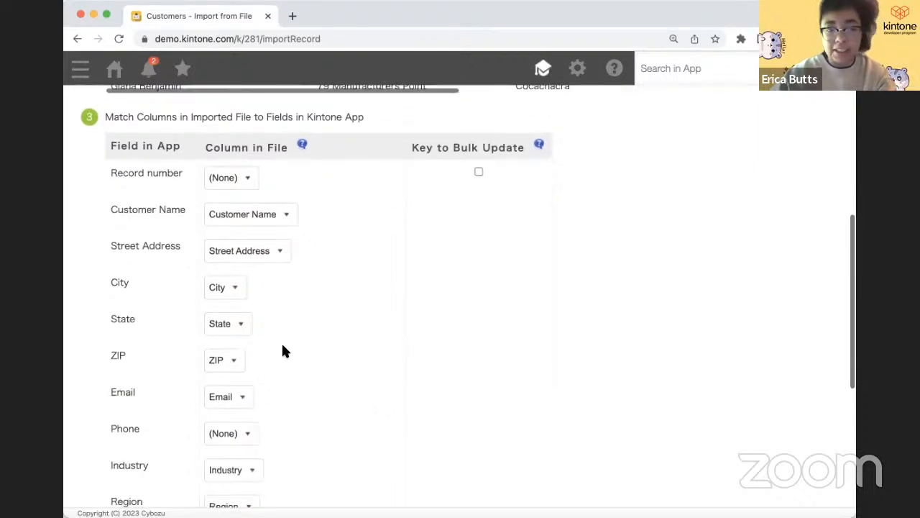
scroll(282, 346, "down", 2)
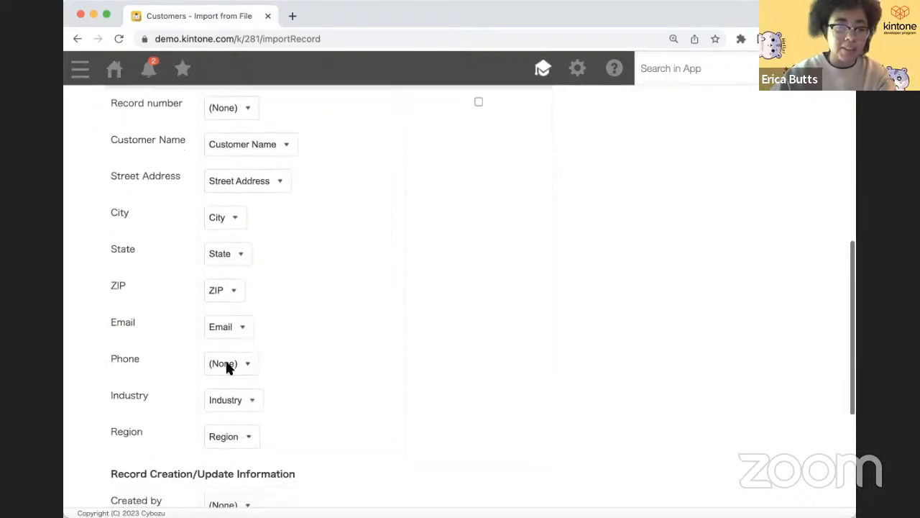
left_click(228, 365)
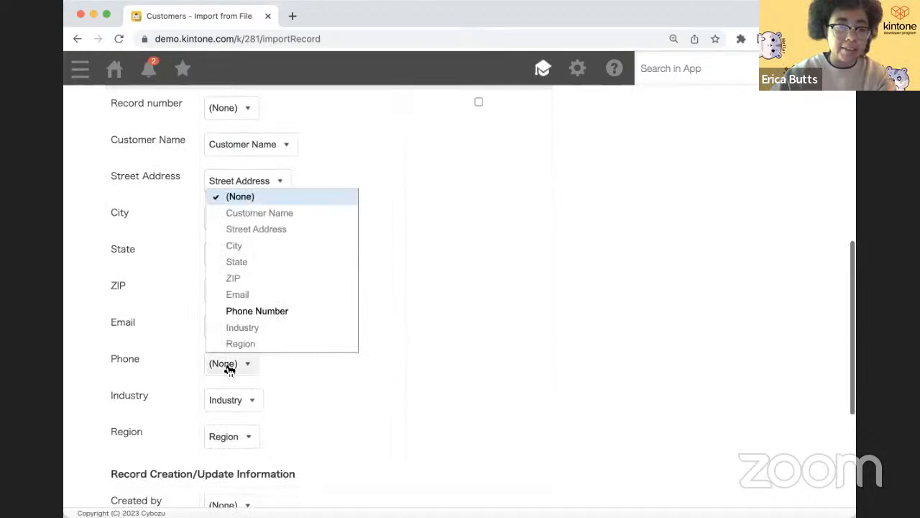
left_click(248, 314)
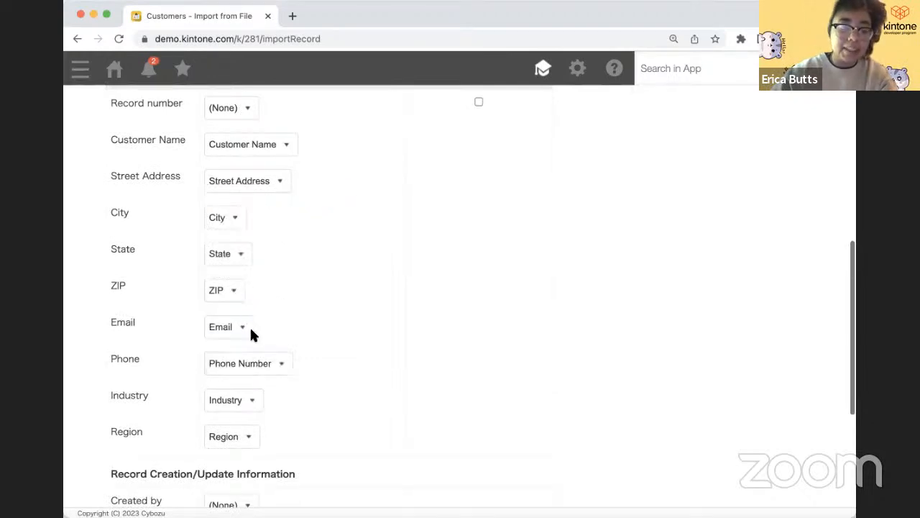
- Import the mapped CSV rows into Customers
scroll(280, 280, "up", 2)
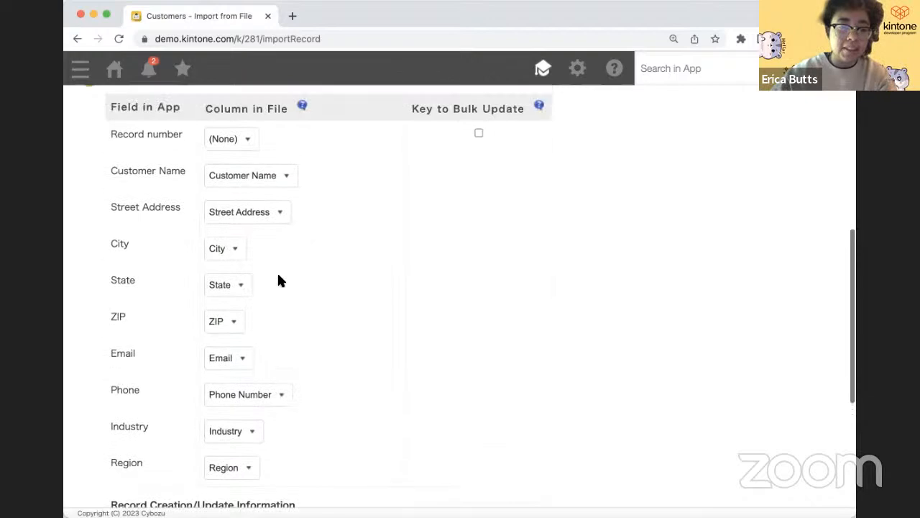
scroll(279, 281, "down", 6)
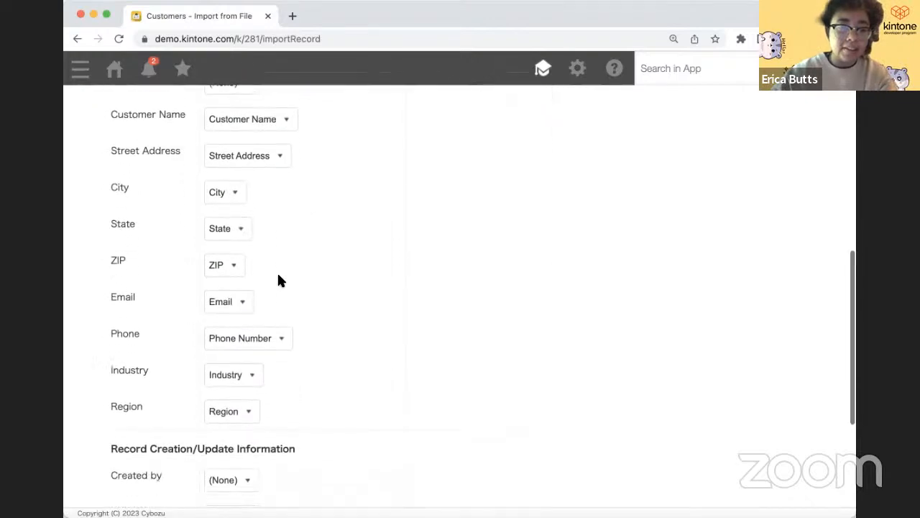
scroll(278, 280, "down", 3)
scroll(278, 280, "up", 15)
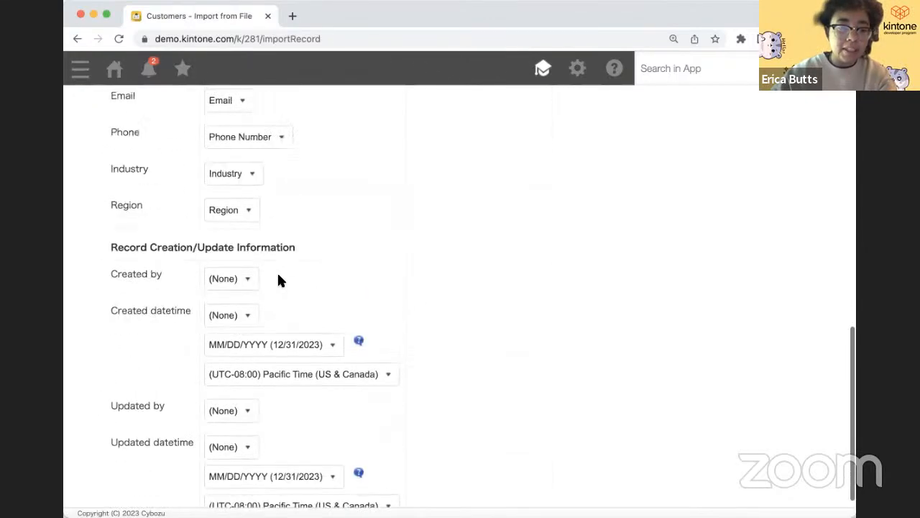
left_click(105, 164)
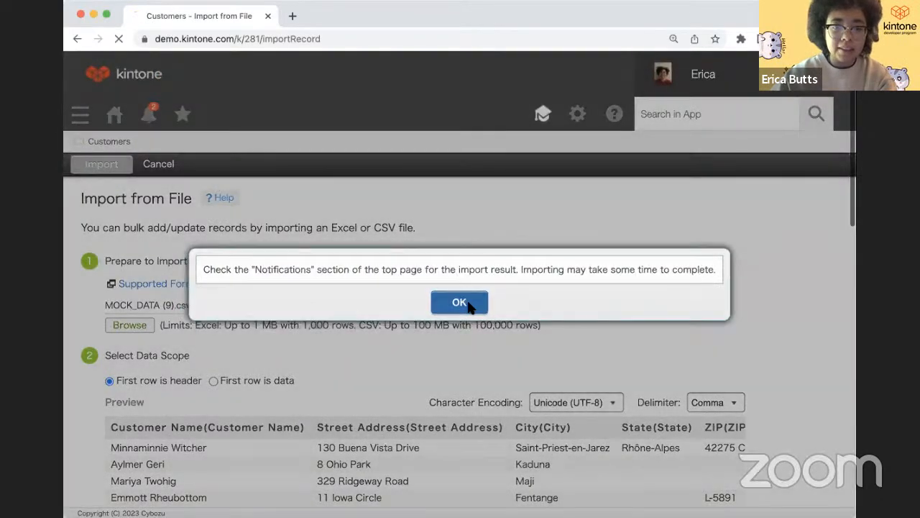
- Acknowledge the import notice and confirm the Customers list shows 101 records
left_click(467, 304)
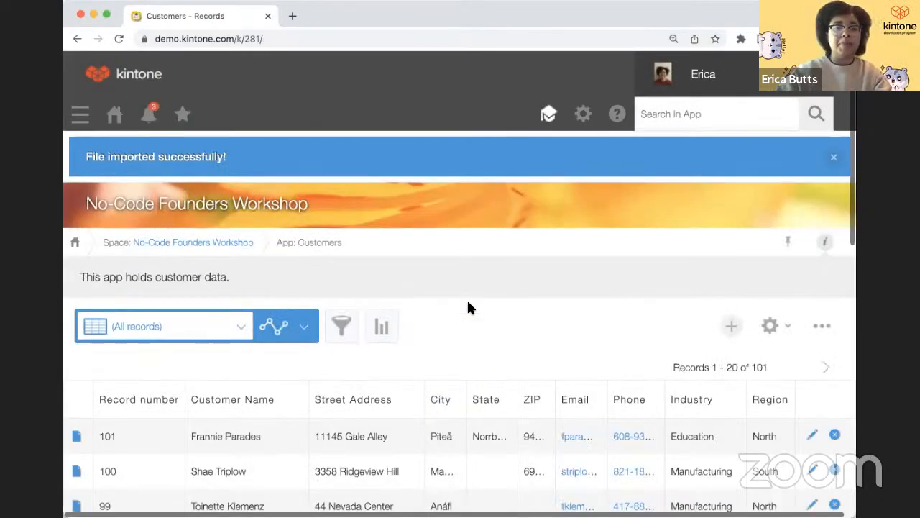
scroll(468, 312, "down", 5)
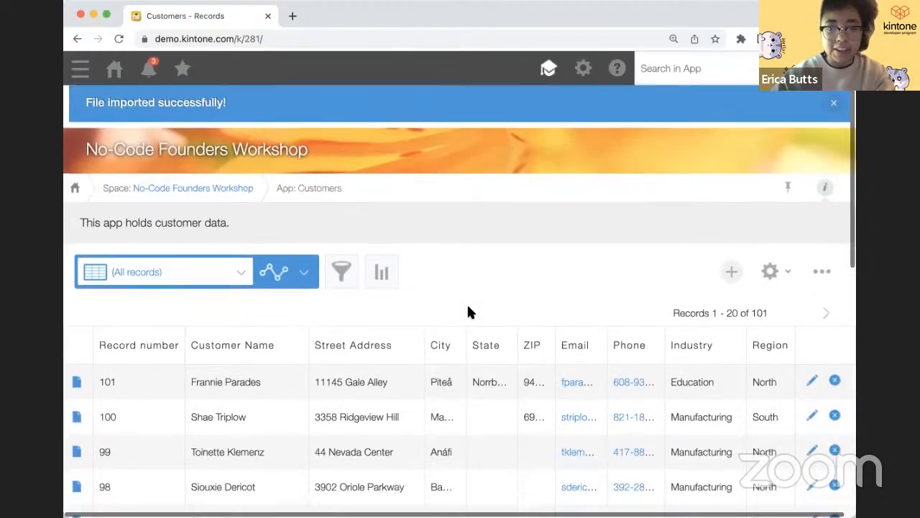
scroll(470, 301, "up", 2)
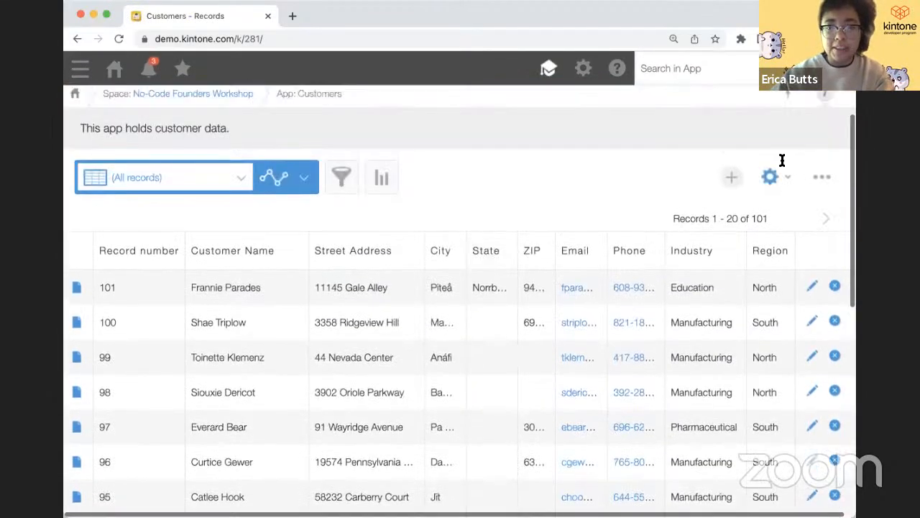
double_click(760, 218)
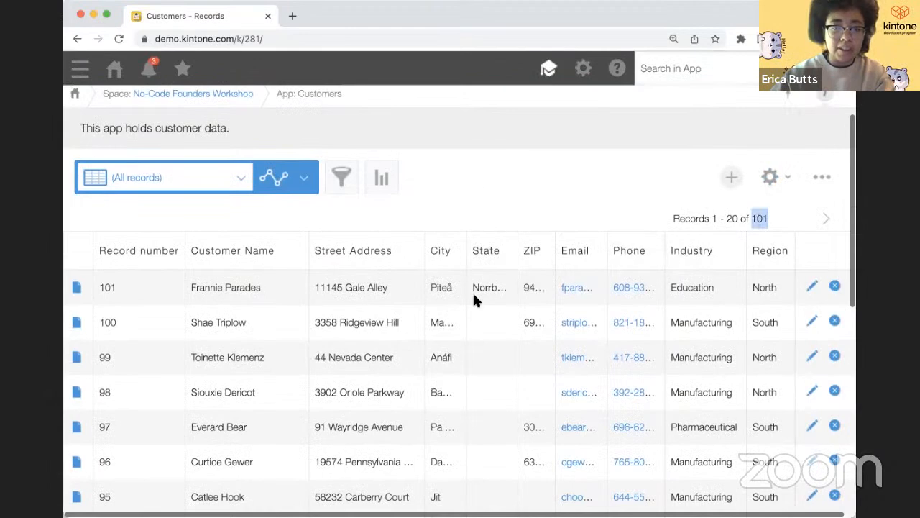
left_click(498, 179)
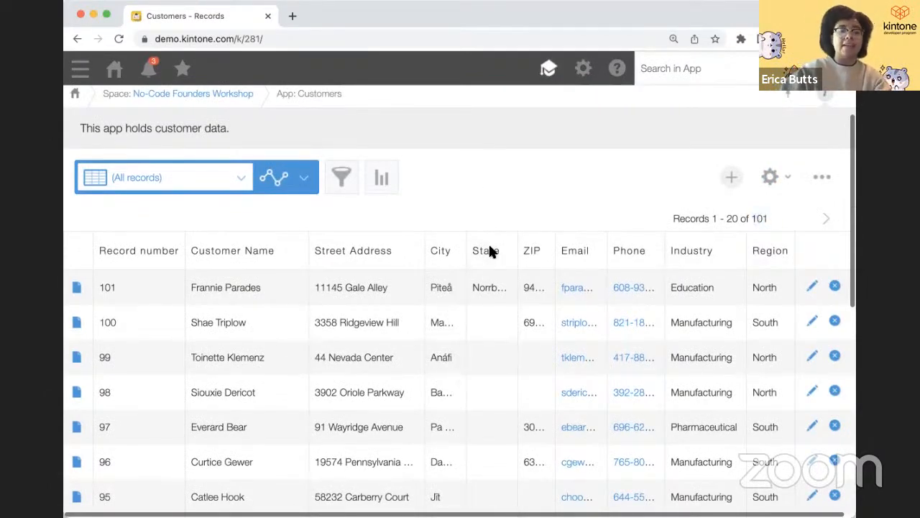
scroll(512, 188, "up", 1)
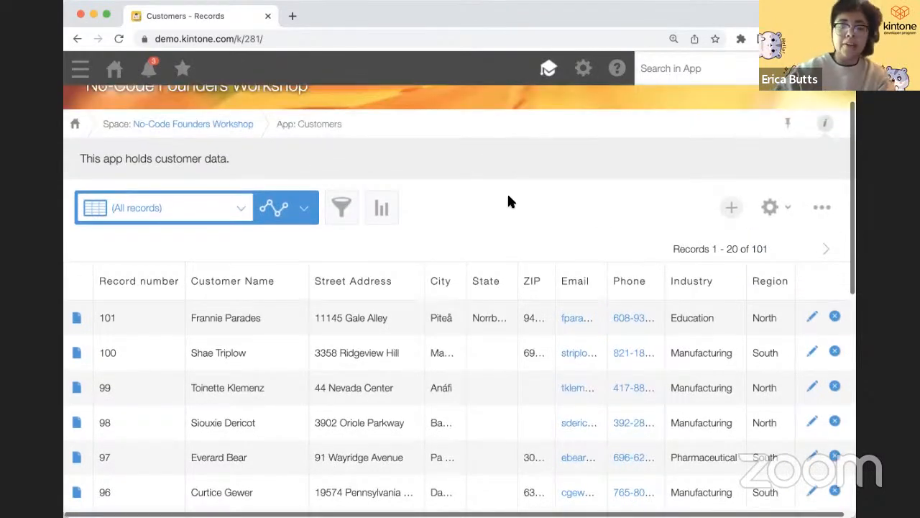
scroll(488, 229, "up", 1)
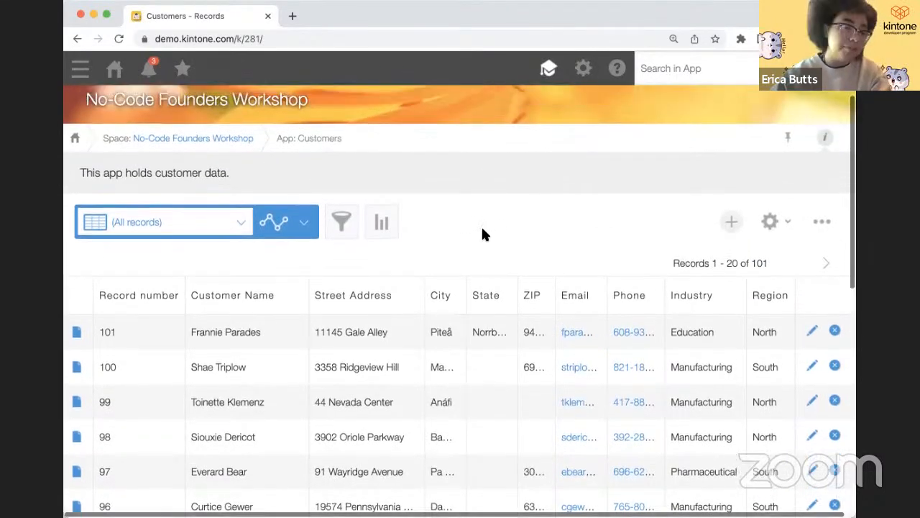
- Filter Customers to Industry includes Manufacturing and Region includes North
left_click(343, 224)
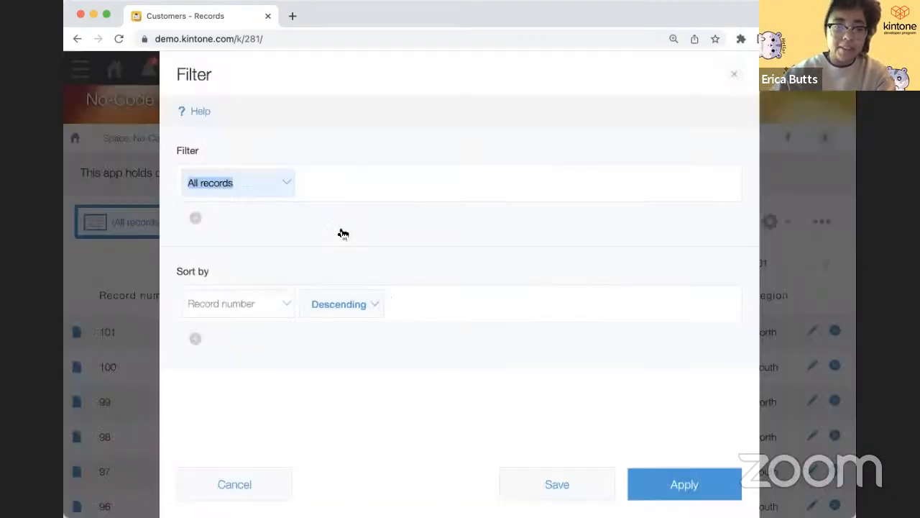
left_click(288, 188)
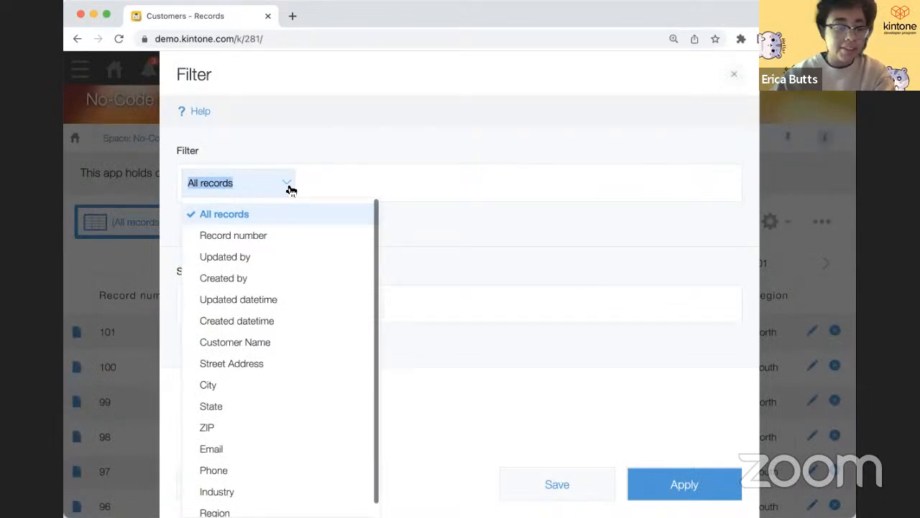
left_click(245, 492)
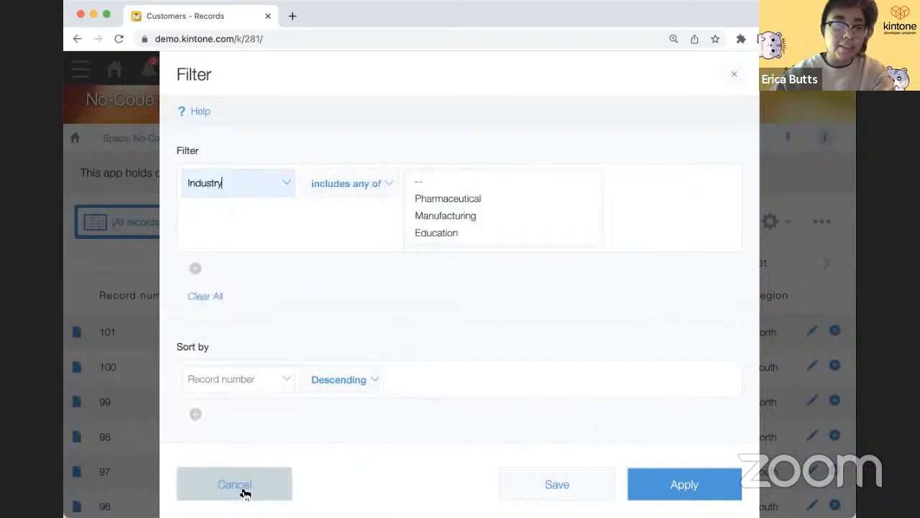
left_click(445, 216)
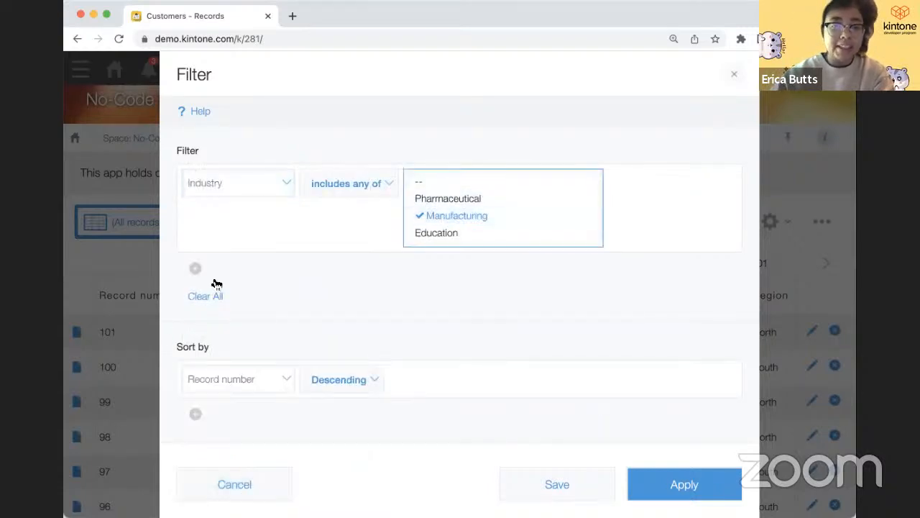
left_click(195, 268)
left_click(215, 275)
scroll(225, 295, "down", 3)
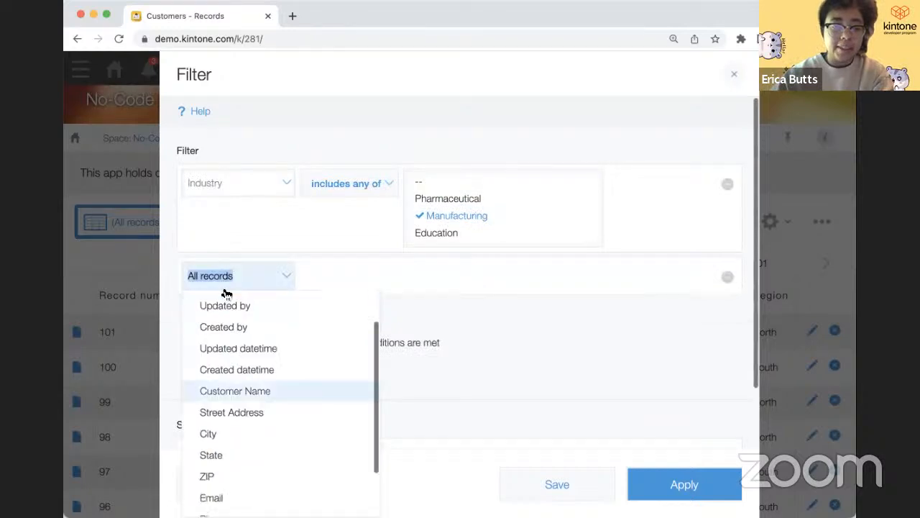
left_click(228, 499)
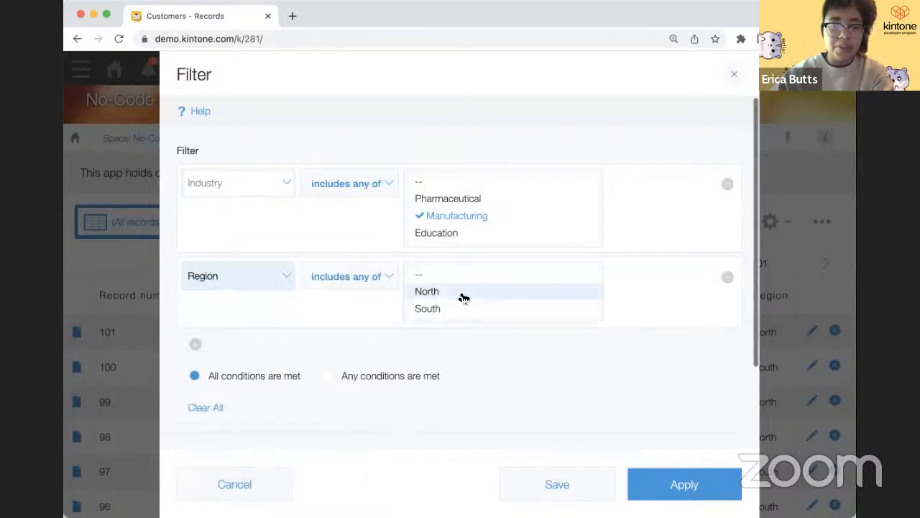
left_click(464, 298)
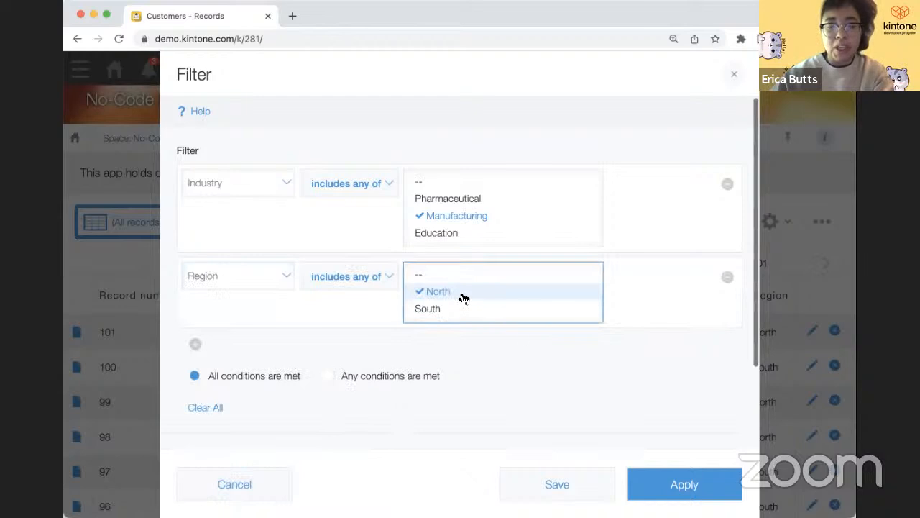
left_click(685, 486)
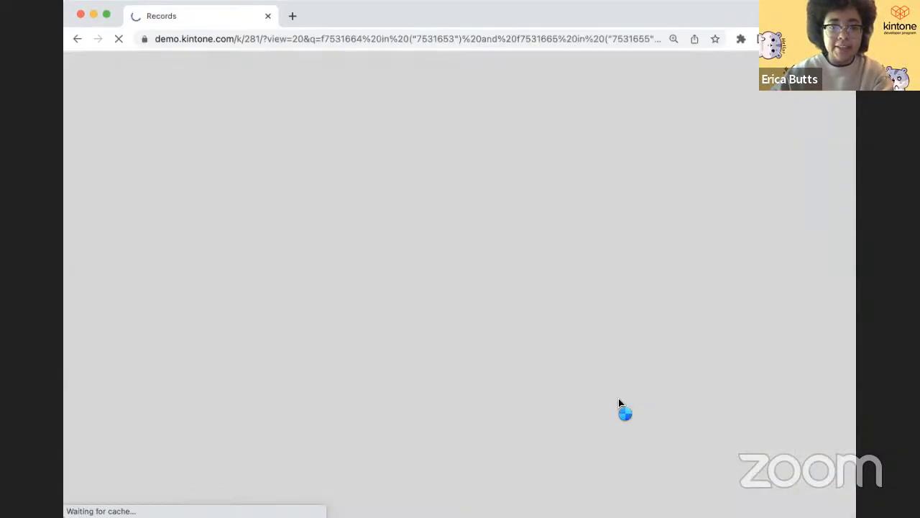
scroll(542, 345, "down", 3)
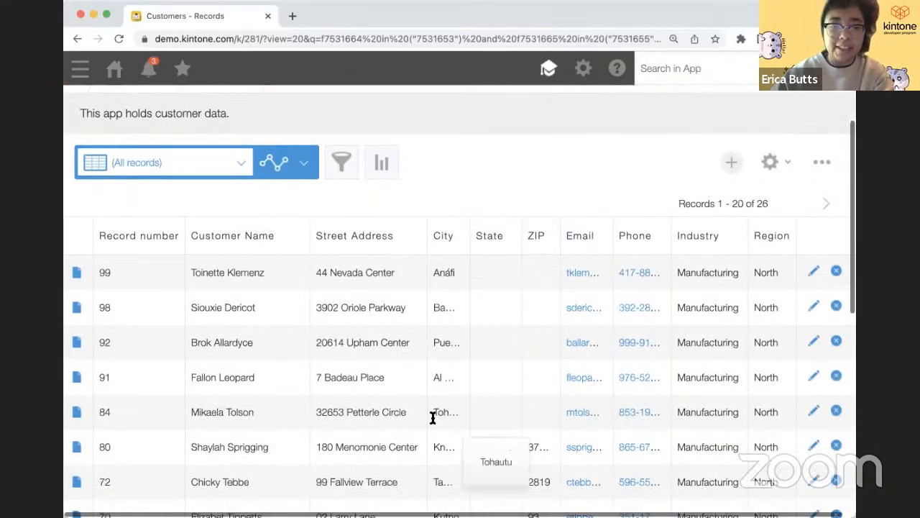
- Save the filter as a new view named 'Manufacturers in Northern Region'
left_click(343, 173)
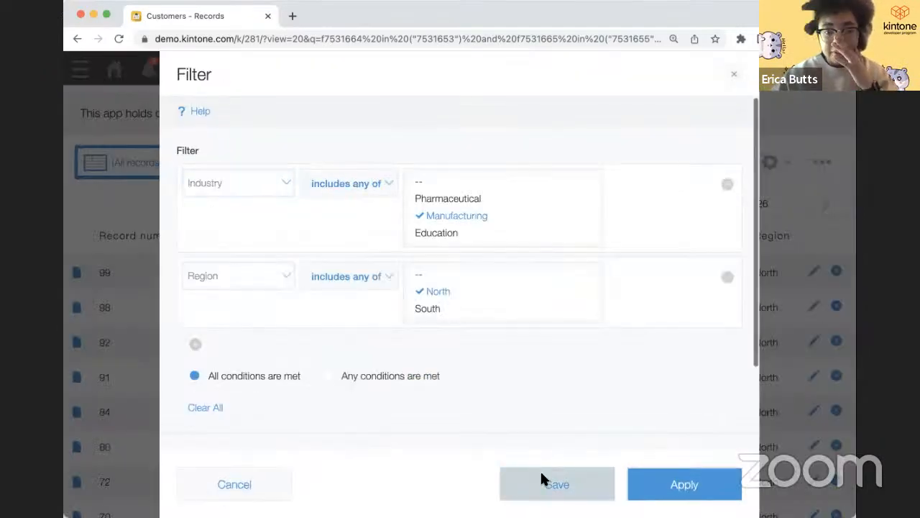
left_click(544, 479)
type("Man")
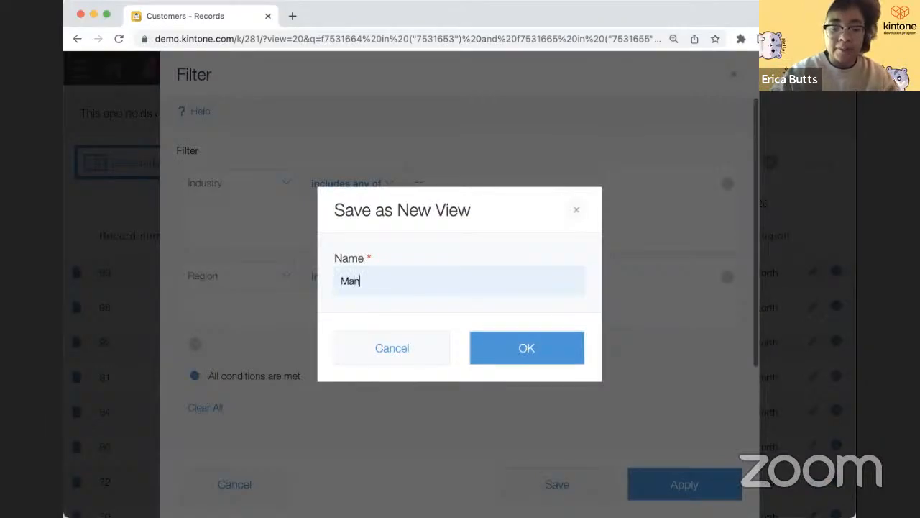
type("ufactur")
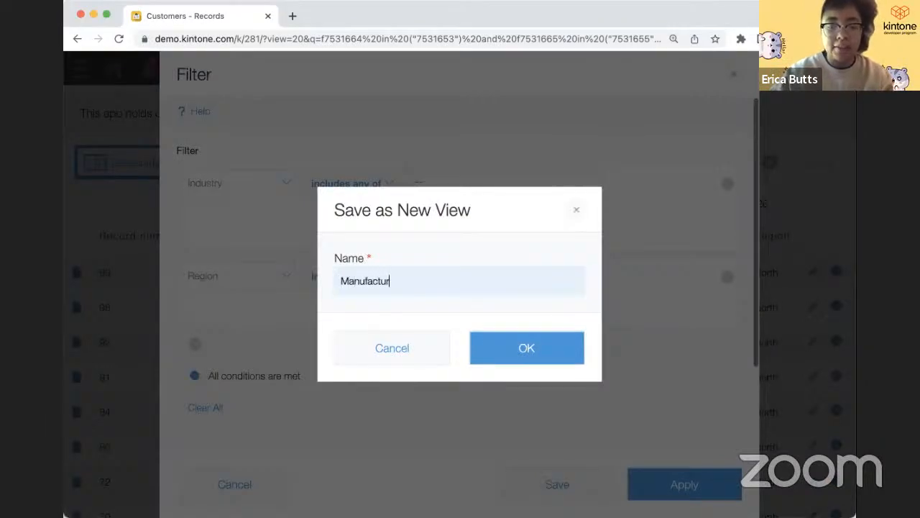
type("ers in Northern Region")
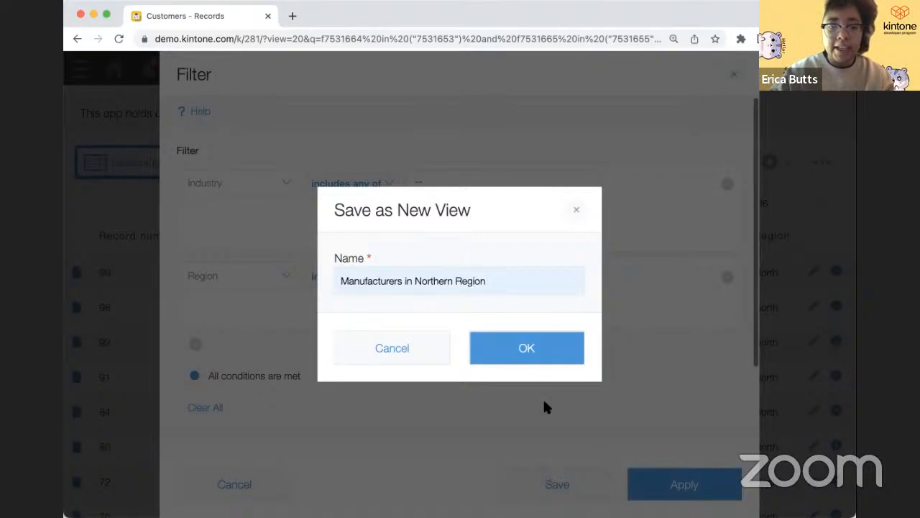
left_click(491, 354)
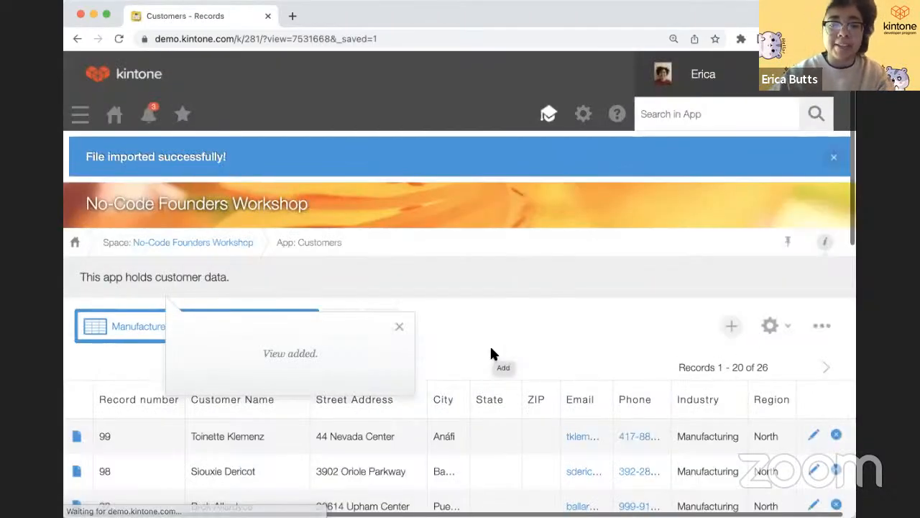
- Close the 'View added.' notice and browse the 26 filtered northern manufacturers
left_click(402, 328)
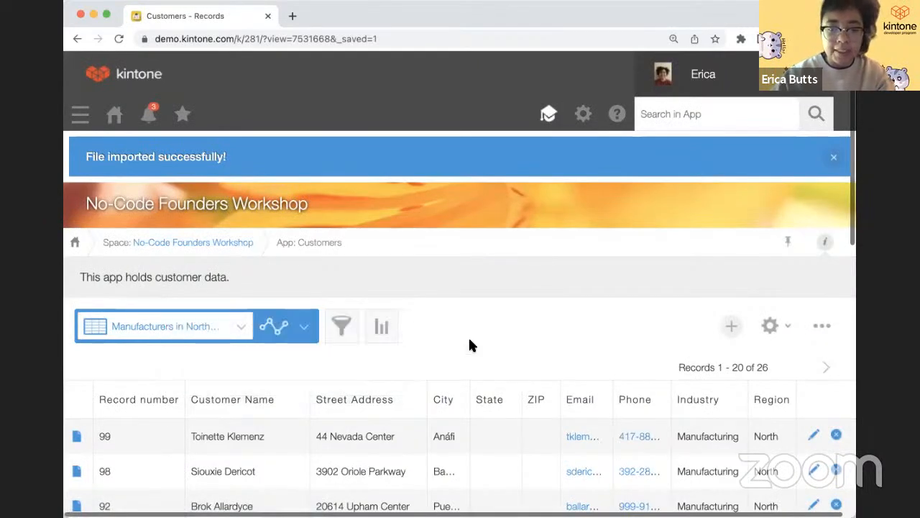
scroll(469, 343, "down", 5)
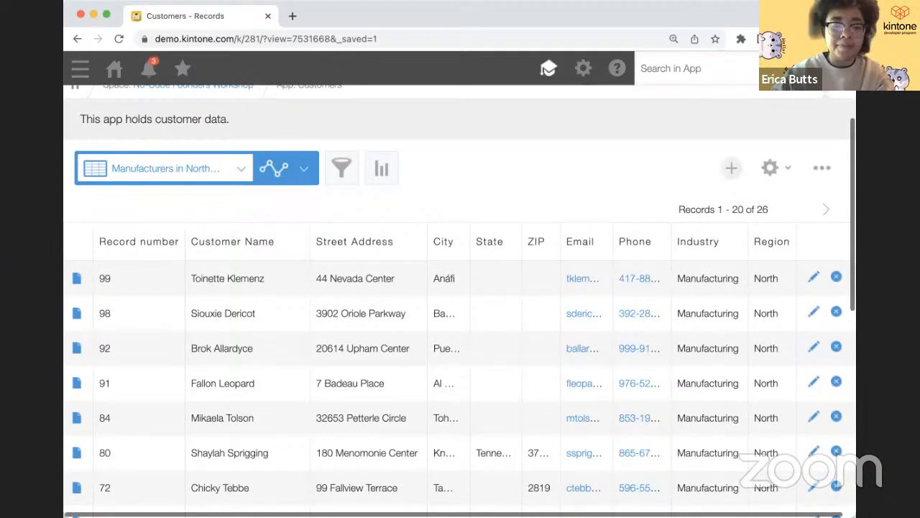
scroll(337, 345, "up", 3)
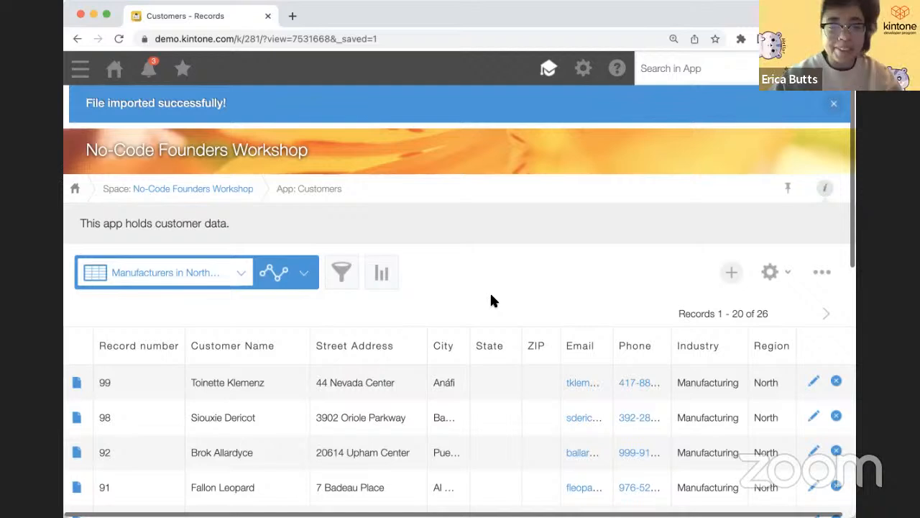
- Open the Manufacturers in Northern Region view for editing in the app's view settings
left_click(770, 273)
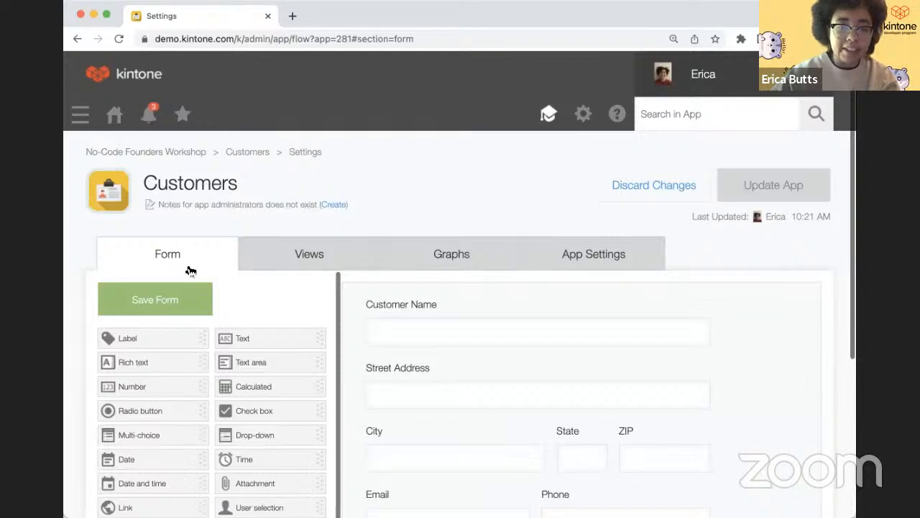
left_click(301, 255)
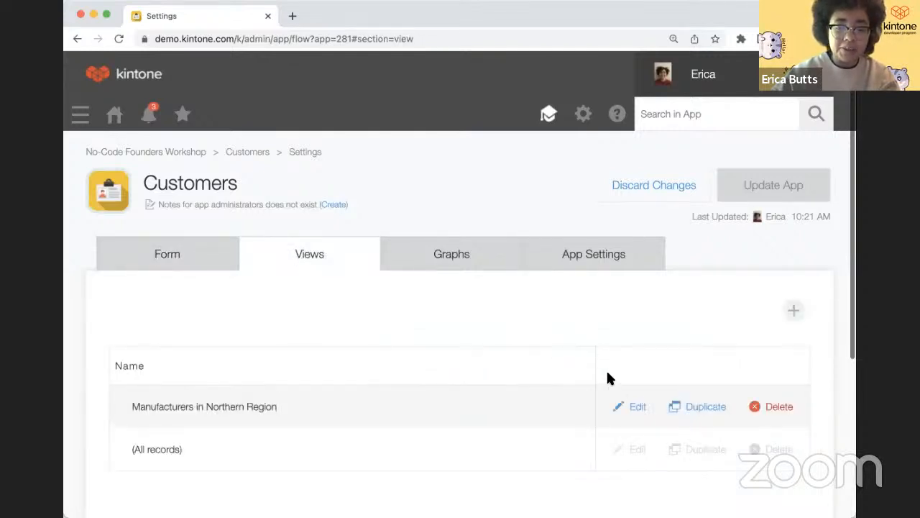
left_click(637, 407)
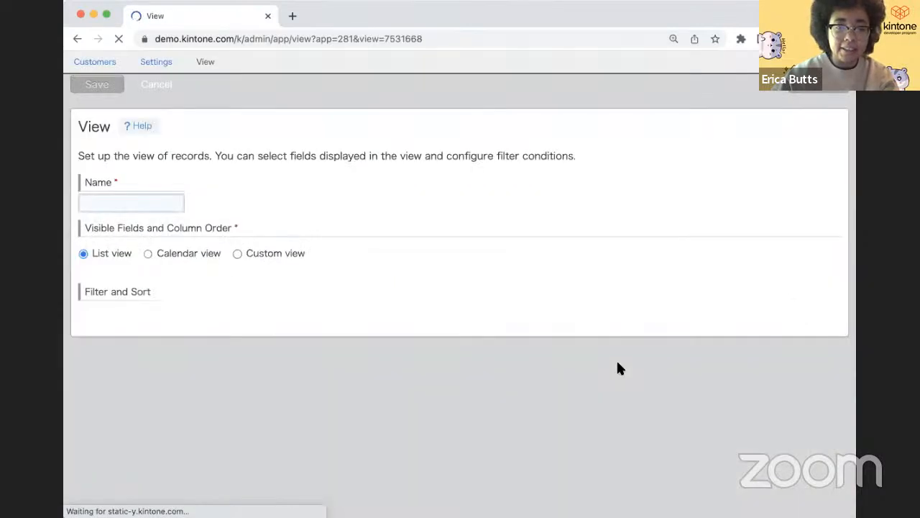
scroll(528, 327, "down", 1)
scroll(527, 328, "down", 1)
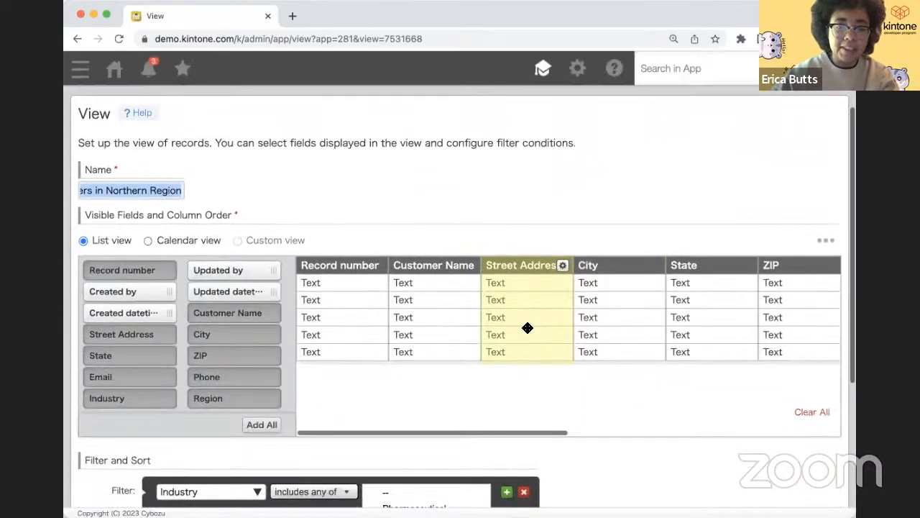
scroll(746, 329, "right", 5)
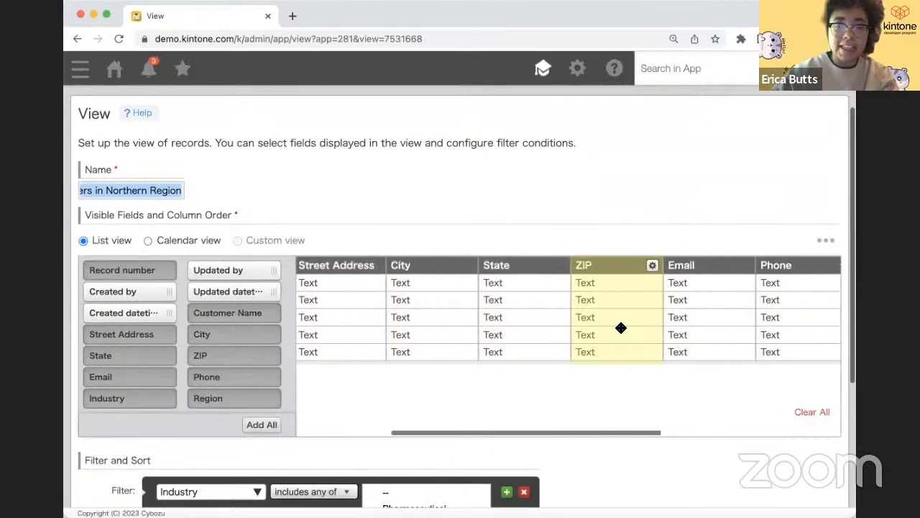
- Delete the ZIP, Phone, State and Record number columns from the view
left_click(652, 265)
left_click(641, 280)
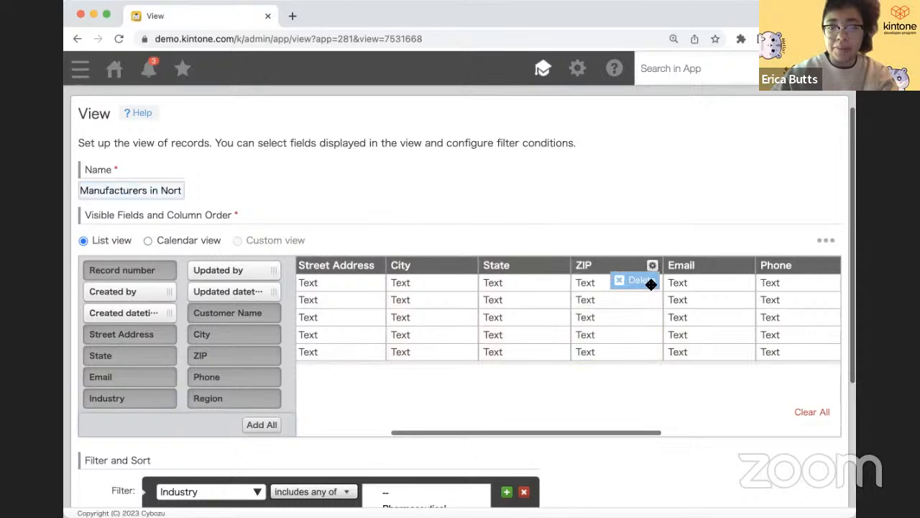
scroll(633, 288, "right", 3)
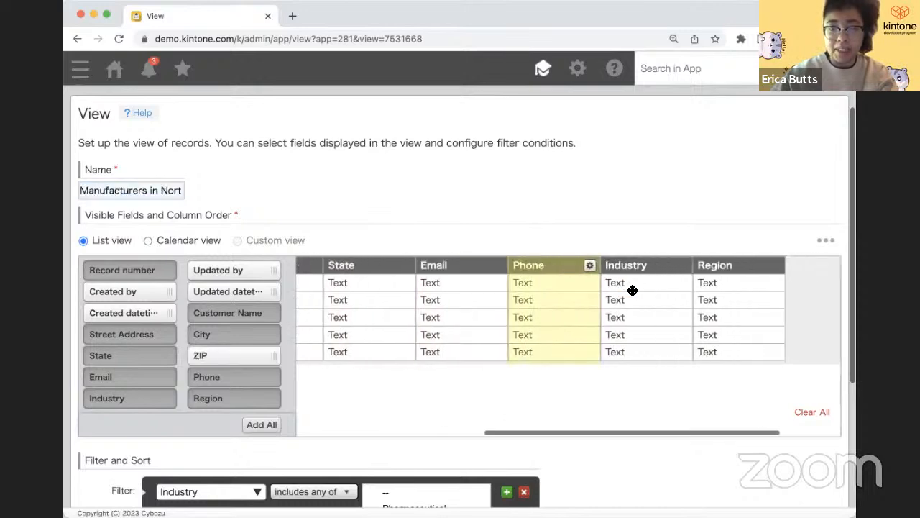
left_click(589, 265)
left_click(580, 281)
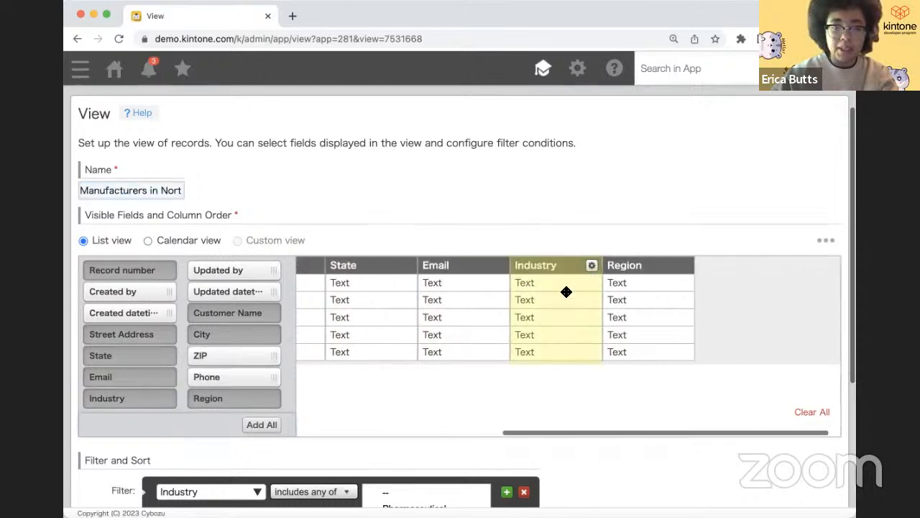
scroll(564, 288, "left", 2)
left_click(558, 266)
left_click(558, 281)
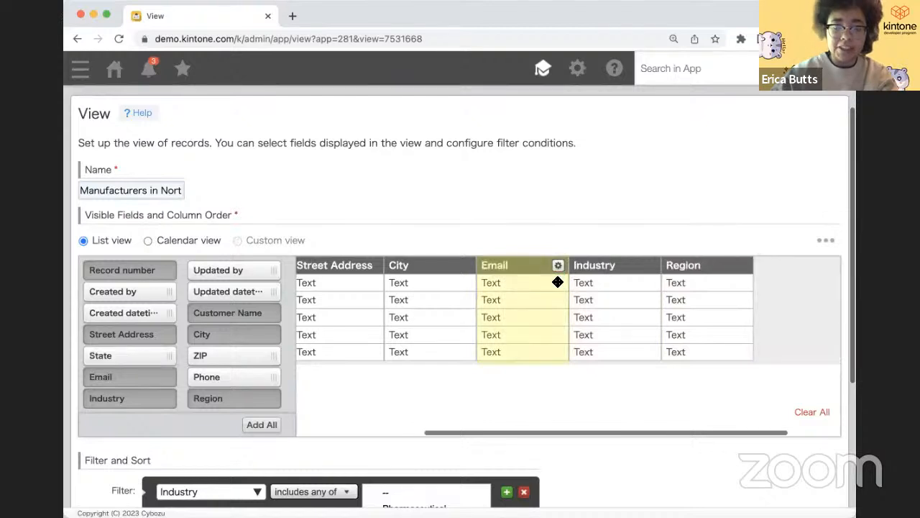
scroll(557, 282, "left", 4)
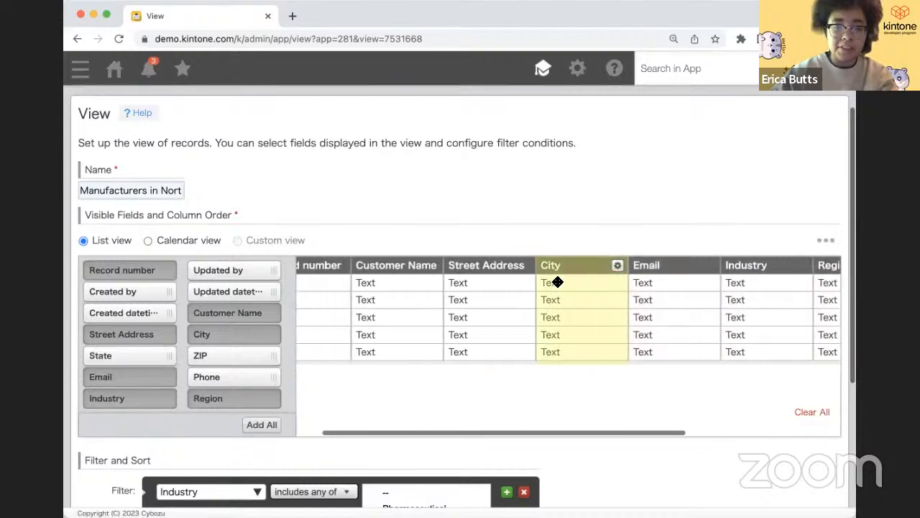
scroll(557, 282, "left", 2)
left_click(377, 265)
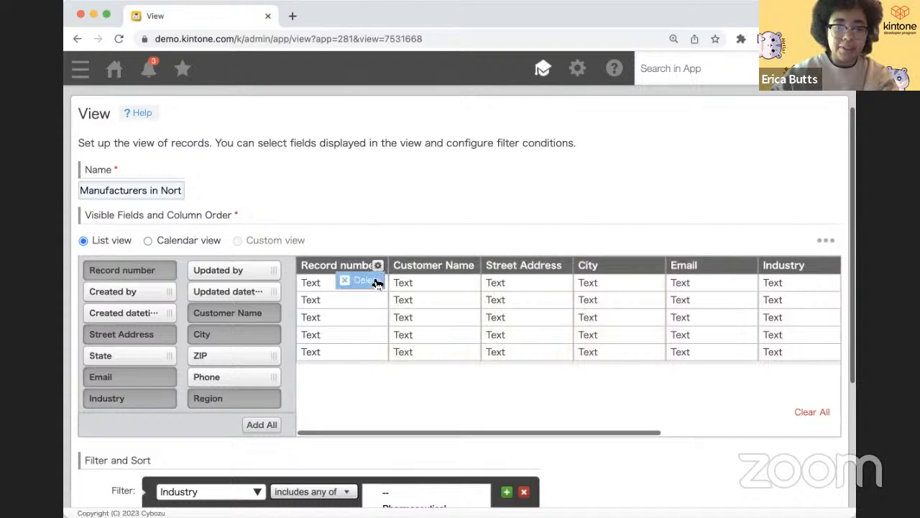
left_click(373, 281)
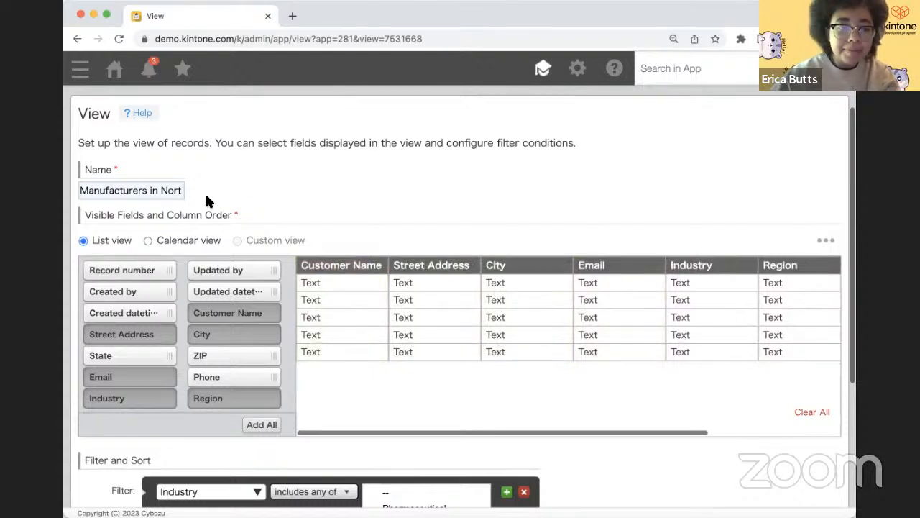
- Save the trimmed Manufacturers in Northern Region view
scroll(206, 195, "down", 2)
scroll(205, 196, "up", 3)
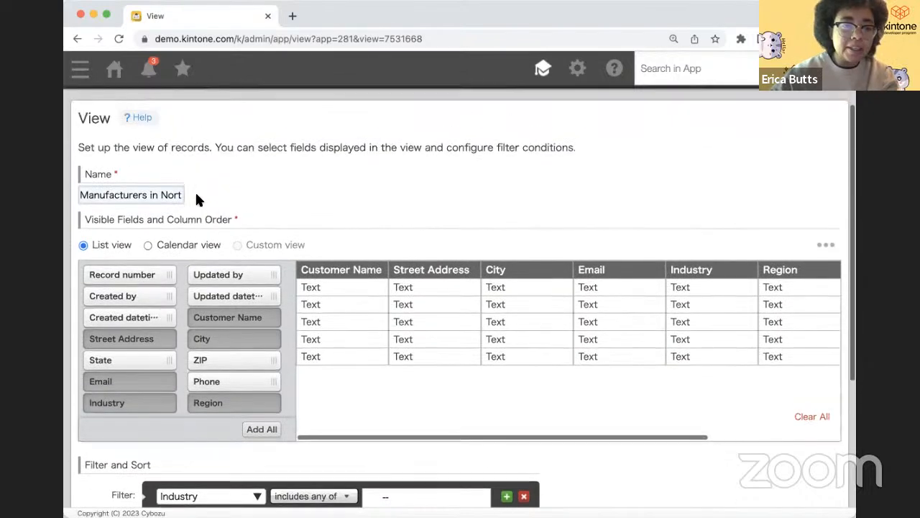
scroll(198, 200, "up", 3)
left_click(89, 138)
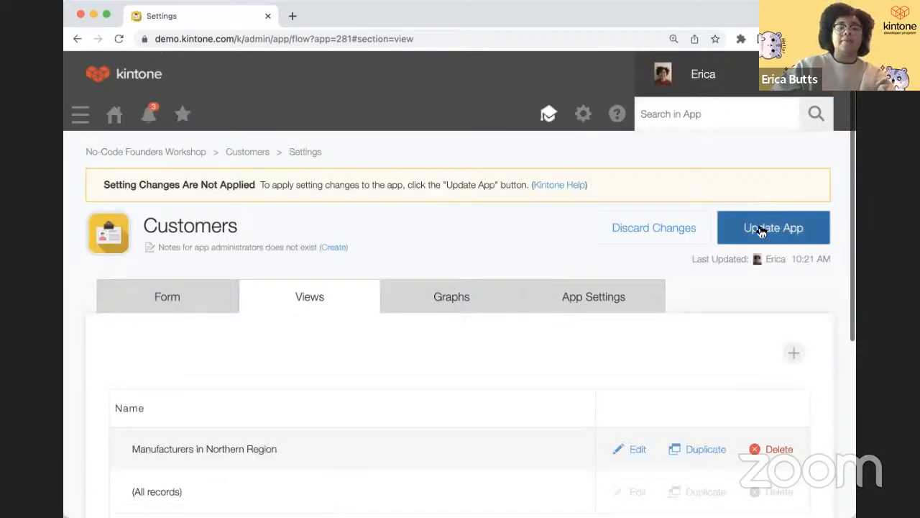
- Update the Customers app and confirm, so the view changes take effect
scroll(156, 417, "down", 3)
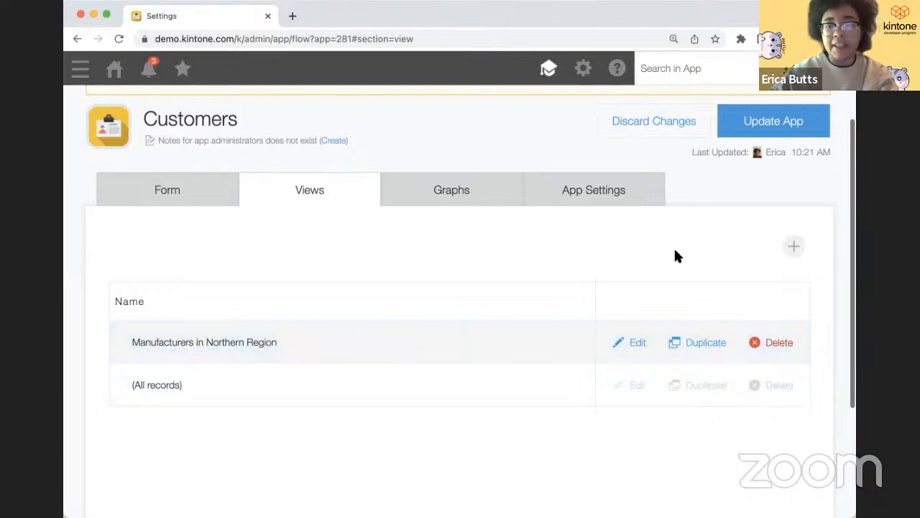
left_click(740, 128)
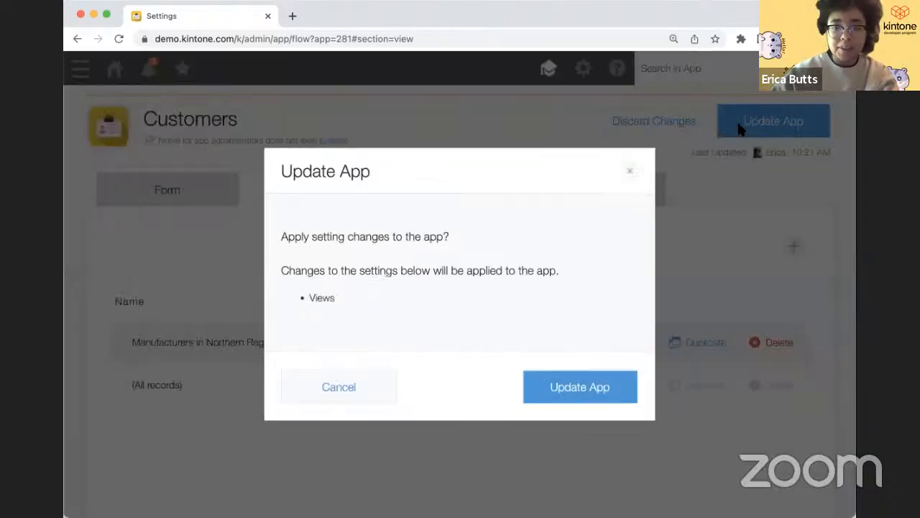
left_click(563, 385)
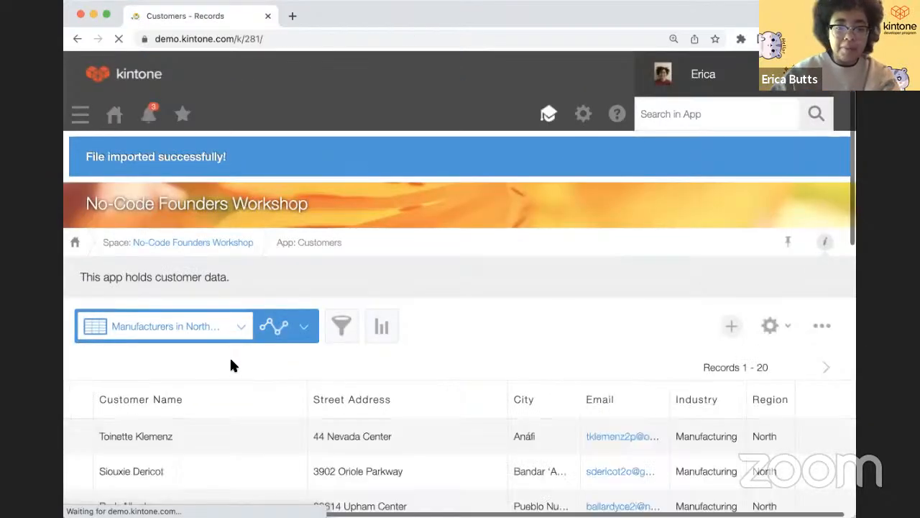
scroll(251, 419, "down", 4)
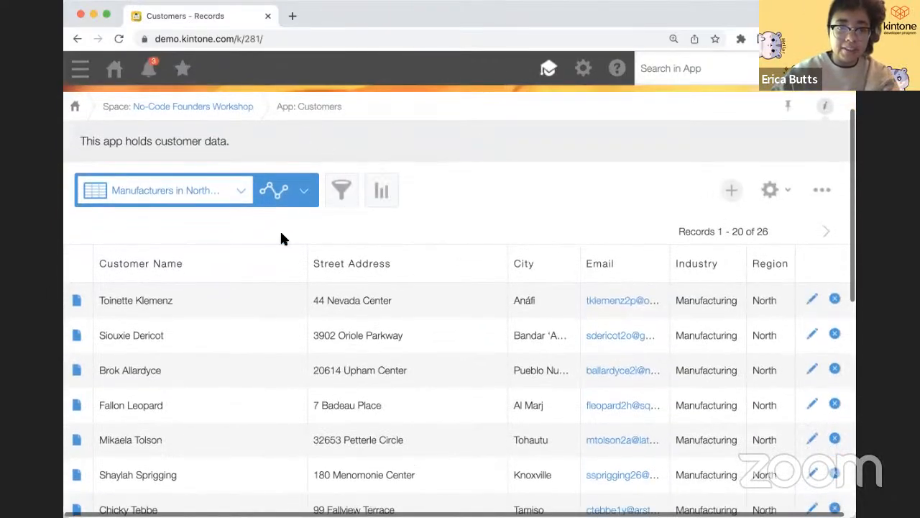
left_click(153, 199)
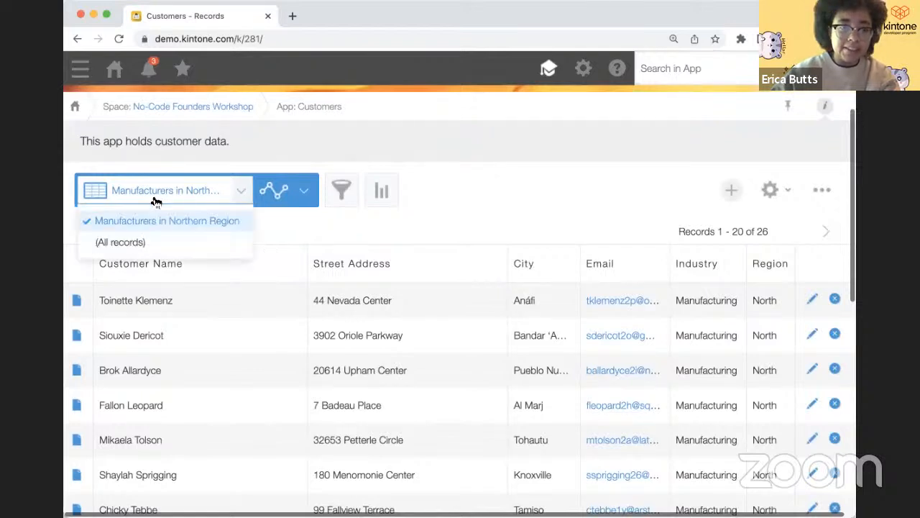
left_click(321, 235)
scroll(321, 235, "down", 1)
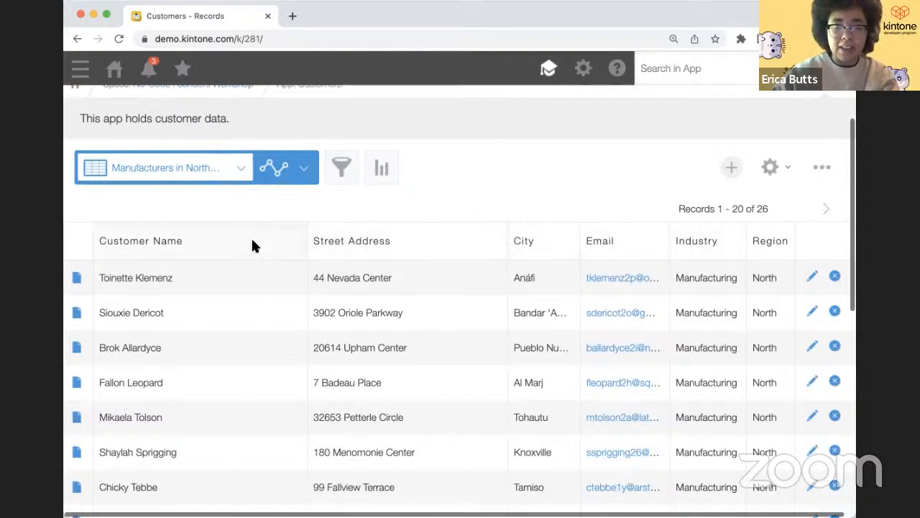
scroll(402, 320, "up", 1)
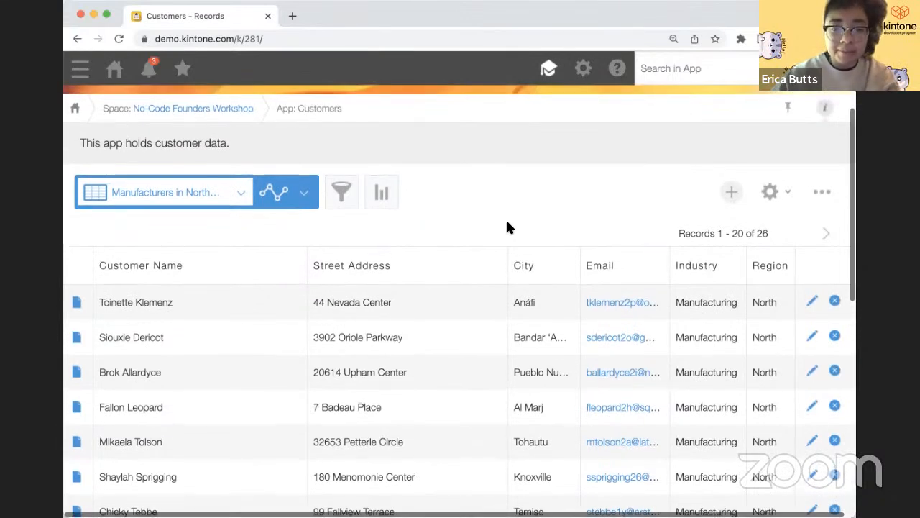
scroll(460, 219, "down", 1)
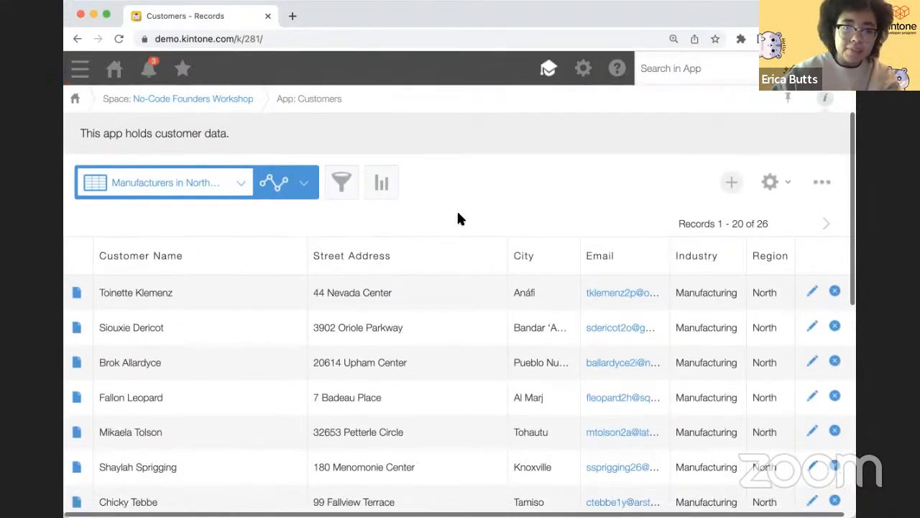
scroll(460, 220, "up", 1)
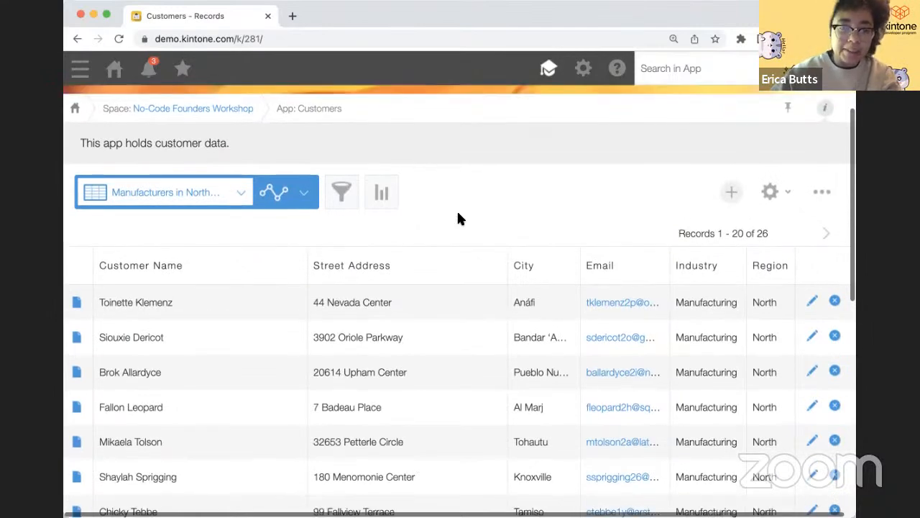
scroll(252, 142, "up", 2)
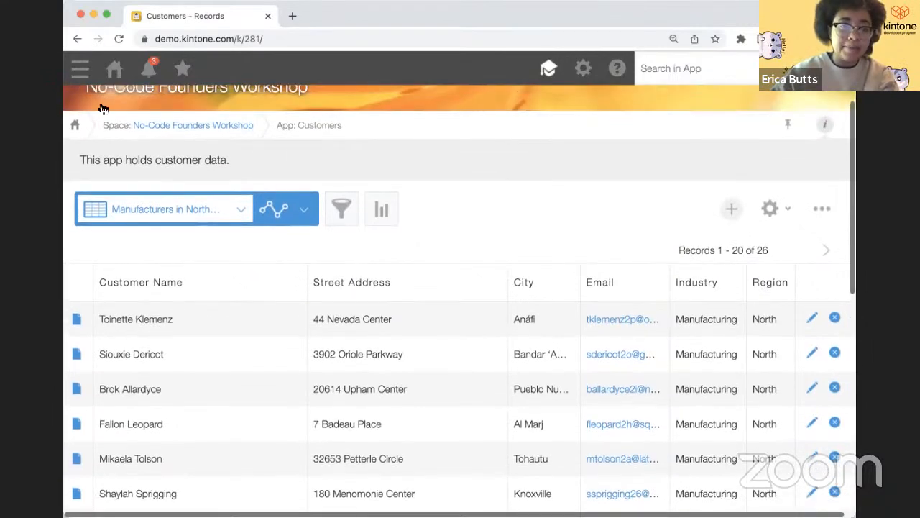
- Create a new app from scratch named 'Activity Log' in the No-Code Founders Workshop space
left_click(197, 126)
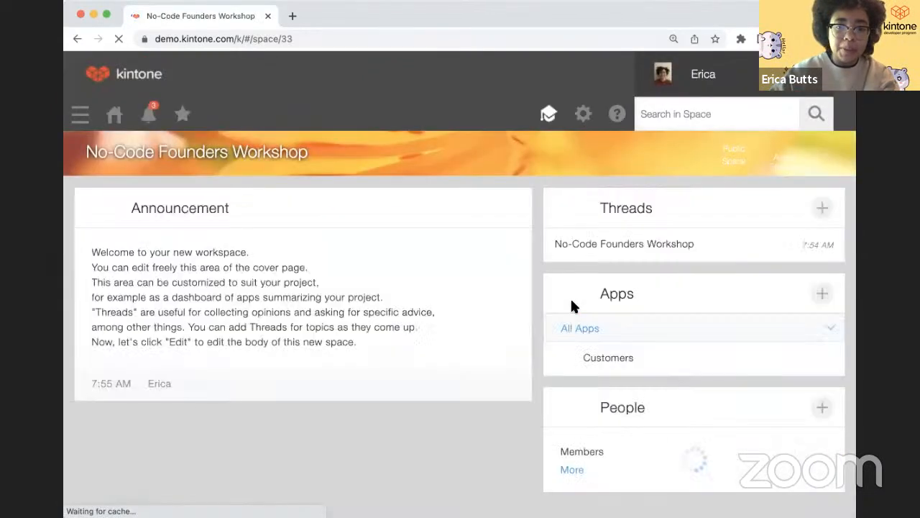
left_click(821, 294)
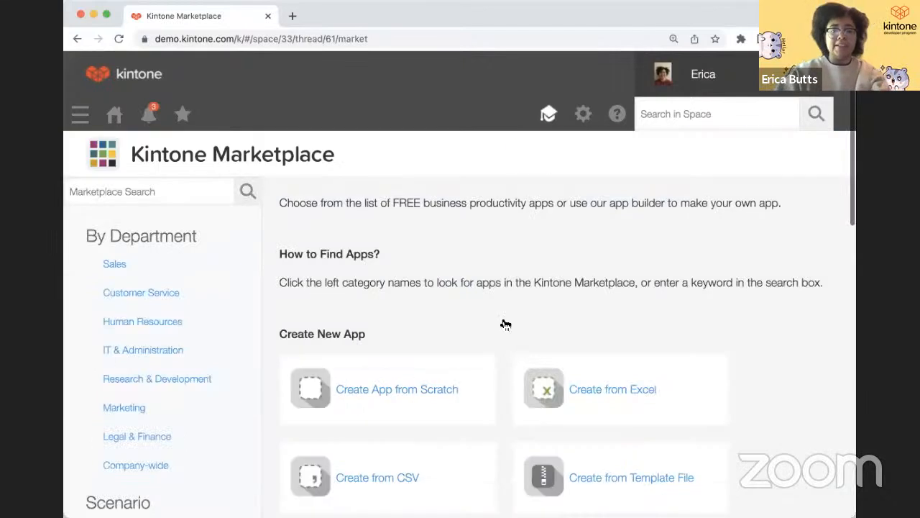
left_click(422, 380)
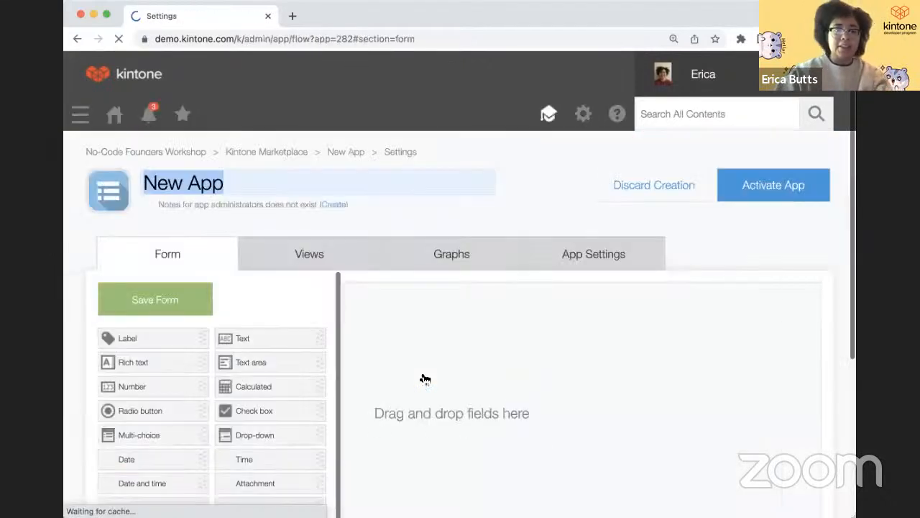
type("Activi")
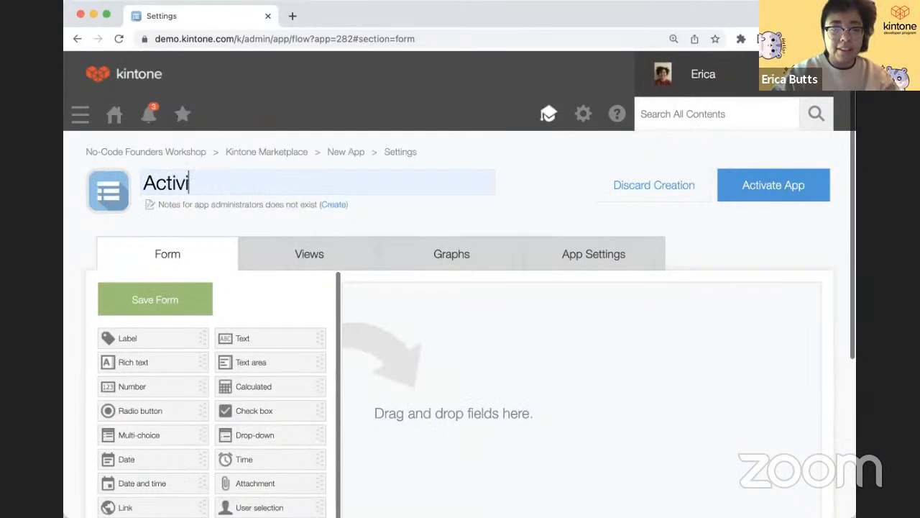
type("ty Log")
left_click(472, 421)
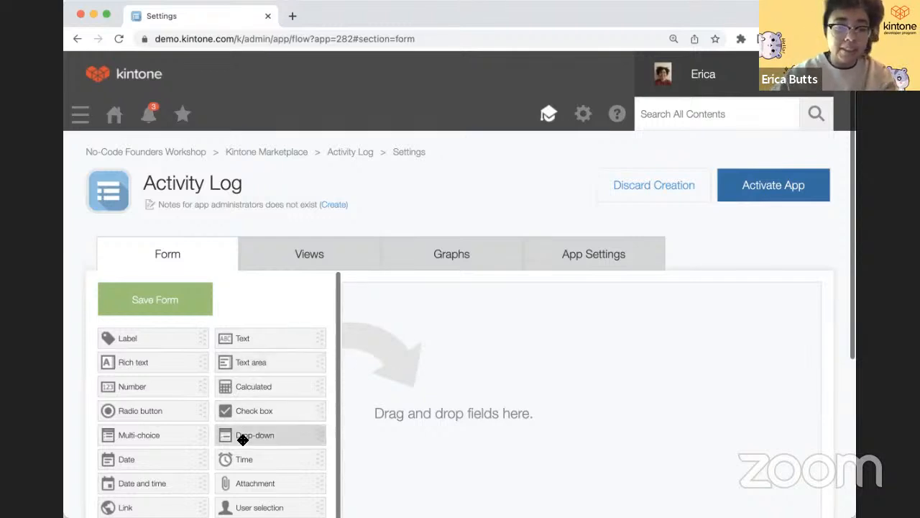
scroll(243, 439, "down", 1)
scroll(243, 440, "up", 1)
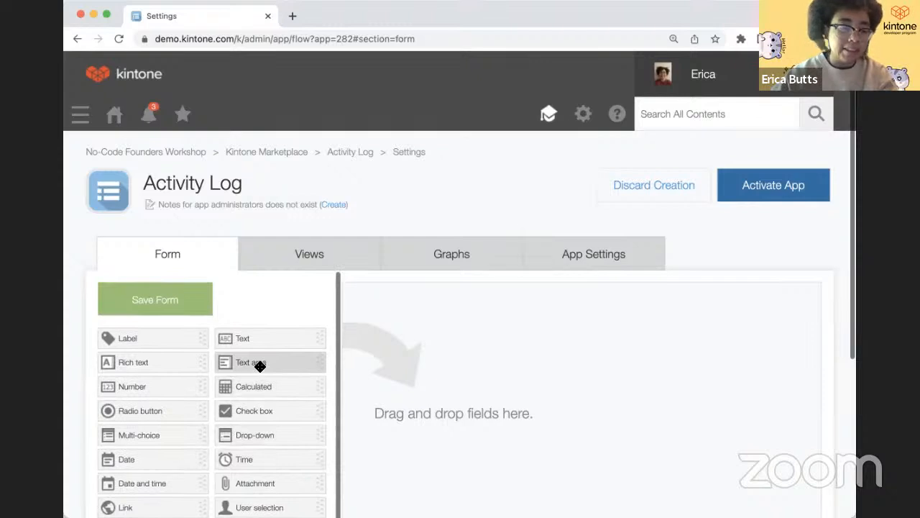
- Add a Customer Name text field to the form, then remove it again
left_click_drag(255, 339, 392, 339)
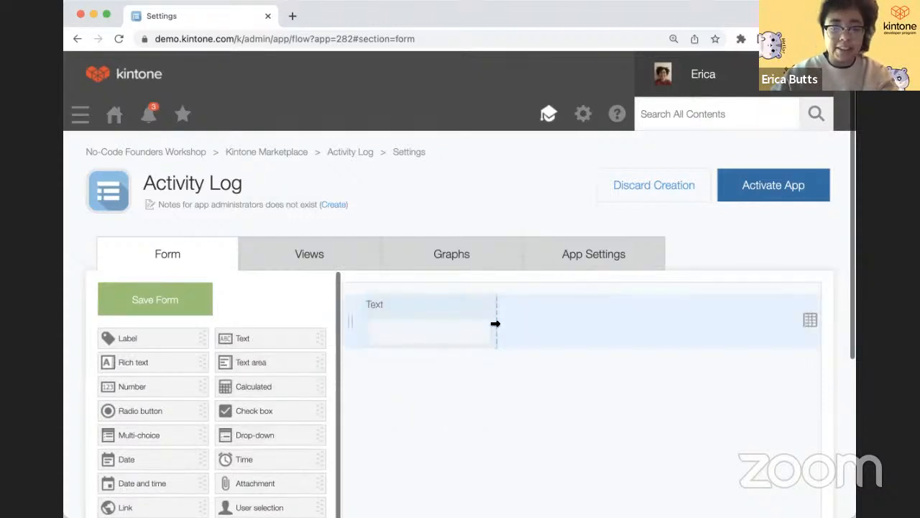
left_click_drag(495, 323, 577, 321)
mouse_move(572, 304)
left_click(549, 329)
type("Customer Name")
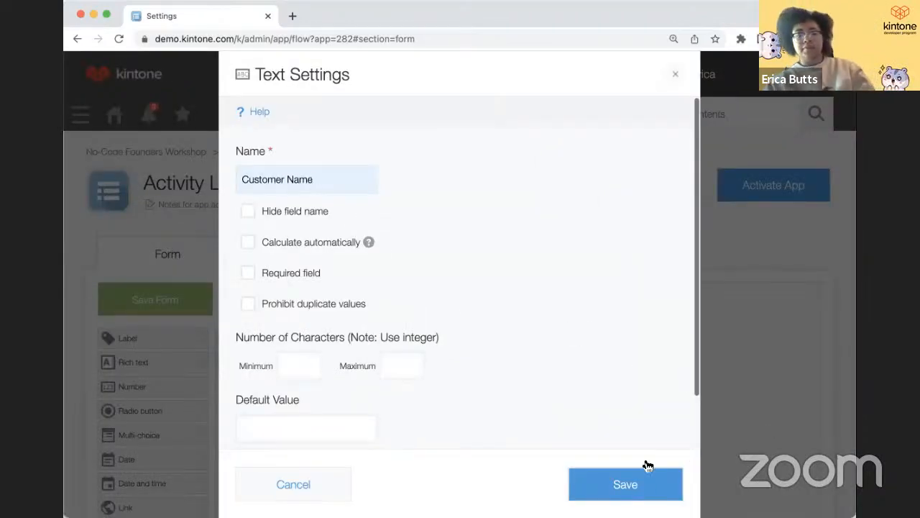
left_click(636, 482)
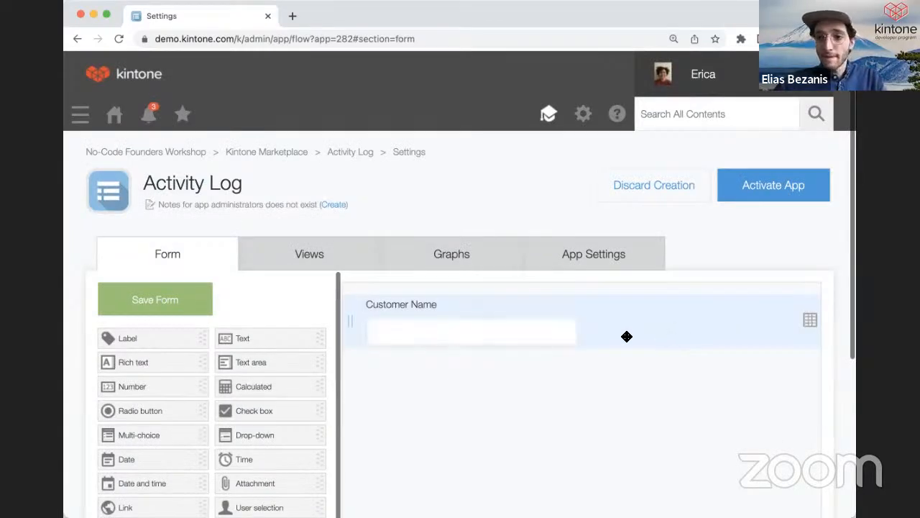
mouse_move(572, 303)
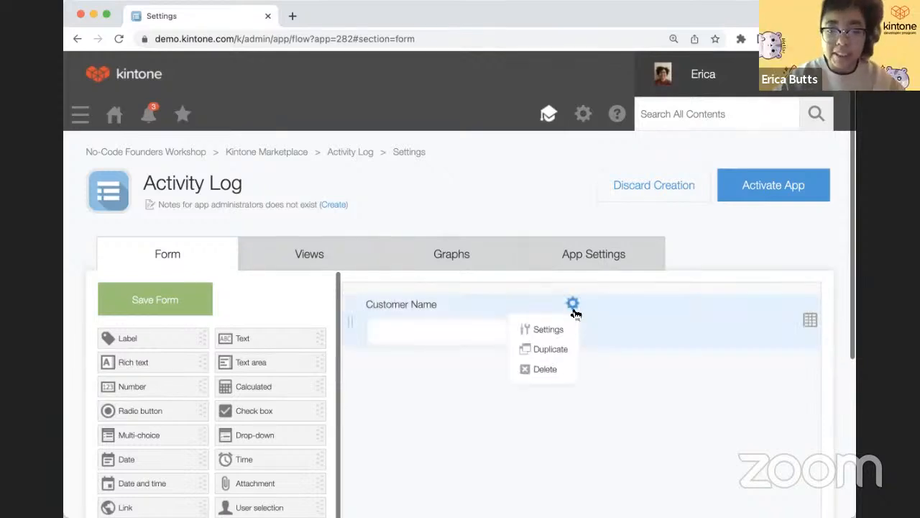
left_click(558, 372)
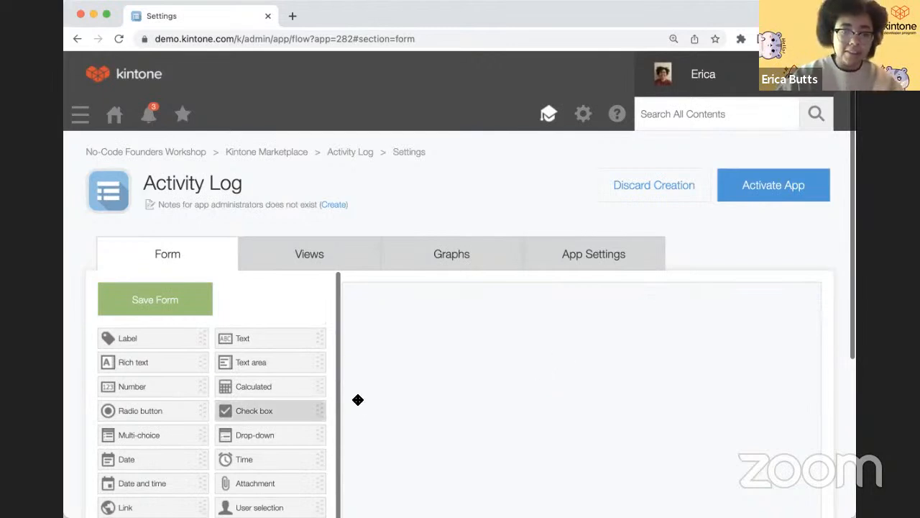
- Add a Lookup field and a Number field named 'Customer ID' beside it
scroll(358, 400, "down", 2)
scroll(358, 400, "down", 2)
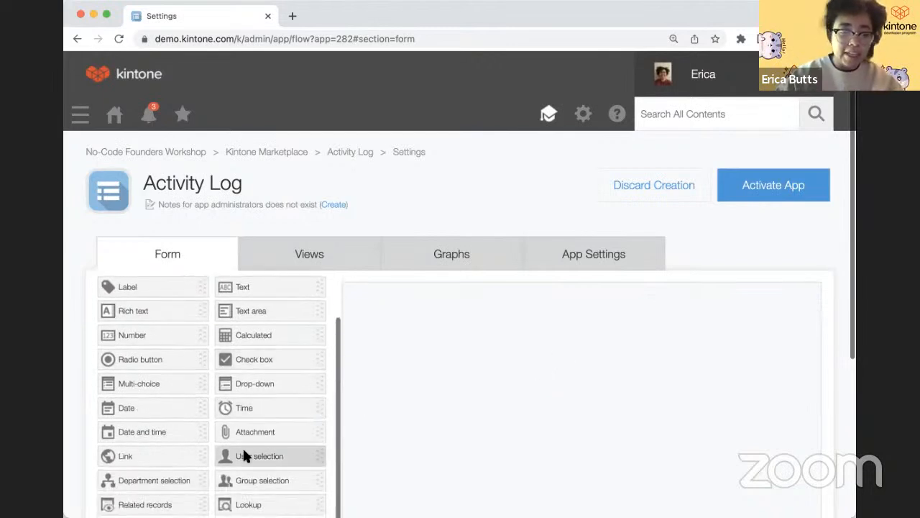
scroll(246, 451, "down", 2)
scroll(246, 452, "down", 1)
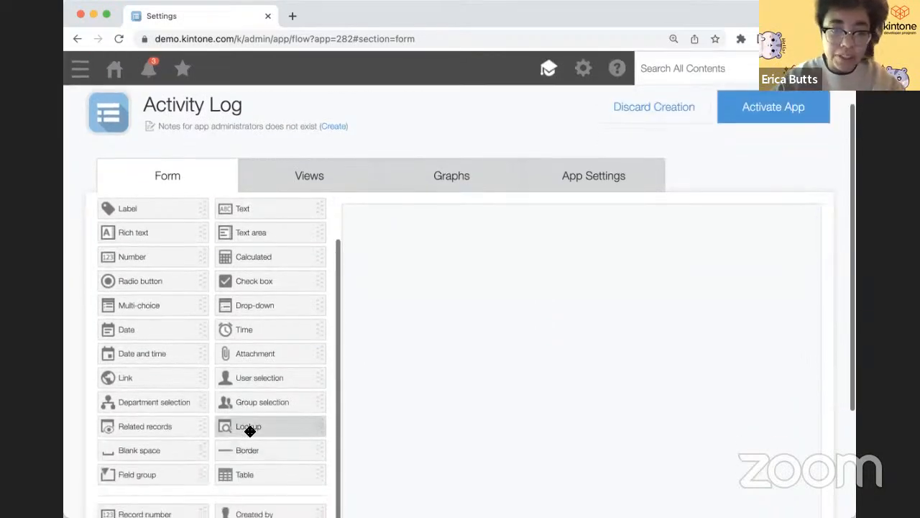
left_click_drag(252, 428, 403, 333)
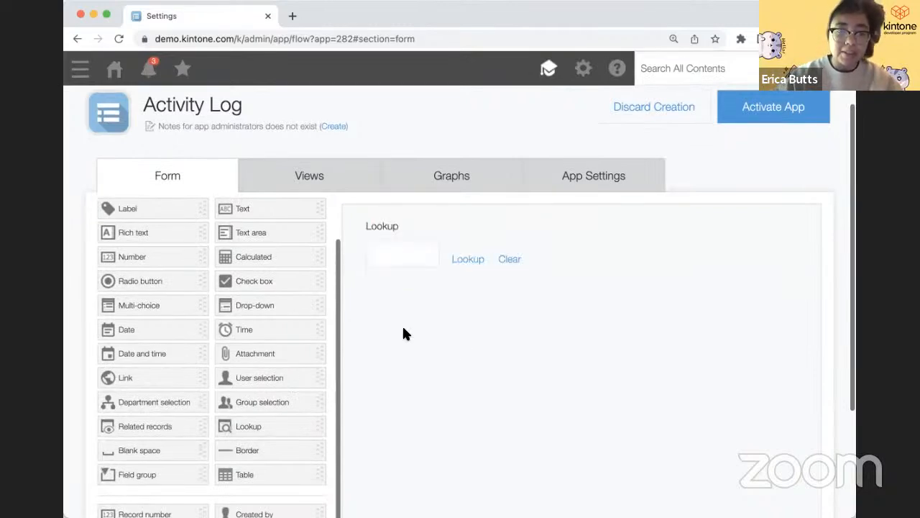
scroll(405, 332, "up", 1)
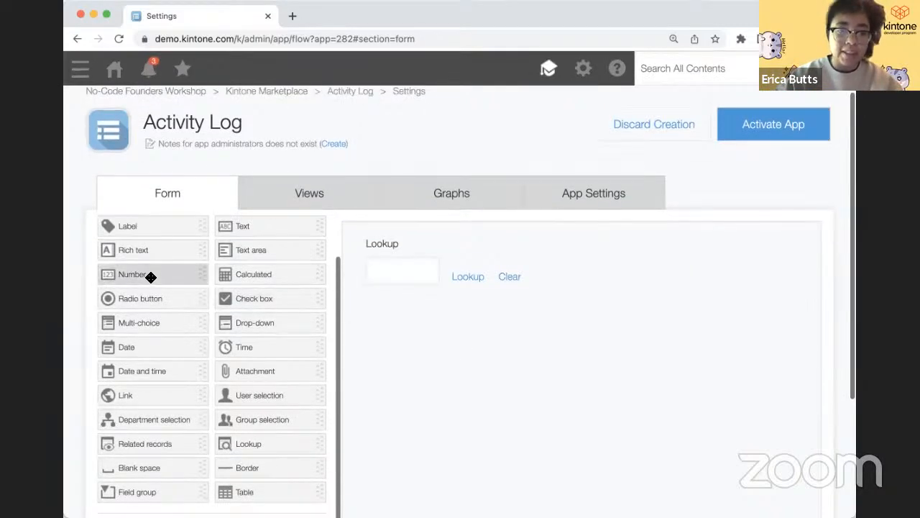
left_click_drag(151, 277, 656, 260)
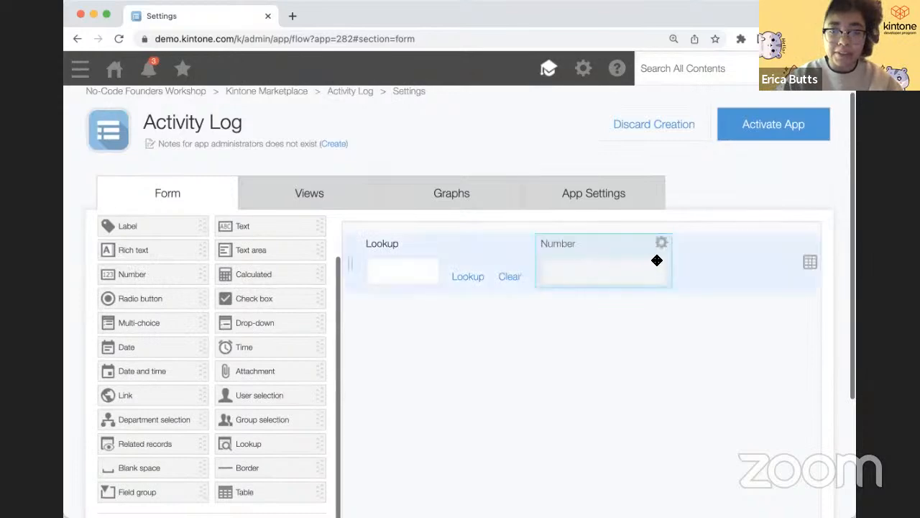
left_click(661, 242)
left_click(633, 268)
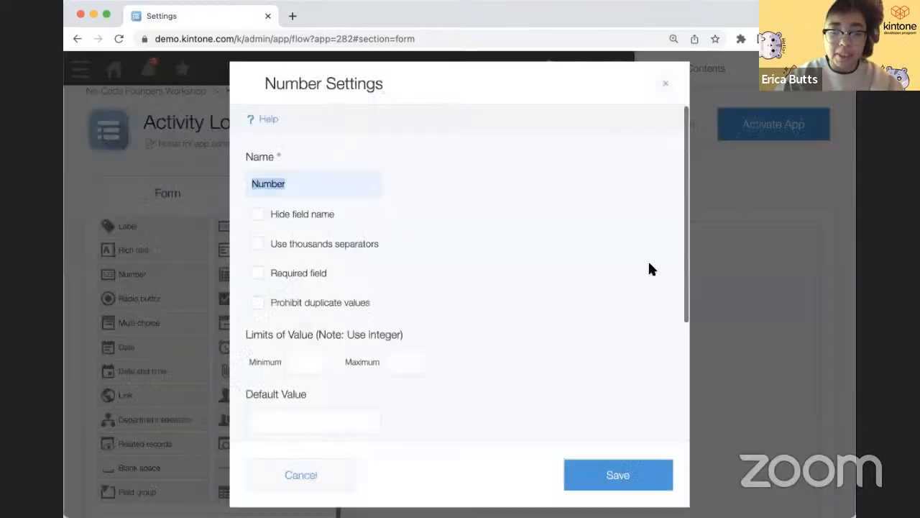
type("Cus")
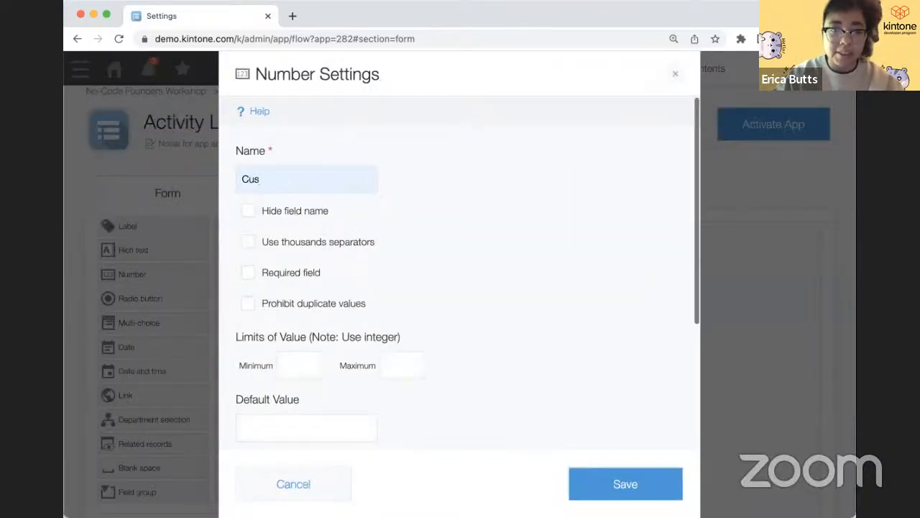
type("tomer ID")
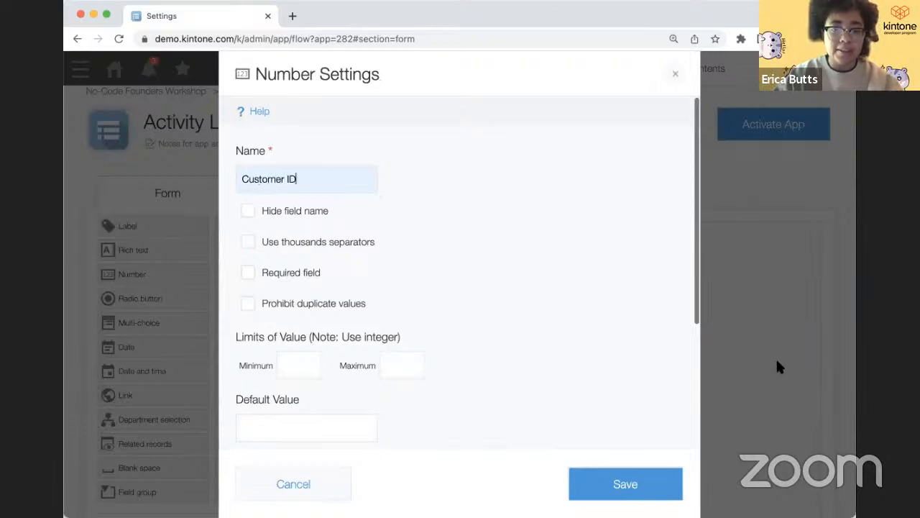
left_click(639, 483)
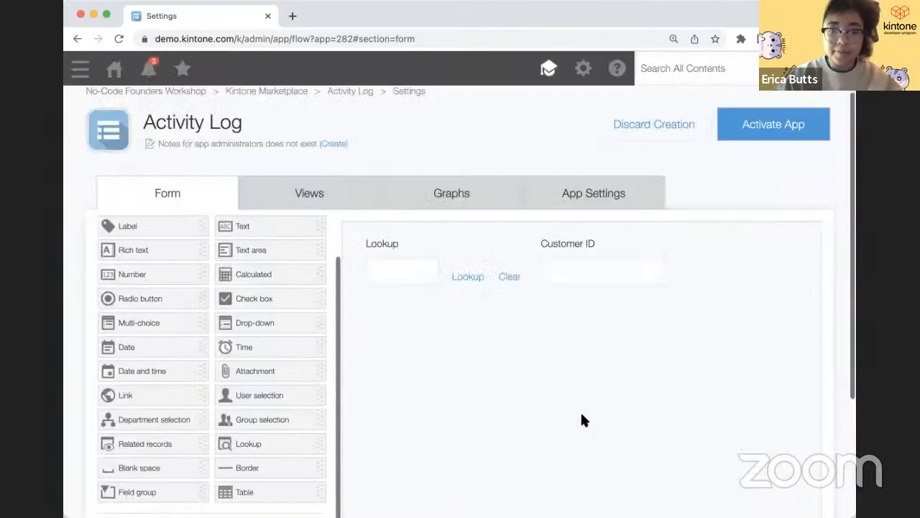
left_click(521, 243)
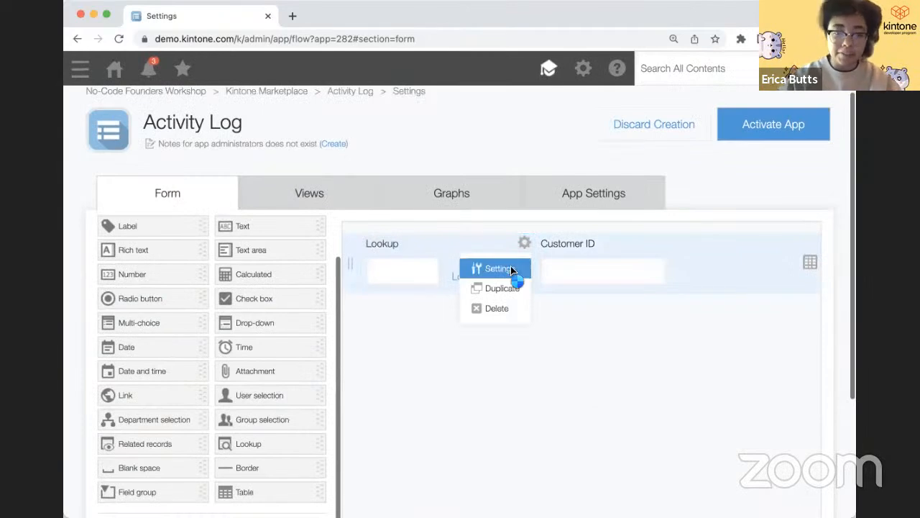
- Rename the lookup to Customer Lookup, sourcing the Customers app keyed on Customer Name
left_click(511, 269)
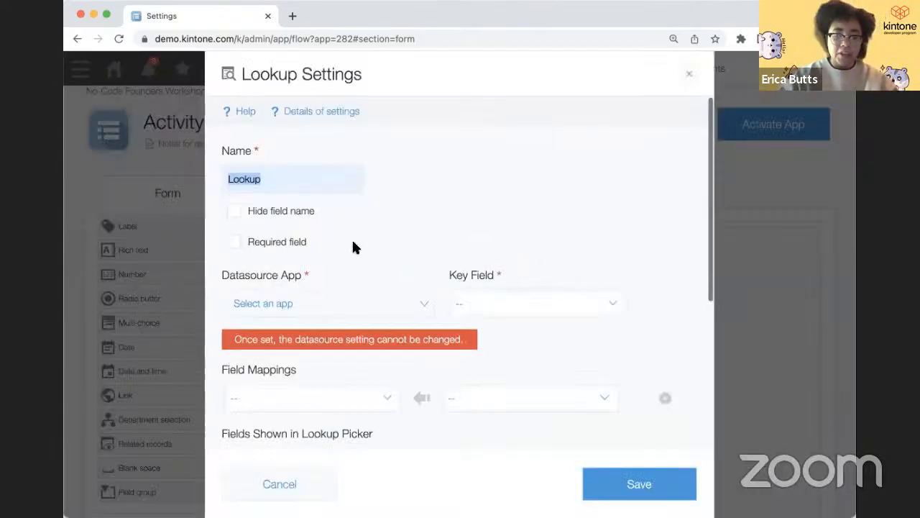
key("Left")
type("Emplo")
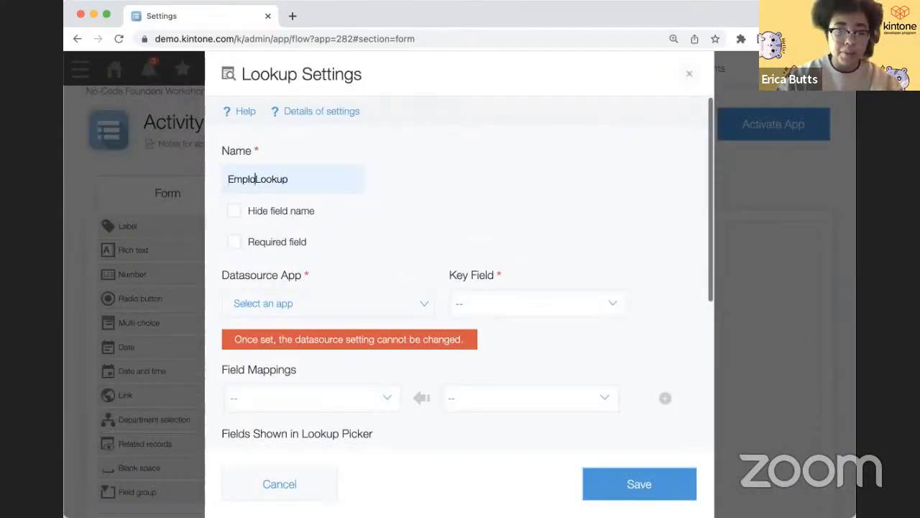
key("BackSpace")
key("BackSpace")
key("BackSpace")
key("BackSpace")
key("BackSpace")
type("Customer")
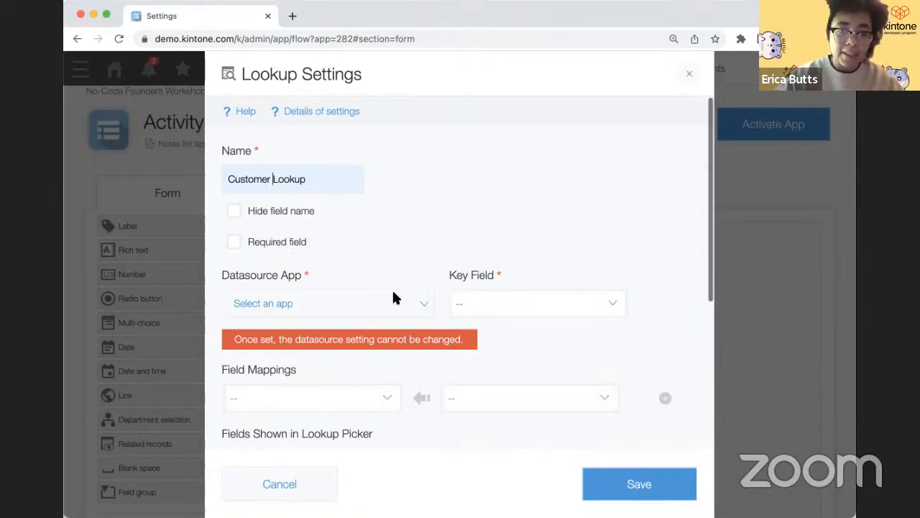
left_click(345, 312)
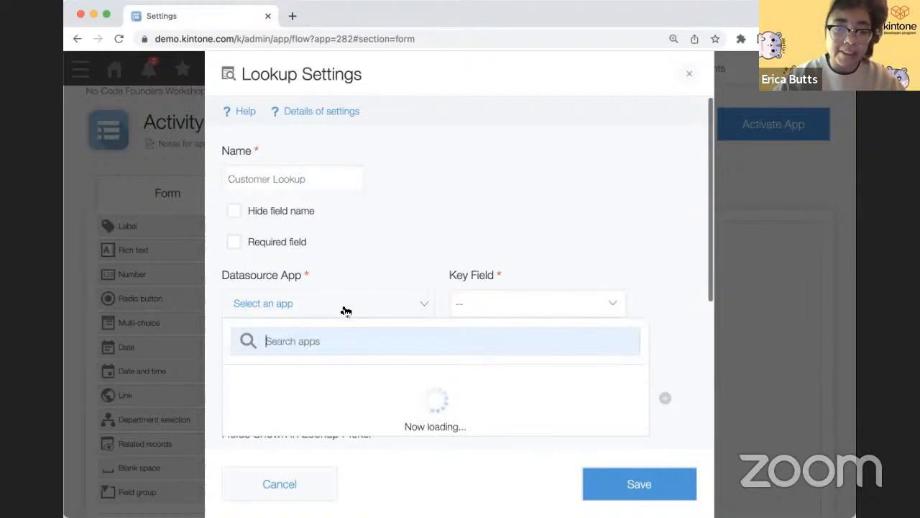
left_click(336, 418)
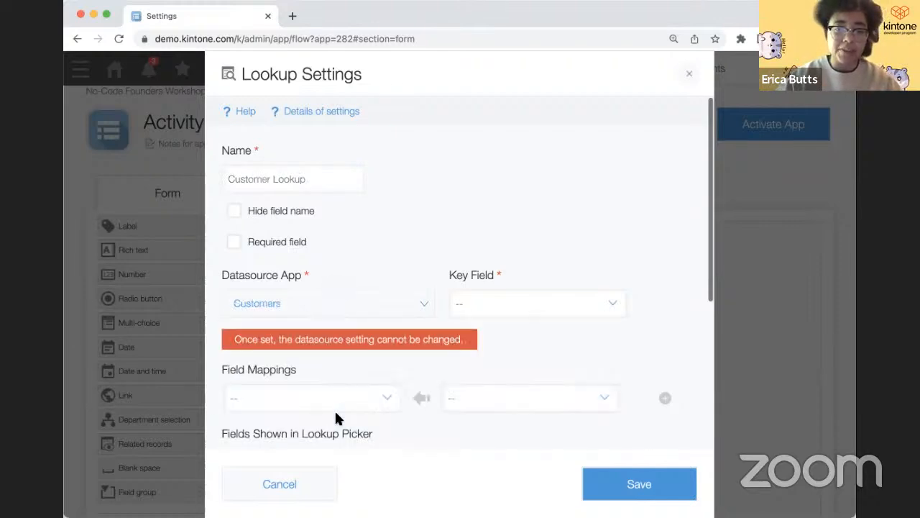
left_click(481, 320)
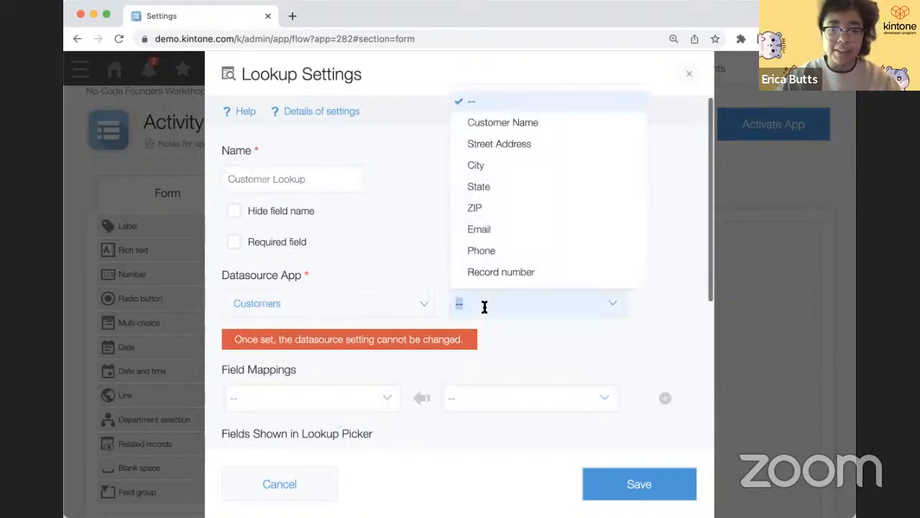
left_click(511, 122)
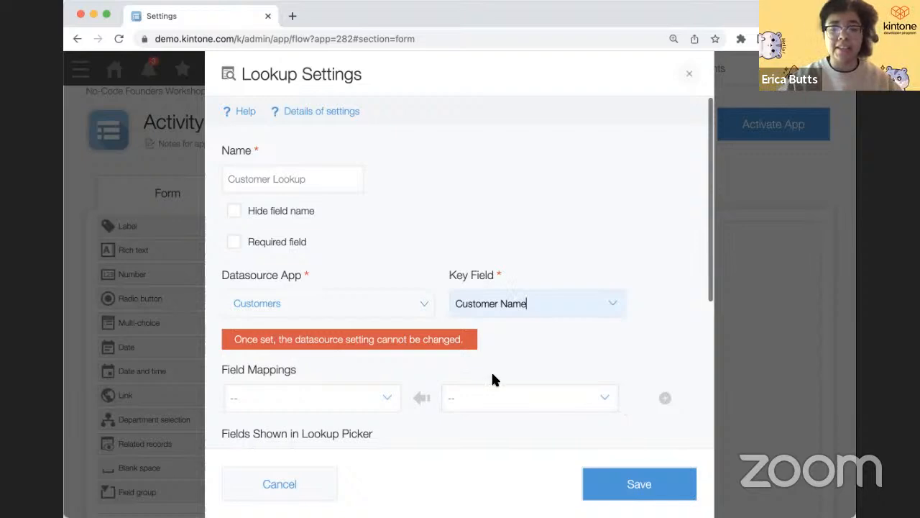
- Map Customer ID to the Customers Record number and save the lookup settings
left_click(391, 409)
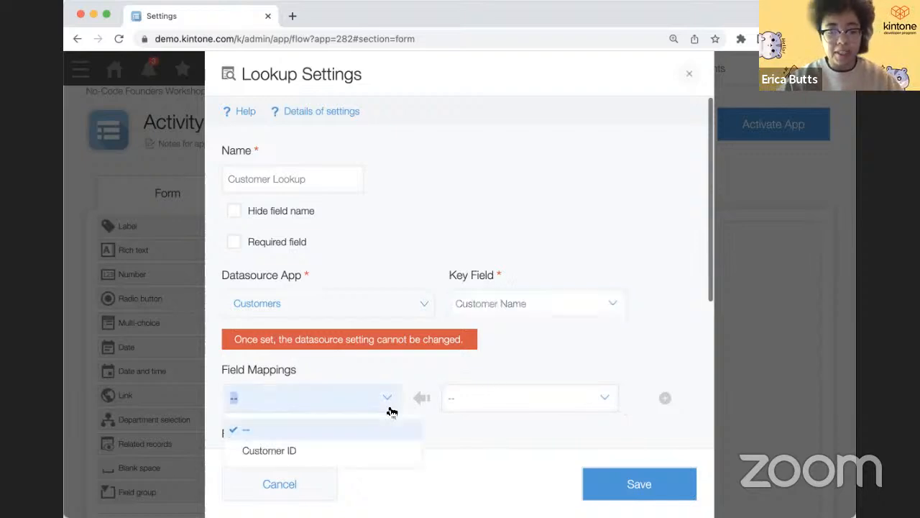
left_click(383, 451)
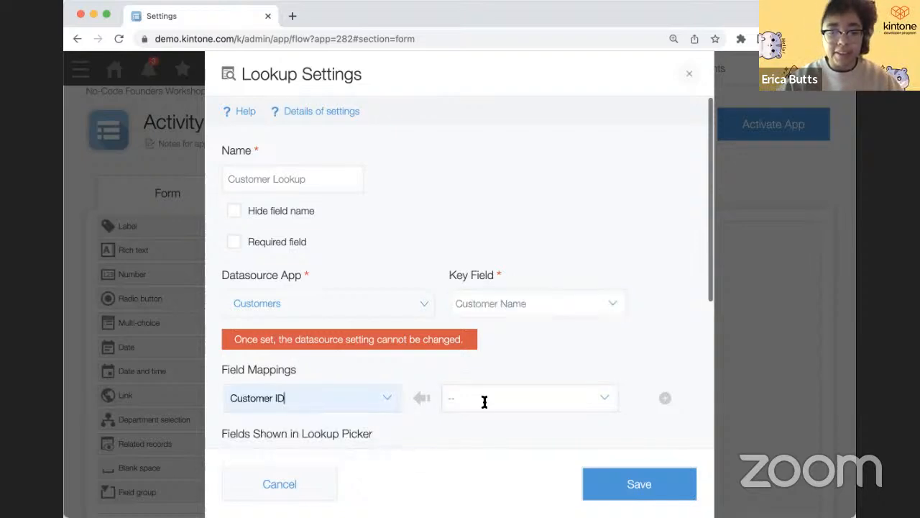
left_click(485, 400)
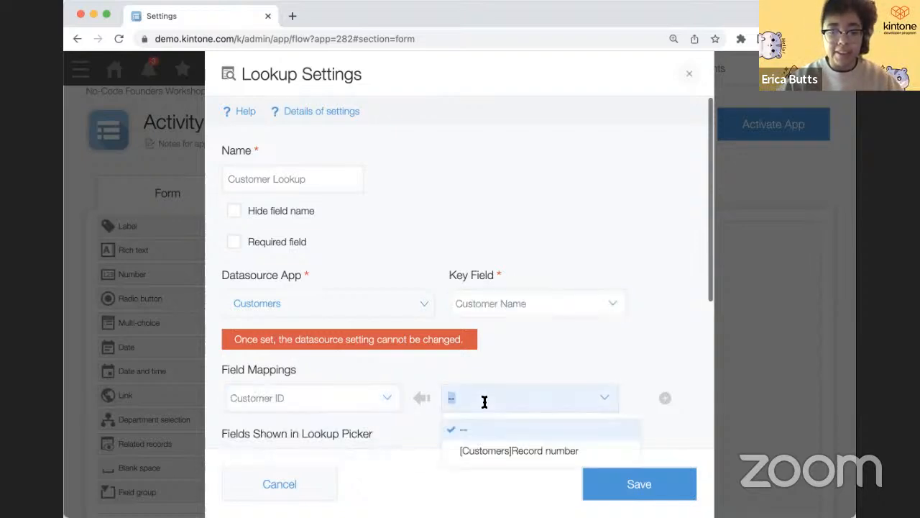
left_click(504, 452)
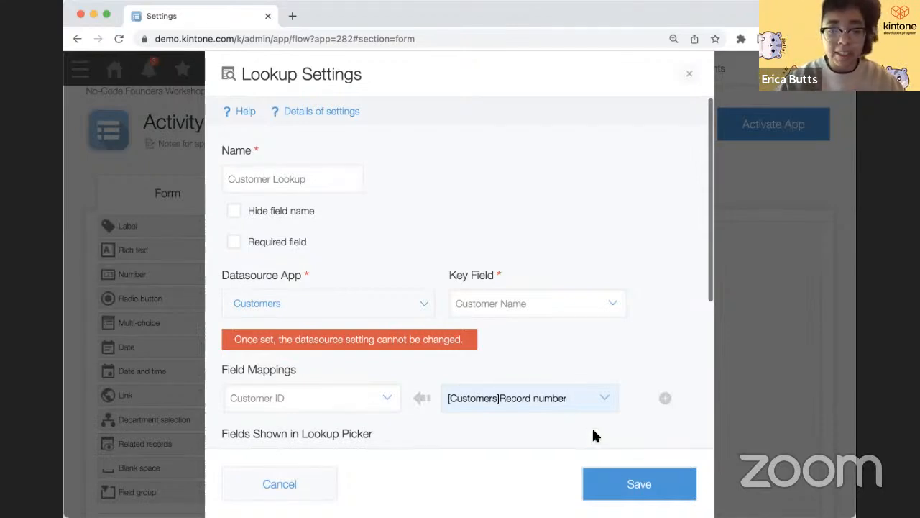
left_click(622, 480)
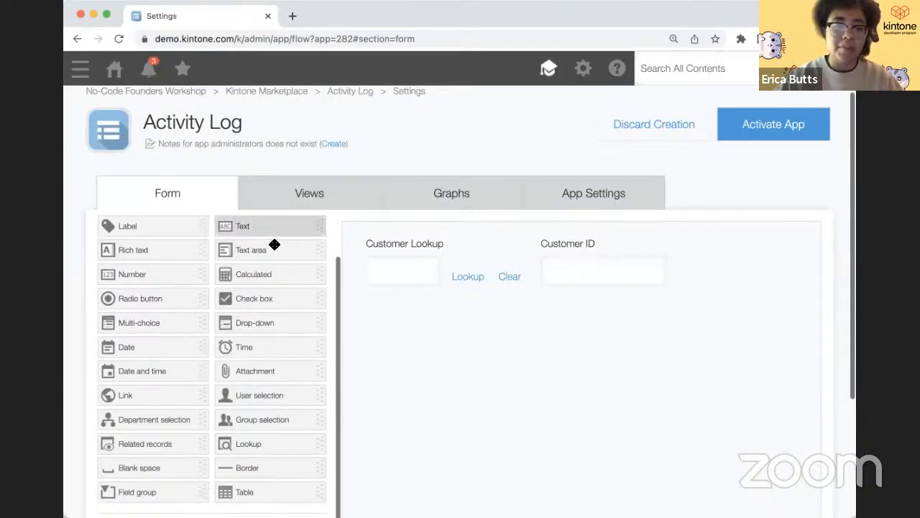
- Place a widened Text field below Customer Lookup and reopen the Customer Lookup settings
left_click_drag(275, 244, 406, 323)
left_click_drag(496, 335, 664, 328)
mouse_move(662, 311)
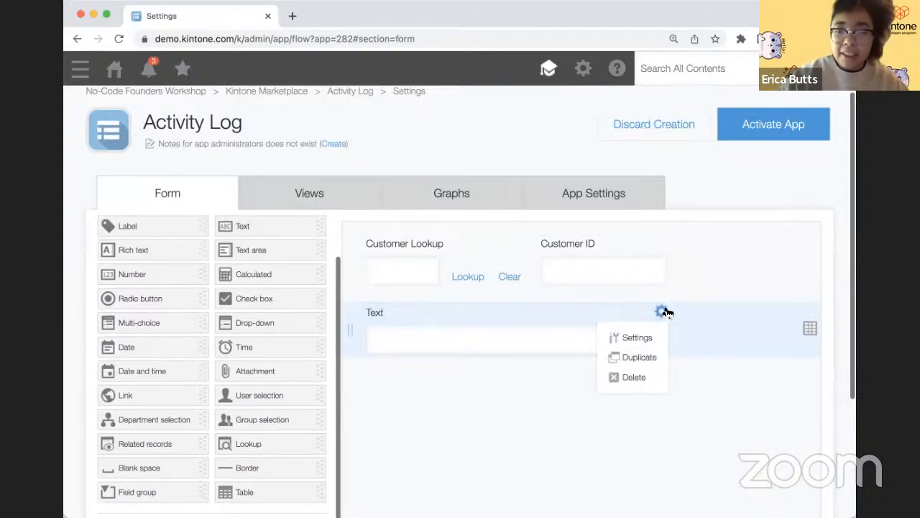
mouse_move(524, 242)
left_click(520, 269)
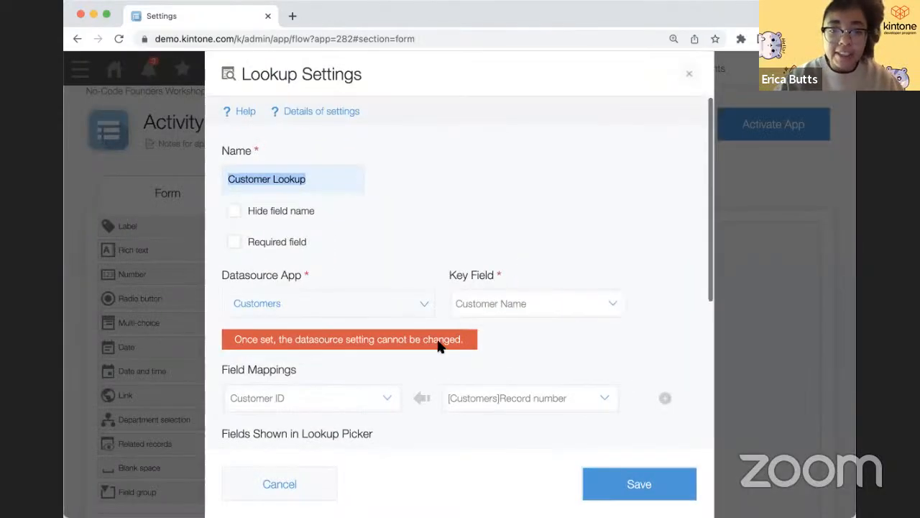
- Map the Customers City field into the new Text field, save the lookup, and open Text's options
left_click(665, 398)
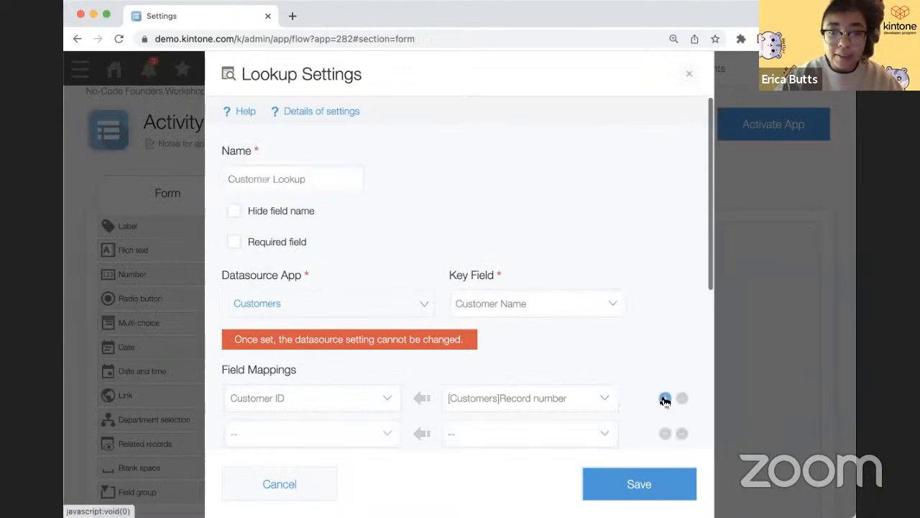
scroll(661, 389, "down", 2)
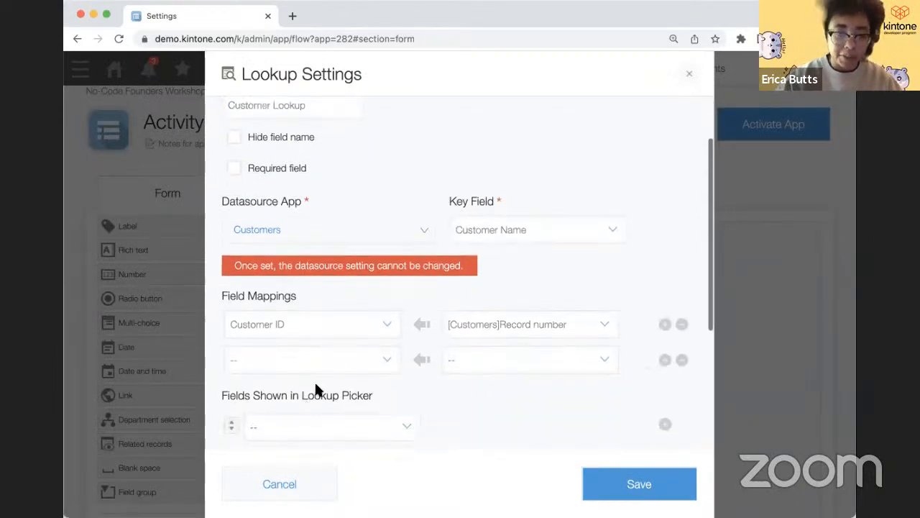
left_click(332, 357)
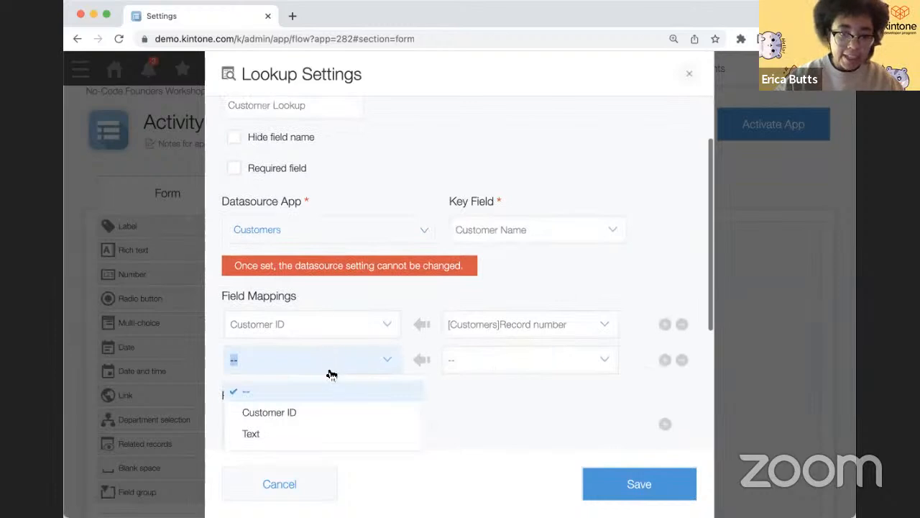
left_click(317, 432)
left_click(487, 358)
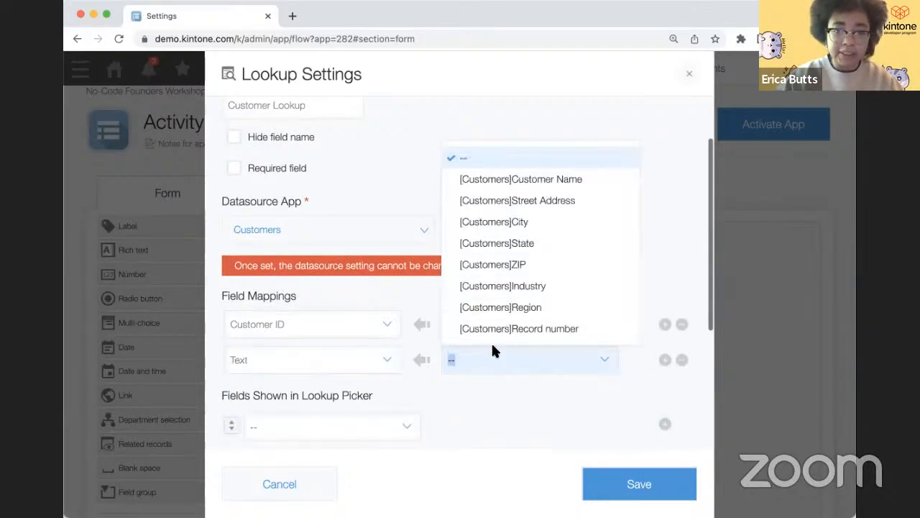
left_click(532, 220)
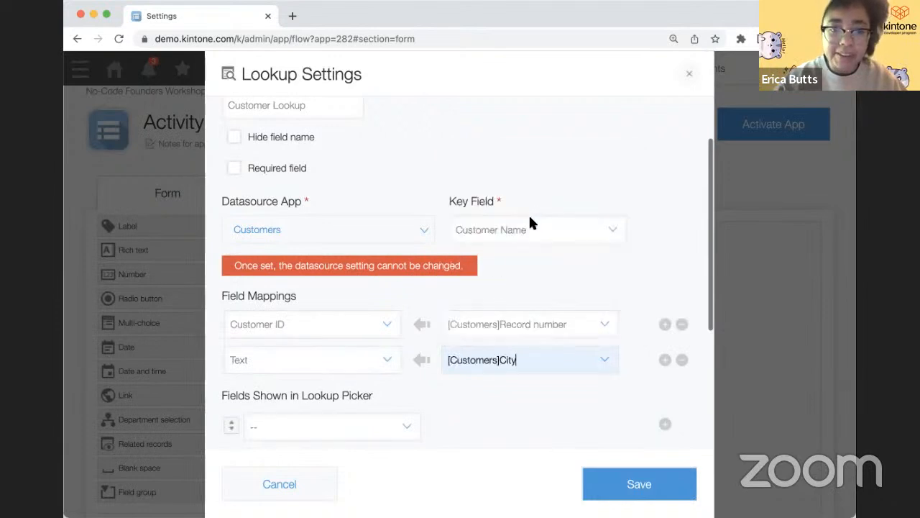
left_click(591, 483)
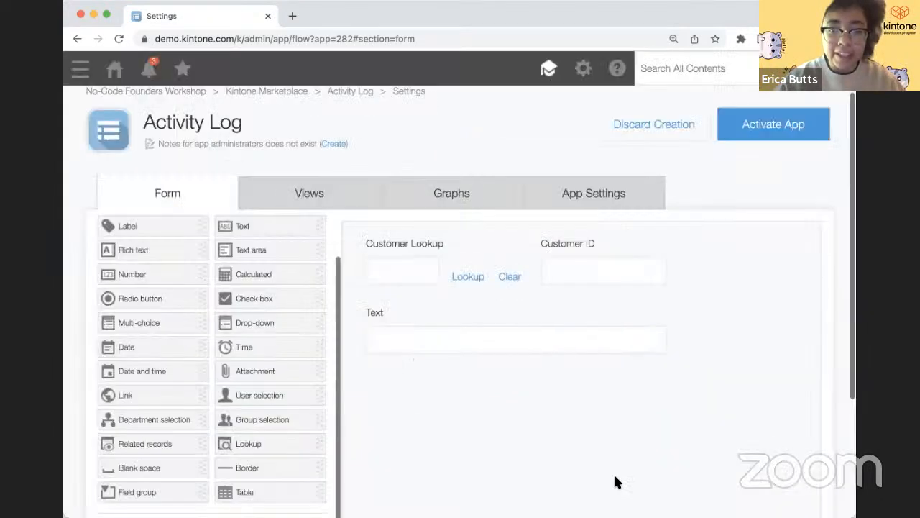
left_click(658, 313)
- Rename the Text field to City
left_click(653, 332)
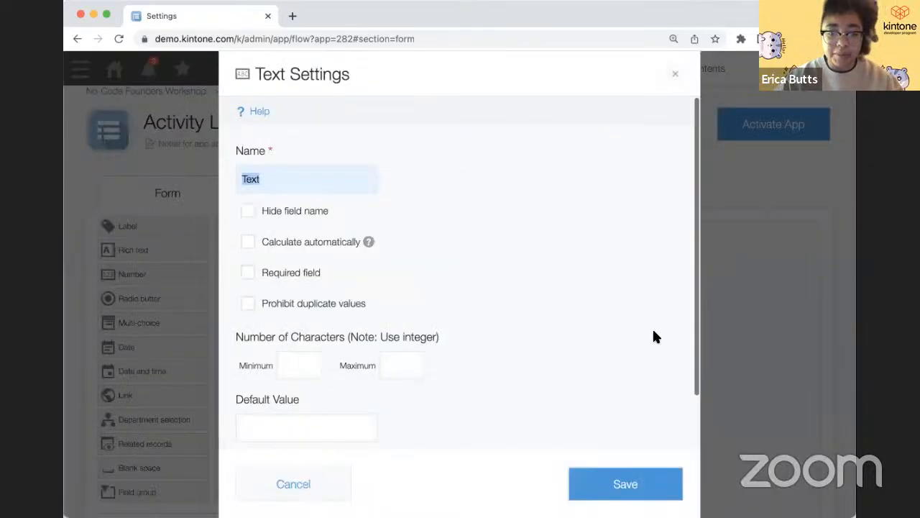
type("City")
left_click(633, 478)
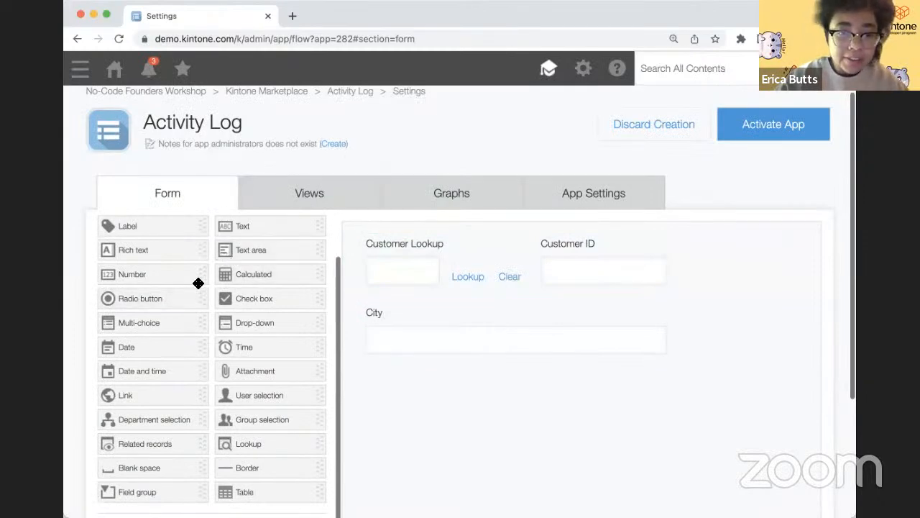
- Add a Text area named Notes below City
left_click_drag(261, 249, 672, 435)
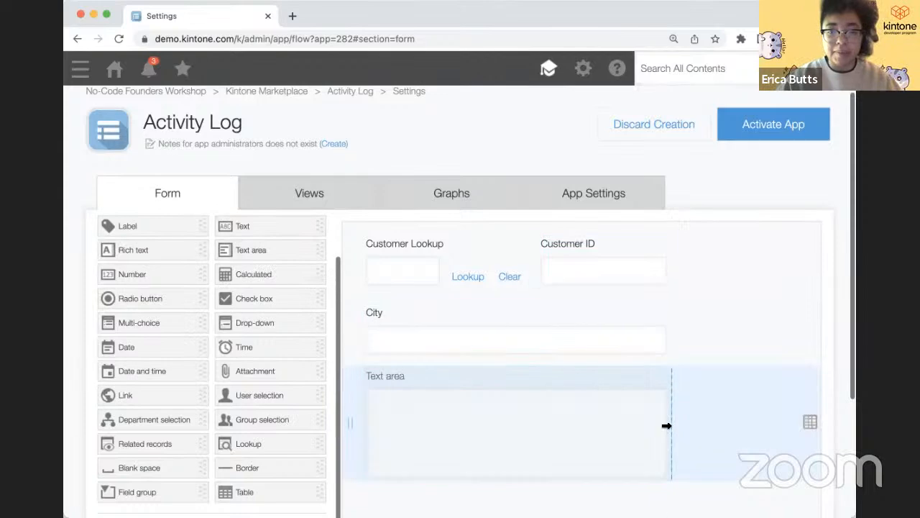
left_click(655, 399)
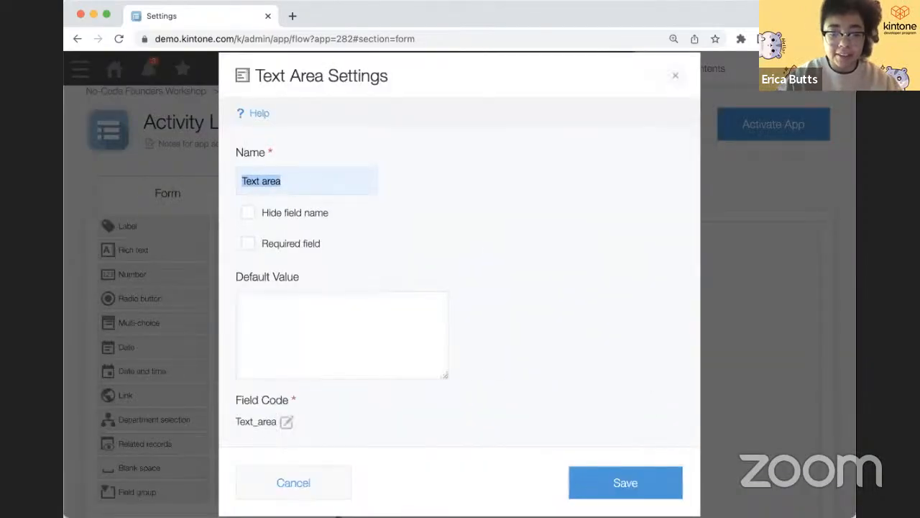
type("Notes")
left_click(651, 482)
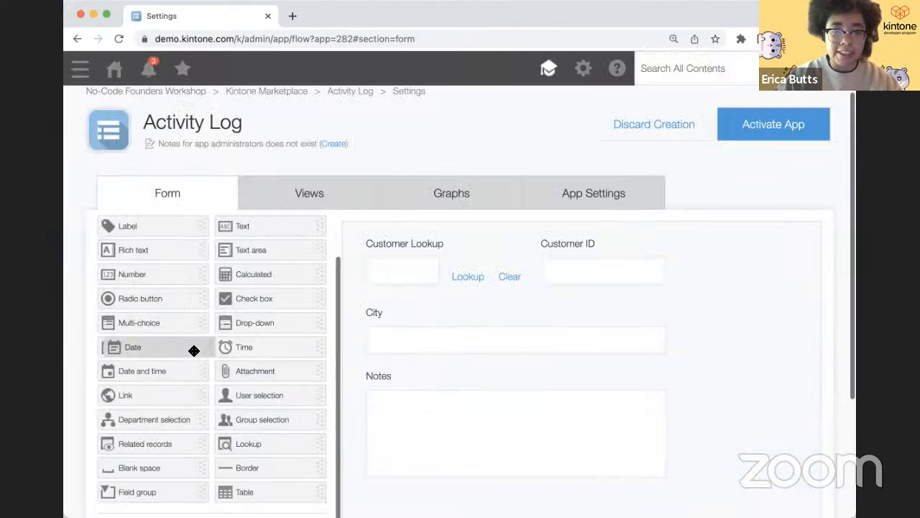
- Add a Date field named Date Contacted beside Customer ID
left_click_drag(194, 350, 729, 269)
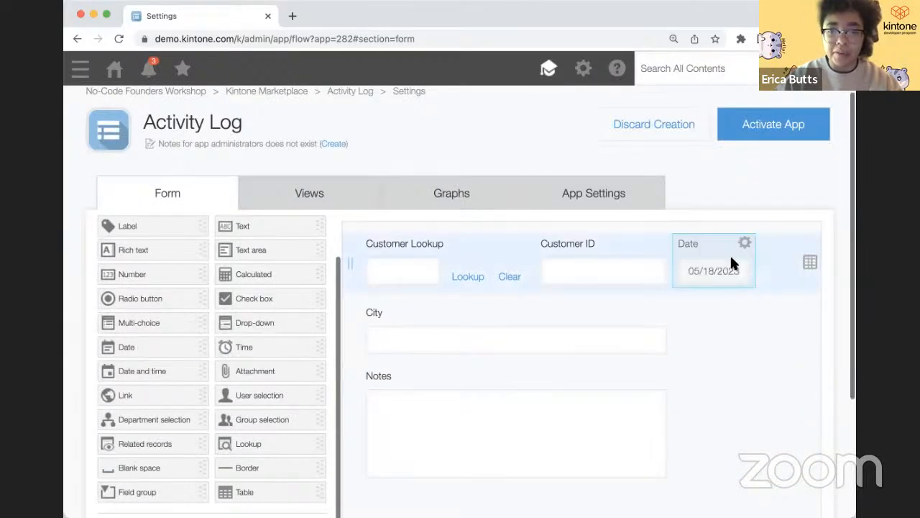
left_click(744, 243)
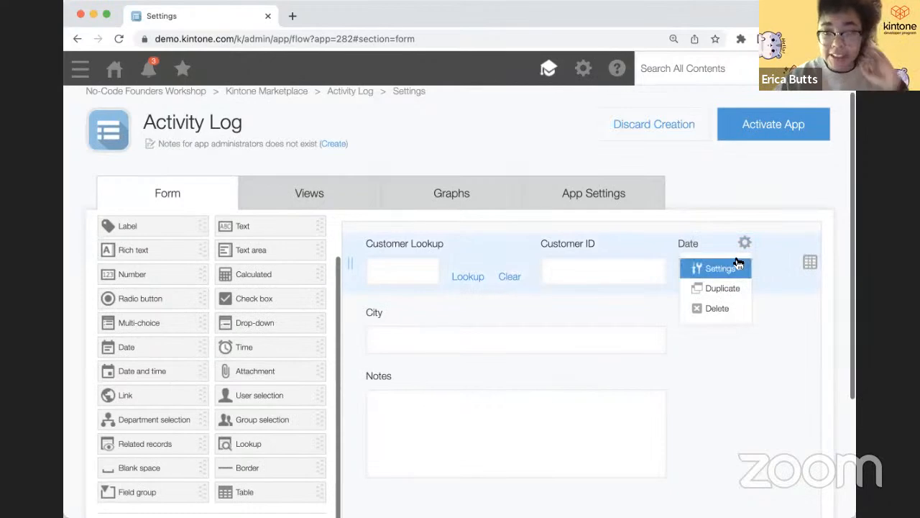
left_click(730, 269)
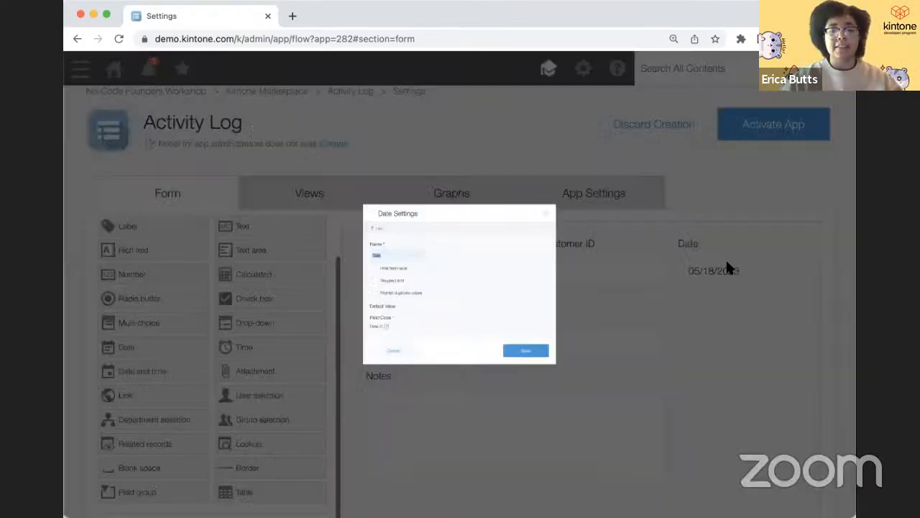
type("Contacted")
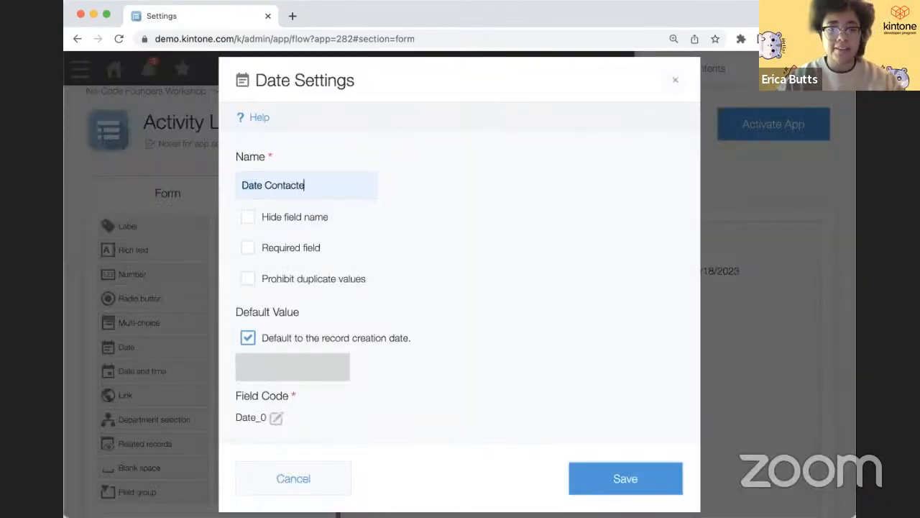
left_click(642, 470)
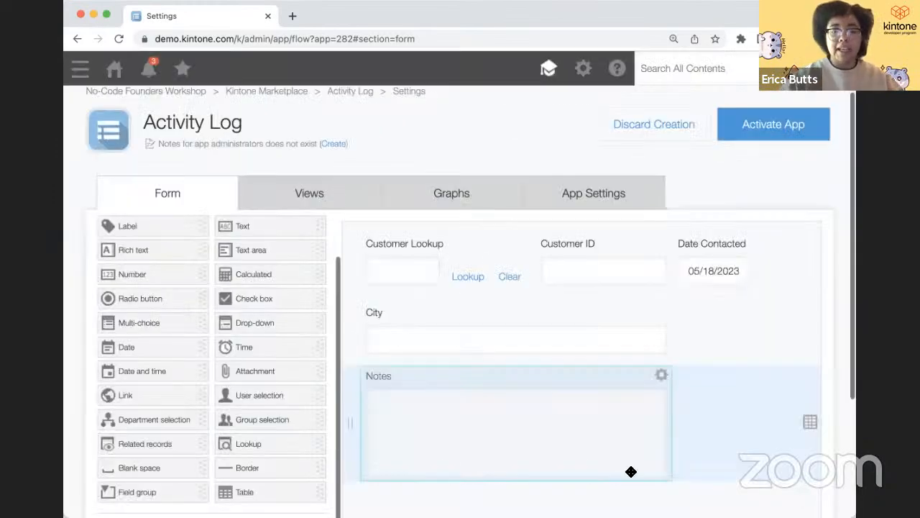
- Save the Activity Log form and go to App Settings
scroll(631, 472, "down", 2)
scroll(565, 376, "up", 1)
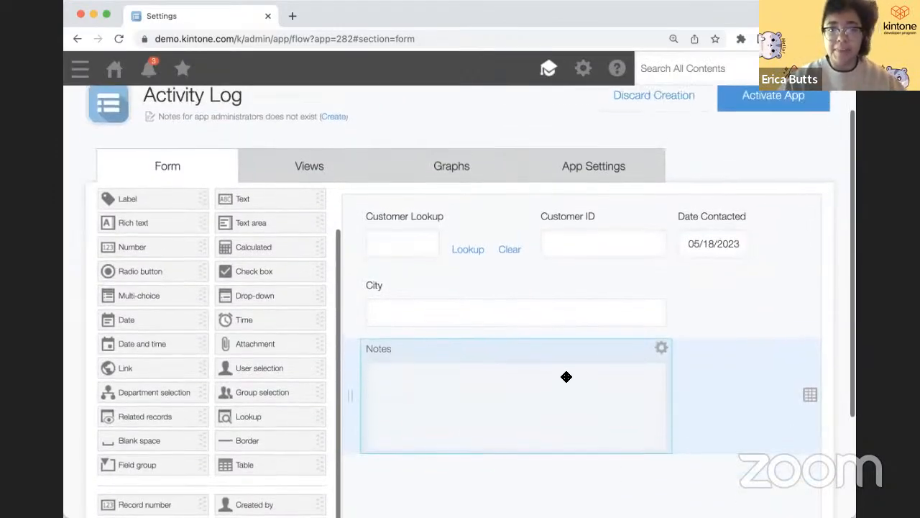
left_click(570, 180)
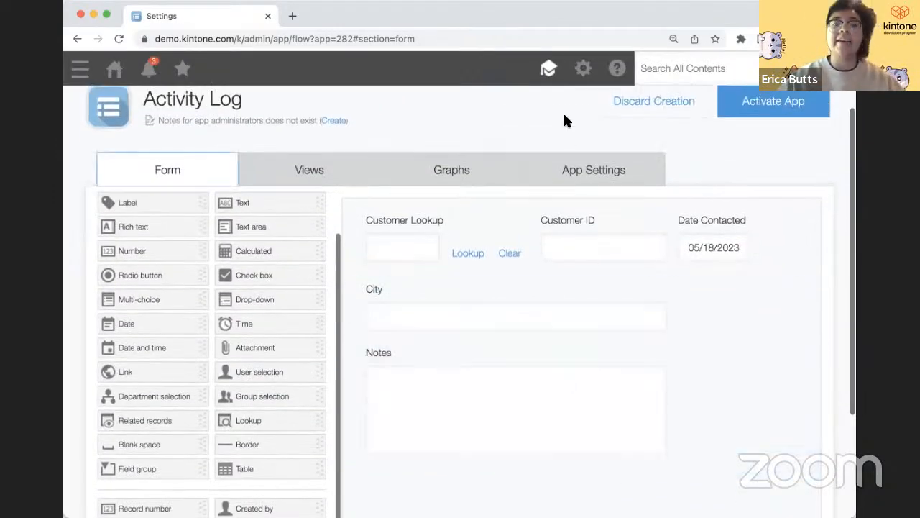
- Give the Activity Log app the calendar icon in Appearance, then activate the app
left_click(170, 283)
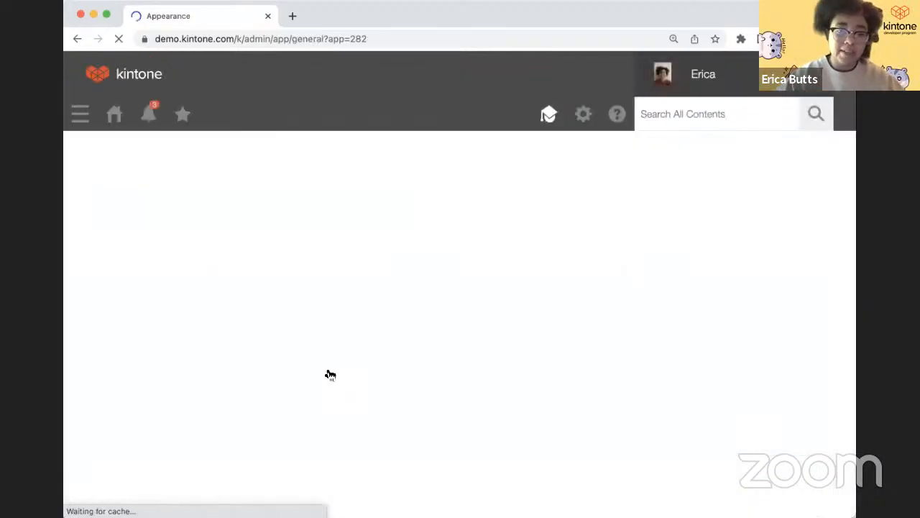
scroll(270, 367, "down", 1)
scroll(269, 366, "down", 1)
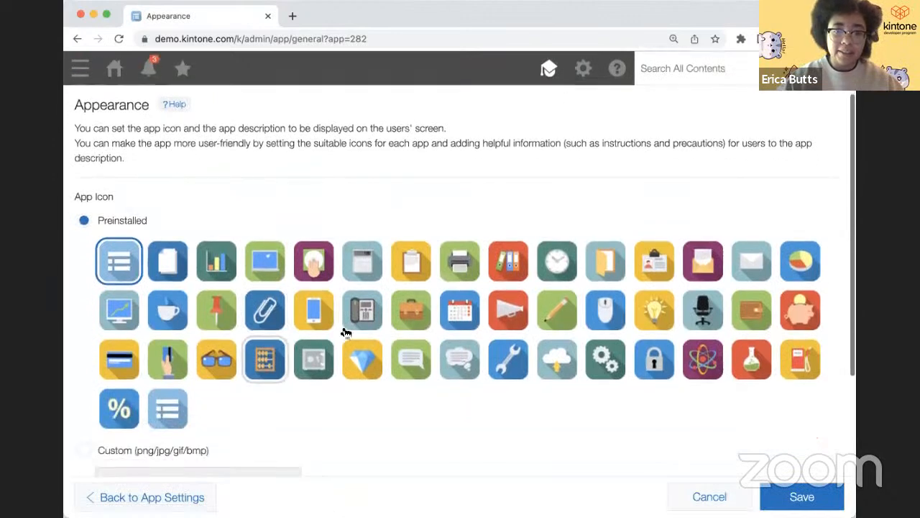
left_click(452, 314)
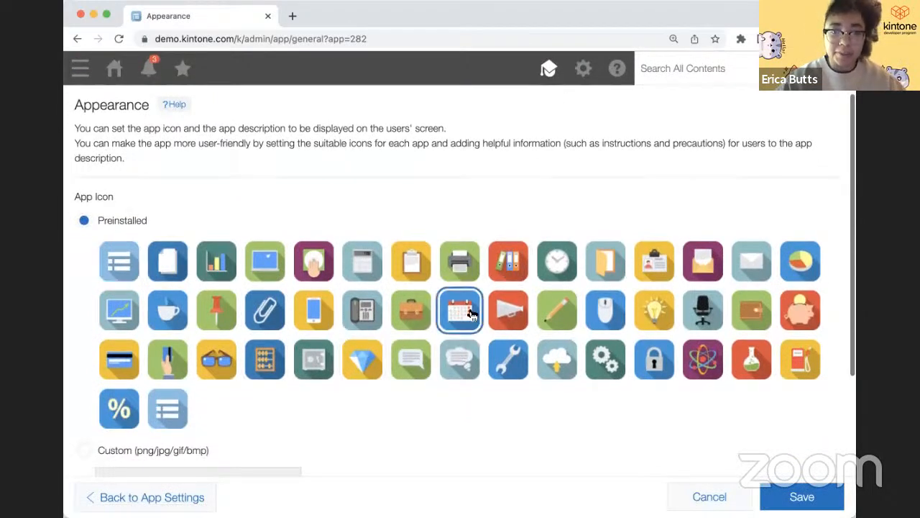
left_click(799, 496)
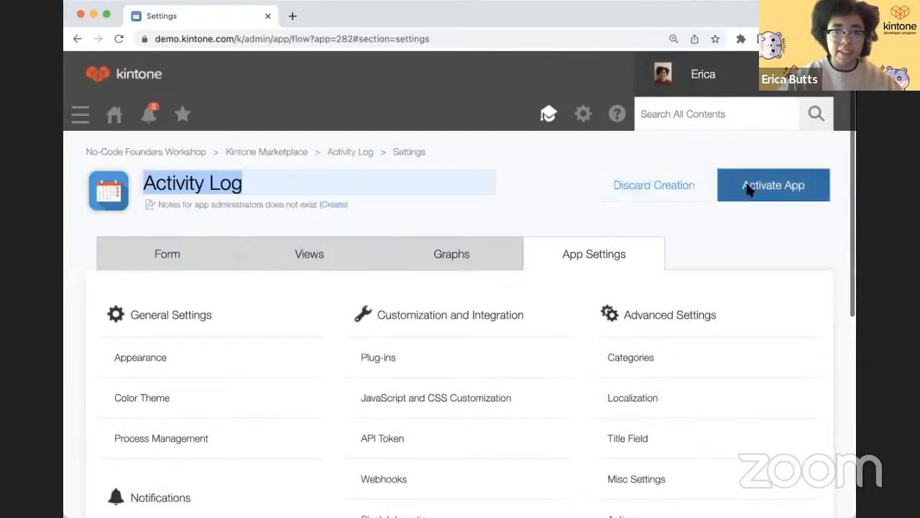
left_click(747, 187)
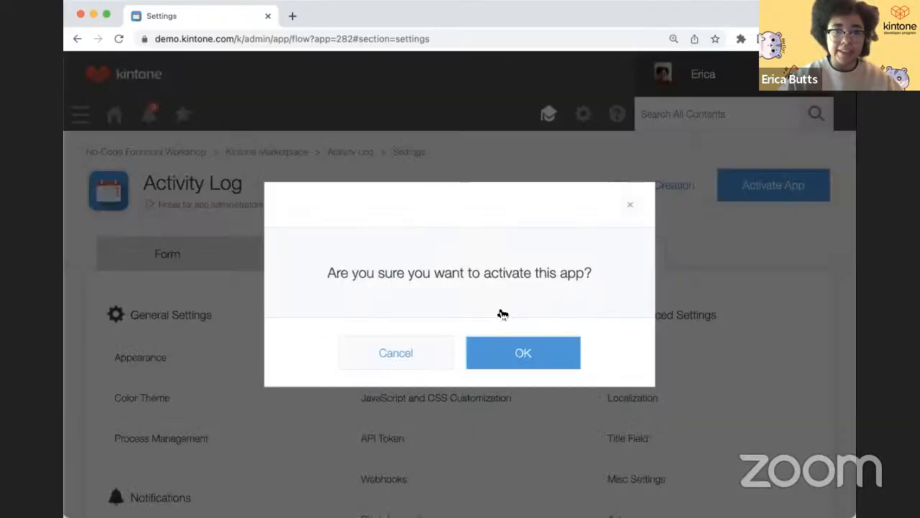
left_click(496, 356)
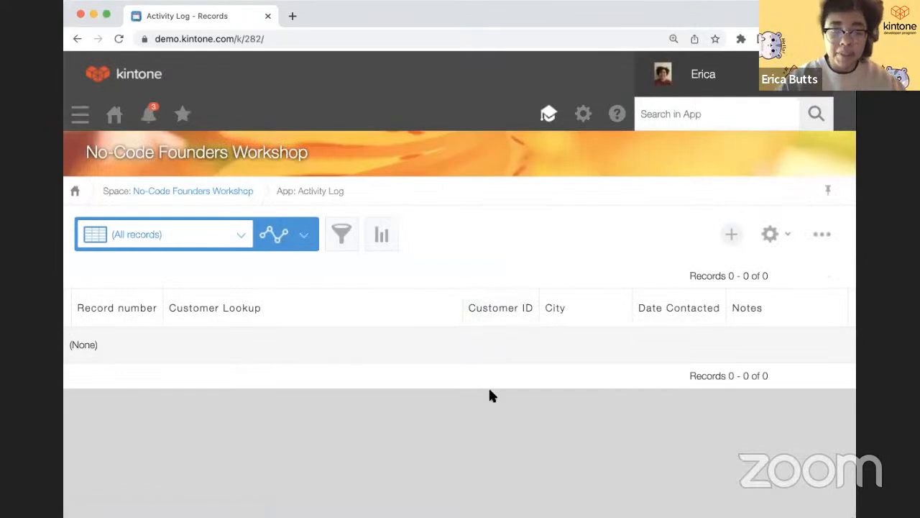
- Create a record looked up from the first customer with the note 'She was interested in a meeting.'
left_click(730, 241)
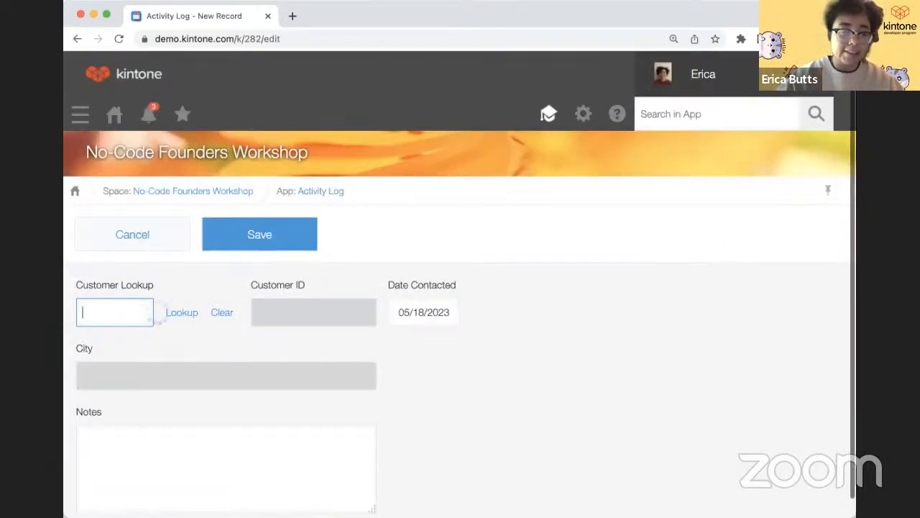
left_click(179, 312)
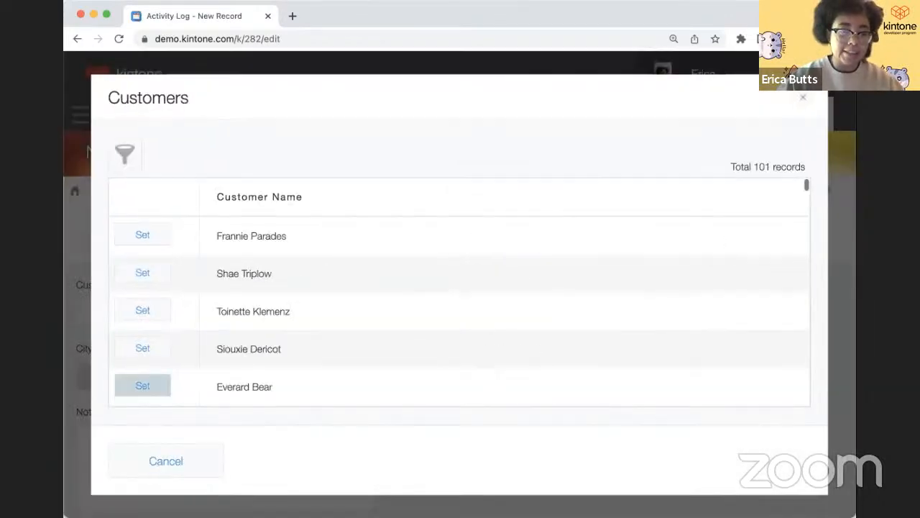
left_click(147, 235)
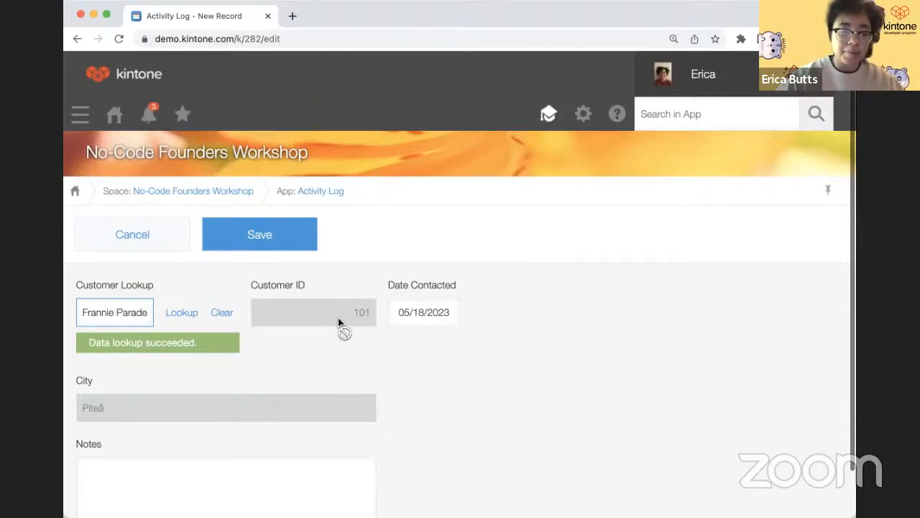
scroll(103, 412, "down", 1)
left_click(103, 428)
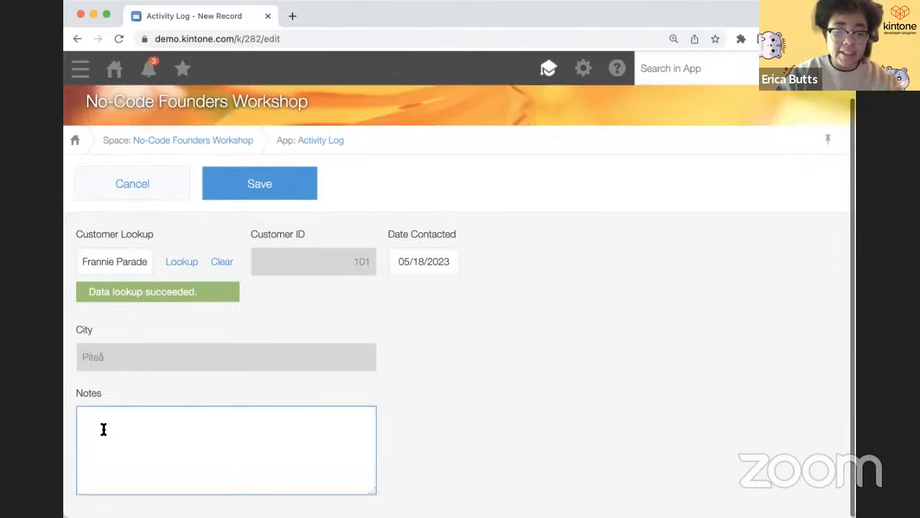
type("She was in")
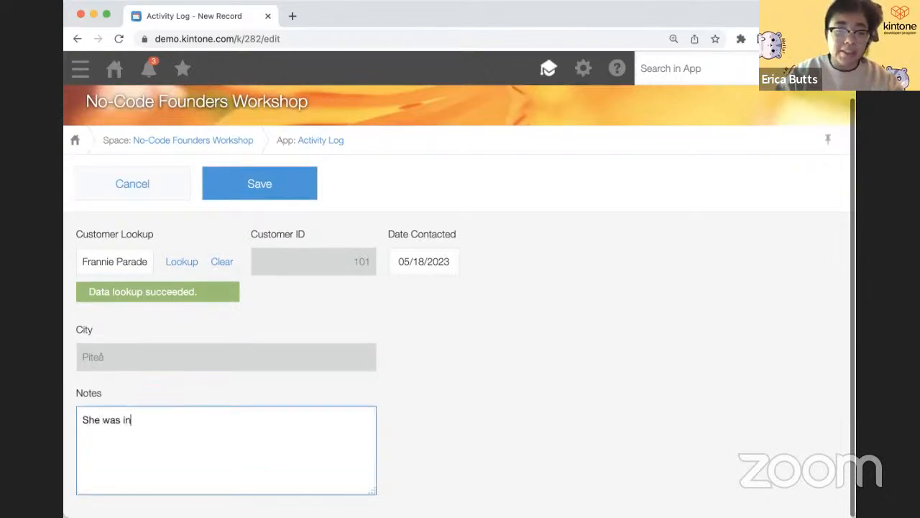
type("terested in a me")
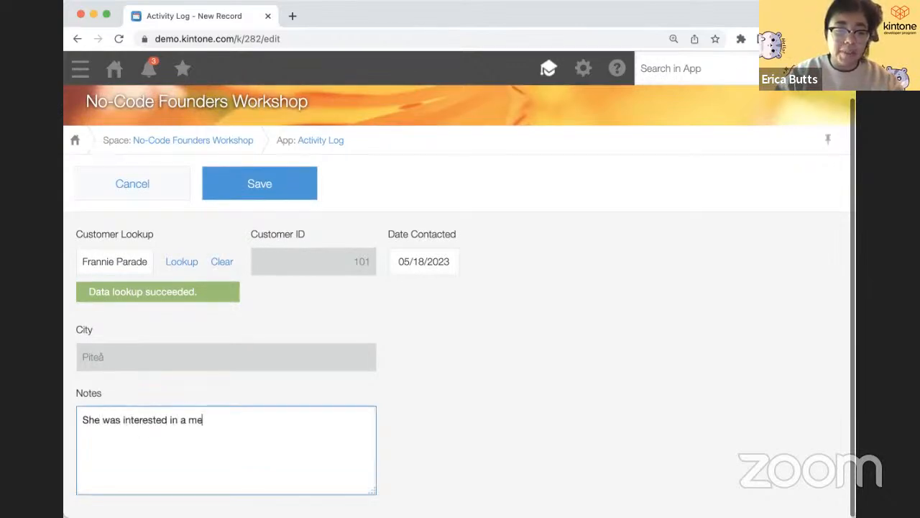
type("eting.")
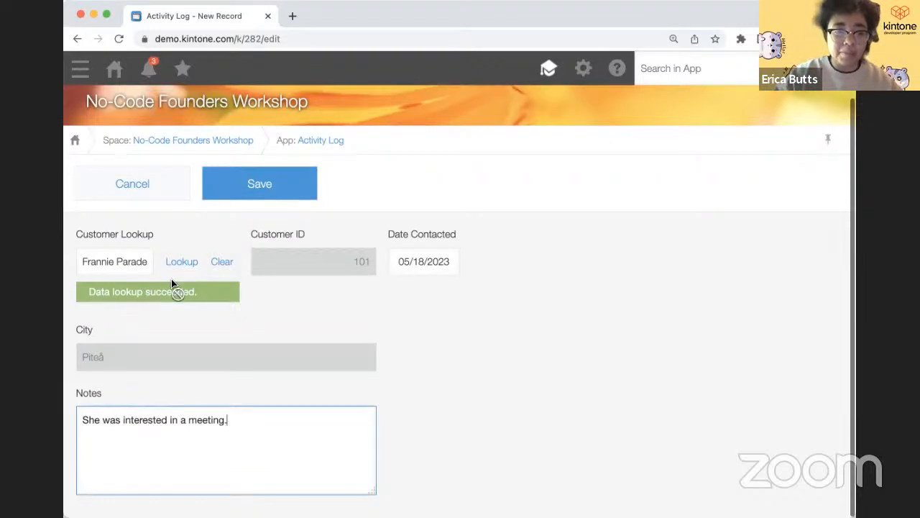
left_click(272, 184)
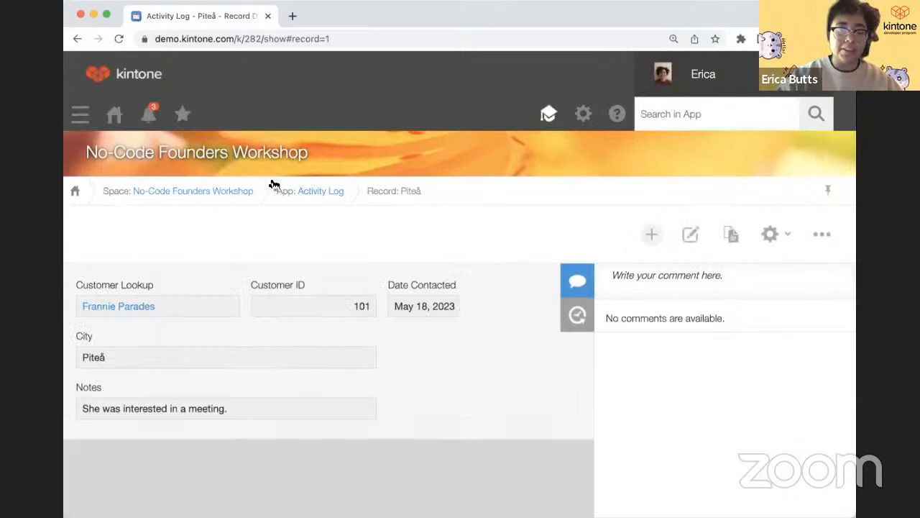
- View the linked customer's record, then open the Customers app's form settings
left_click(131, 312)
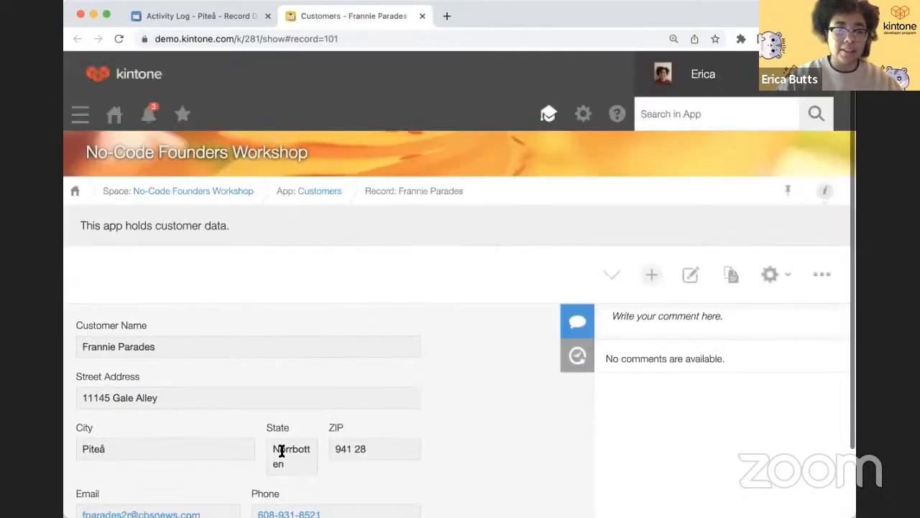
scroll(281, 454, "down", 2)
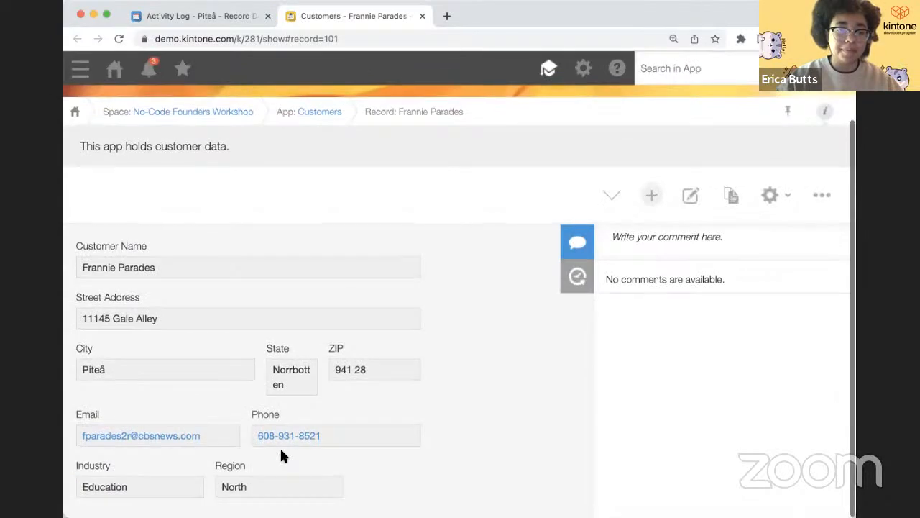
scroll(281, 453, "up", 2)
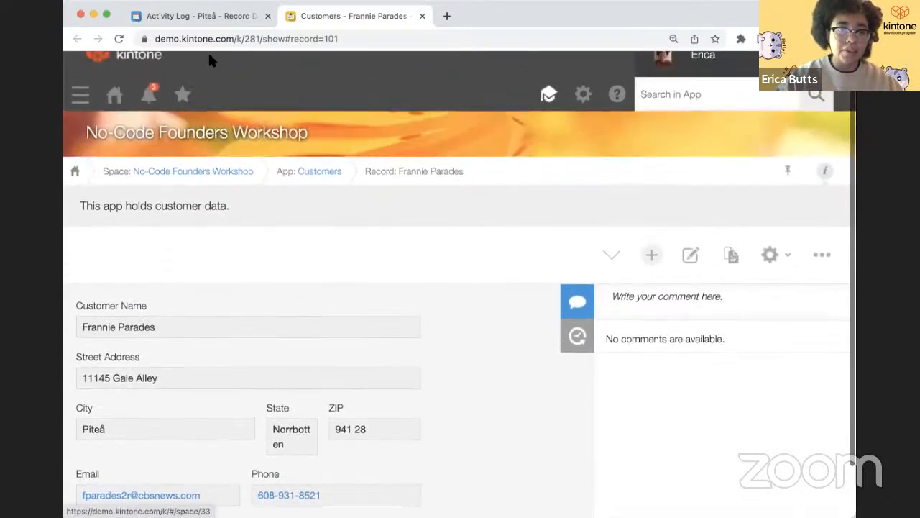
left_click(220, 16)
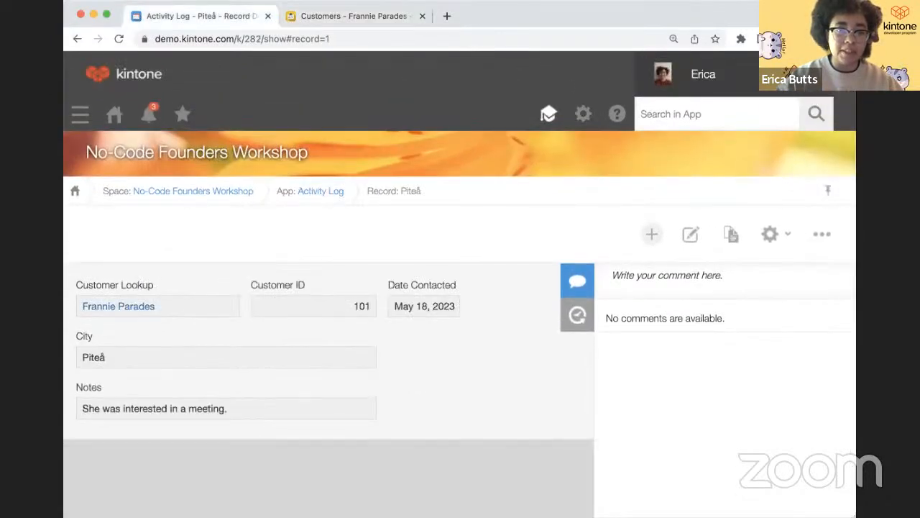
left_click(363, 20)
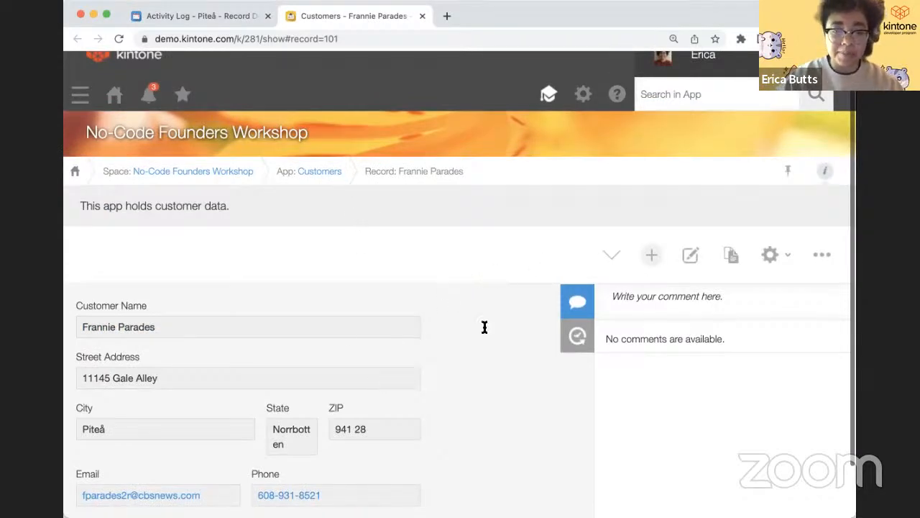
left_click(769, 257)
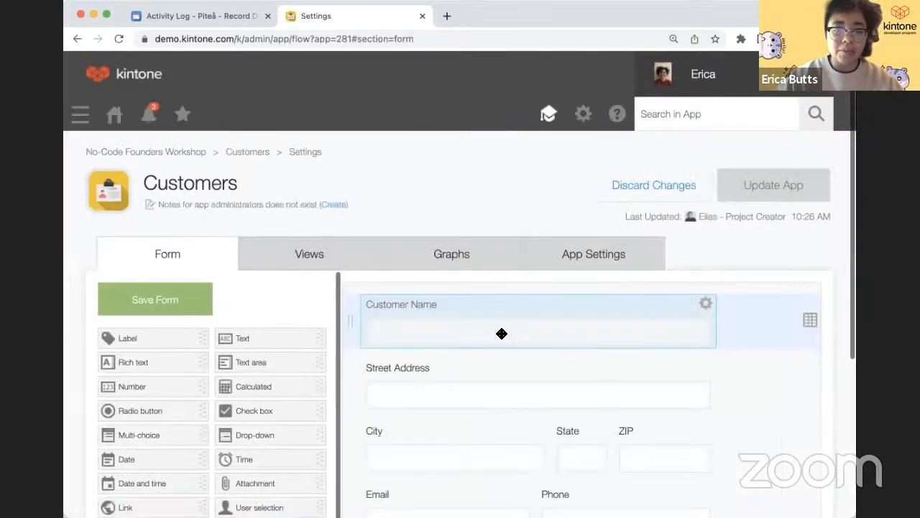
- Drop a Related records field below Industry and open its settings
scroll(501, 333, "down", 5)
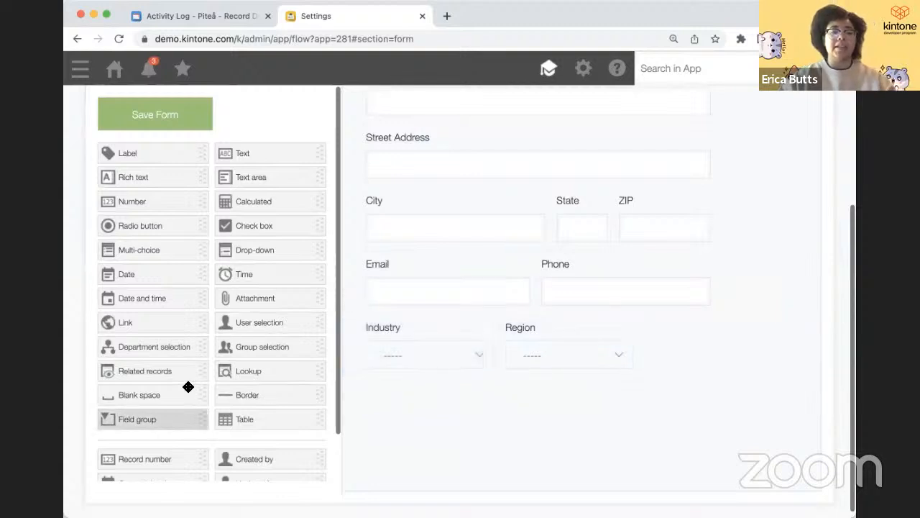
left_click_drag(187, 371, 397, 411)
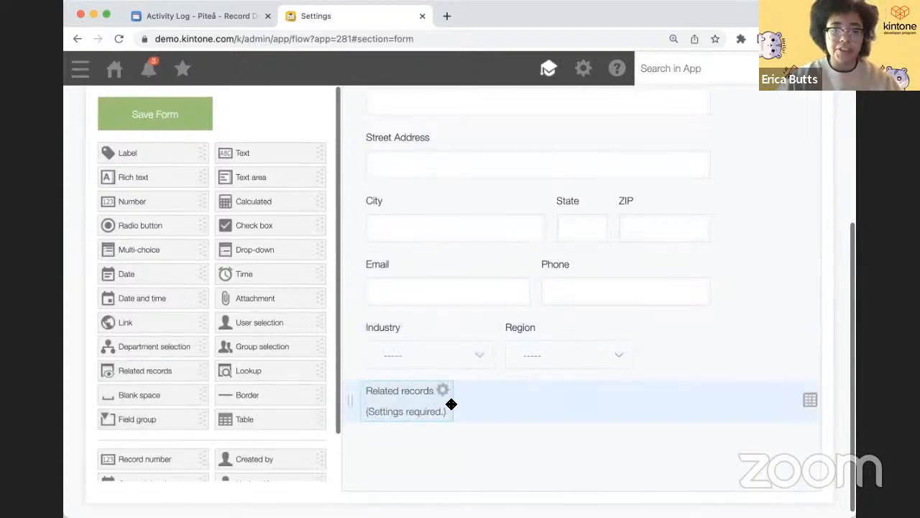
left_click(442, 390)
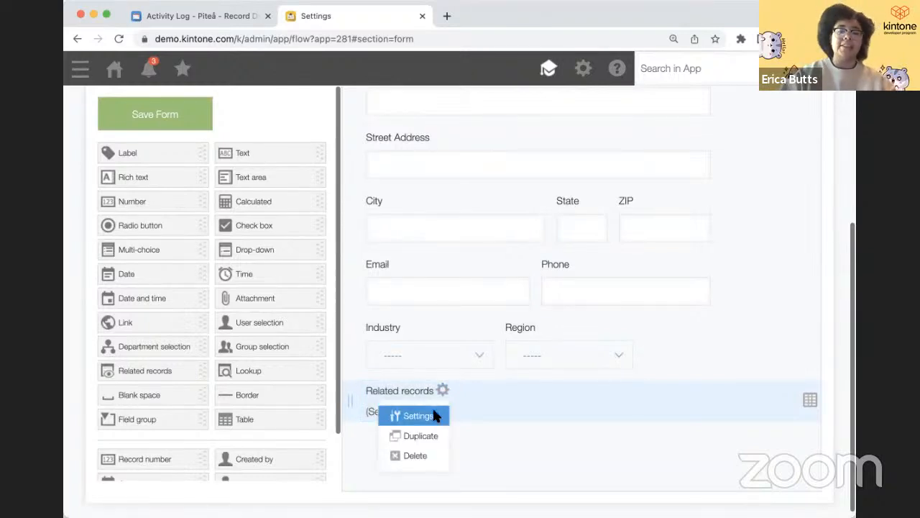
left_click(436, 416)
- Name the field 'Related Activity Logs' with Activity Log as datasource, matching Record number to Customer ID
double_click(293, 179)
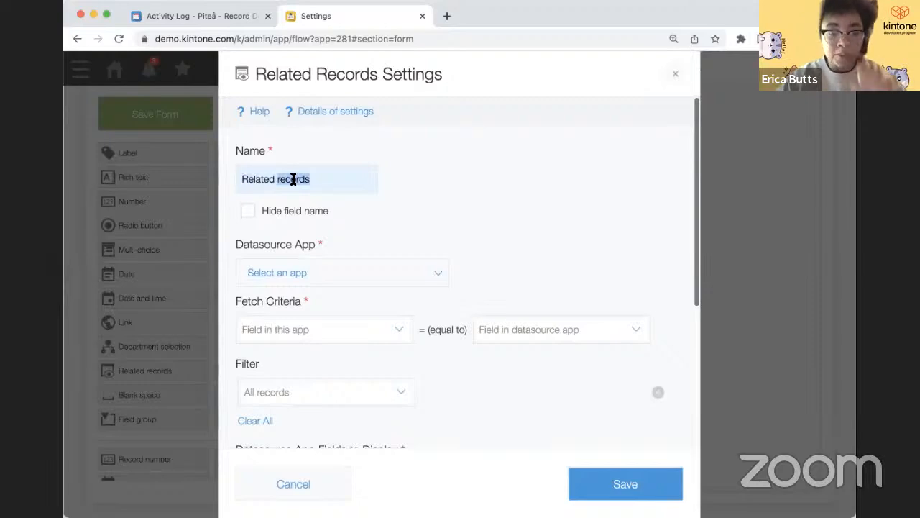
type("Activity Logs")
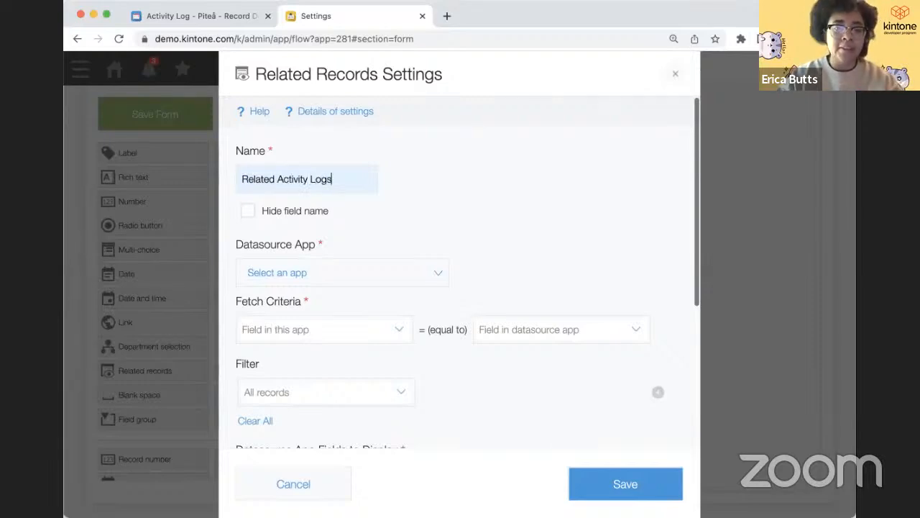
left_click(283, 245)
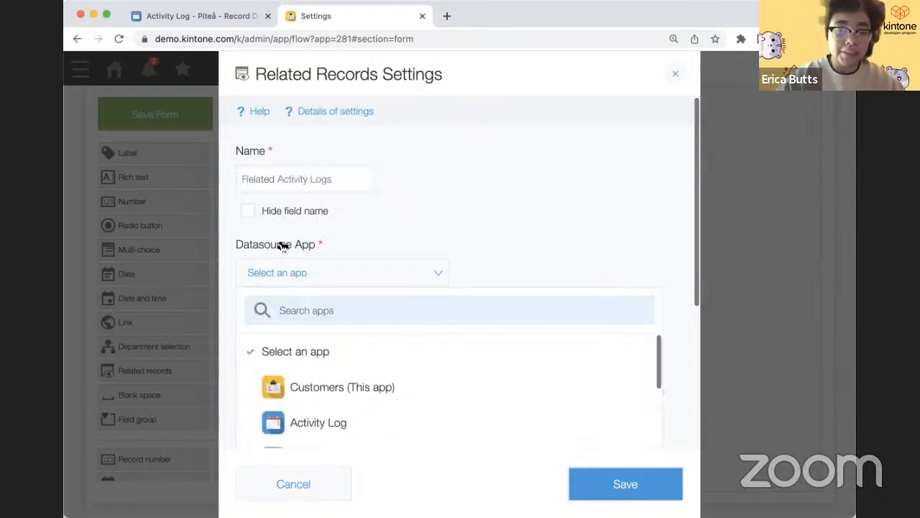
left_click(314, 423)
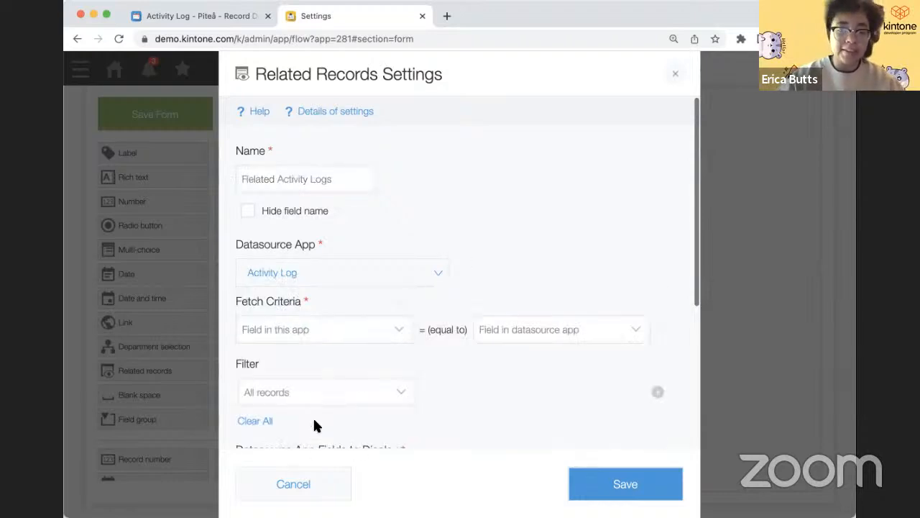
left_click(312, 330)
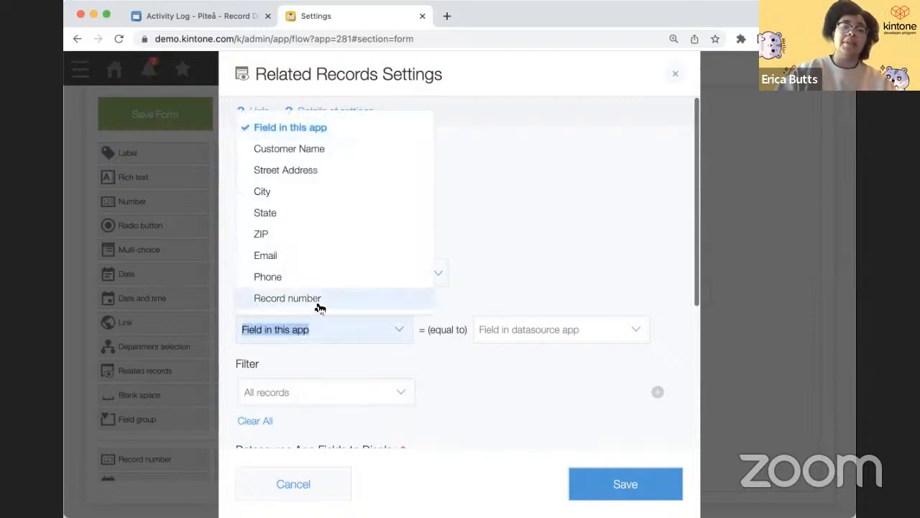
left_click(319, 303)
left_click(486, 328)
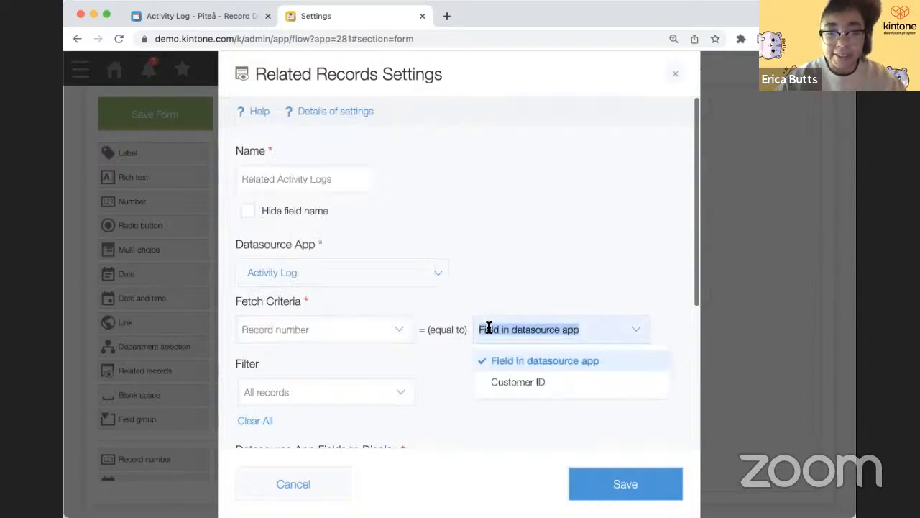
left_click(506, 382)
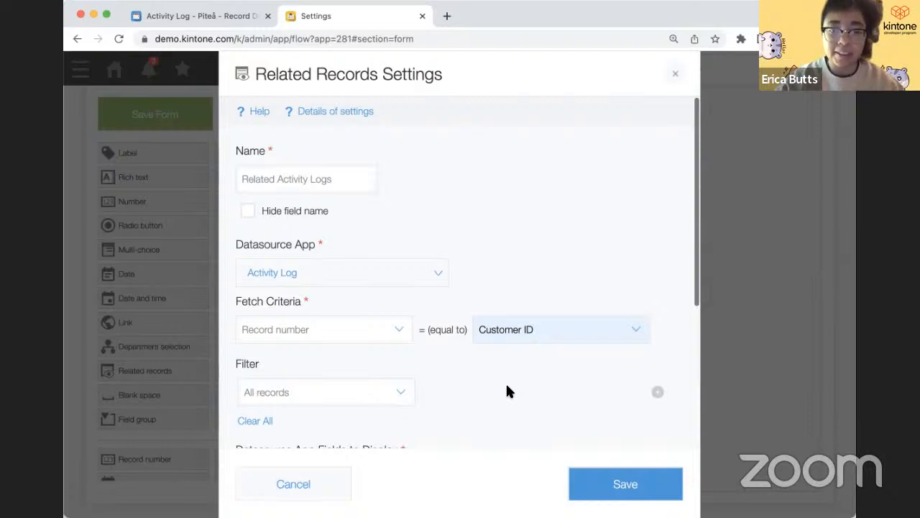
- Display Date Contacted, Notes and Created by in the related table, and save the settings
scroll(507, 391, "down", 2)
scroll(507, 391, "down", 2)
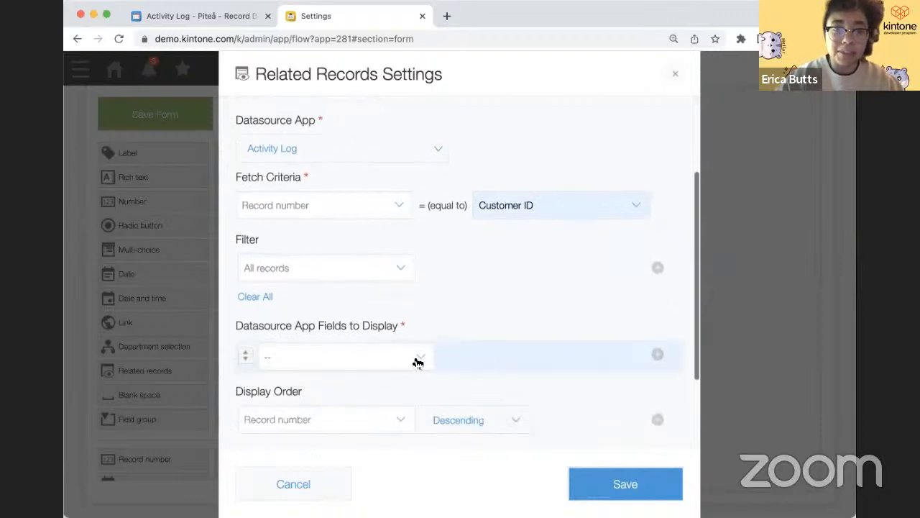
left_click(418, 359)
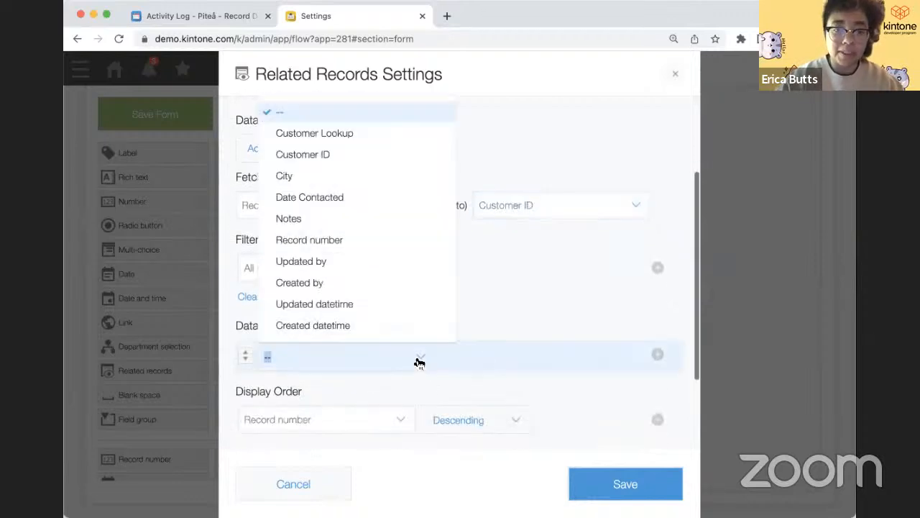
left_click(402, 201)
left_click(657, 354)
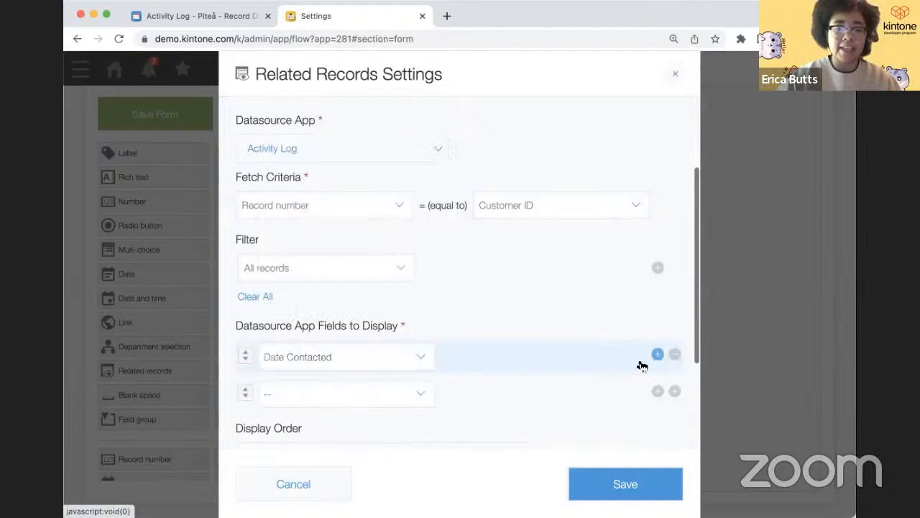
left_click(345, 396)
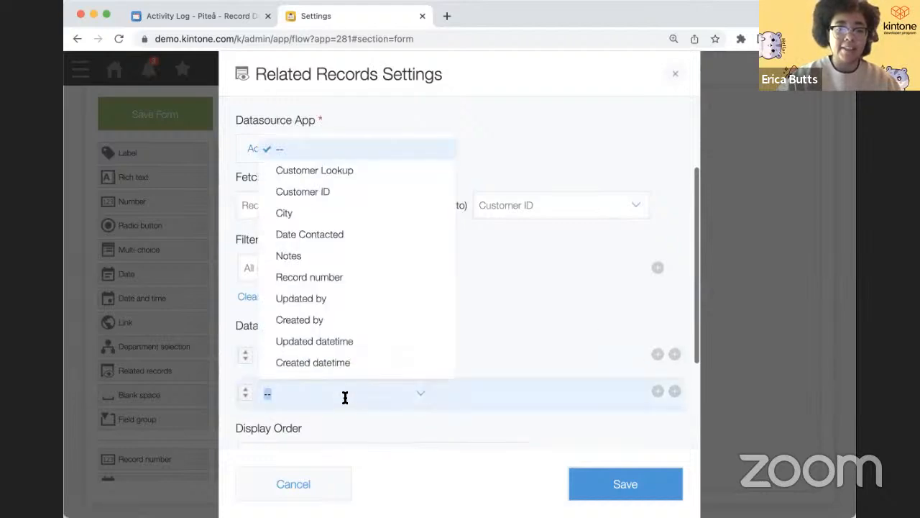
left_click(327, 258)
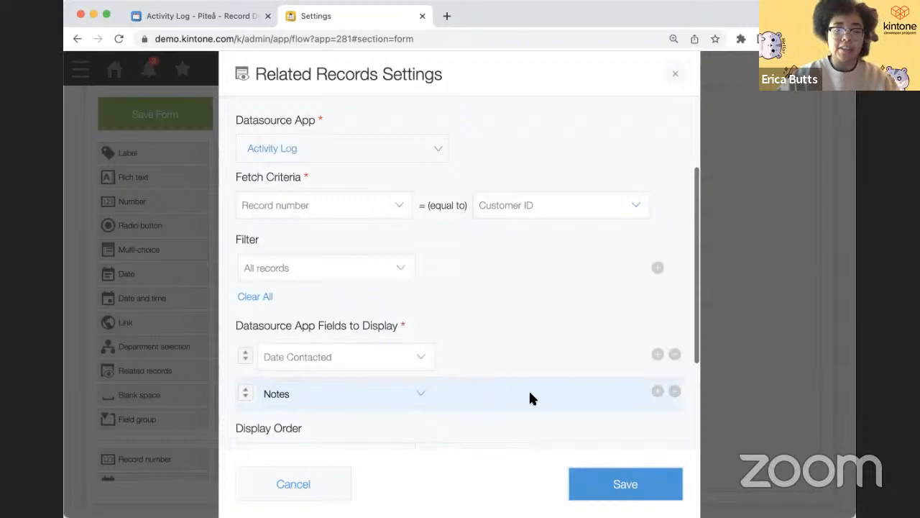
left_click(657, 391)
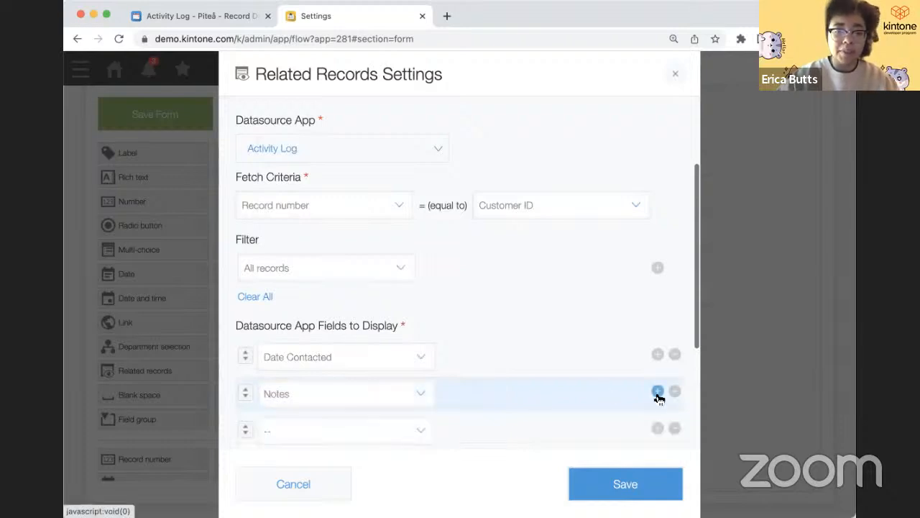
left_click(421, 431)
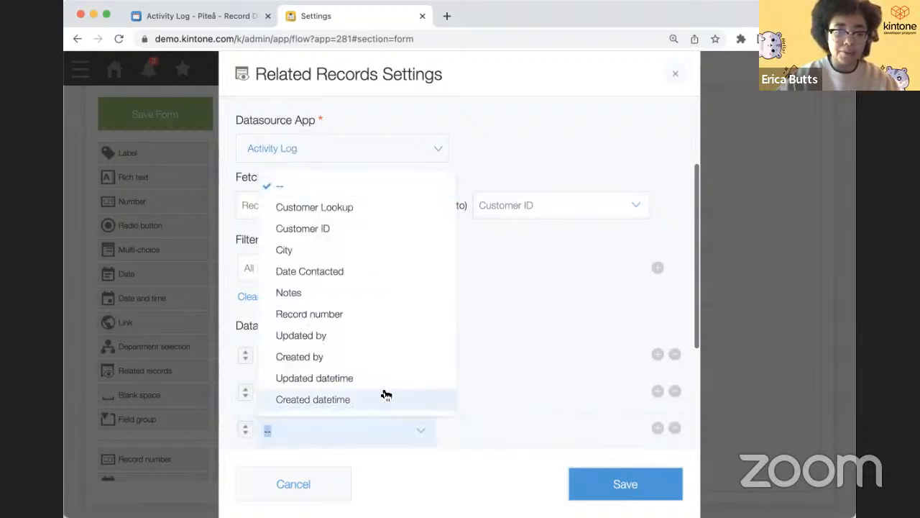
left_click(384, 360)
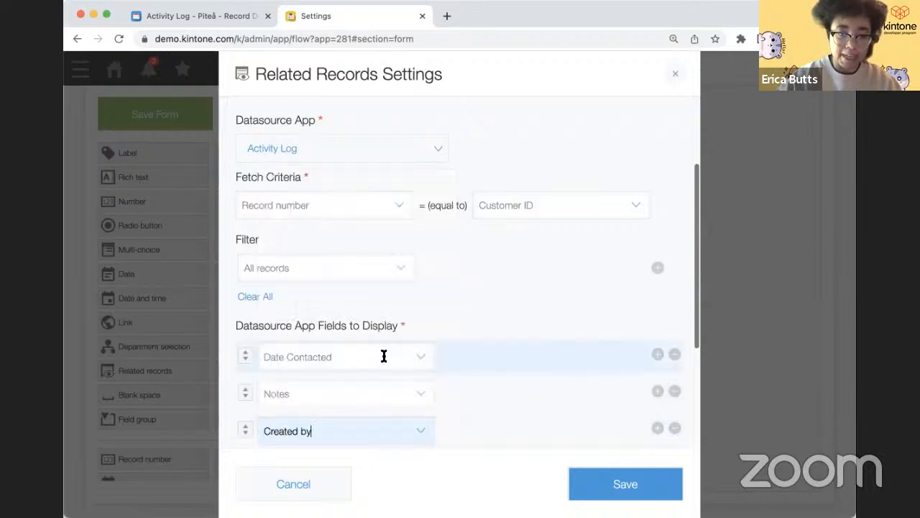
scroll(431, 389, "down", 2)
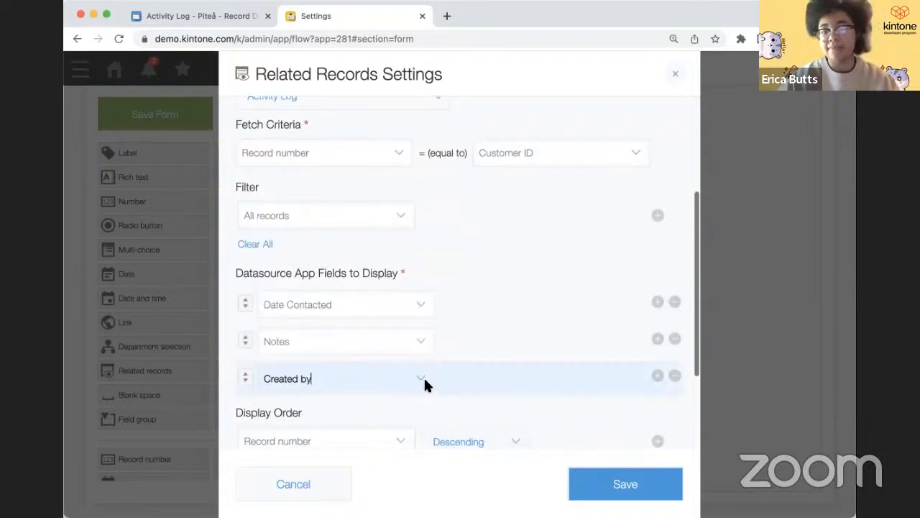
left_click(622, 487)
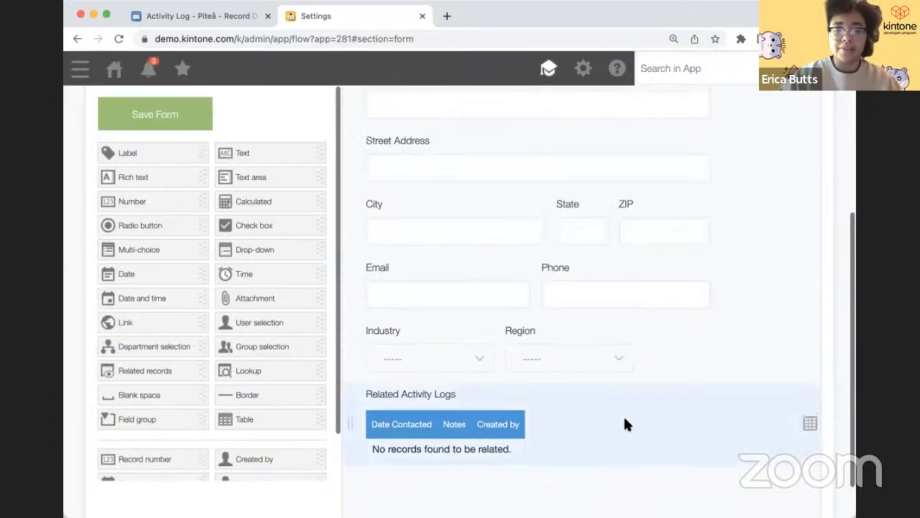
- Update the Customers app to apply the form changes
scroll(625, 420, "up", 3)
left_click(768, 189)
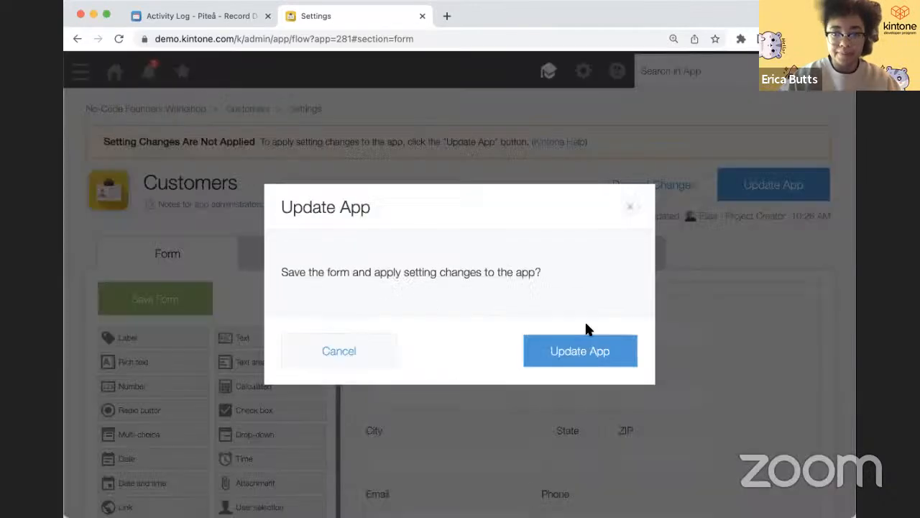
left_click(584, 348)
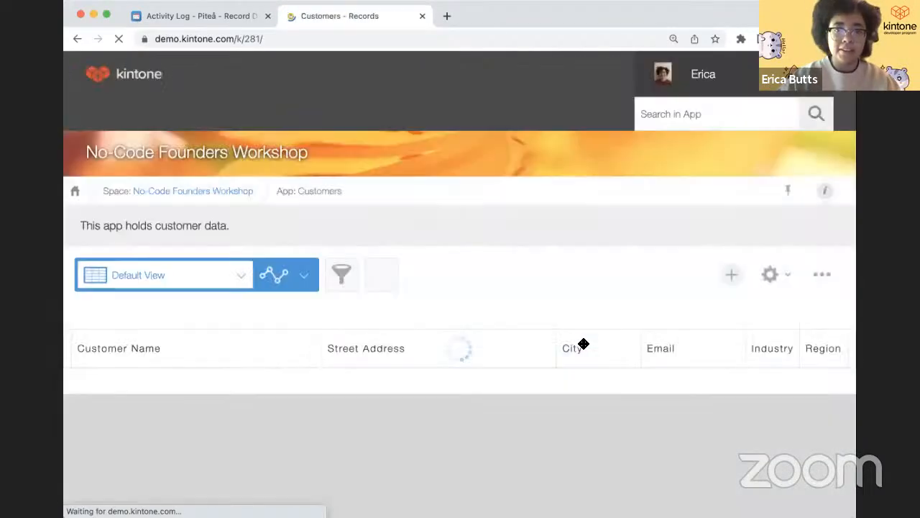
- Open the first customer's record and scroll down to its Related Activity Logs entry
scroll(166, 402, "down", 1)
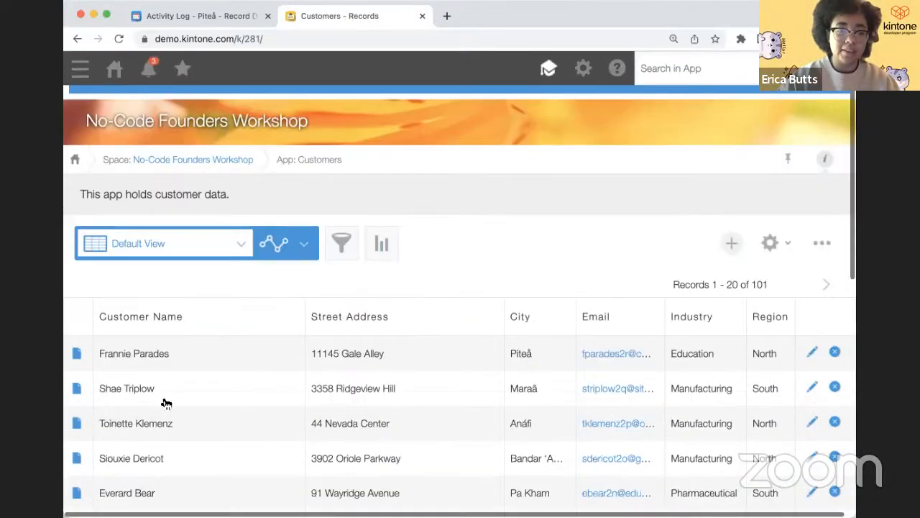
scroll(166, 402, "down", 1)
left_click(76, 329)
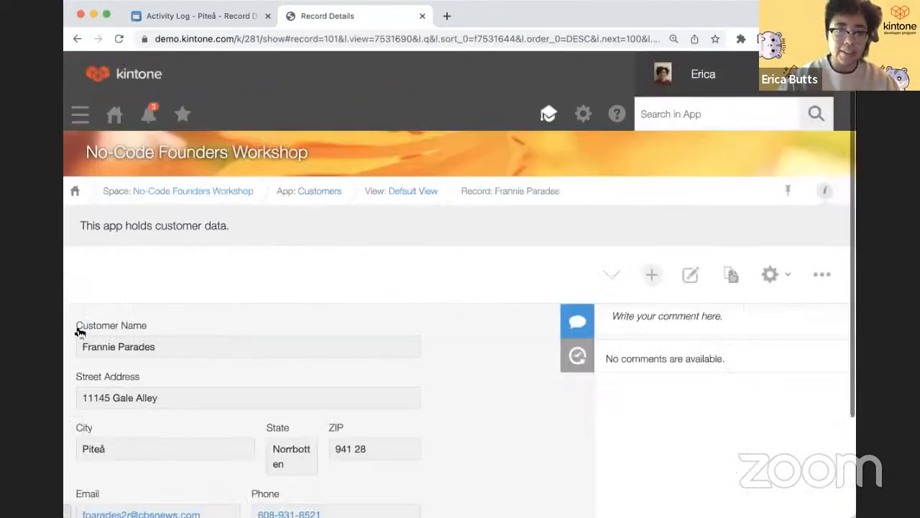
scroll(168, 353, "down", 3)
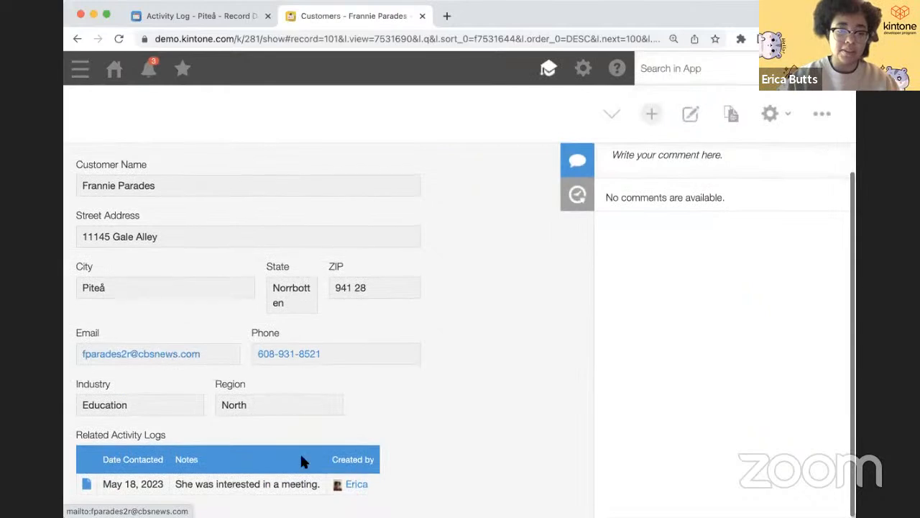
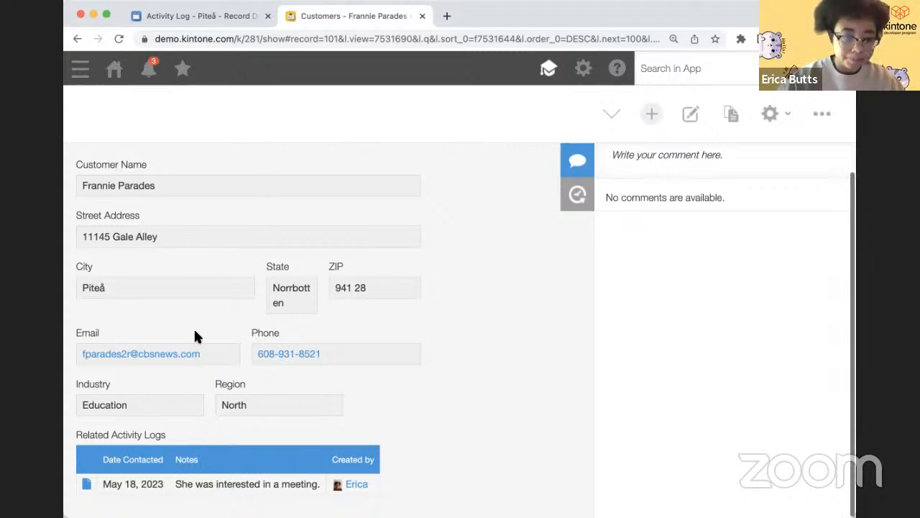
- Go to the Customers app's Actions page under App Settings and start creating a new action
scroll(230, 324, "up", 1)
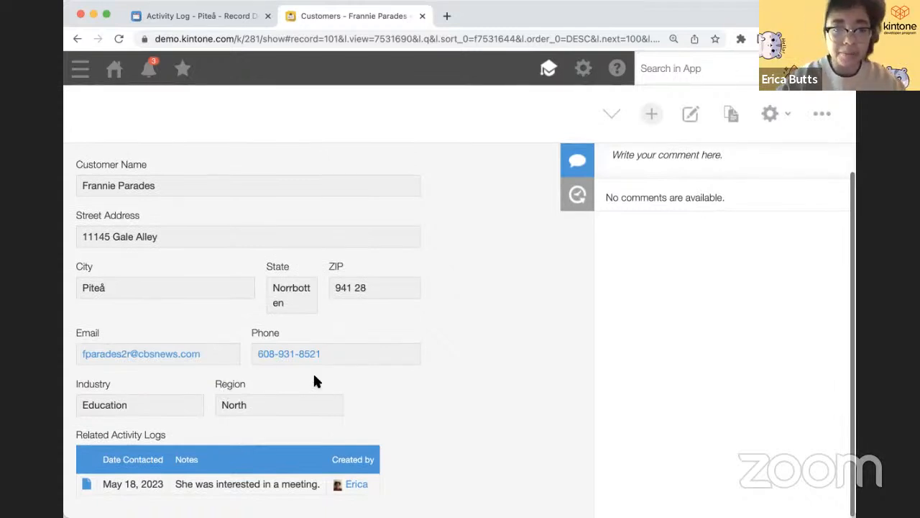
scroll(314, 375, "up", 1)
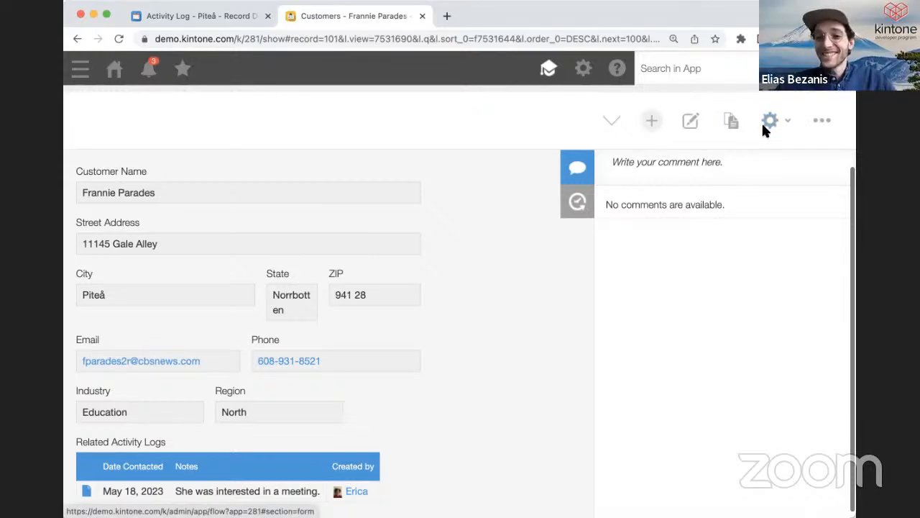
scroll(763, 131, "up", 3)
scroll(764, 131, "down", 1)
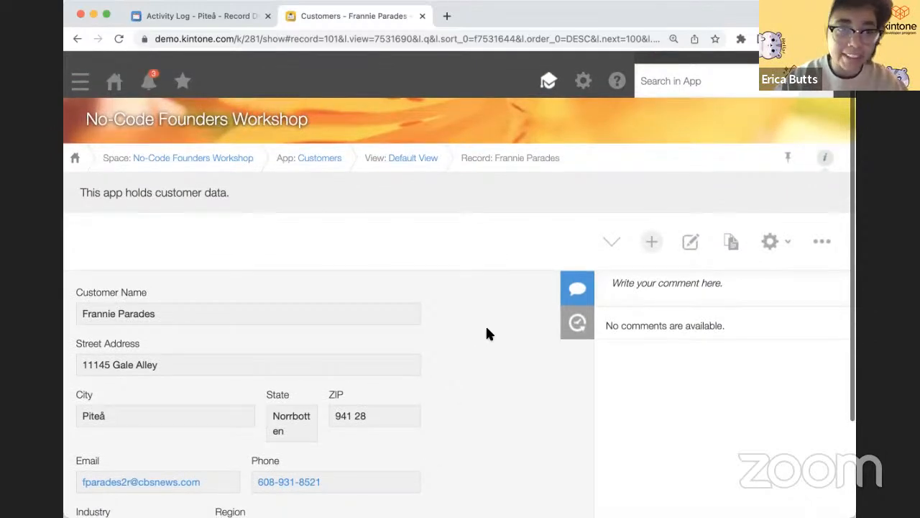
left_click(770, 243)
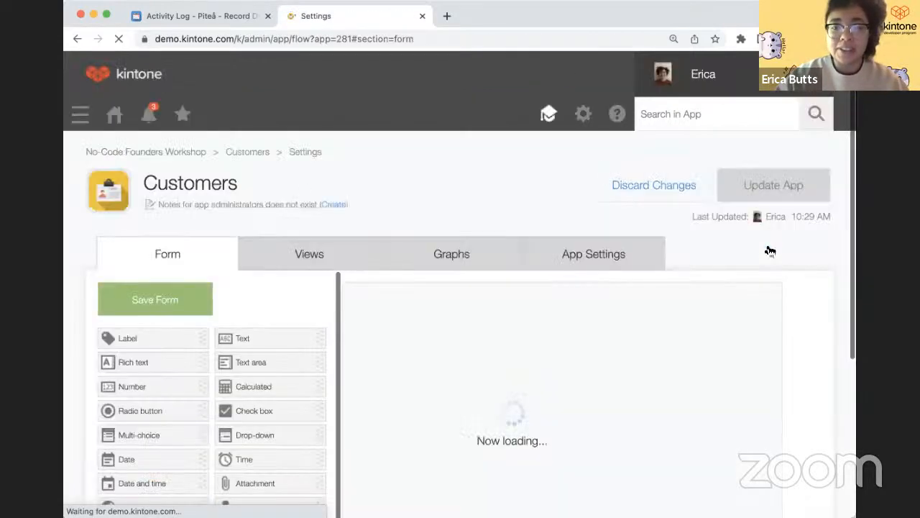
left_click(625, 260)
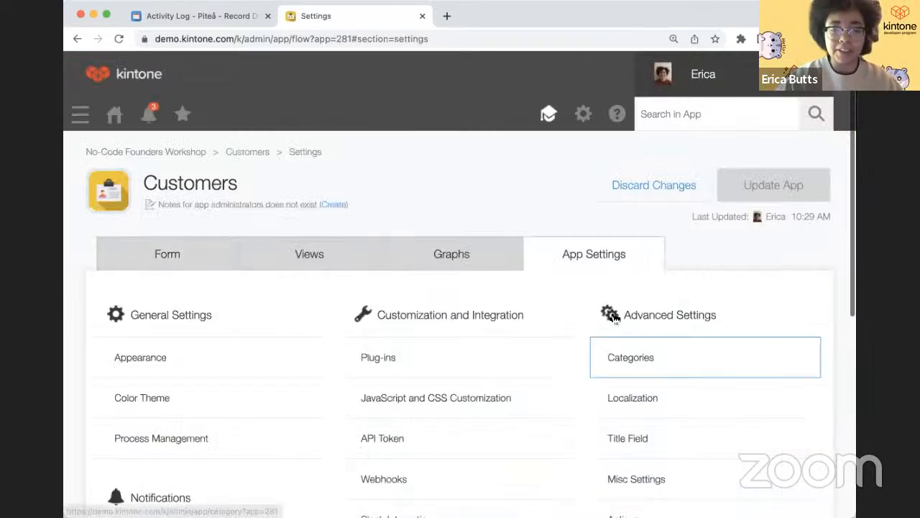
scroll(607, 356, "down", 3)
scroll(618, 353, "up", 1)
left_click(623, 350)
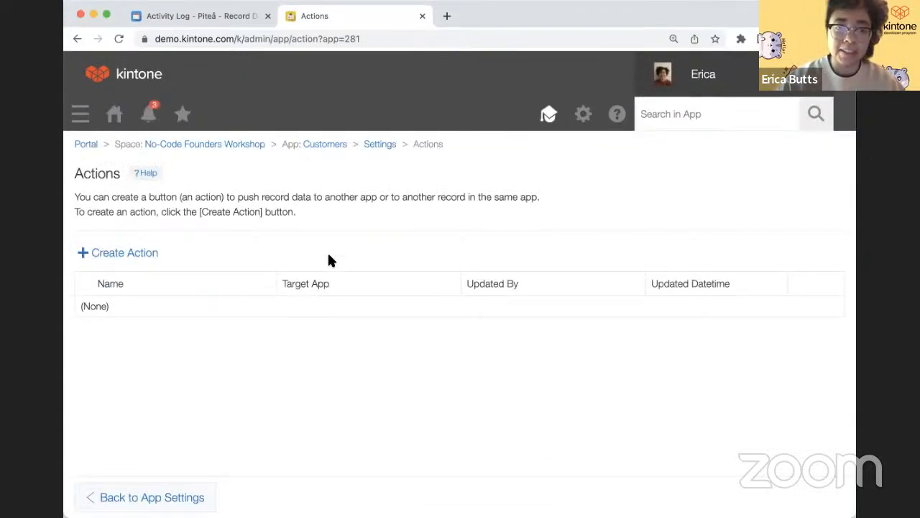
left_click(149, 256)
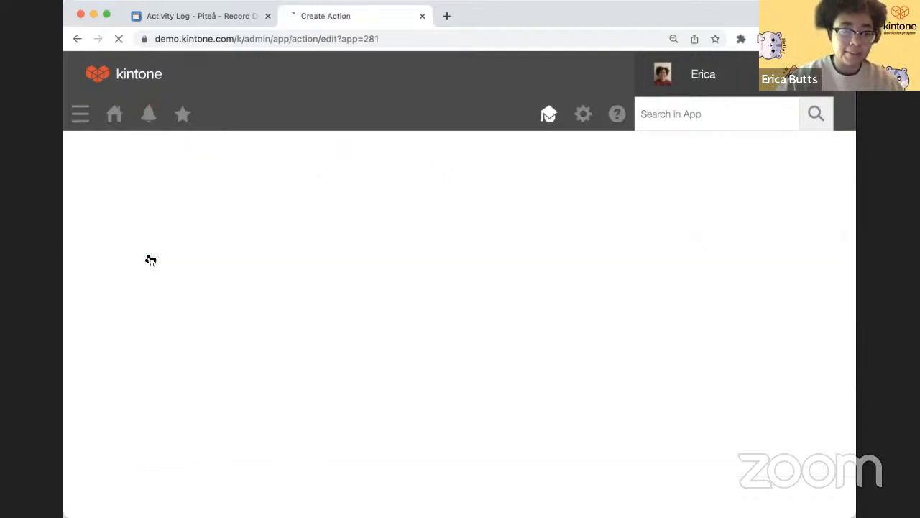
- Name the action 'Create New Activity Log' and target the Activity Log app
left_click(146, 240)
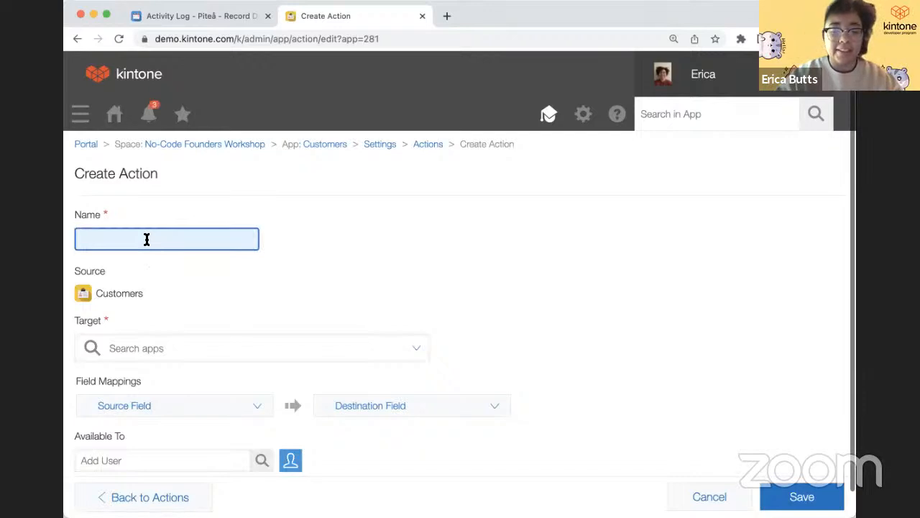
type("Create New ")
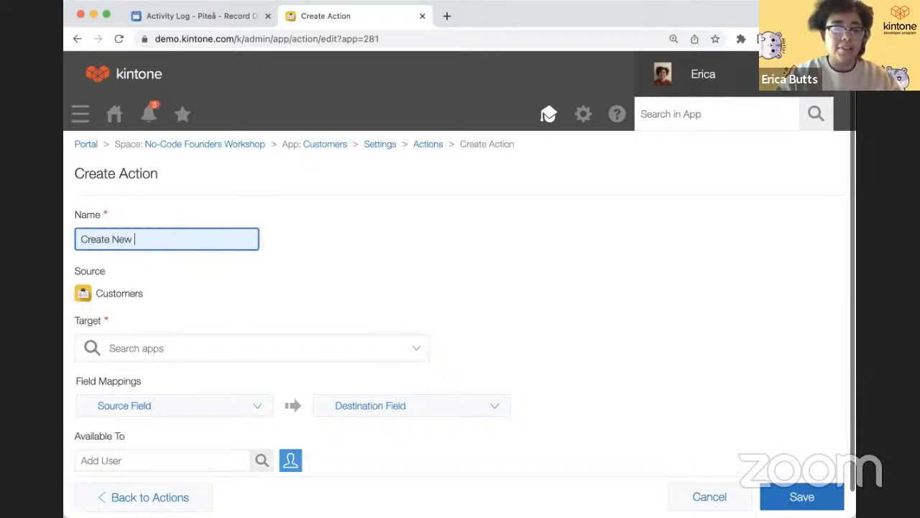
type("Activity L")
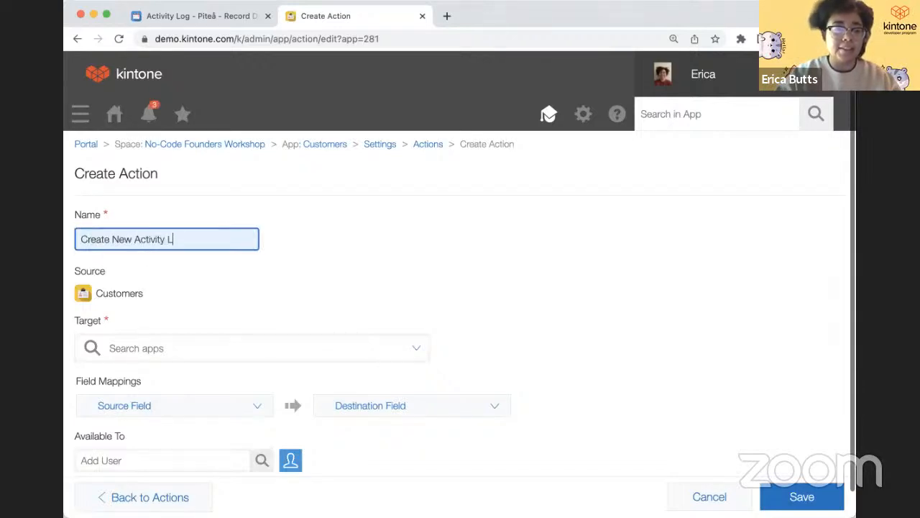
type("og")
left_click(214, 347)
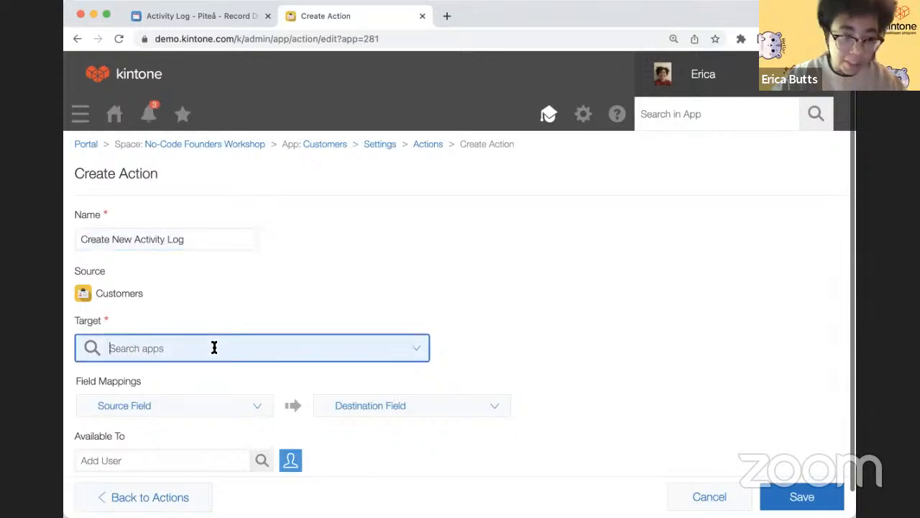
left_click(186, 482)
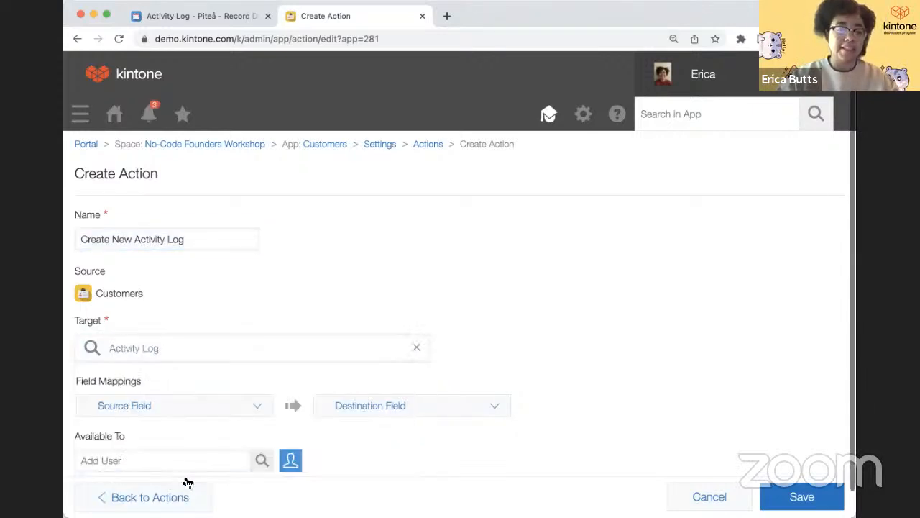
scroll(188, 396, "down", 1)
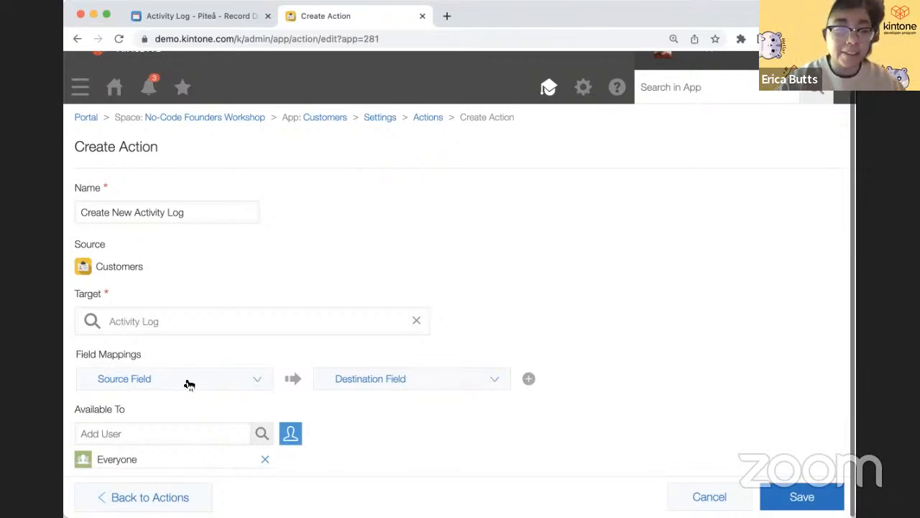
- Map the Record number source field to the Customer ID destination field
left_click(187, 383)
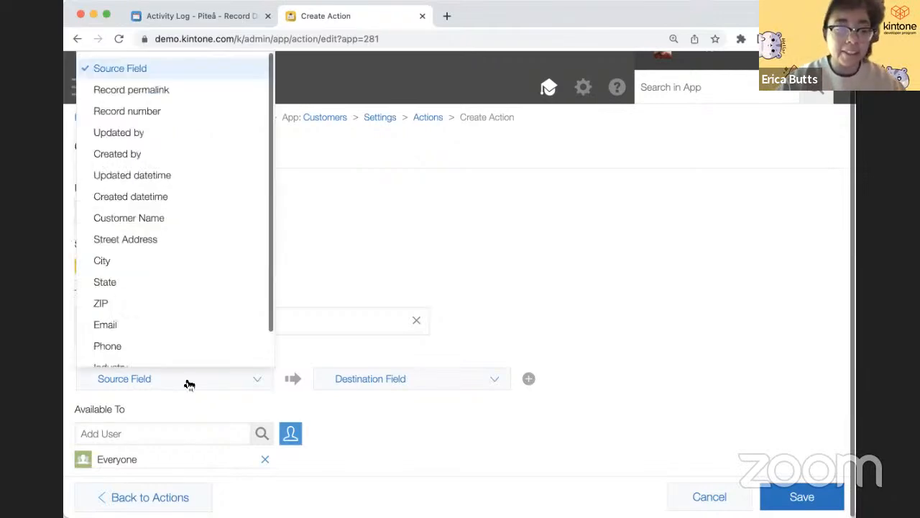
left_click(187, 113)
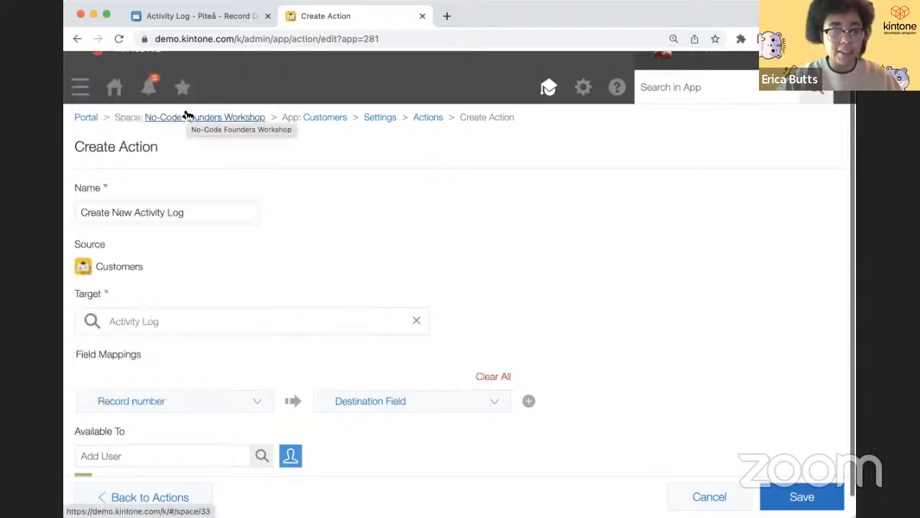
left_click(352, 402)
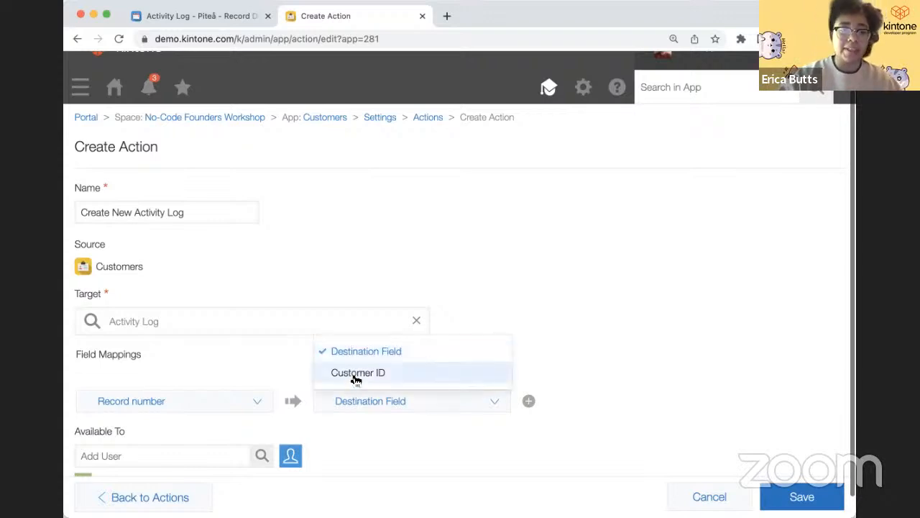
left_click(352, 378)
scroll(353, 380, "down", 1)
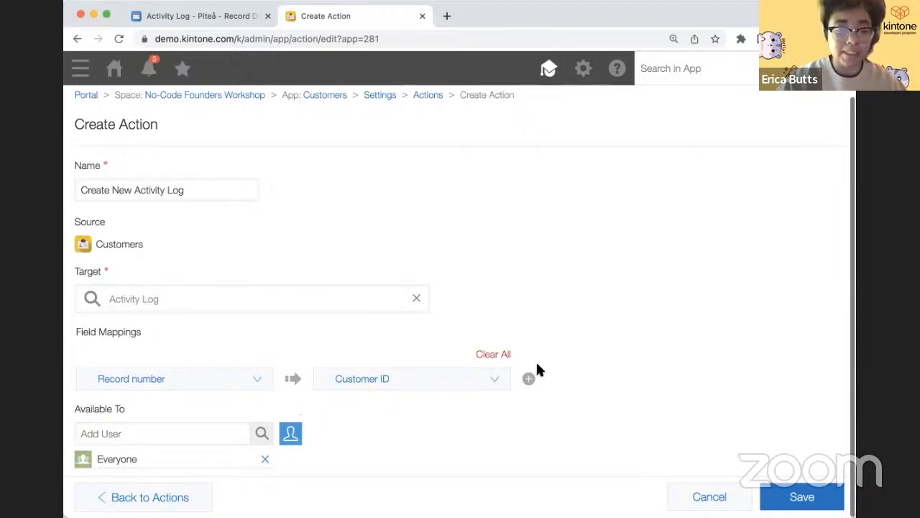
- Browse the source and destination field choices without changing the mapping
left_click(266, 379)
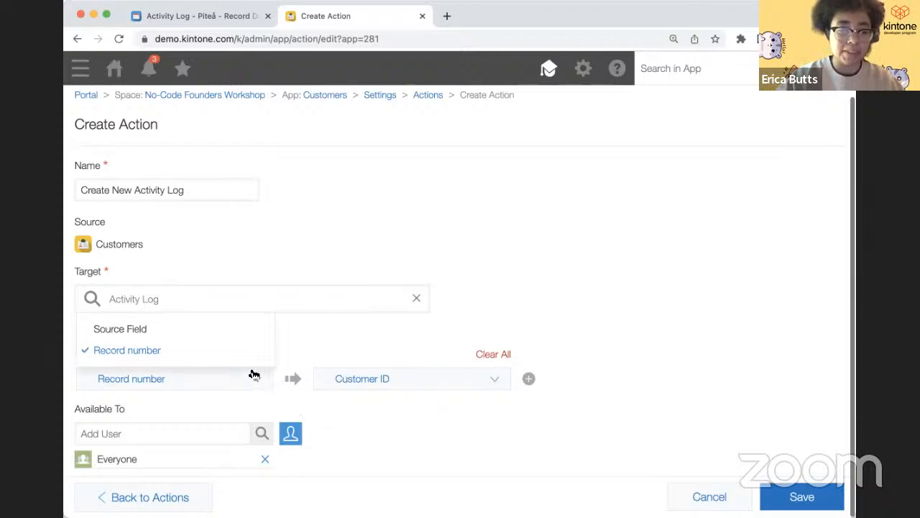
left_click(333, 348)
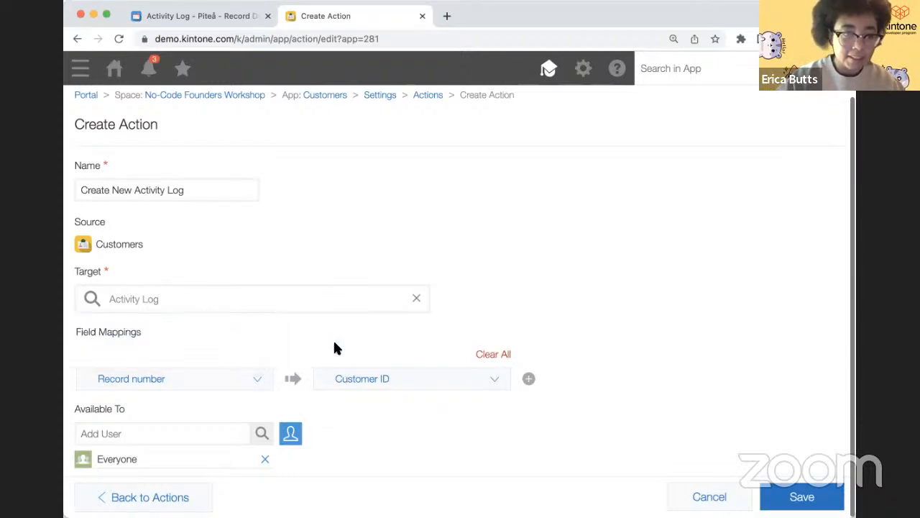
left_click(350, 383)
left_click(277, 378)
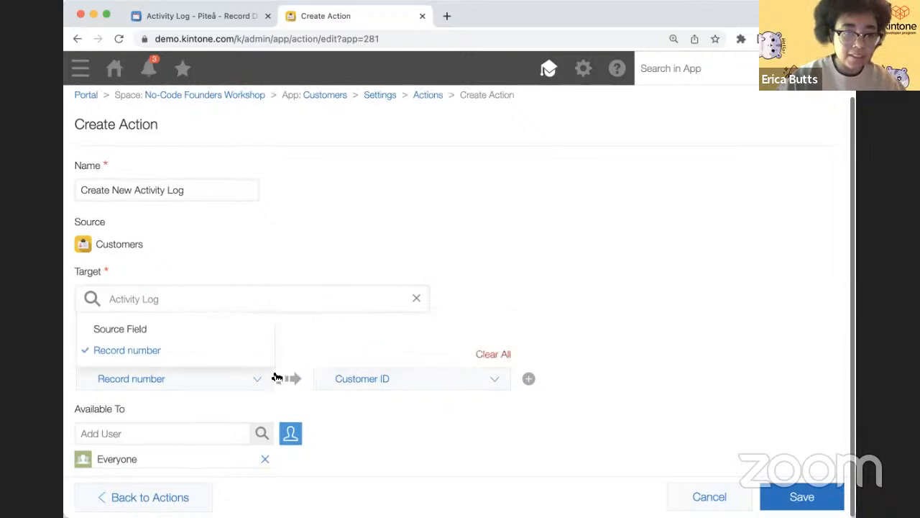
left_click(252, 332)
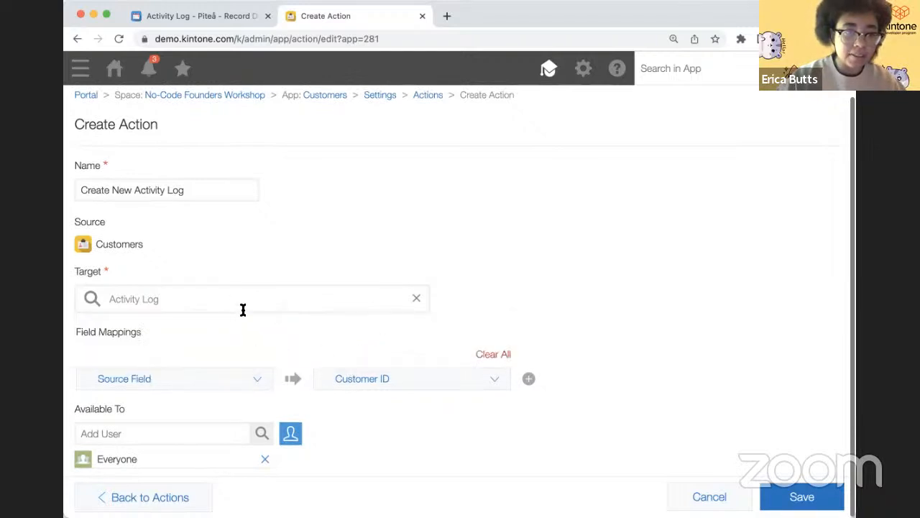
left_click(237, 382)
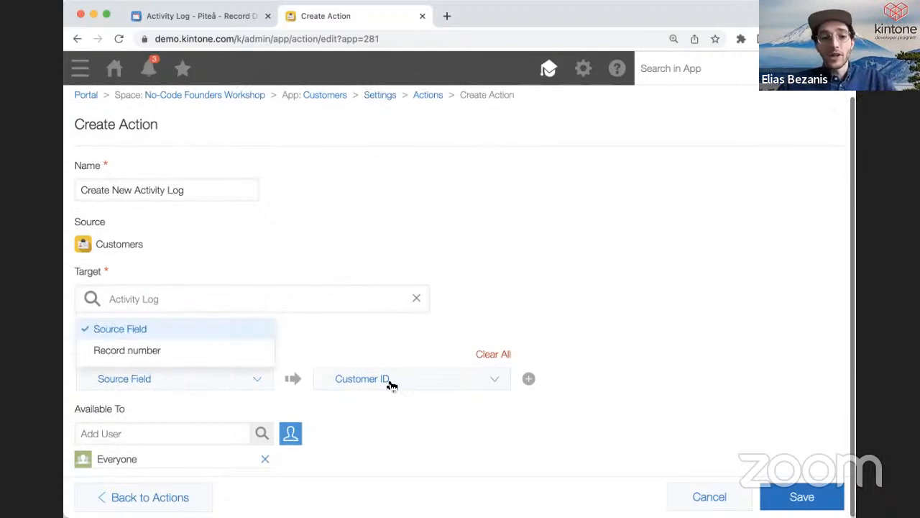
left_click(390, 383)
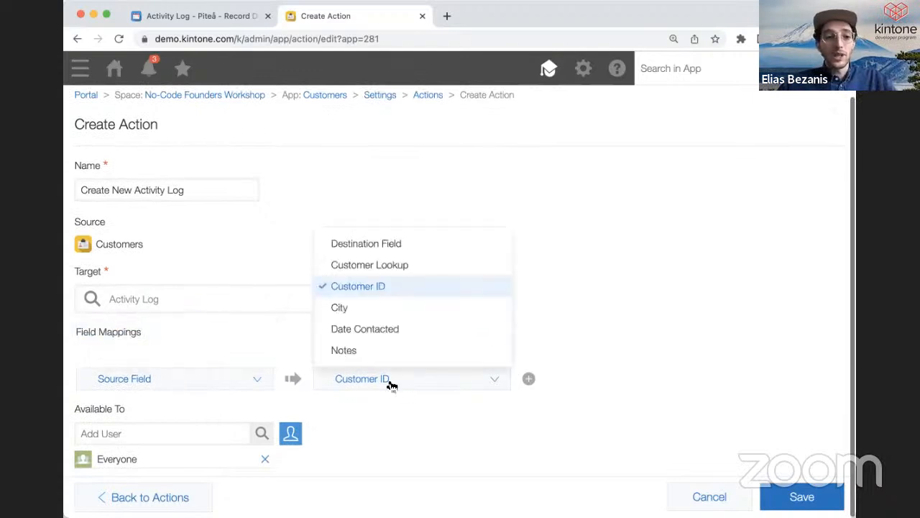
left_click(242, 348)
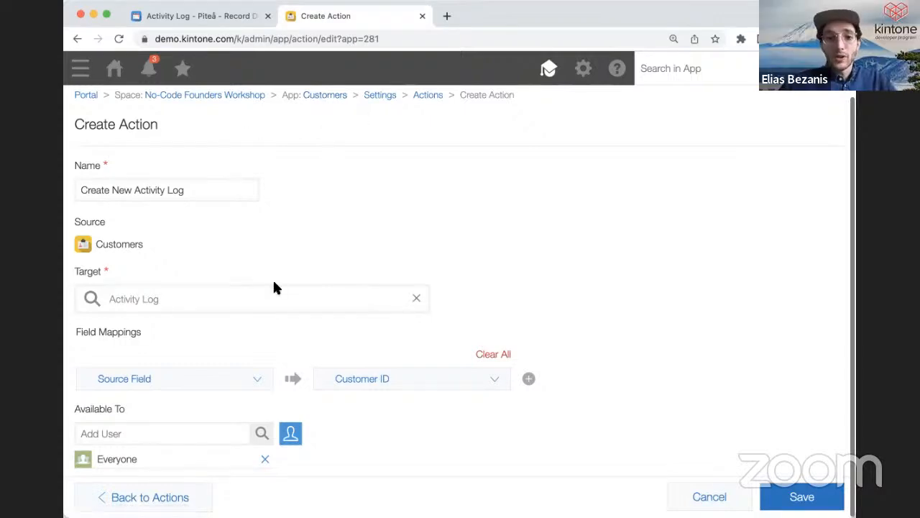
- Clear all mappings and map Customer Name to Customer Lookup instead
left_click(494, 352)
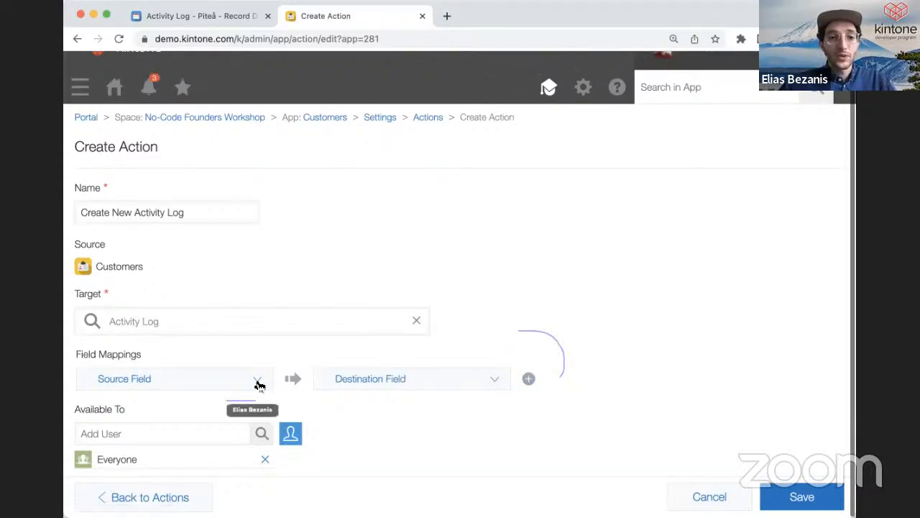
left_click(235, 380)
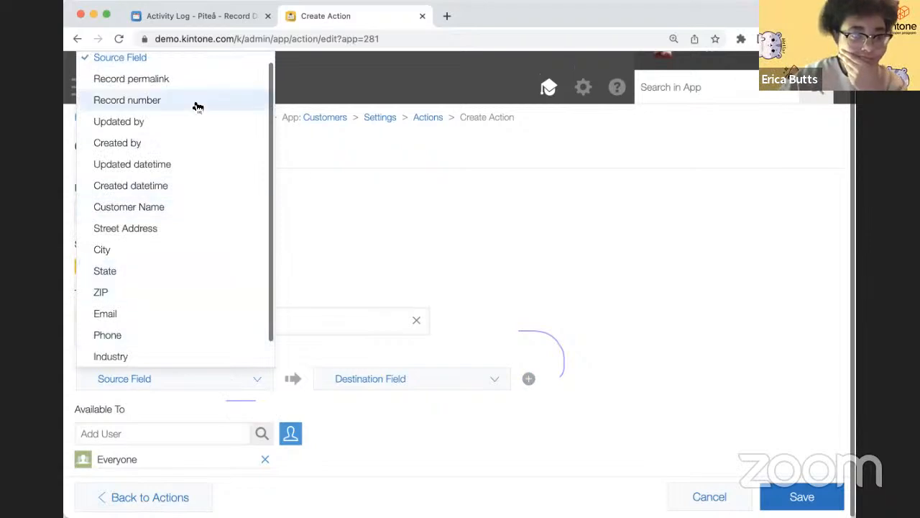
left_click(198, 207)
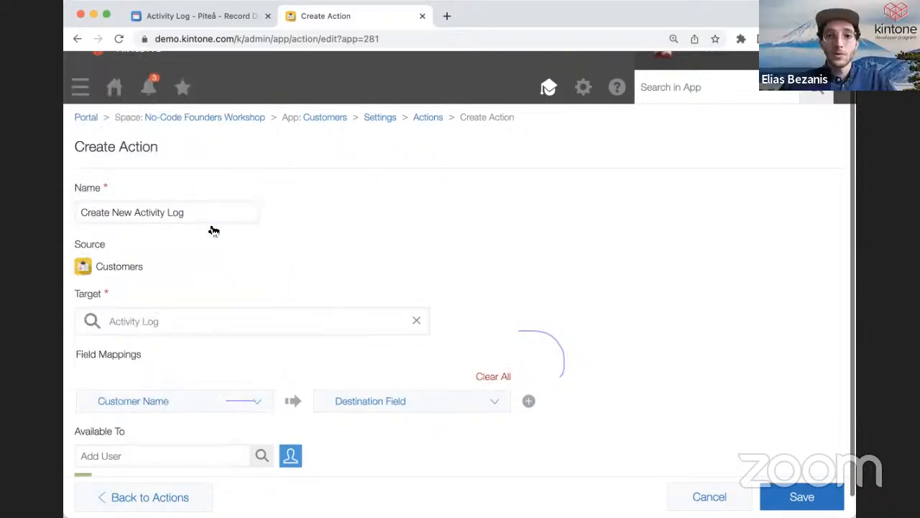
left_click(366, 404)
left_click(371, 352)
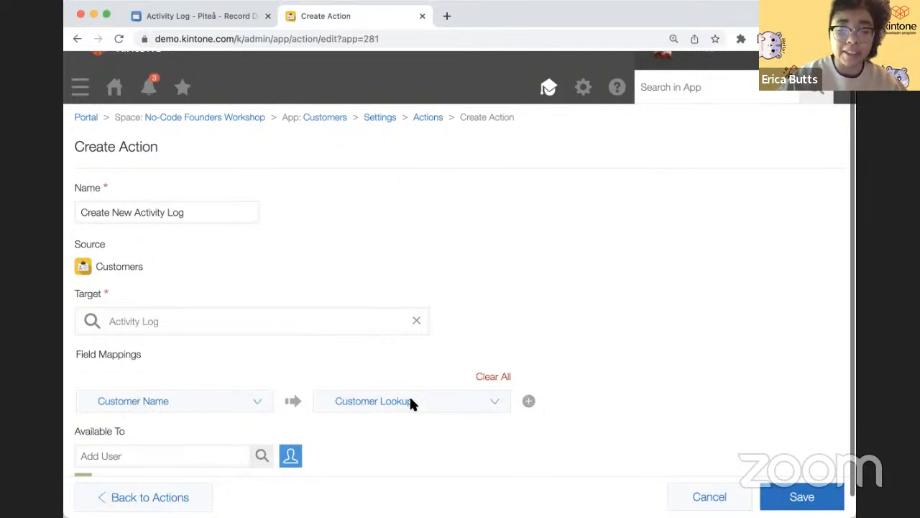
- Save the action and update the Customers app to apply it
left_click(790, 496)
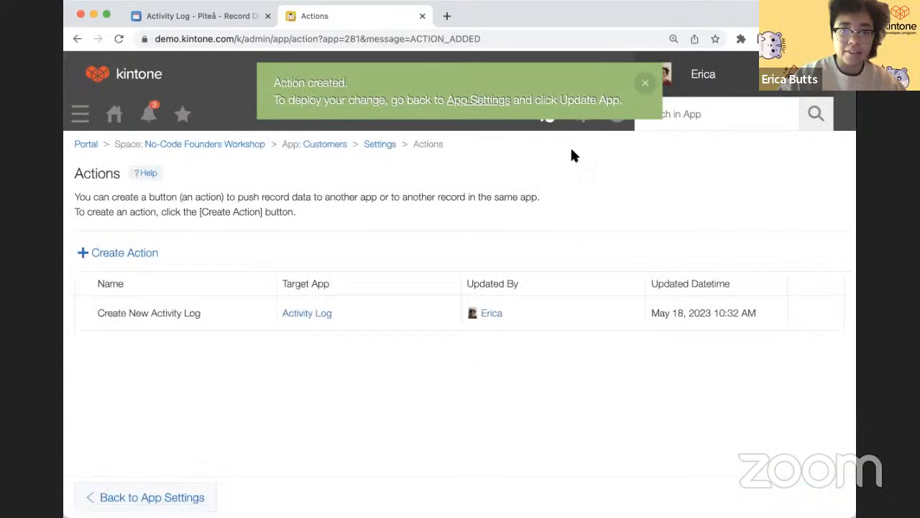
left_click(380, 144)
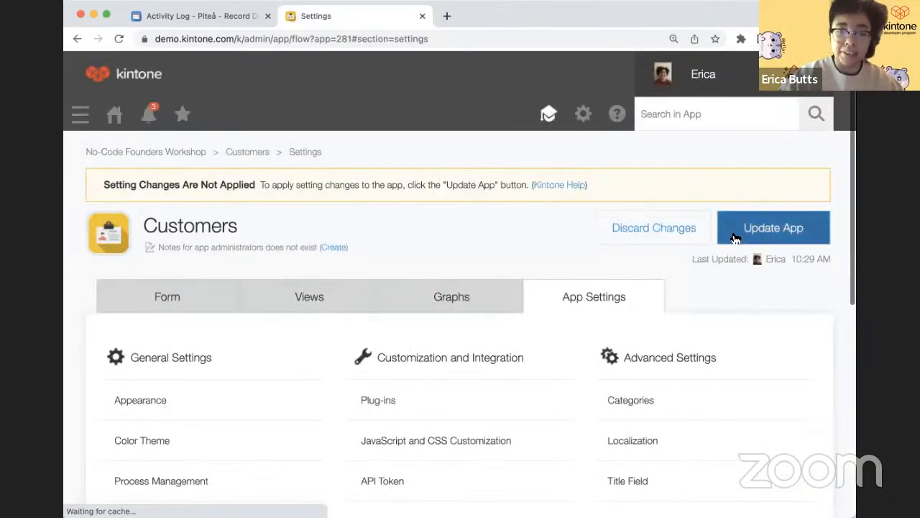
left_click(736, 237)
left_click(570, 377)
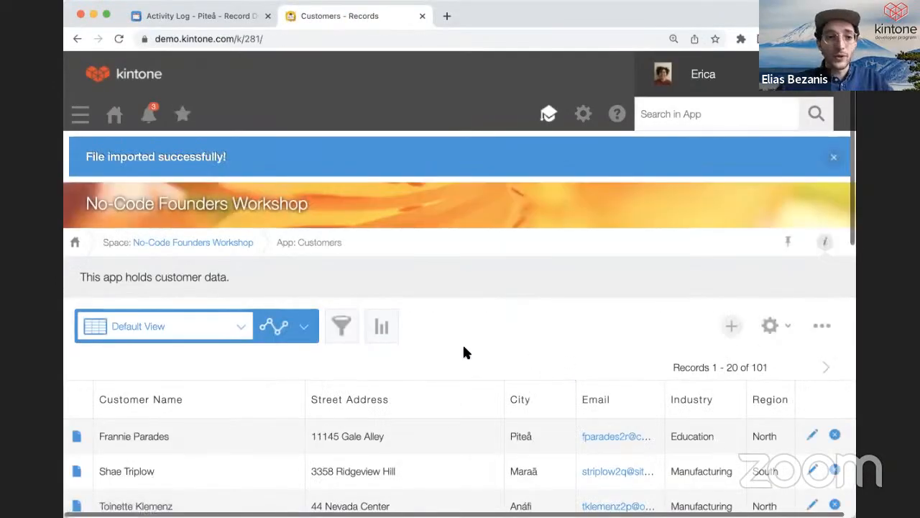
- Switch to the Pharmaceutical view and look through its customers
scroll(464, 352, "down", 3)
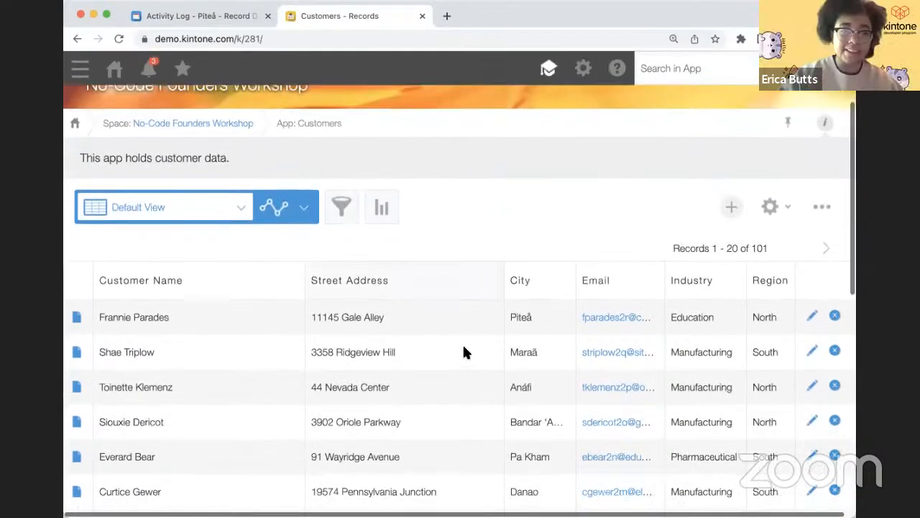
left_click(239, 204)
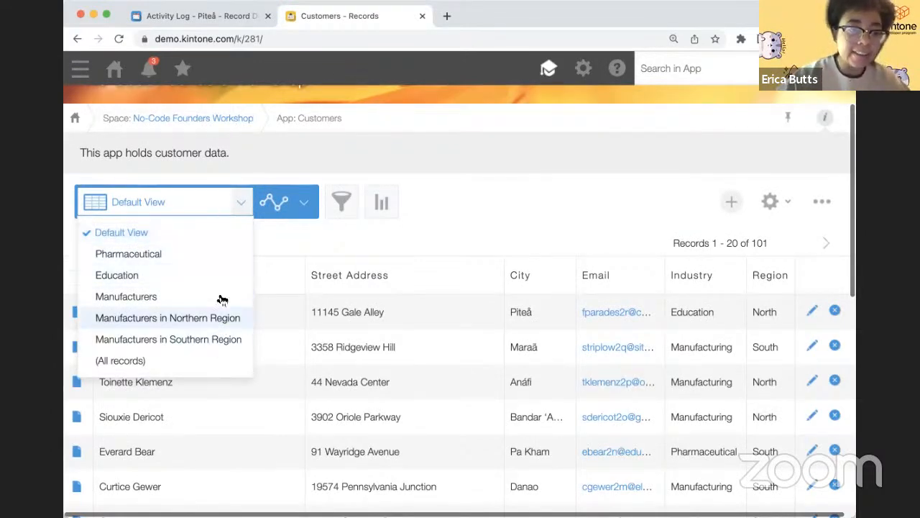
left_click(219, 256)
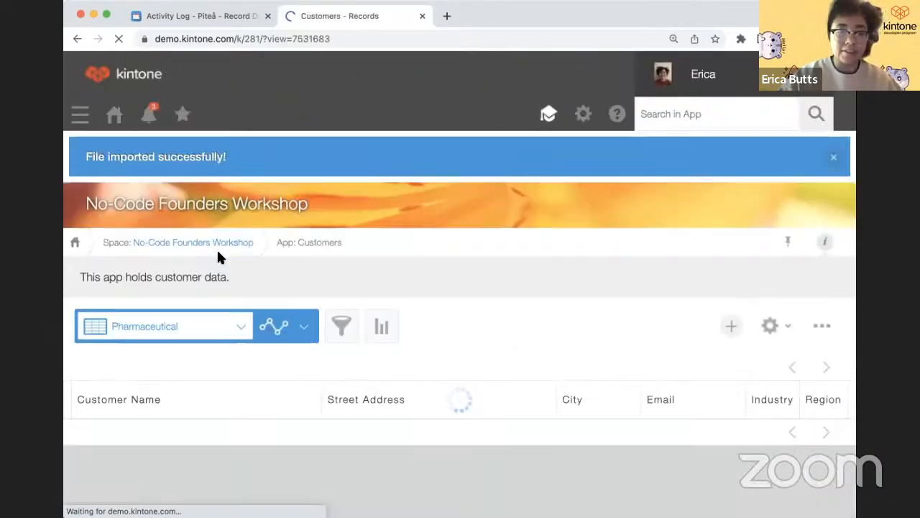
scroll(269, 408, "down", 3)
scroll(268, 400, "down", 1)
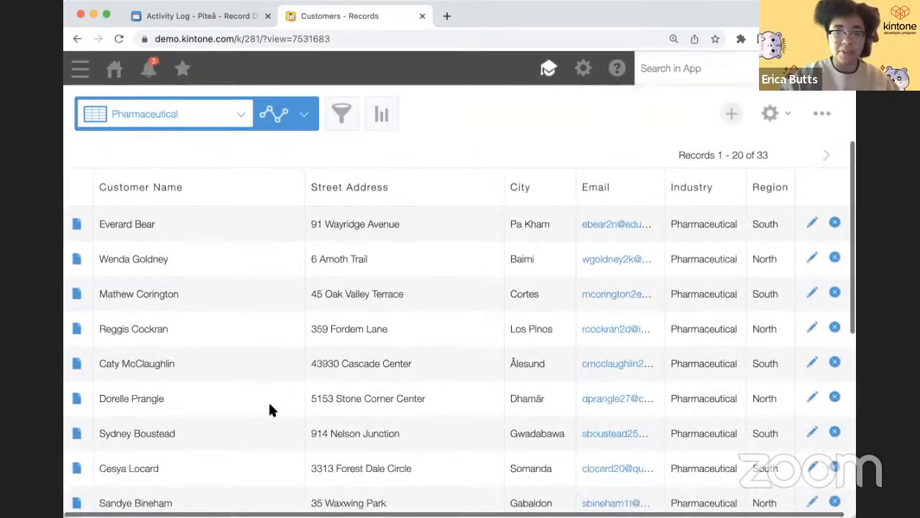
scroll(268, 401, "up", 2)
scroll(268, 400, "down", 4)
scroll(268, 408, "up", 3)
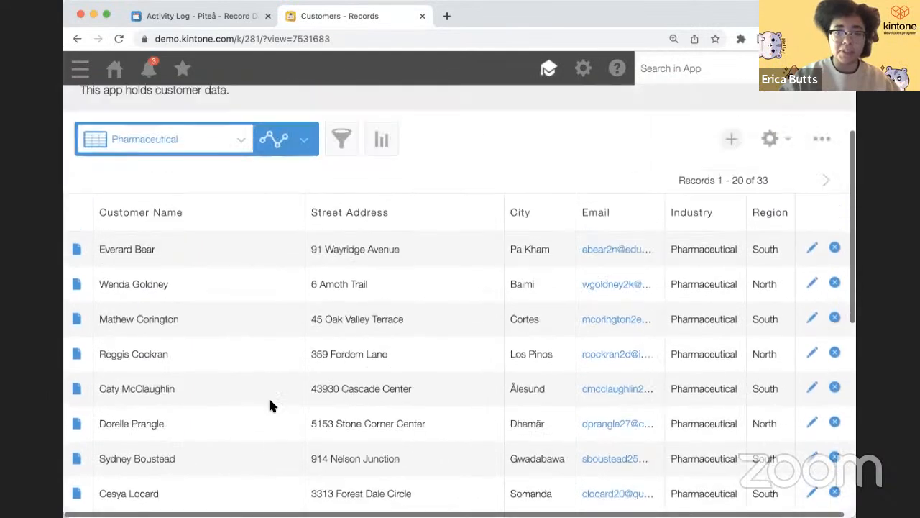
- Switch to the Education view and look through its customers
left_click(190, 141)
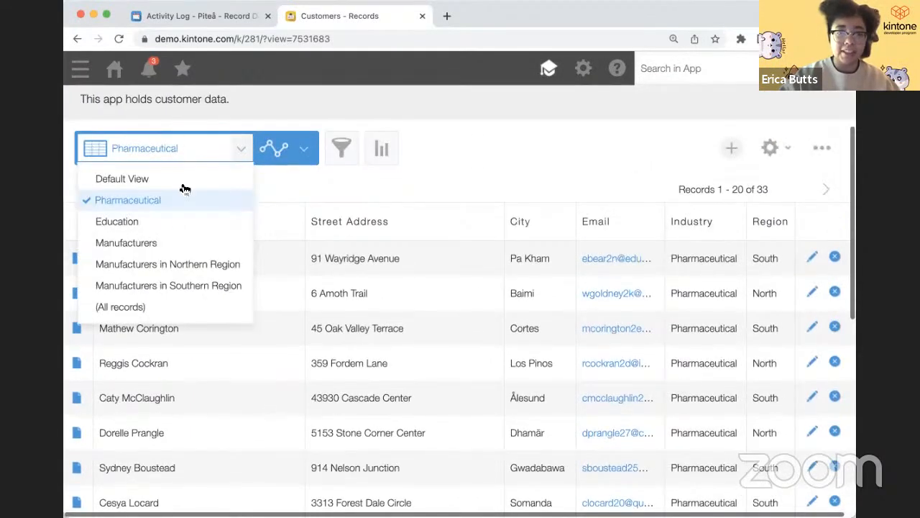
left_click(181, 220)
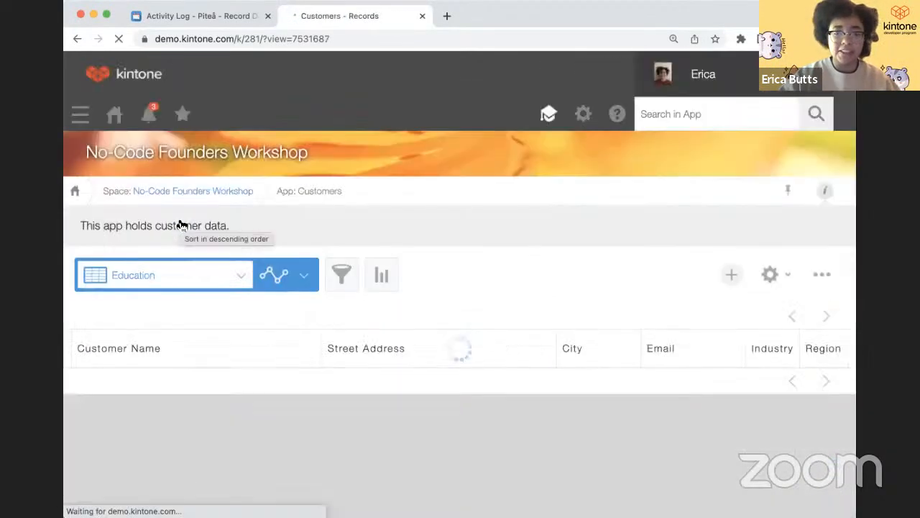
scroll(482, 342, "down", 4)
scroll(481, 343, "down", 1)
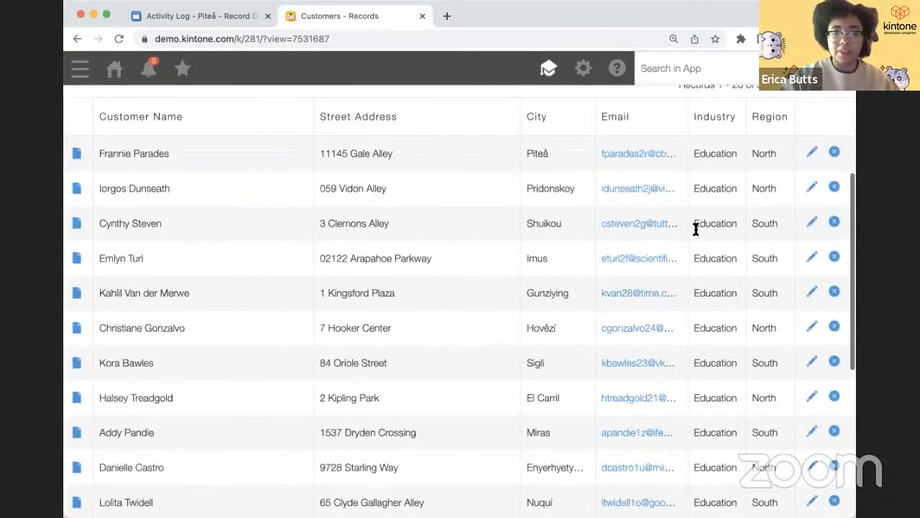
scroll(705, 426, "up", 3)
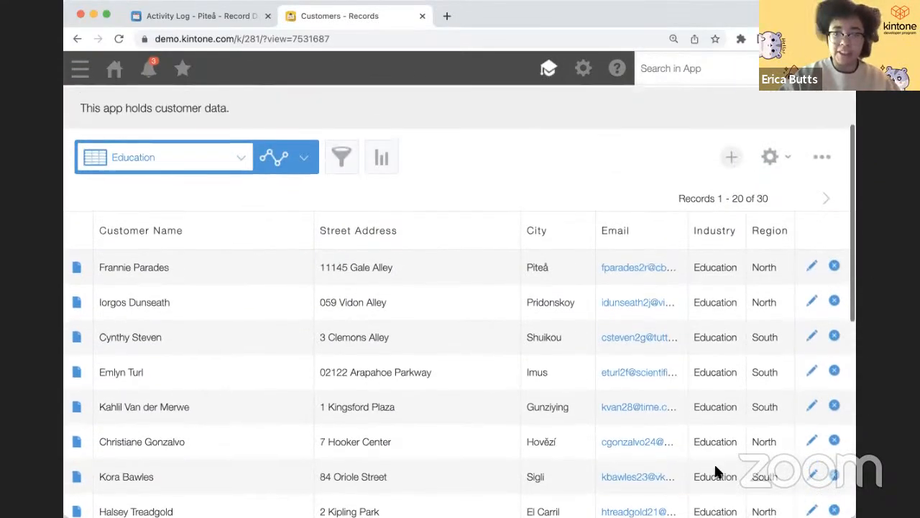
scroll(754, 427, "down", 5)
scroll(755, 424, "up", 3)
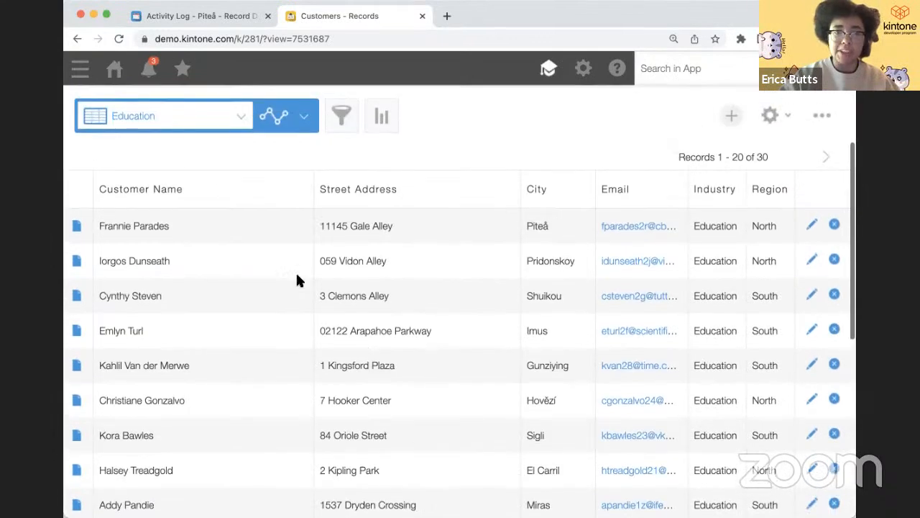
- Show the Manufacturers in Southern Region view
left_click(214, 121)
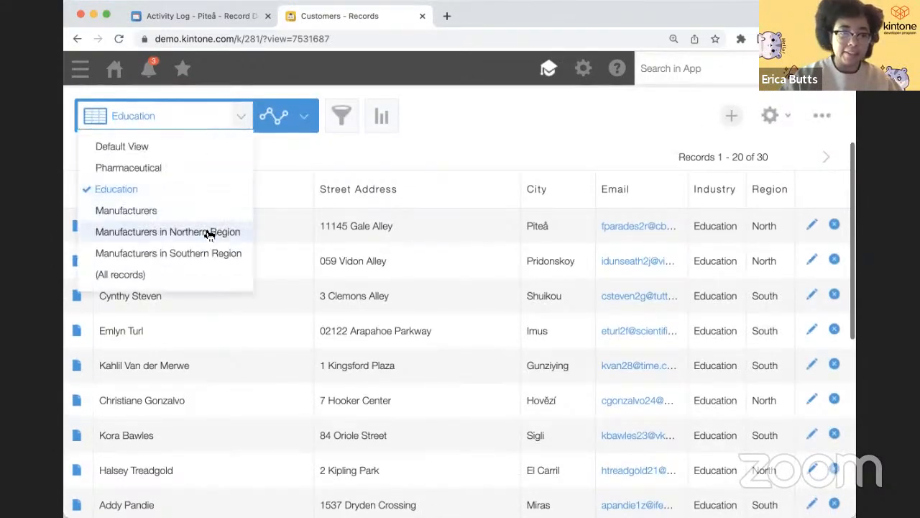
left_click(210, 257)
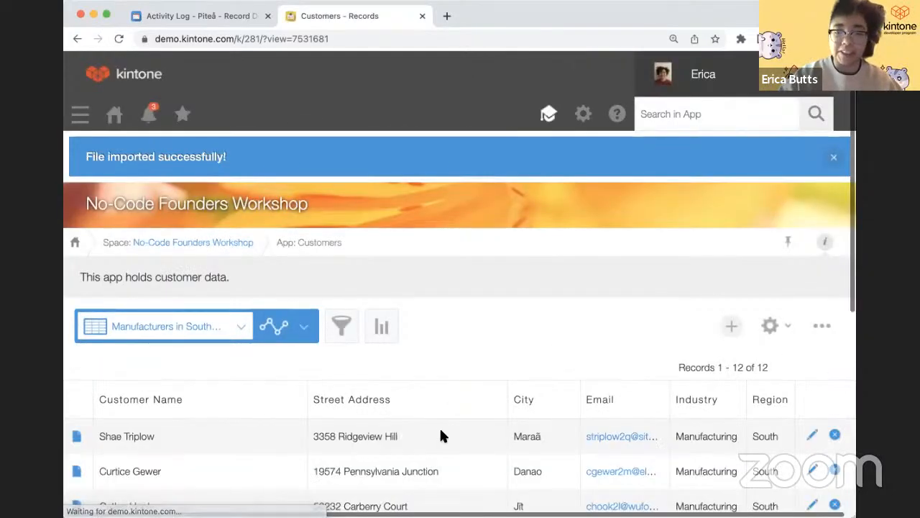
scroll(439, 435, "down", 5)
scroll(440, 432, "up", 5)
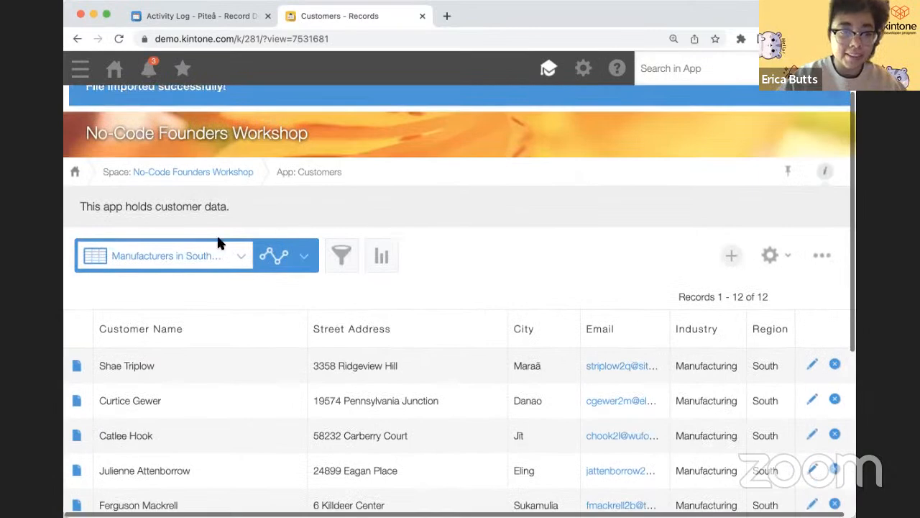
- Return to the Default View and open the first customer's record
left_click(240, 256)
left_click(214, 285)
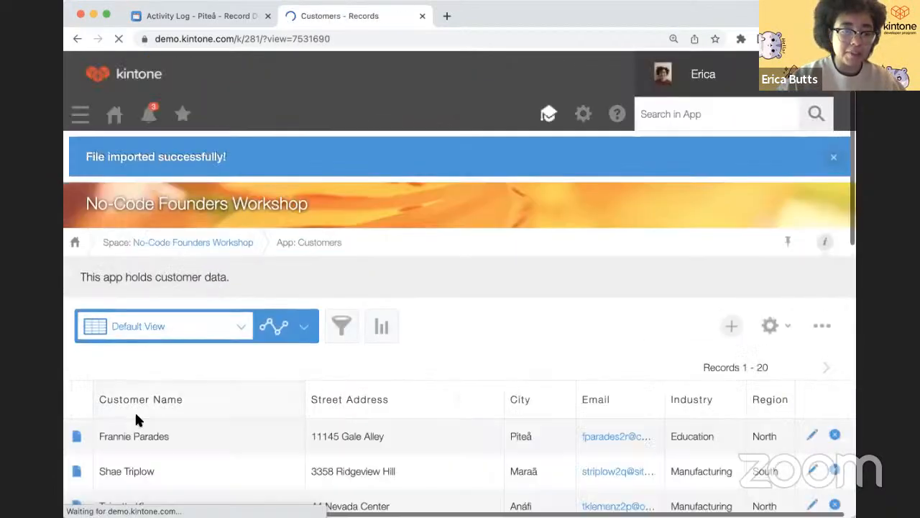
scroll(89, 428, "down", 3)
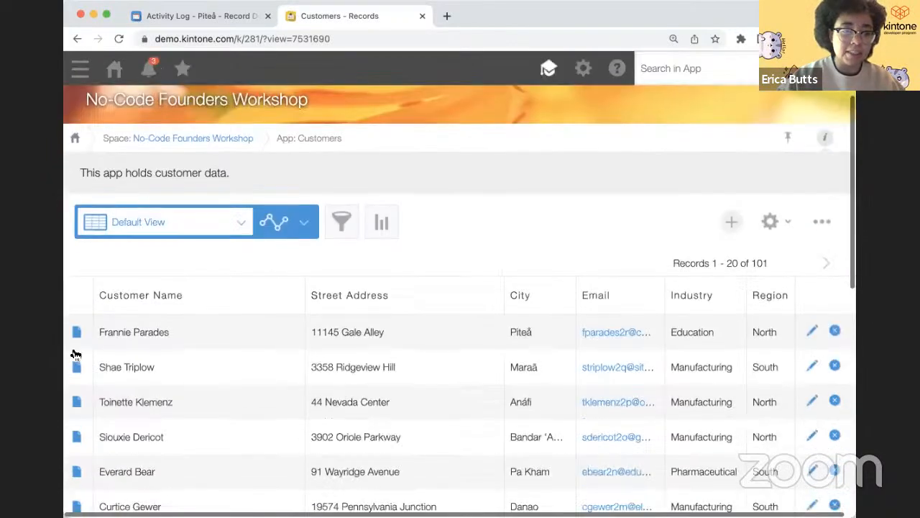
left_click(75, 354)
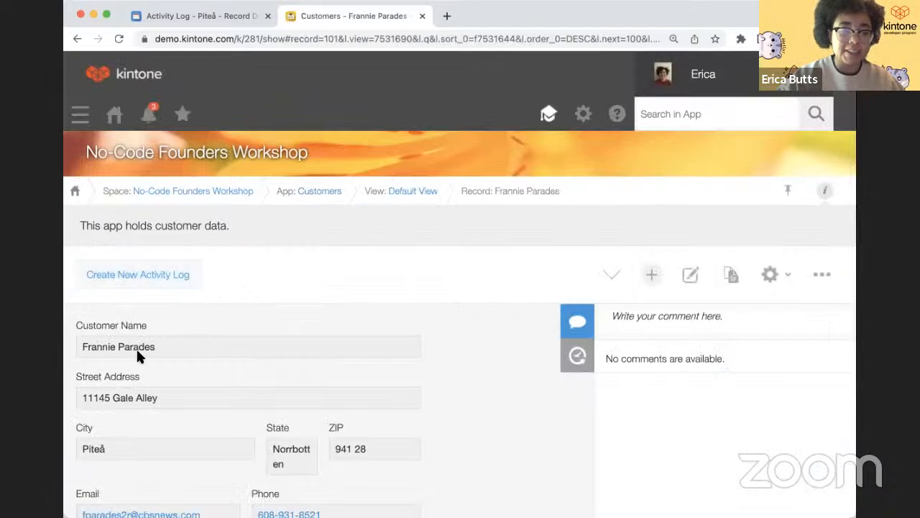
scroll(153, 378, "down", 3)
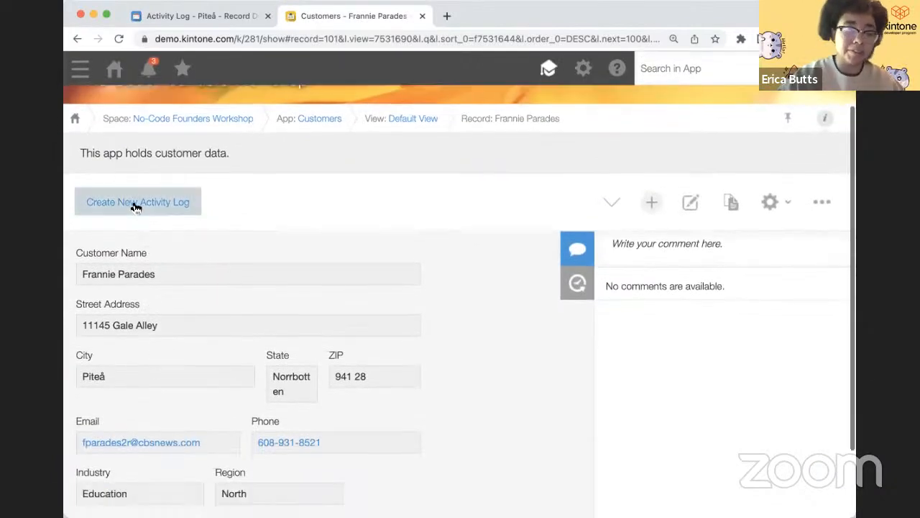
- Start a new activity log from the action and look up the customer's ID and city
left_click(137, 206)
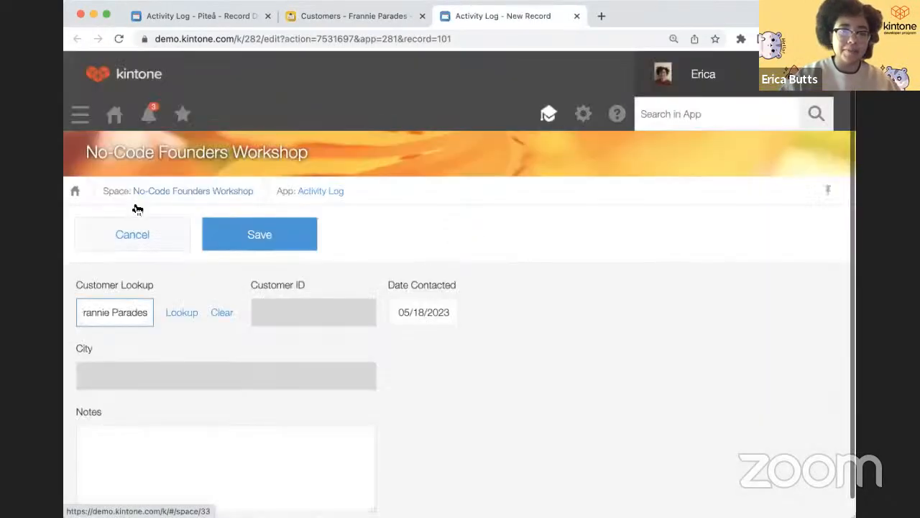
left_click(184, 317)
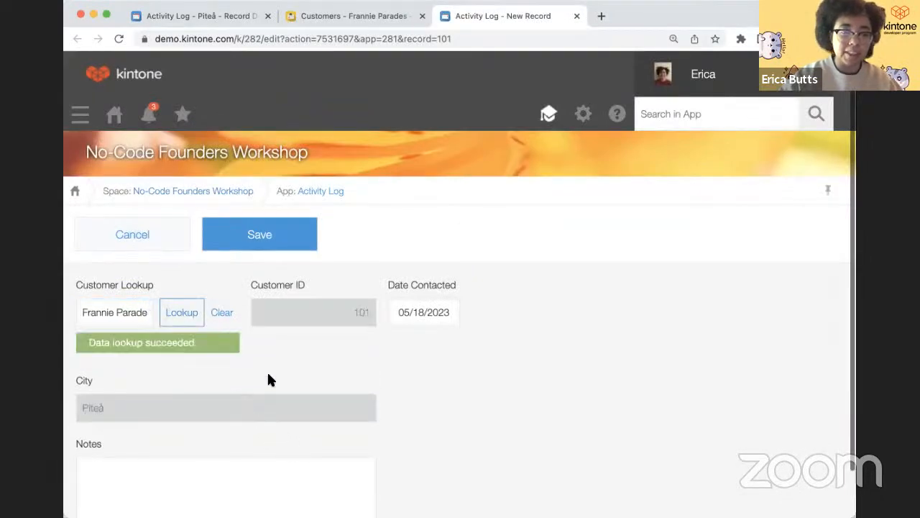
scroll(205, 410, "down", 1)
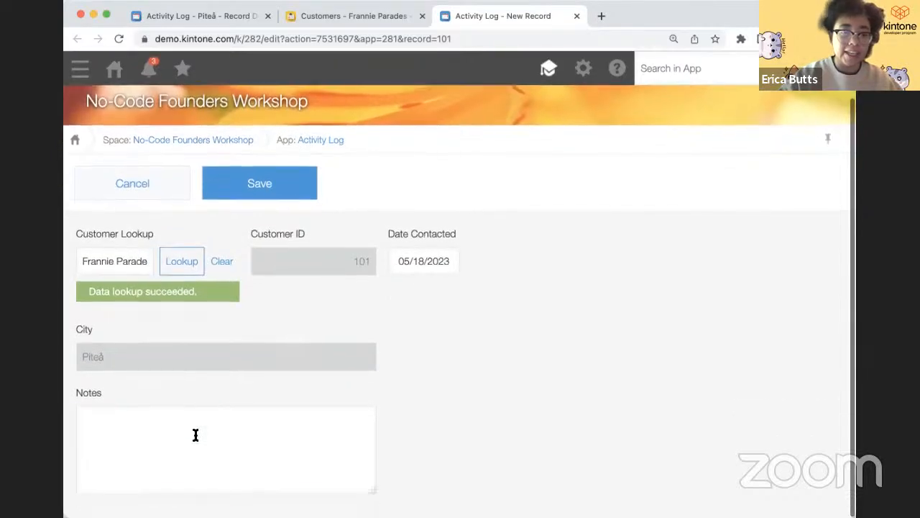
- Enter 'We had a meeting' in Notes, save the log, and return to the customer
left_click(194, 434)
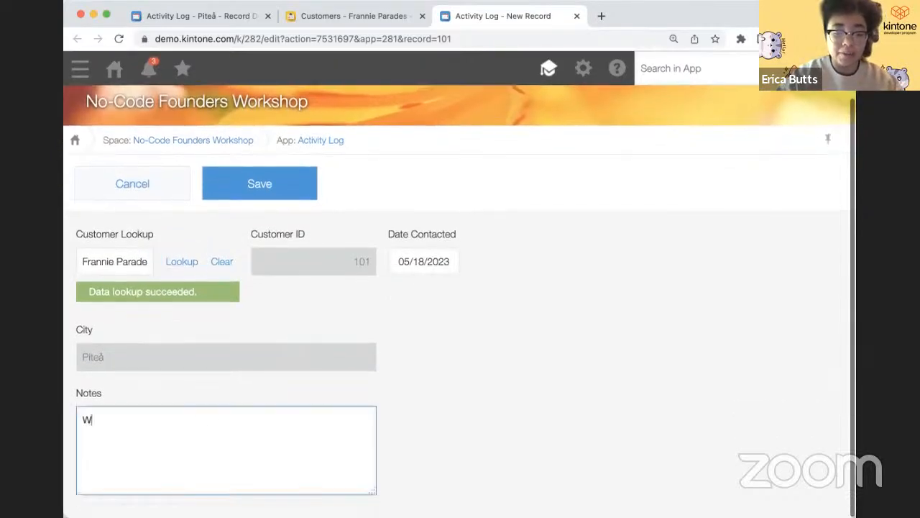
type("We had a meeting this morning.")
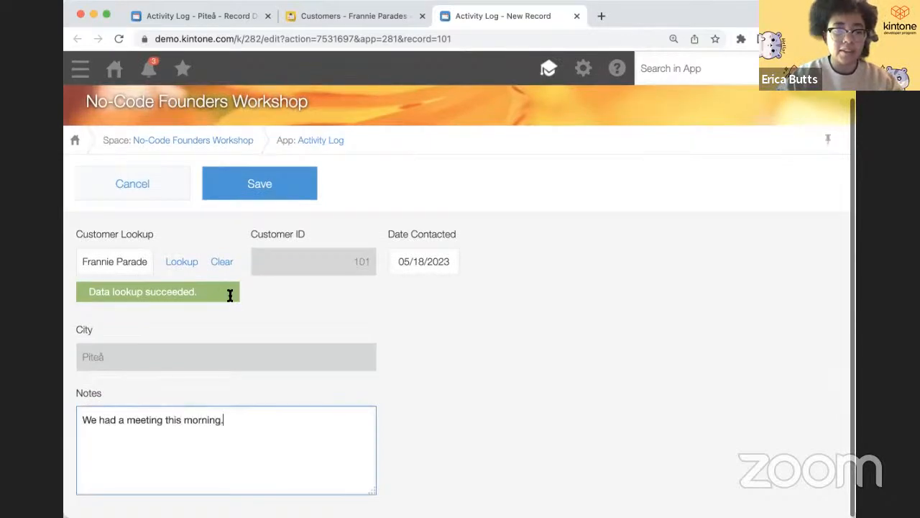
left_click(272, 195)
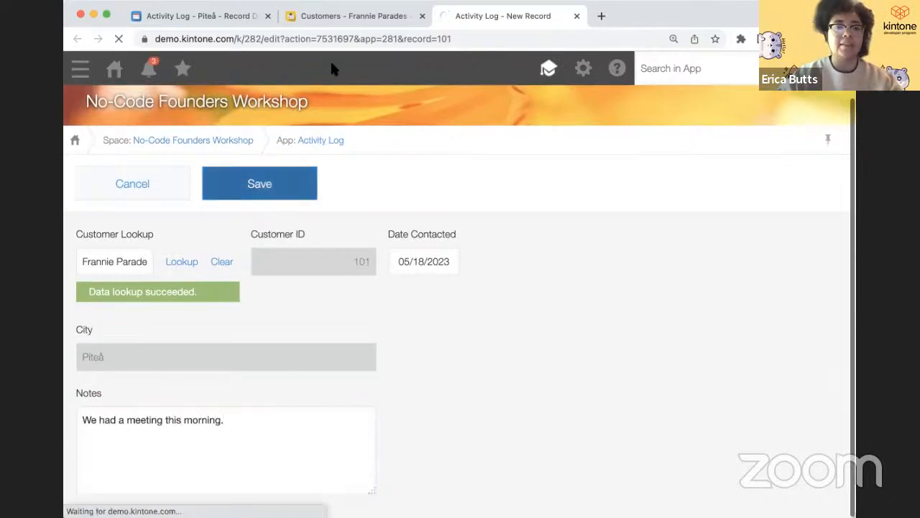
left_click(345, 16)
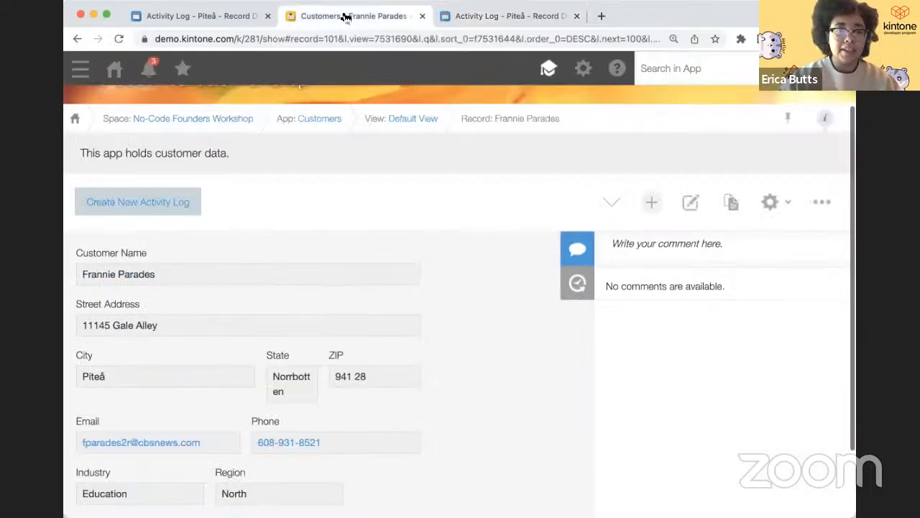
- Reload the customer record and scroll to Related Activity Logs showing the new meeting note
left_click(119, 39)
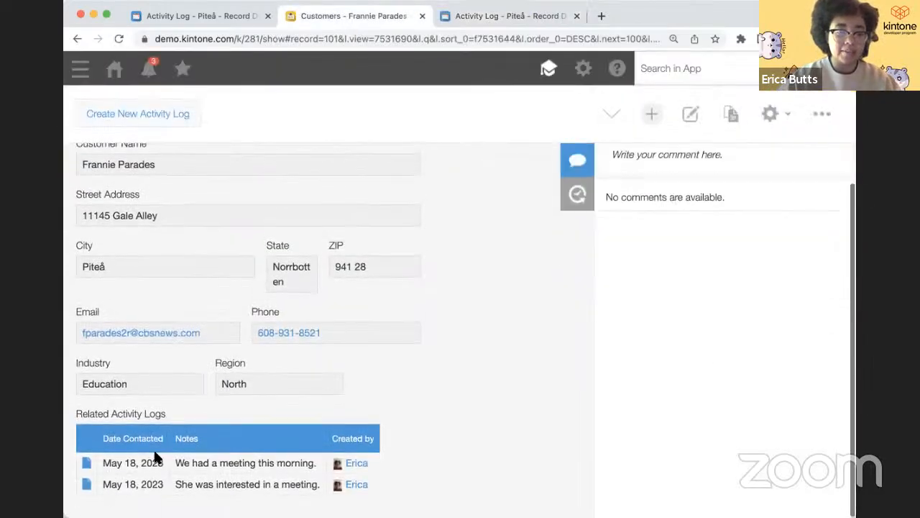
scroll(273, 294, "up", 5)
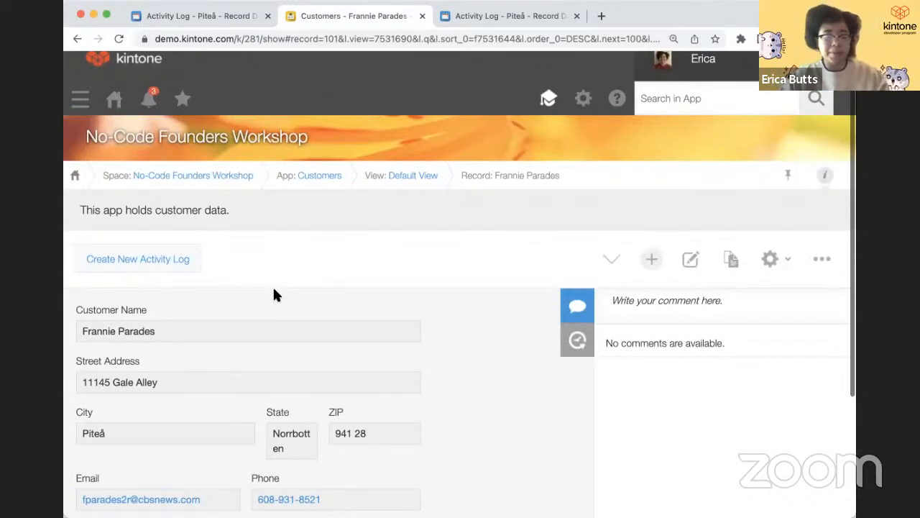
scroll(273, 291, "down", 1)
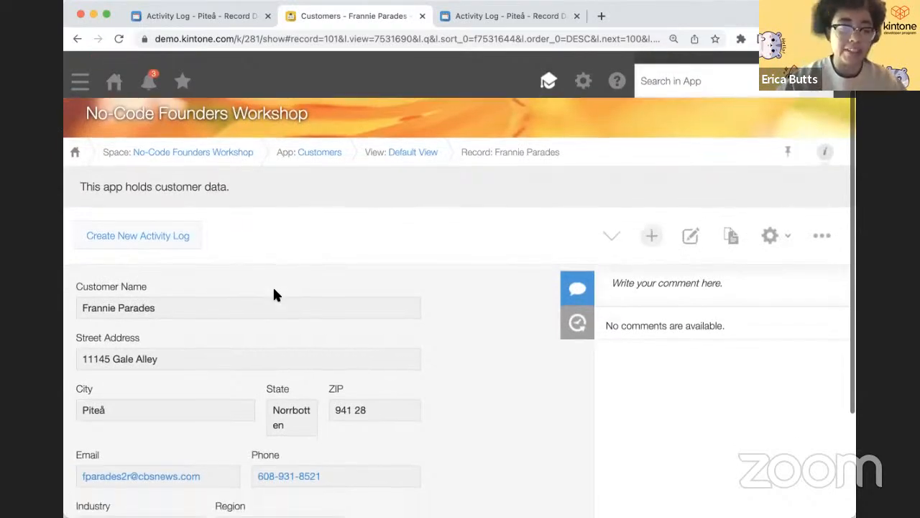
scroll(273, 289, "up", 1)
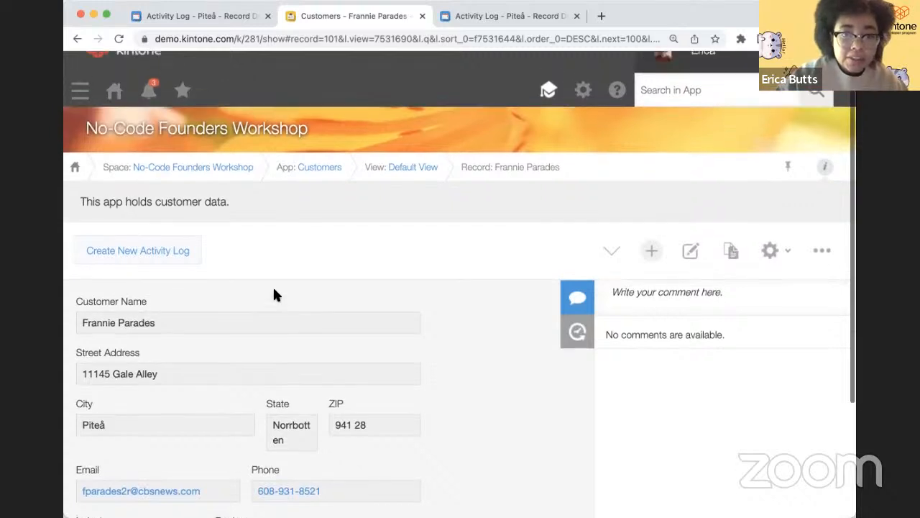
scroll(274, 291, "down", 5)
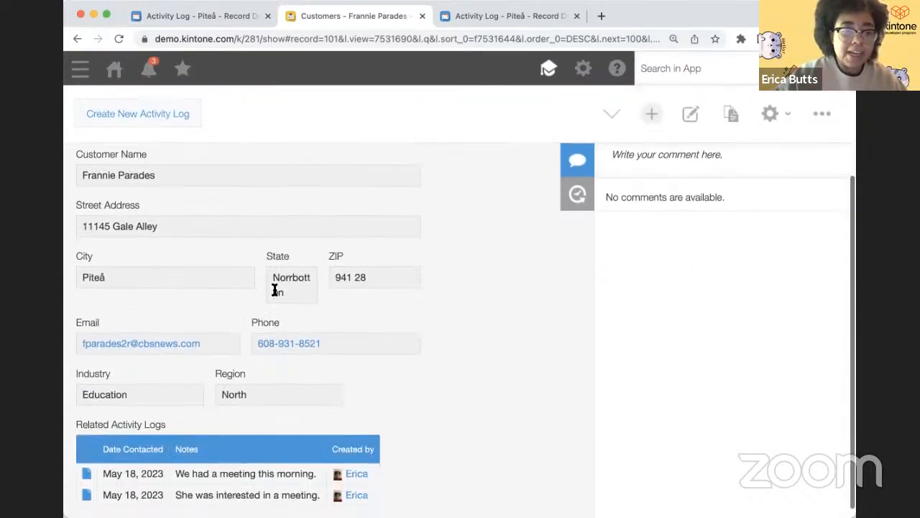
scroll(274, 290, "down", 1)
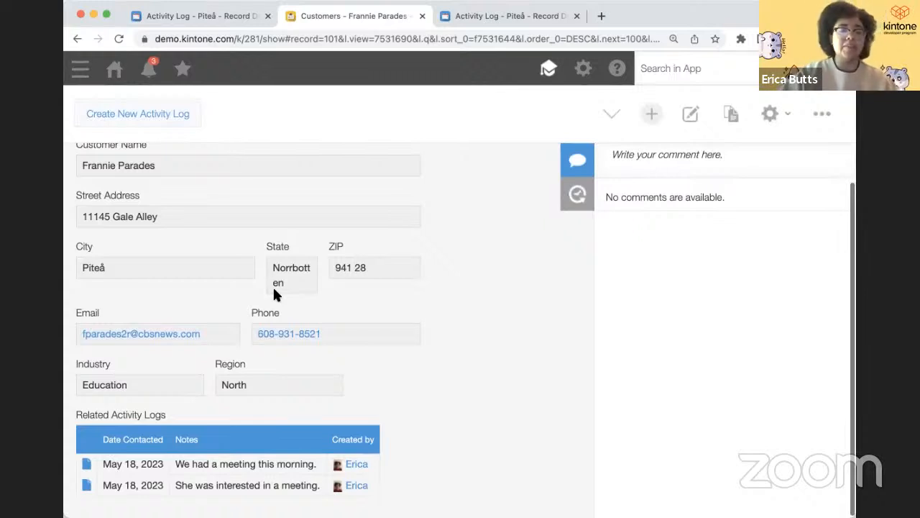
key("super+Tab")
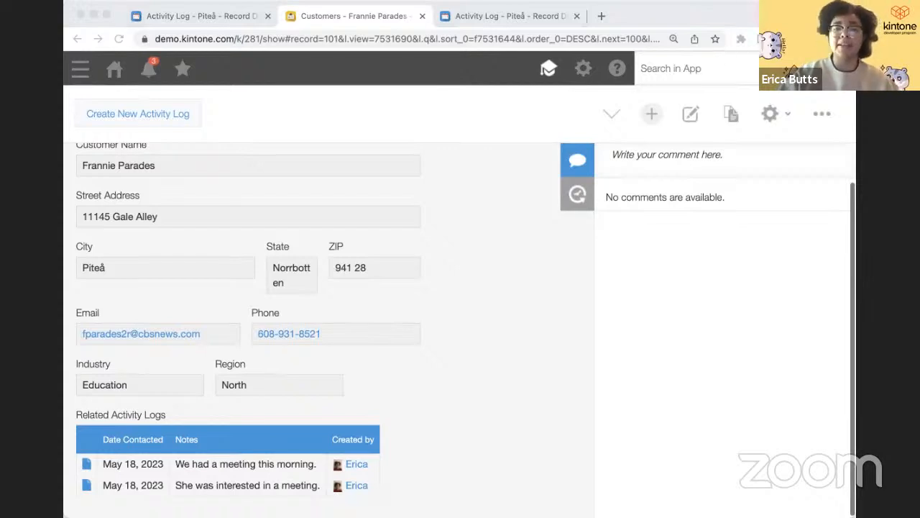
left_click(448, 214)
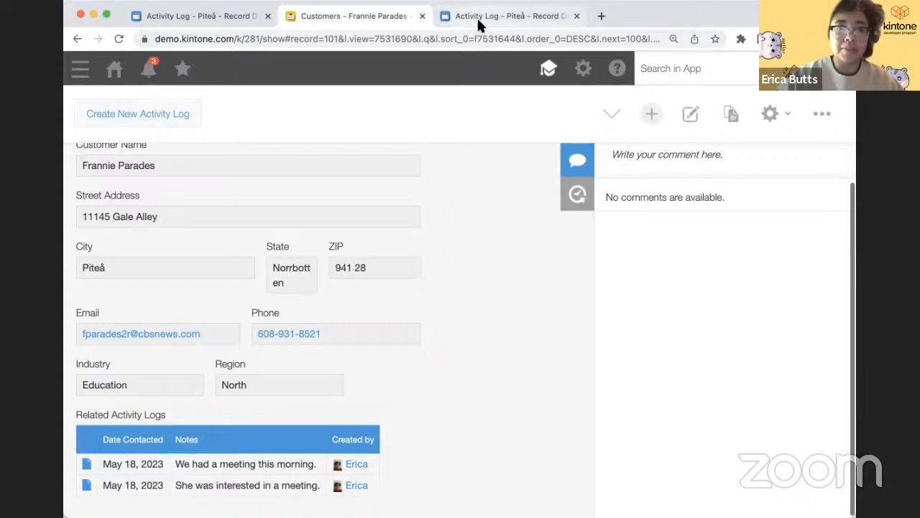
- Open the Activity Log app's Reminder Notifications settings
left_click(267, 16)
left_click(359, 20)
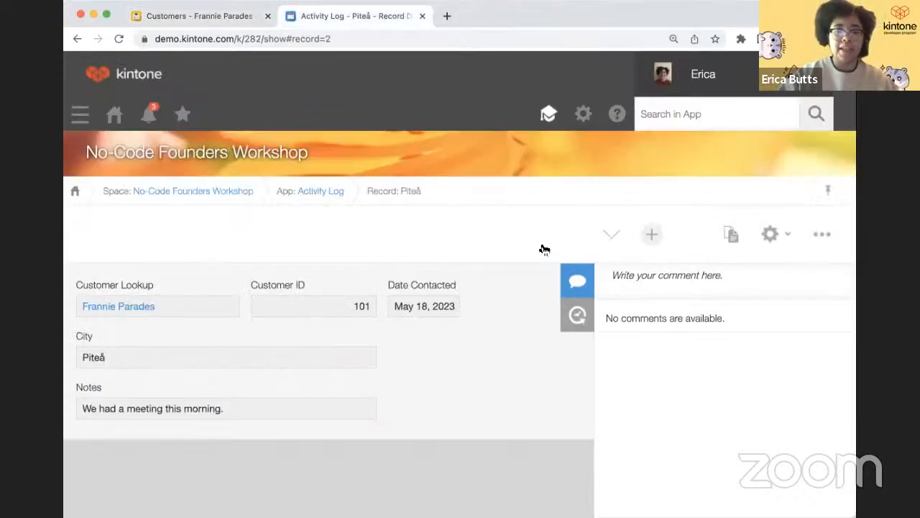
left_click(770, 233)
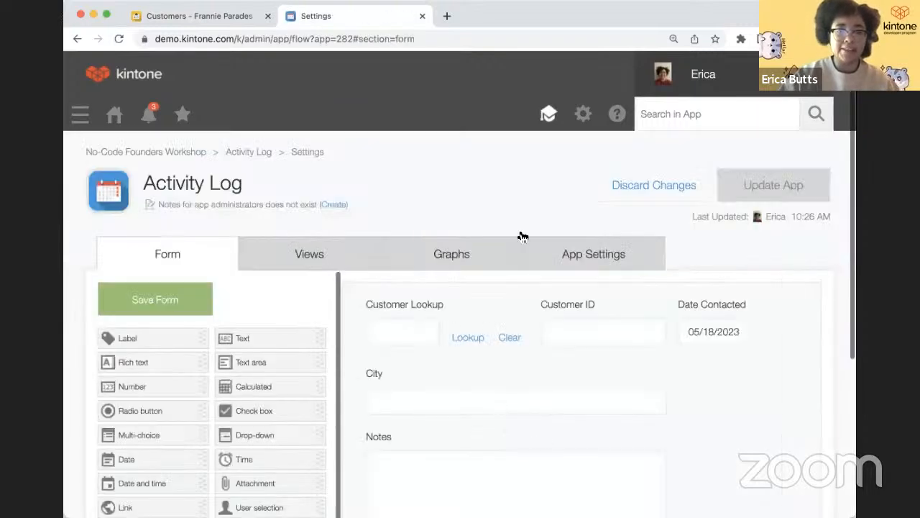
left_click(579, 253)
scroll(525, 298, "down", 5)
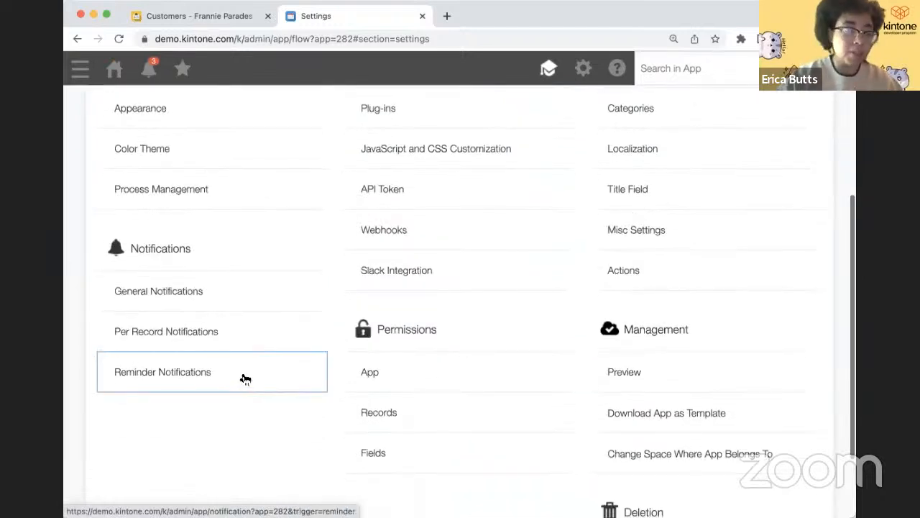
left_click(245, 380)
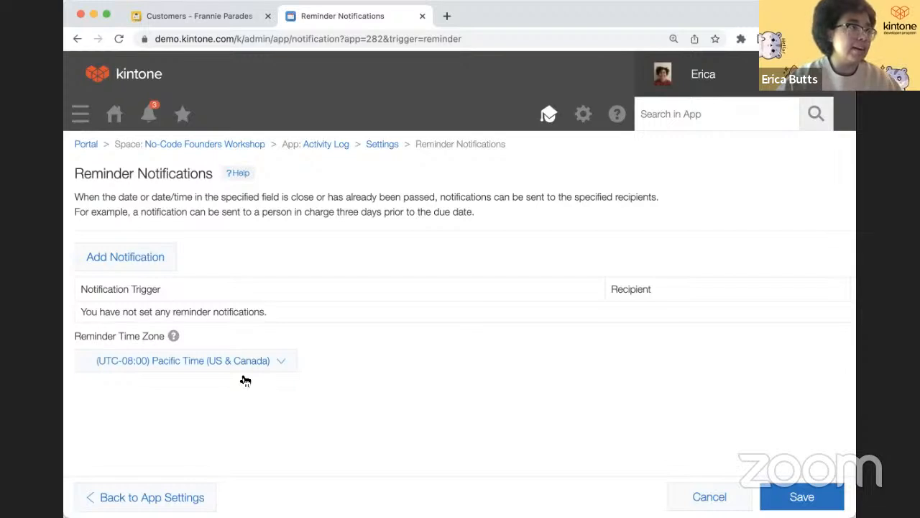
- Add a reminder triggered 5 days after Date Contacted
left_click(156, 267)
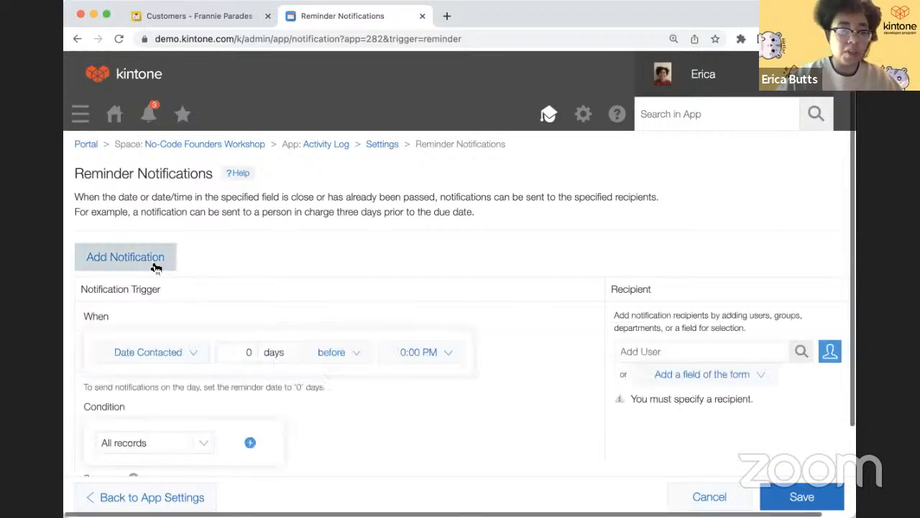
left_click(185, 354)
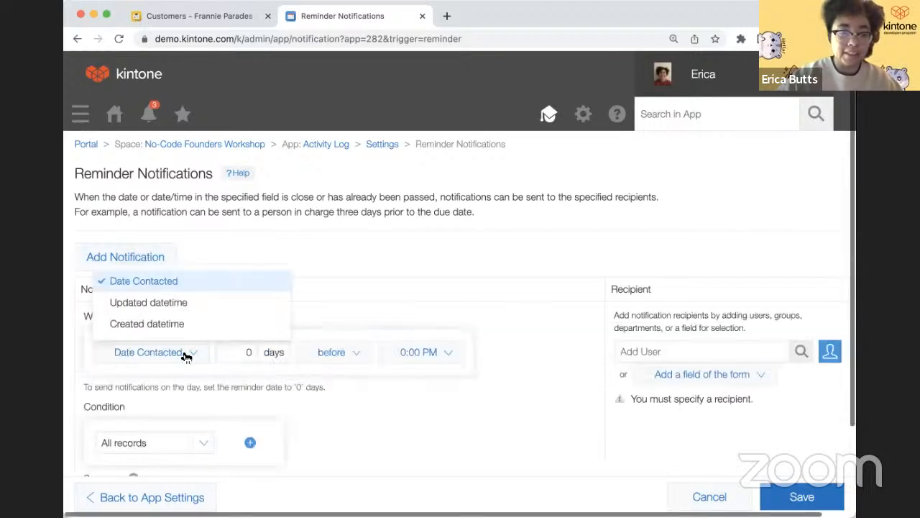
left_click(351, 288)
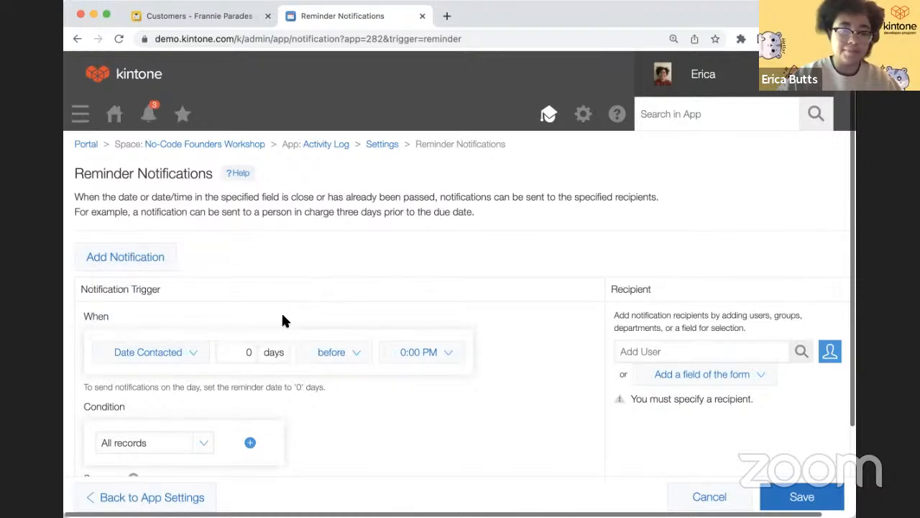
scroll(314, 318, "down", 2)
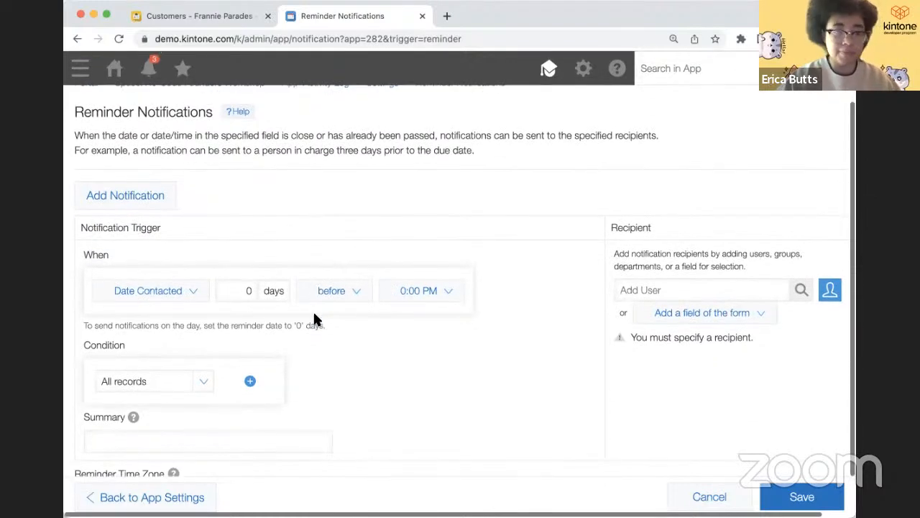
left_click(244, 293)
type("5")
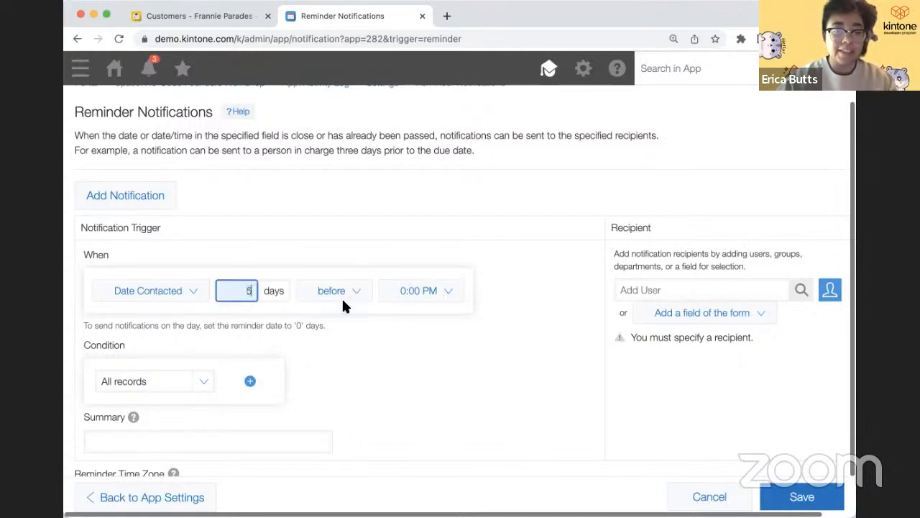
left_click(343, 301)
left_click(343, 339)
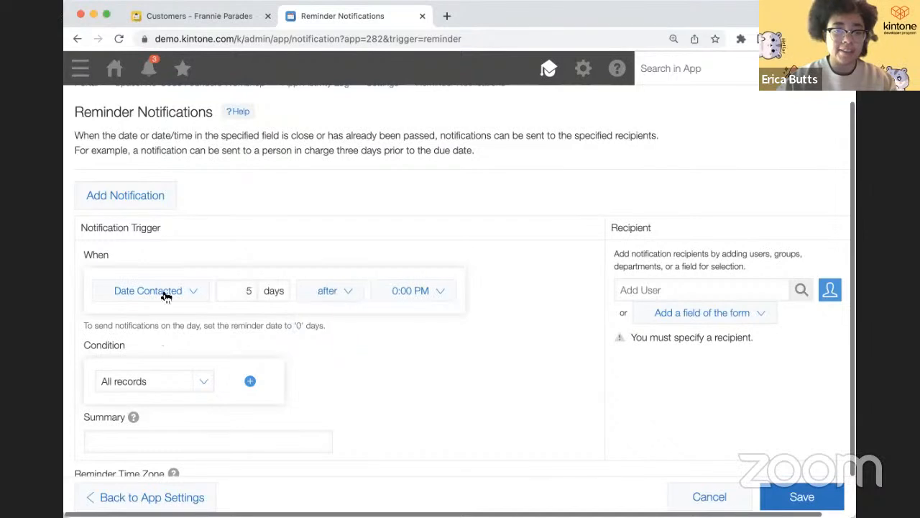
- Give the reminder the summary 'Follow up with the customer.' for Created by, and save it
left_click(167, 443)
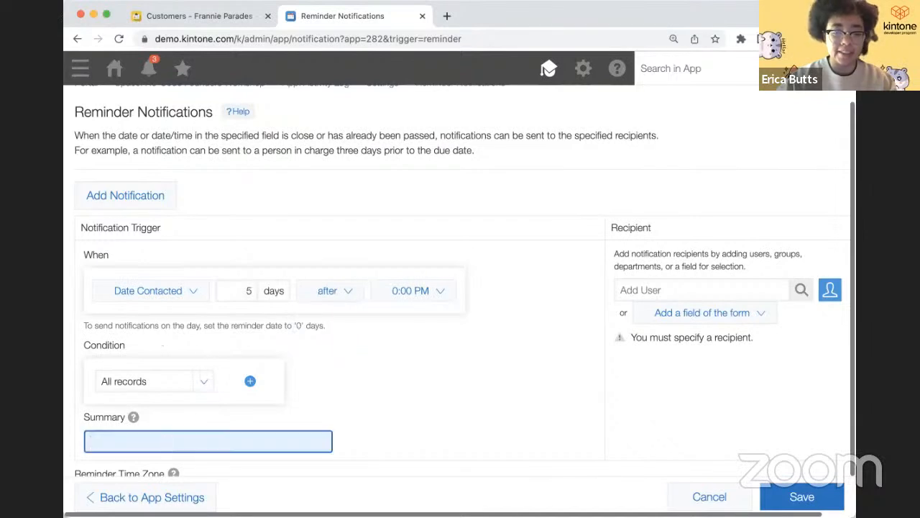
type("Follow up wi")
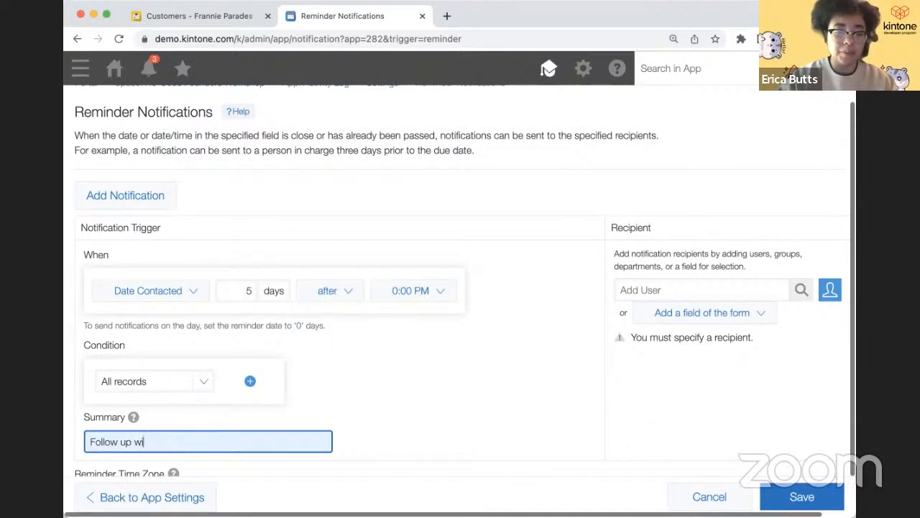
type("th the customer.")
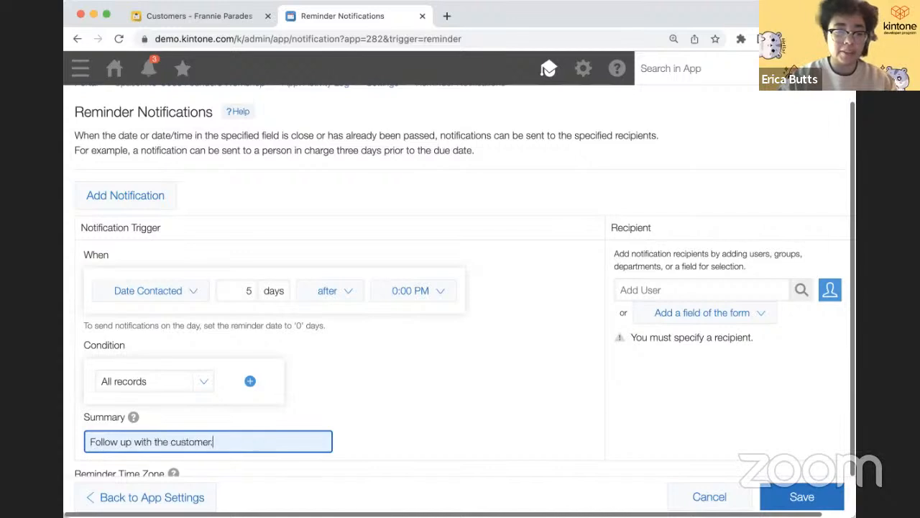
scroll(510, 339, "down", 1)
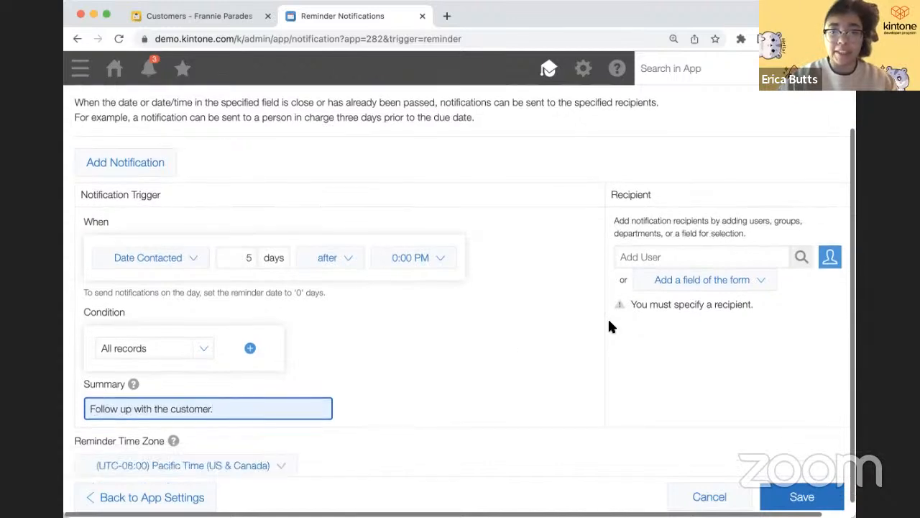
scroll(608, 320, "right", 2)
left_click(644, 278)
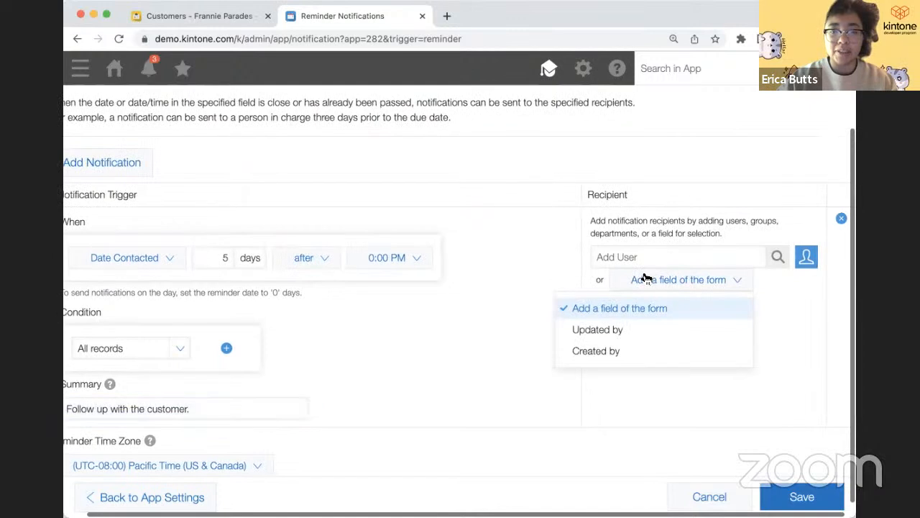
left_click(632, 352)
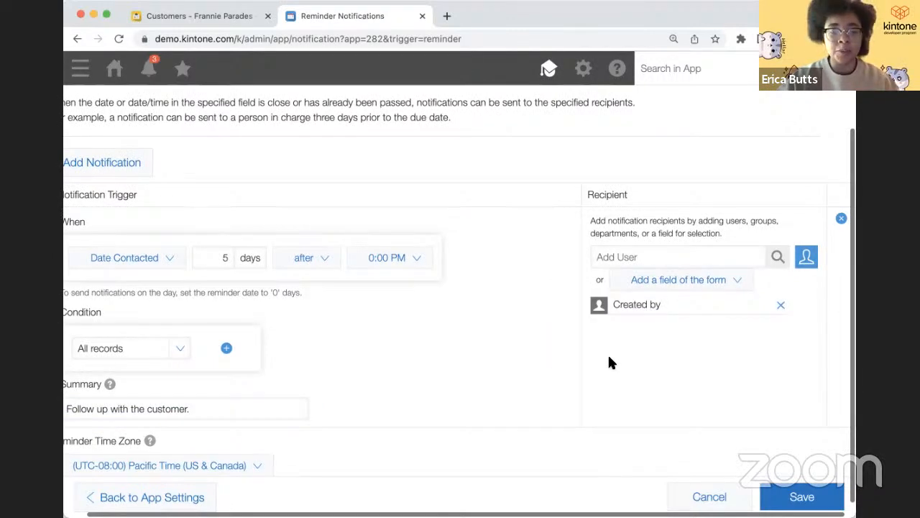
scroll(304, 353, "left", 3)
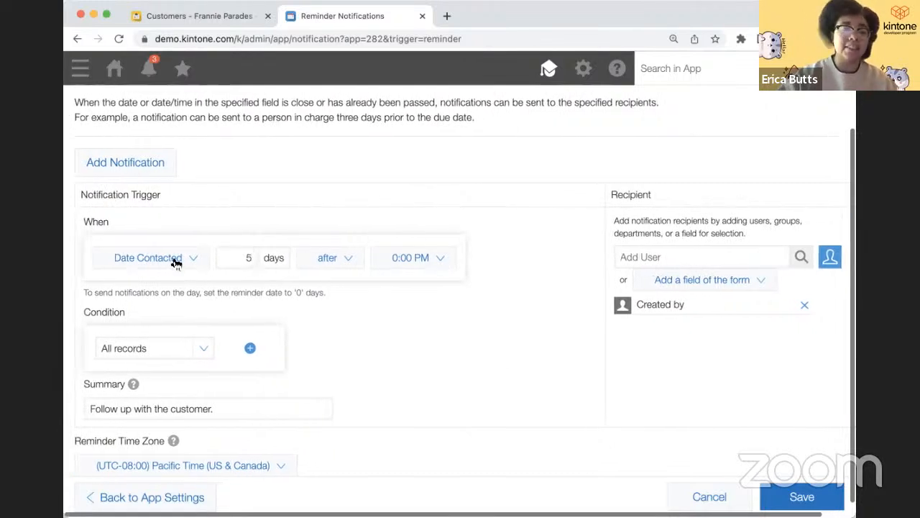
triple_click(192, 409)
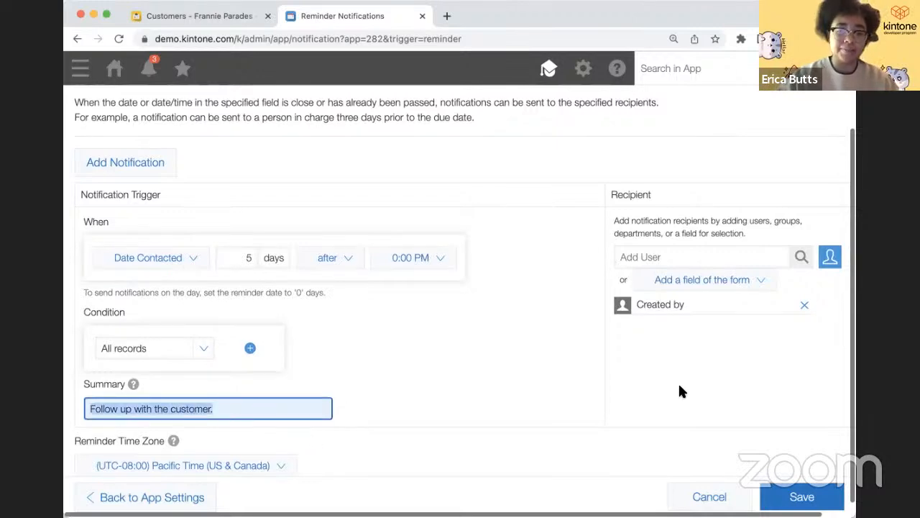
left_click(780, 499)
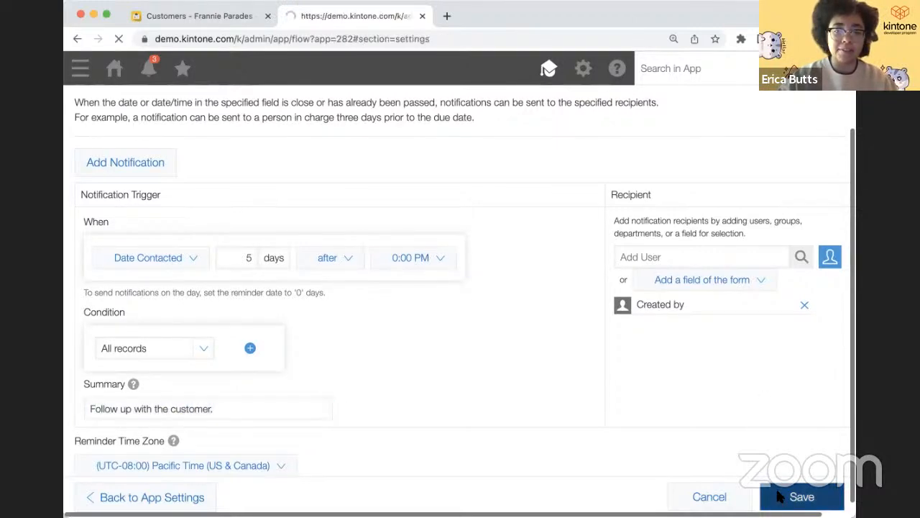
left_click(761, 234)
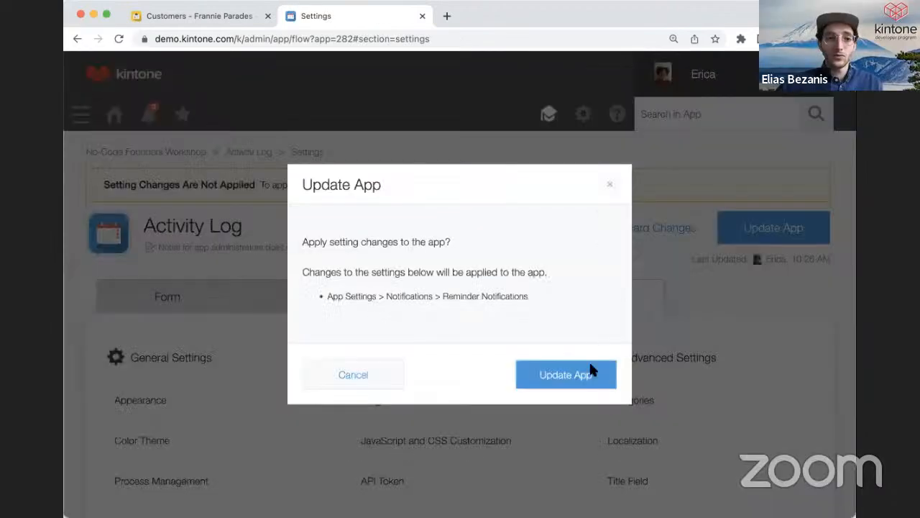
- Apply the update, open record 2, check the notifications, then go back to the Piteå record
left_click(588, 397)
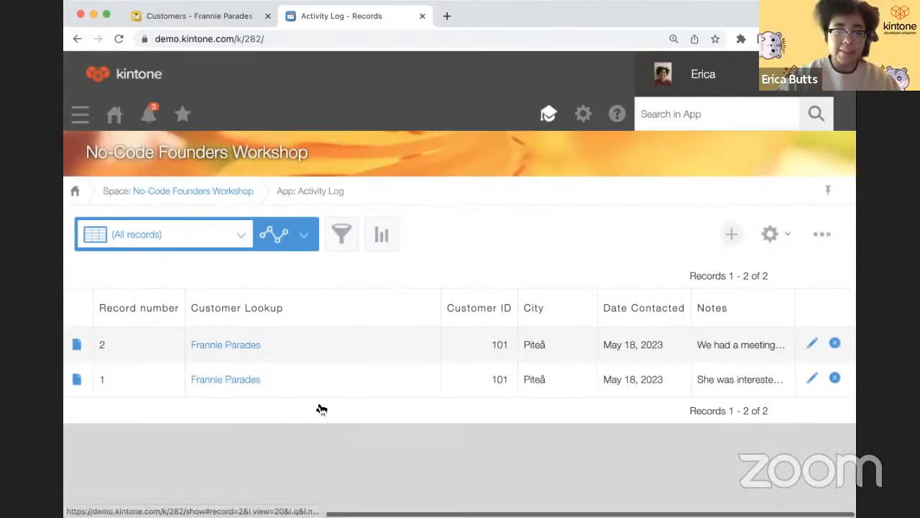
left_click(77, 349)
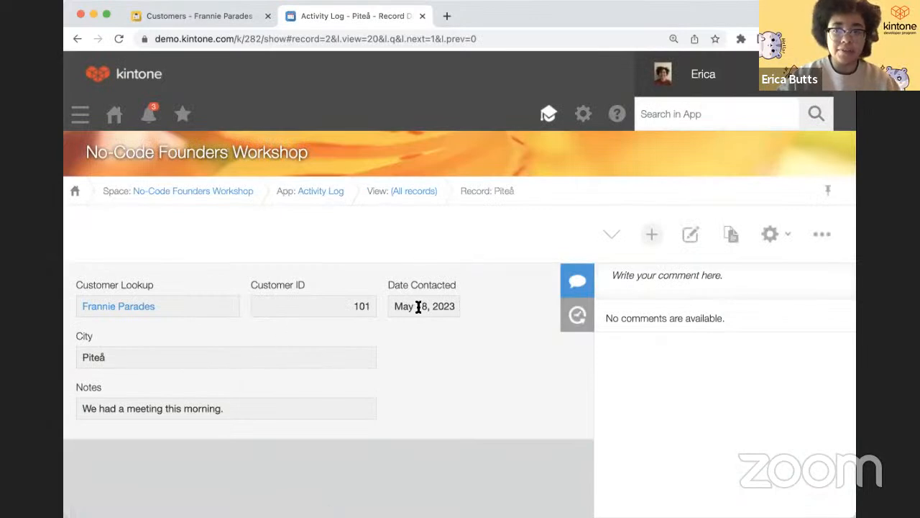
double_click(418, 307)
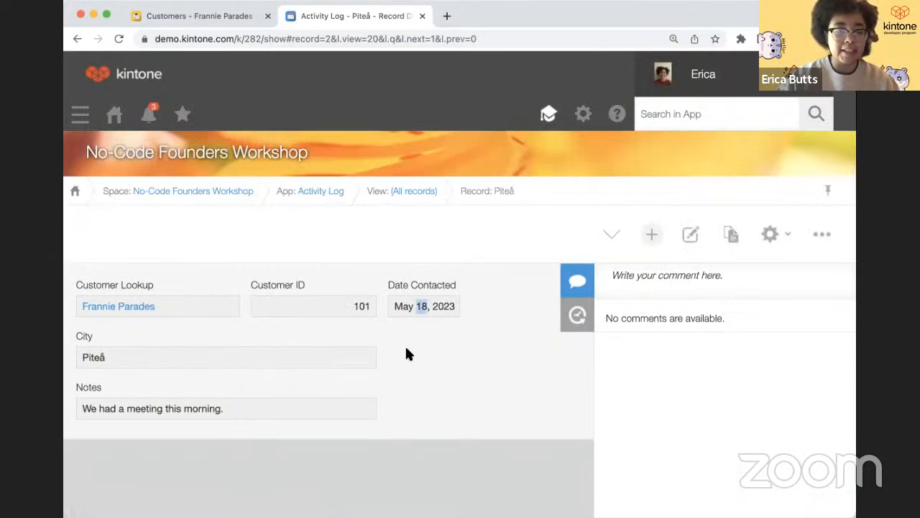
left_click(150, 117)
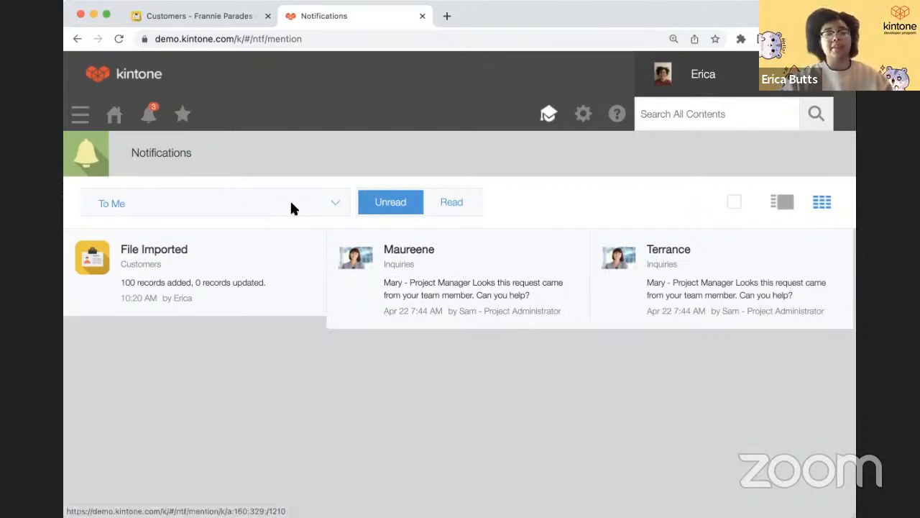
left_click(78, 40)
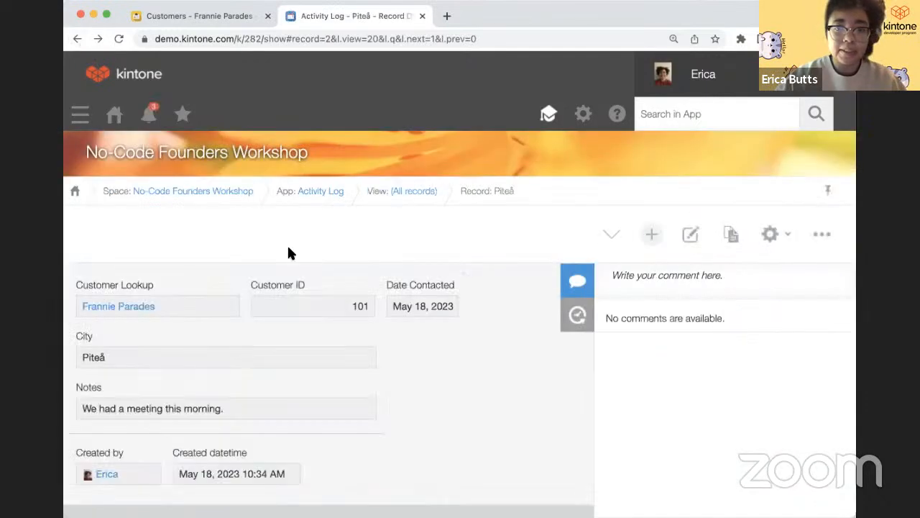
- Remove Everyone's Delete records permission in the app permissions and save
left_click(768, 238)
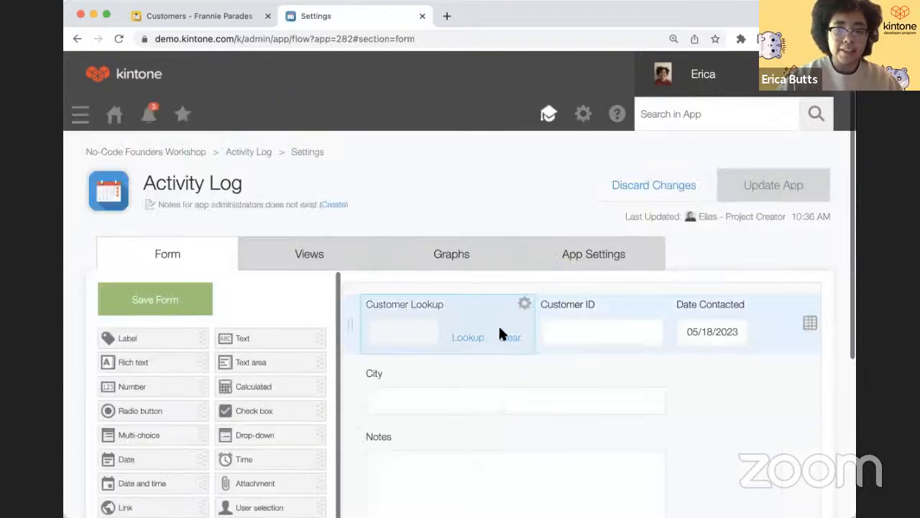
left_click(571, 263)
scroll(452, 399, "down", 5)
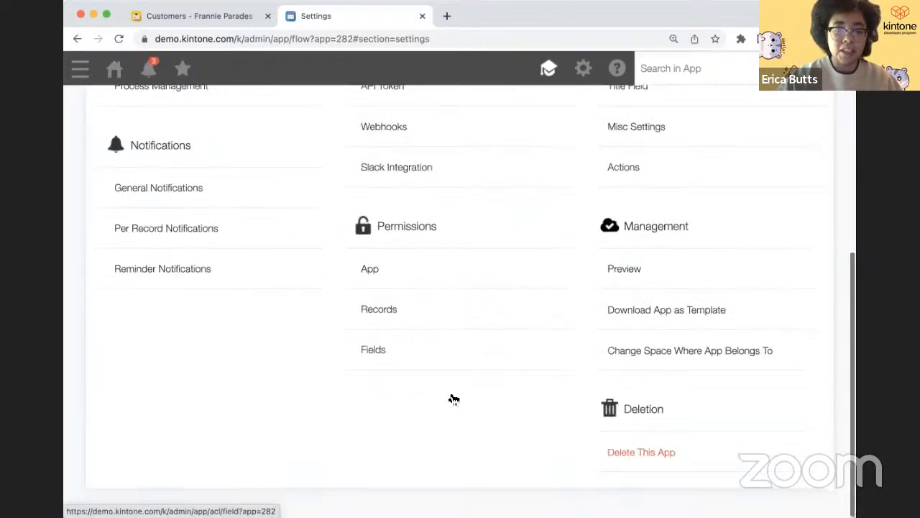
left_click(428, 274)
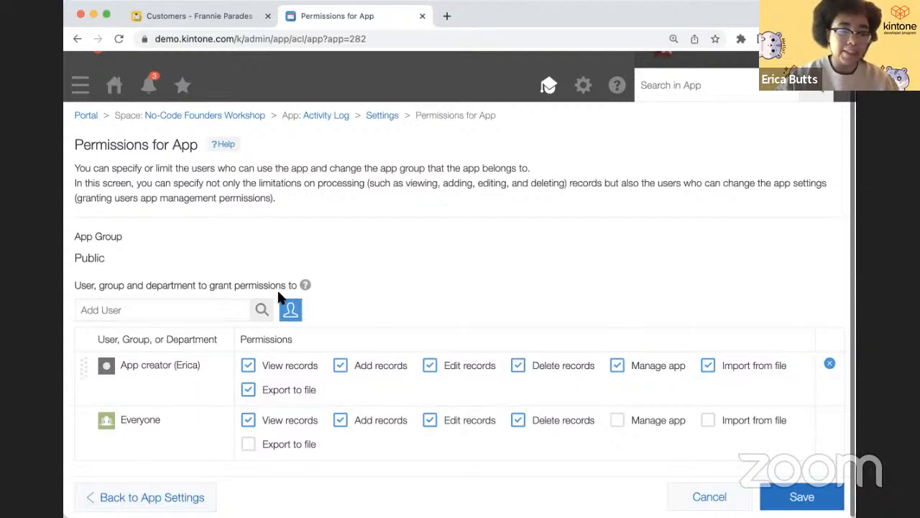
left_click(517, 422)
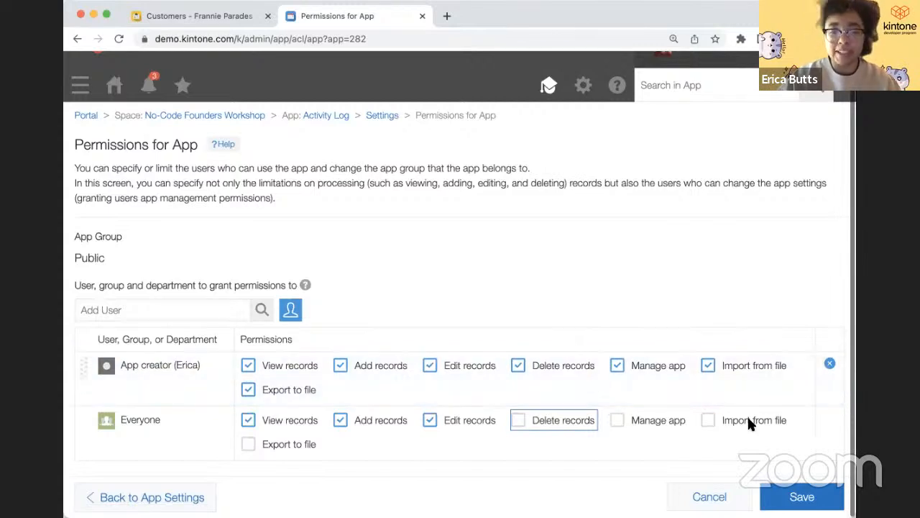
left_click(791, 497)
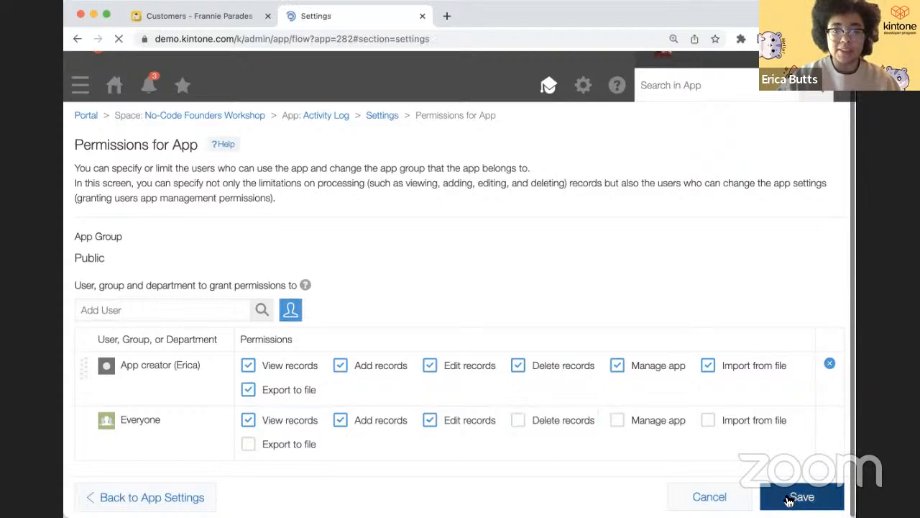
- Update the Activity Log app to apply the permission change
left_click(721, 237)
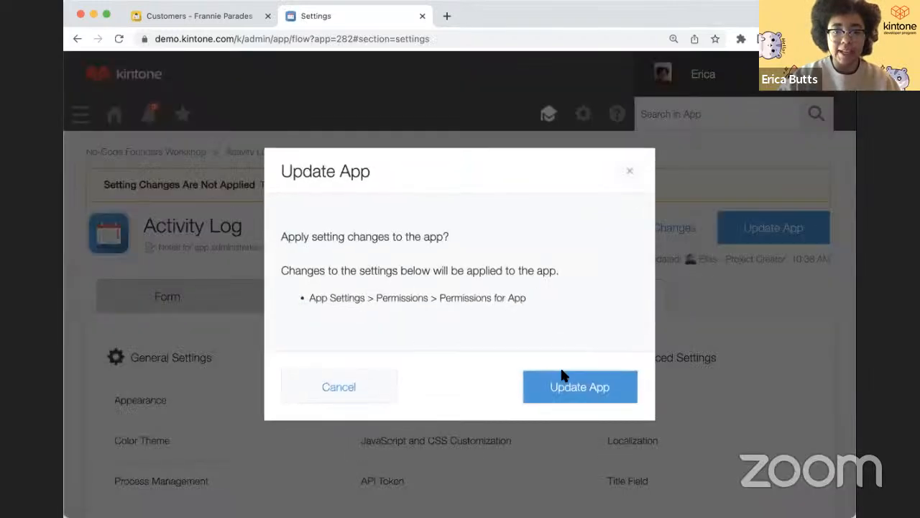
left_click(565, 378)
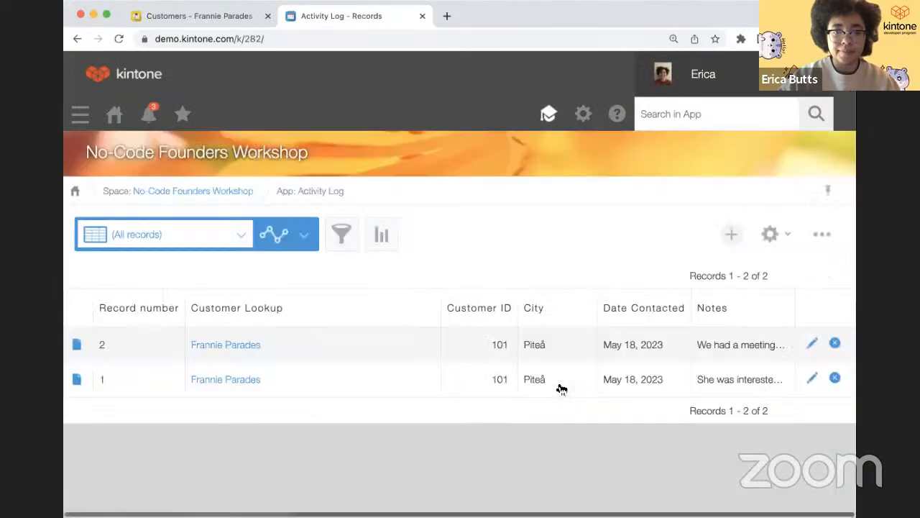
left_click(767, 244)
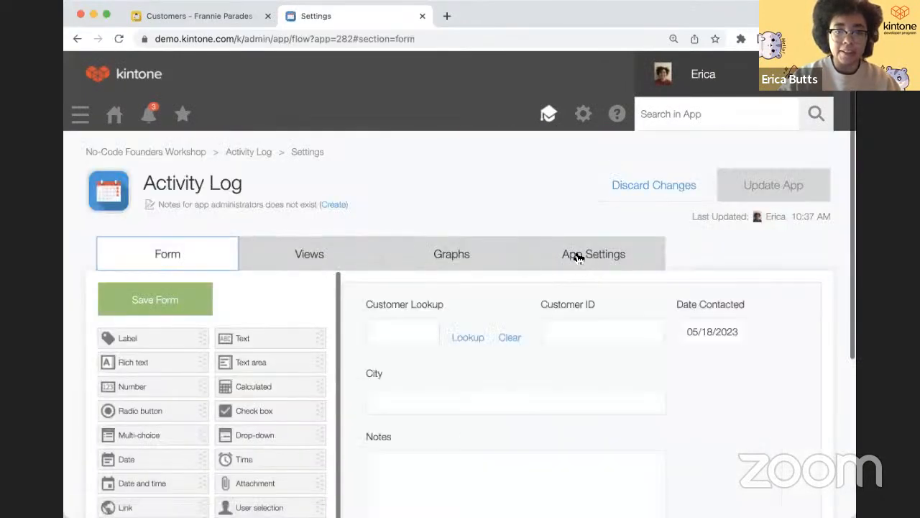
- Add a new record permission set filtered on the City field
left_click(579, 257)
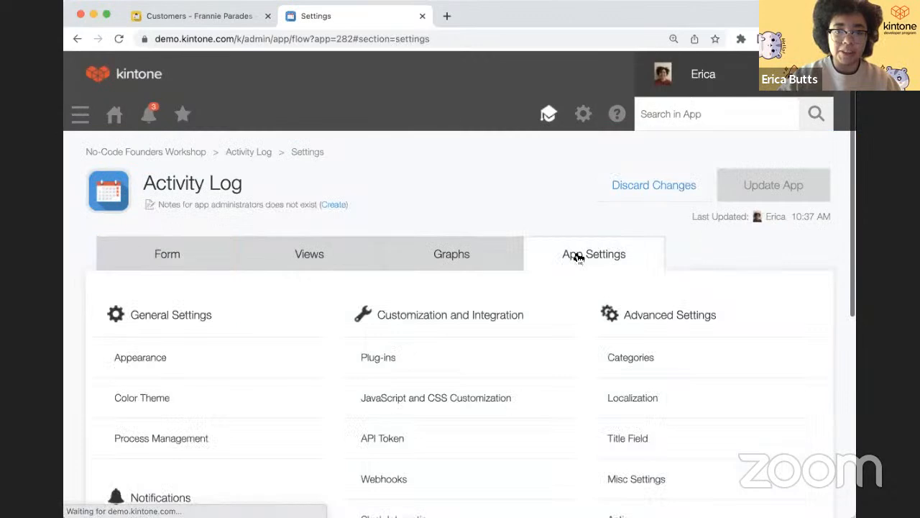
scroll(437, 409, "down", 5)
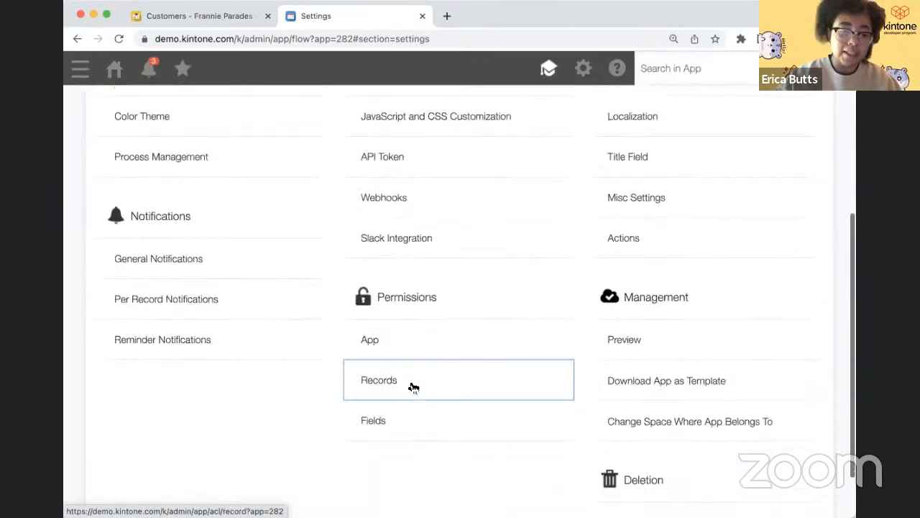
left_click(417, 392)
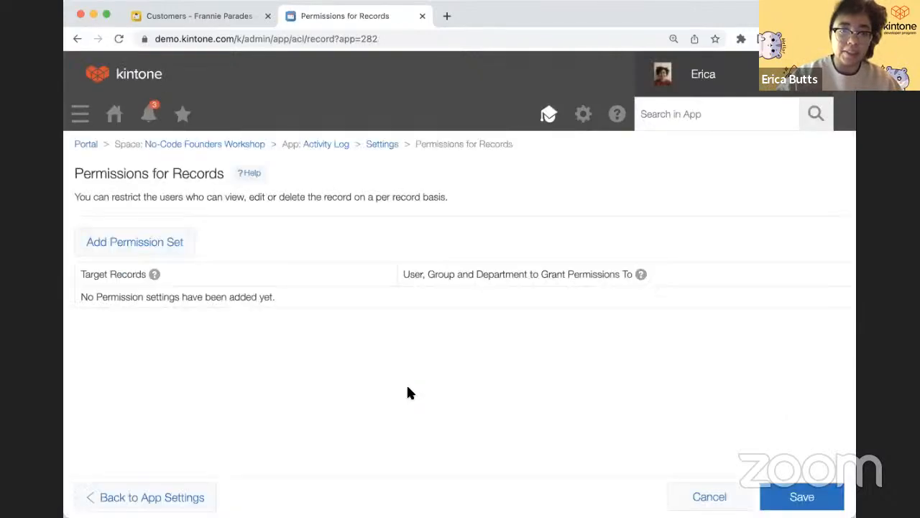
left_click(161, 252)
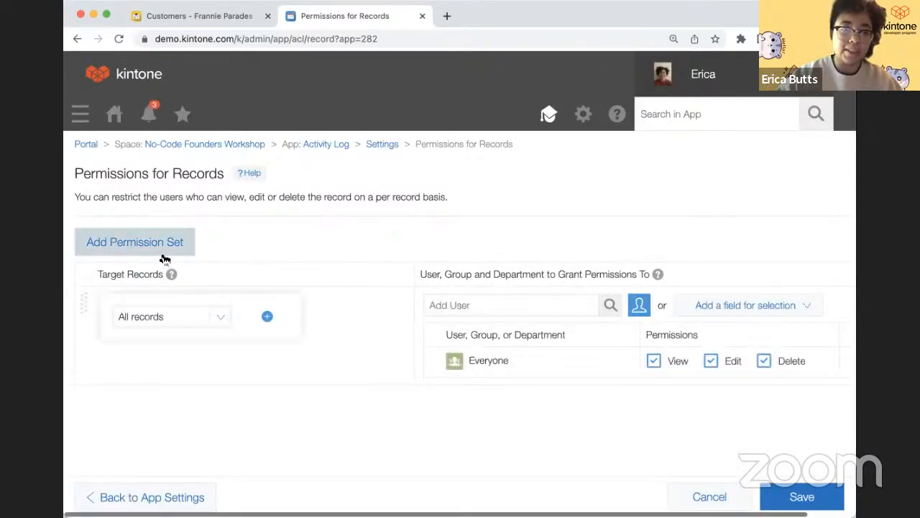
left_click(218, 319)
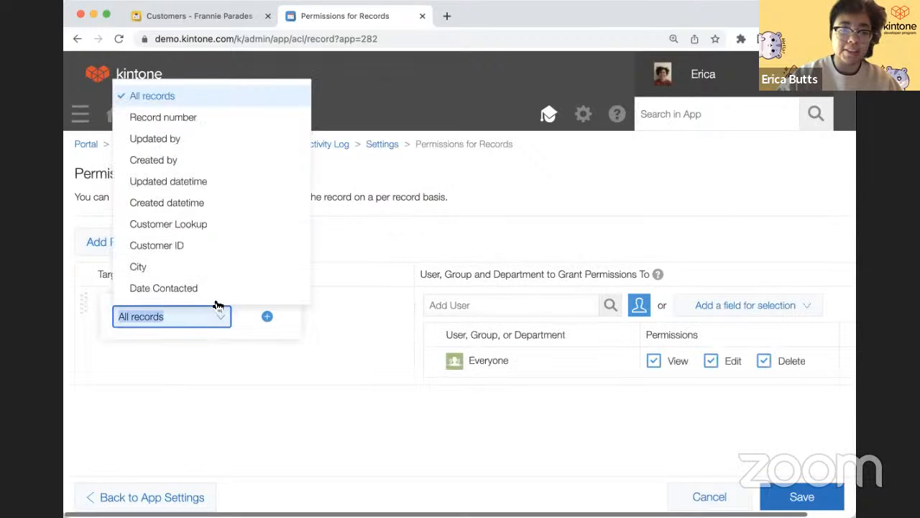
left_click(217, 268)
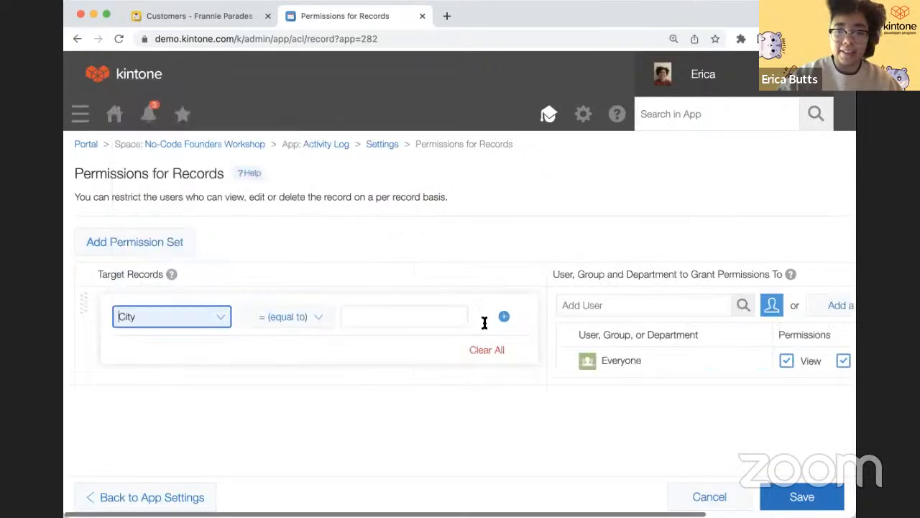
- Match City to Houston, remove Everyone's delete right, and leave without saving
scroll(626, 363, "right", 4)
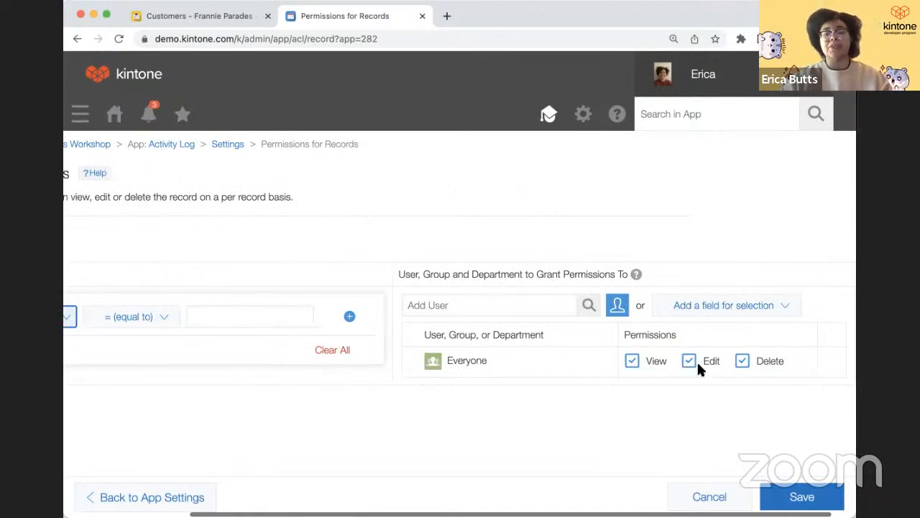
scroll(581, 402, "left", 3)
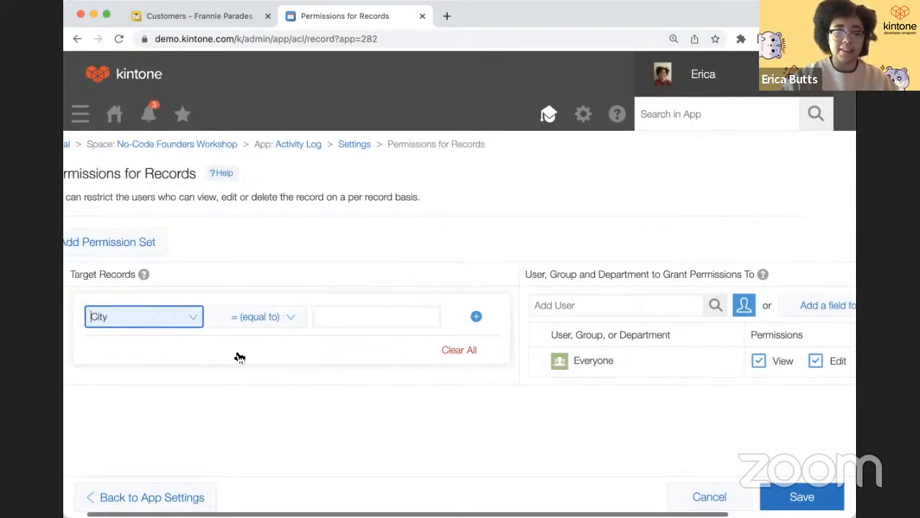
left_click(338, 314)
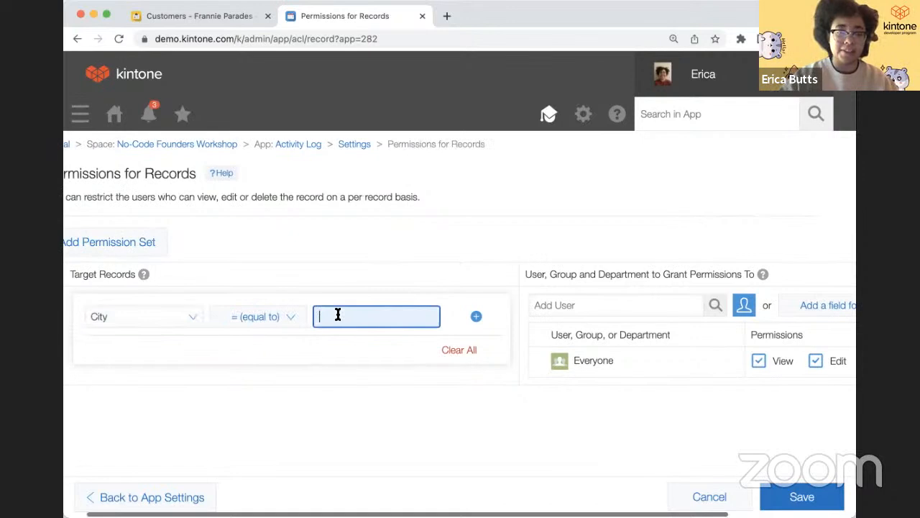
type("Houston")
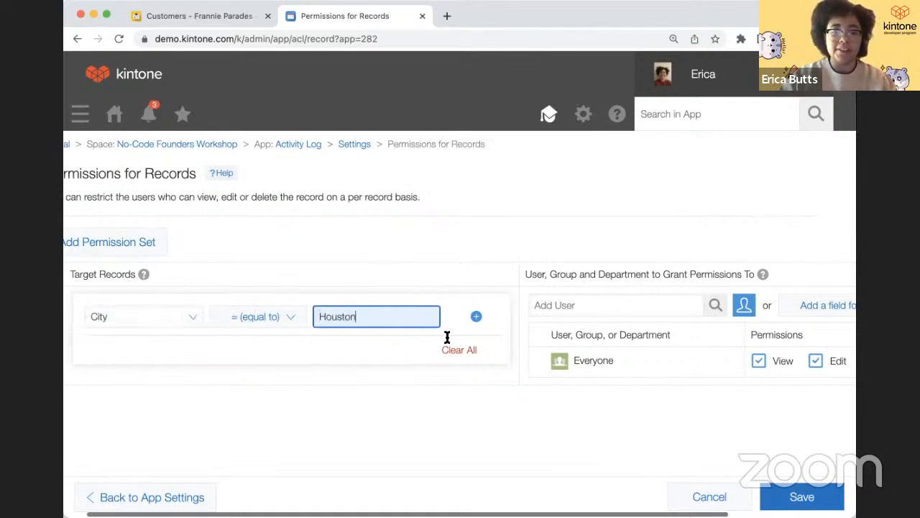
scroll(445, 339, "right", 4)
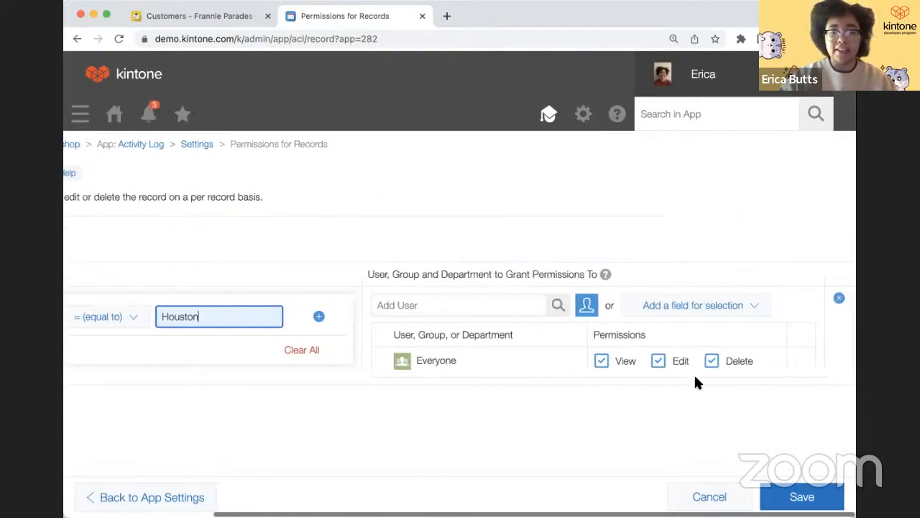
left_click(714, 364)
scroll(515, 426, "left", 3)
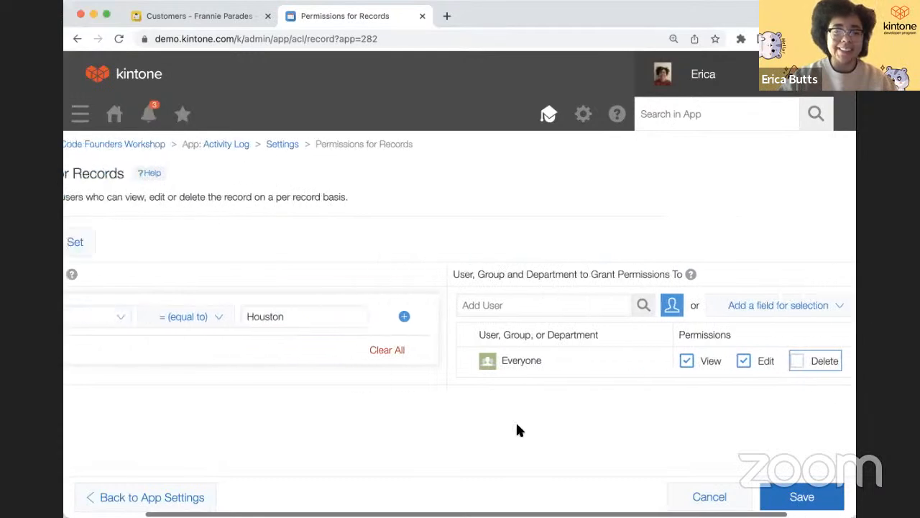
scroll(518, 425, "left", 2)
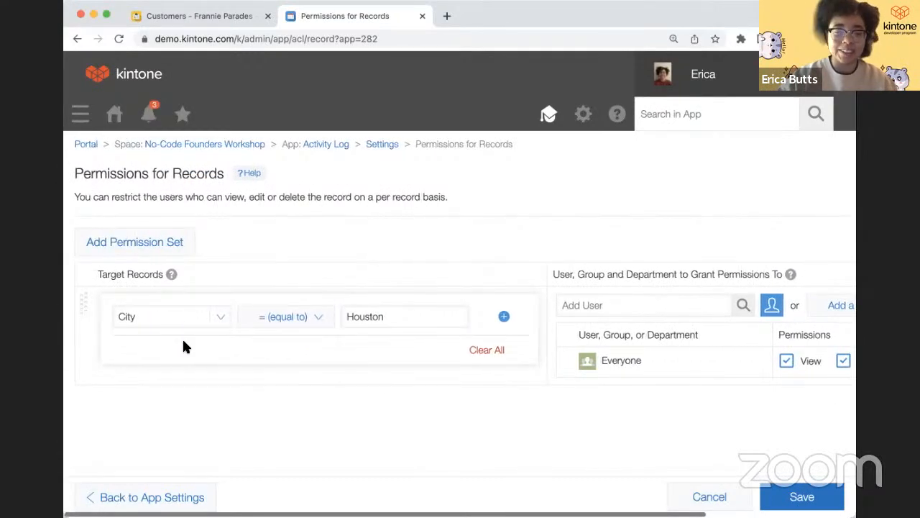
left_click(383, 145)
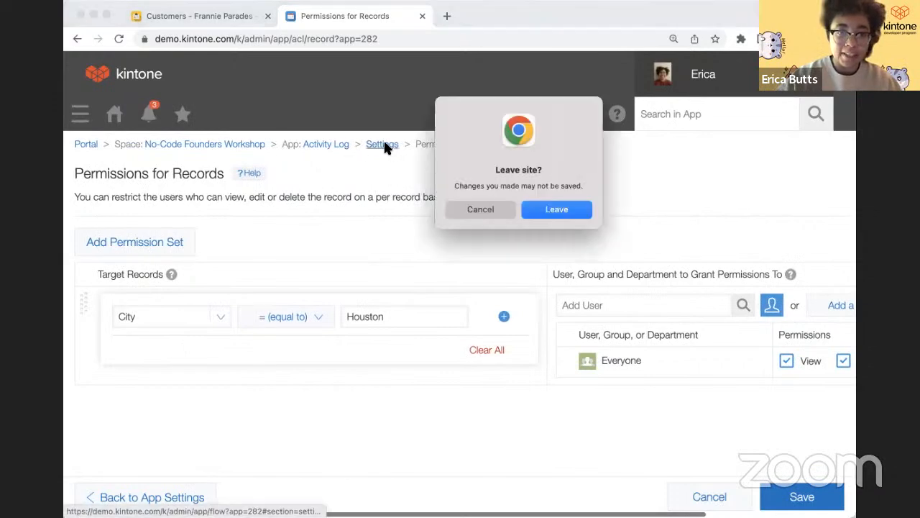
- Discard the record permission draft, then add a field permission set for City
left_click(554, 211)
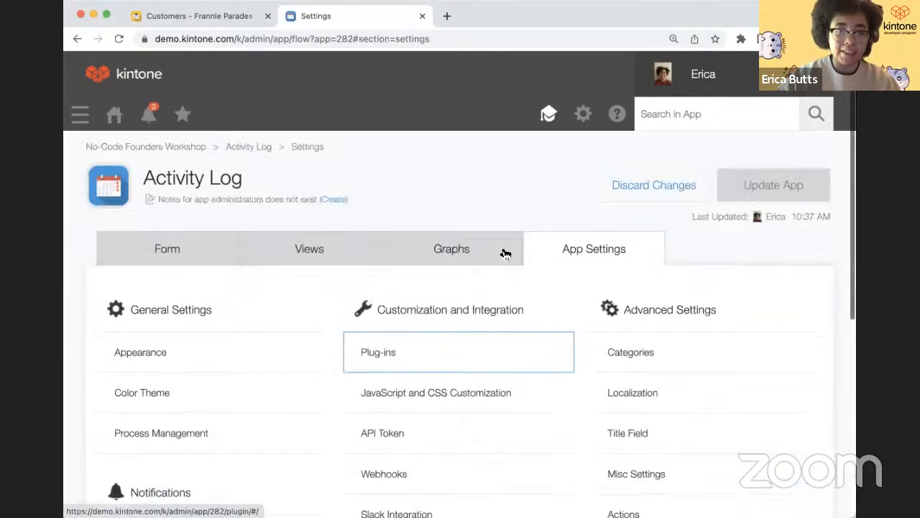
scroll(446, 324, "down", 5)
left_click(410, 364)
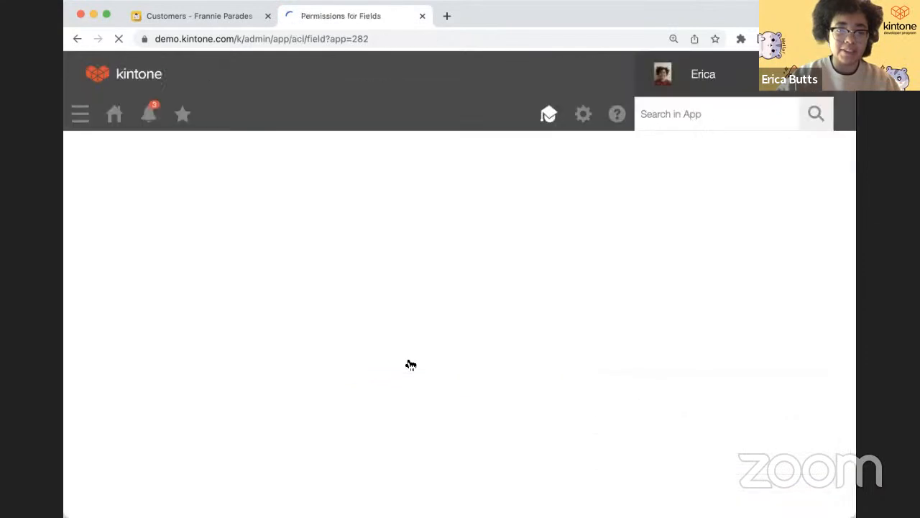
left_click(100, 252)
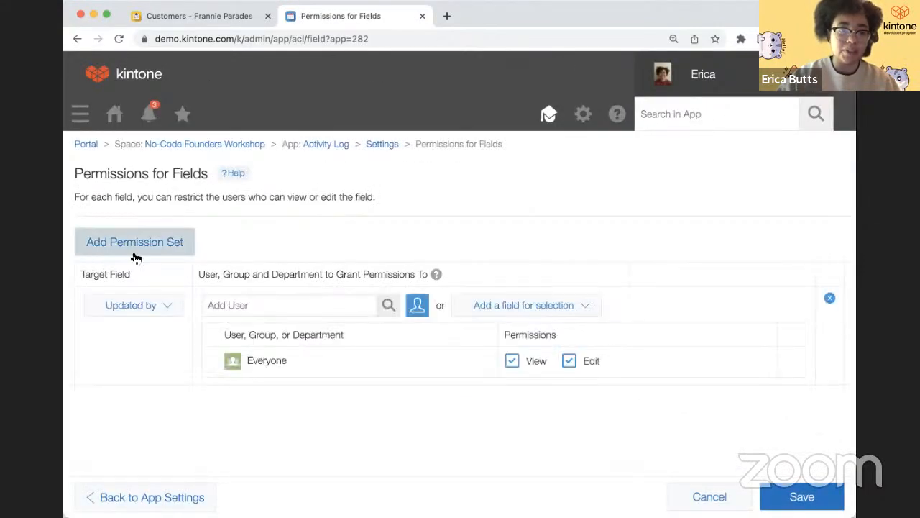
left_click(167, 309)
left_click(164, 240)
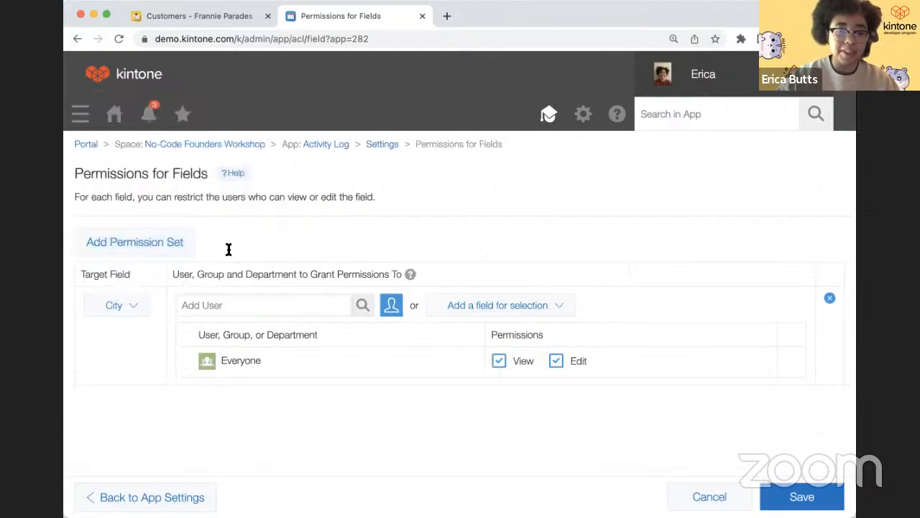
- Remove Everyone's view and edit access to City, then leave without saving
left_click(553, 362)
left_click(502, 365)
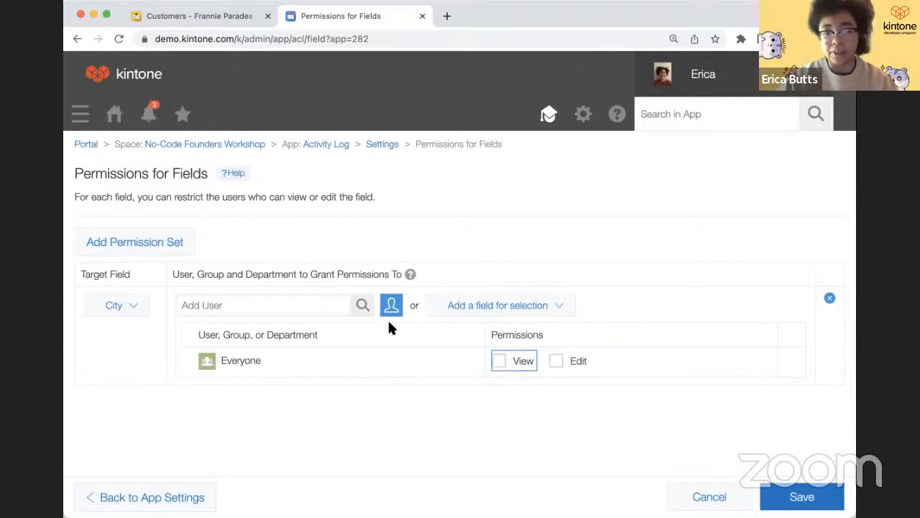
left_click(383, 145)
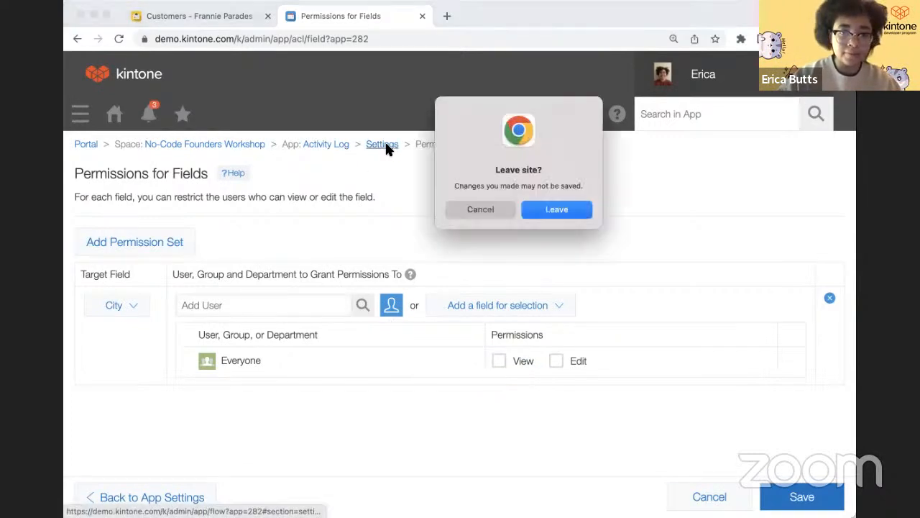
left_click(547, 209)
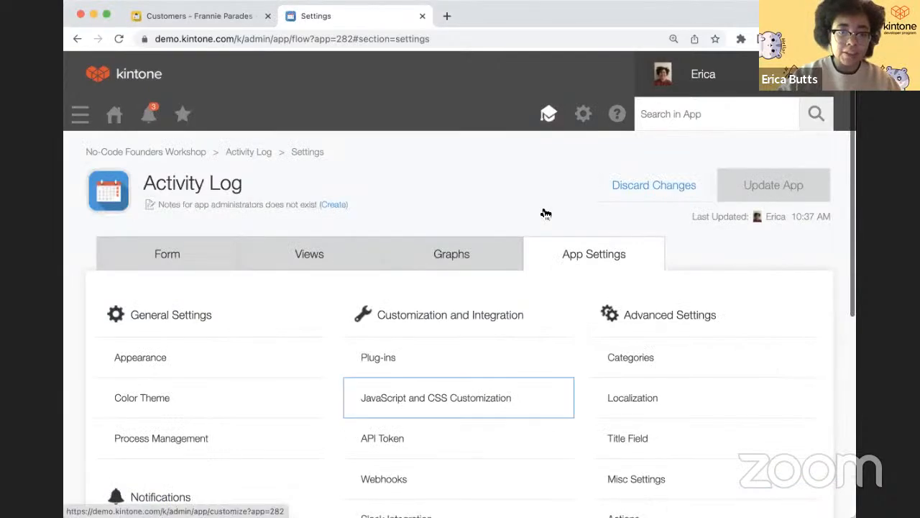
- Scroll through the Activity Log settings page and refocus the browser window
scroll(460, 397, "down", 5)
scroll(460, 395, "down", 2)
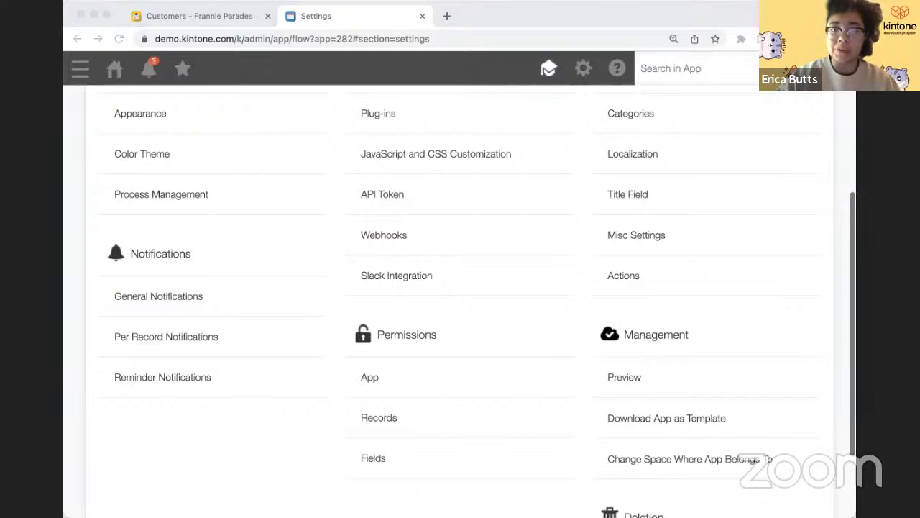
left_click(336, 199)
scroll(335, 199, "up", 5)
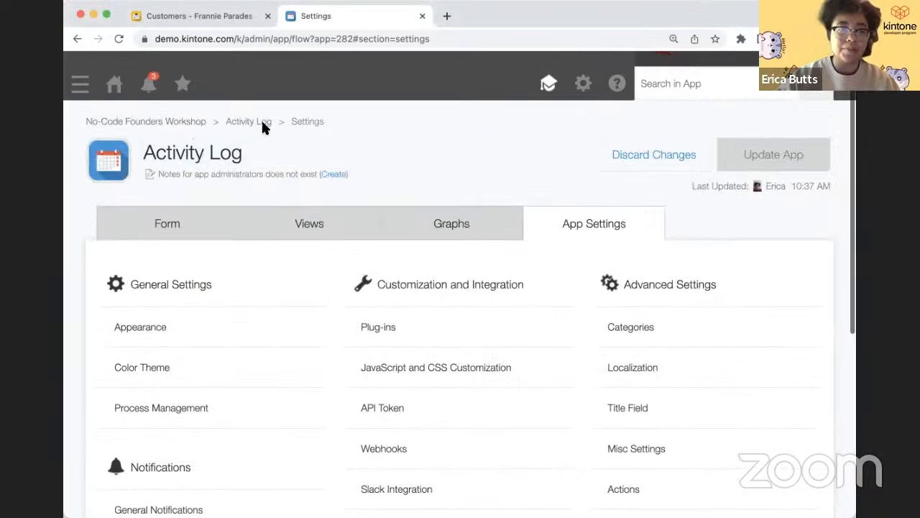
- Close the Activity Log settings tab to return to the Customers record
left_click(422, 16)
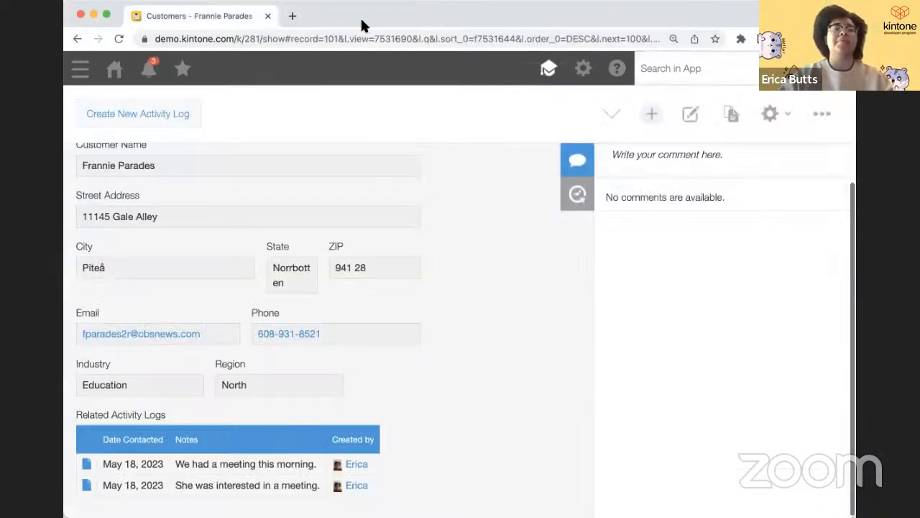
scroll(230, 186, "up", 4)
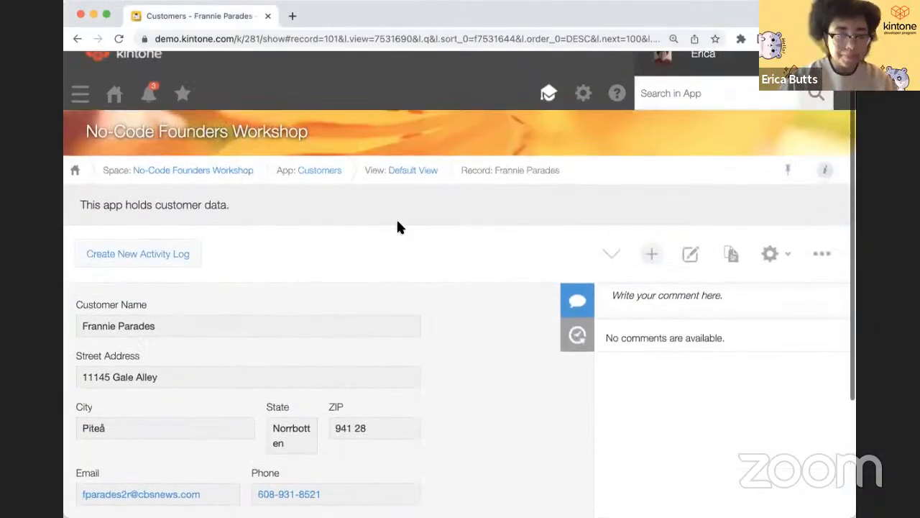
scroll(362, 266, "down", 1)
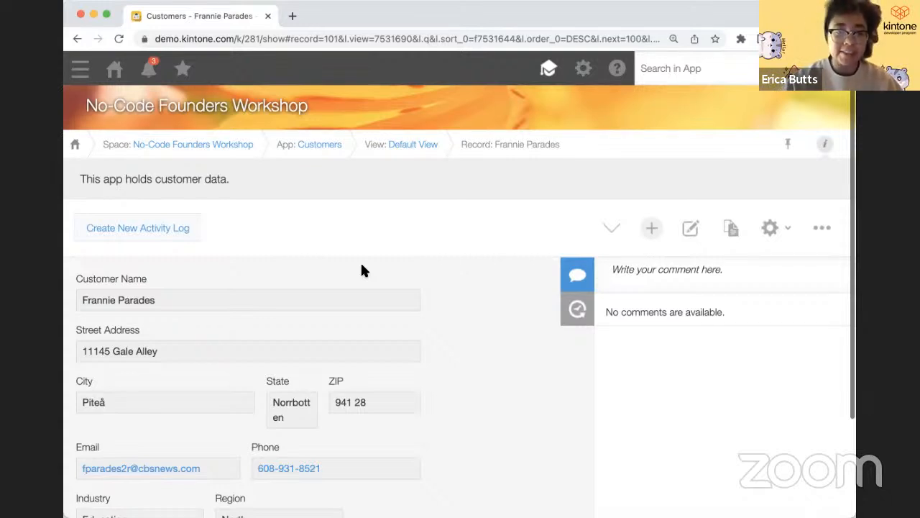
- Open the Customers app settings and go to Process Management
left_click(768, 231)
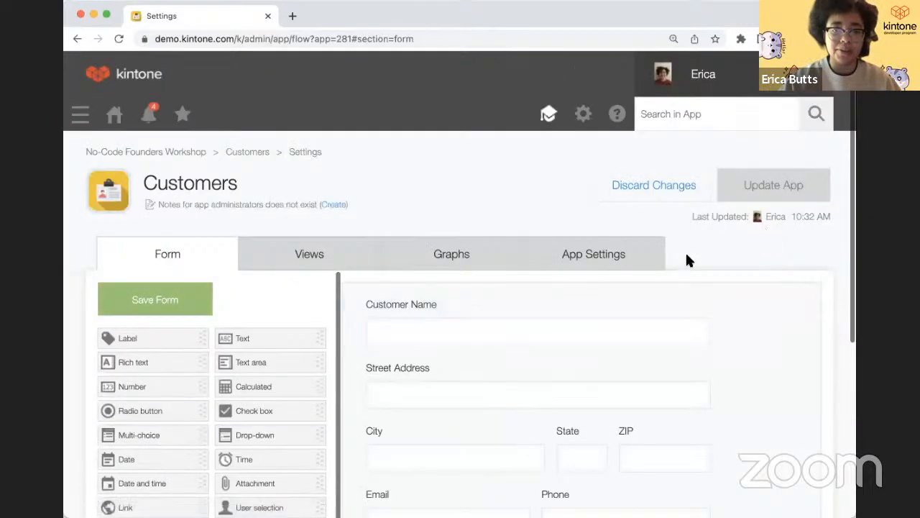
left_click(586, 261)
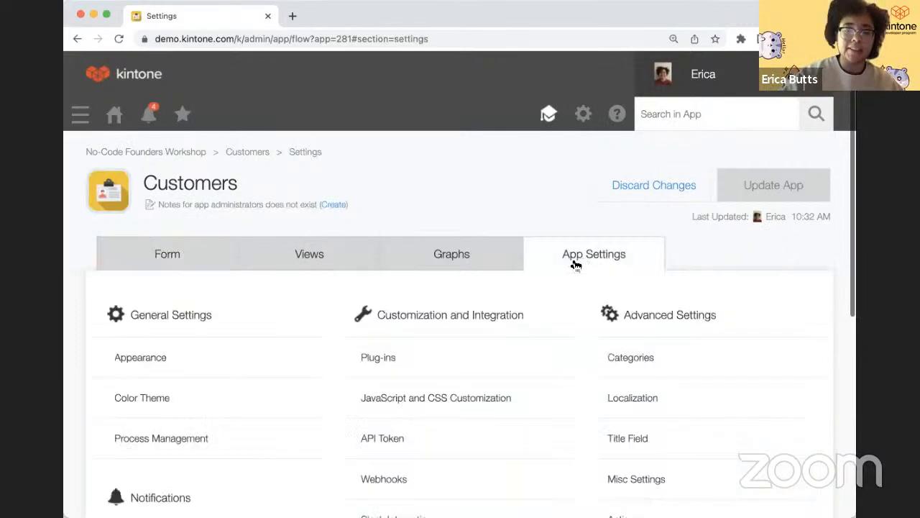
scroll(359, 324, "down", 2)
scroll(292, 336, "down", 2)
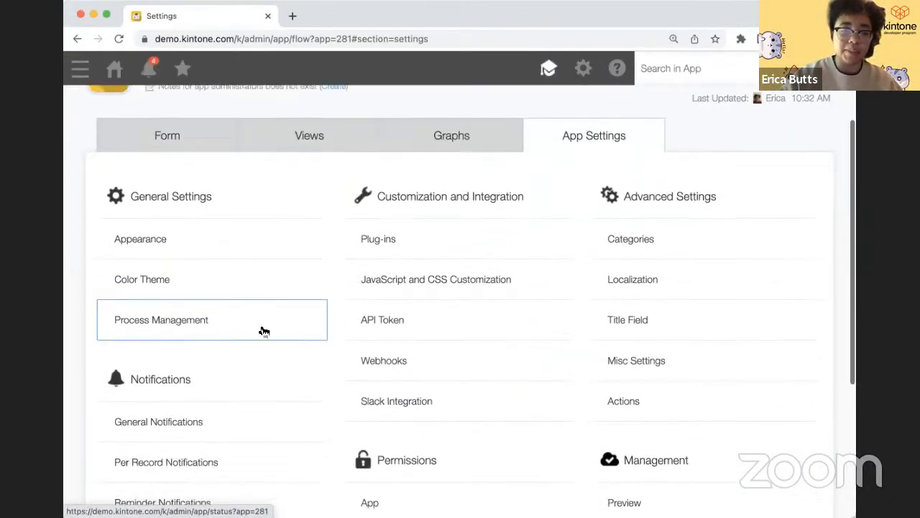
left_click(261, 327)
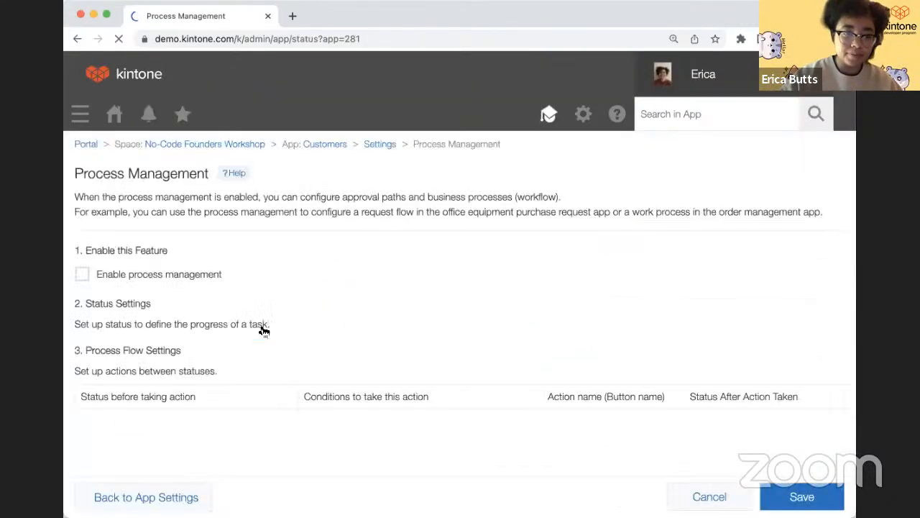
- Enable process management for the Customers app, leaving Not started unchanged
scroll(89, 290, "down", 2)
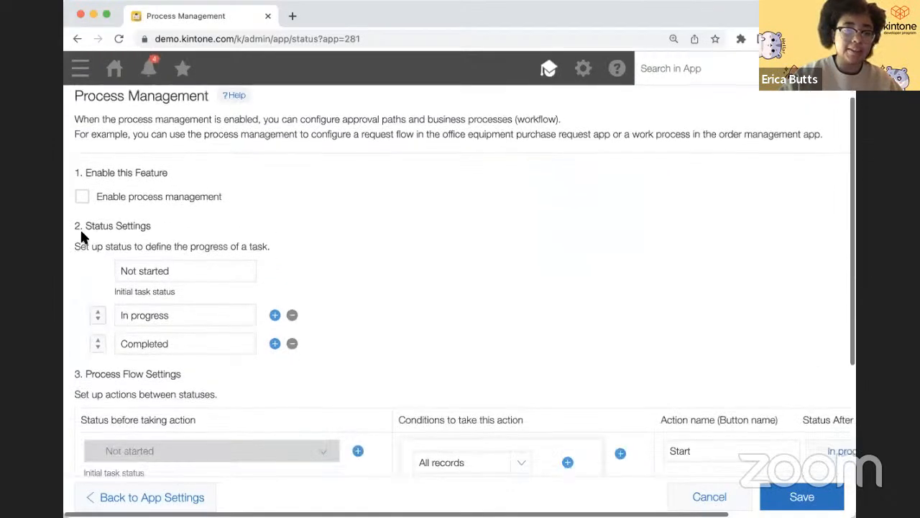
left_click(81, 197)
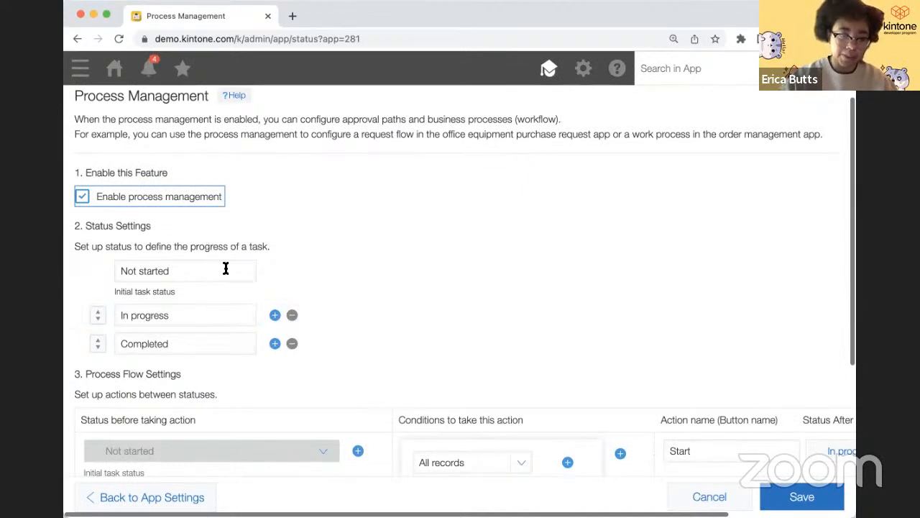
left_click(150, 271)
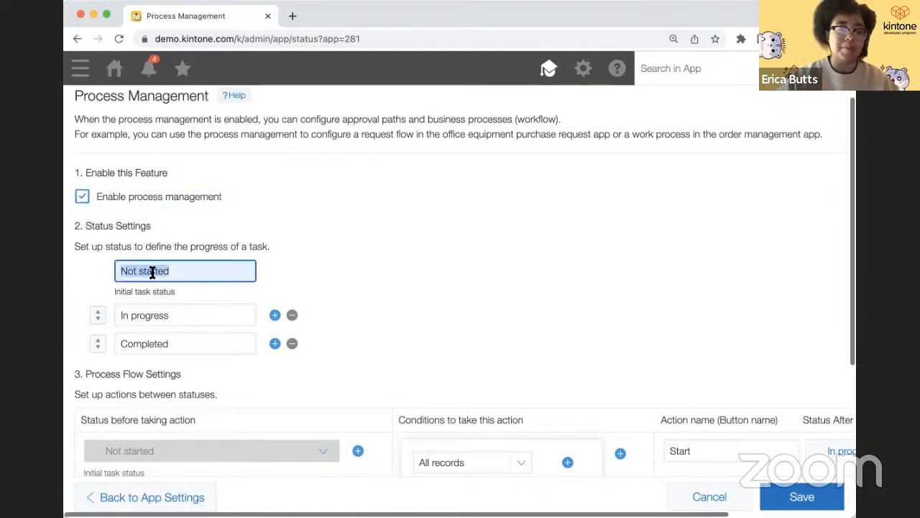
left_click(211, 295)
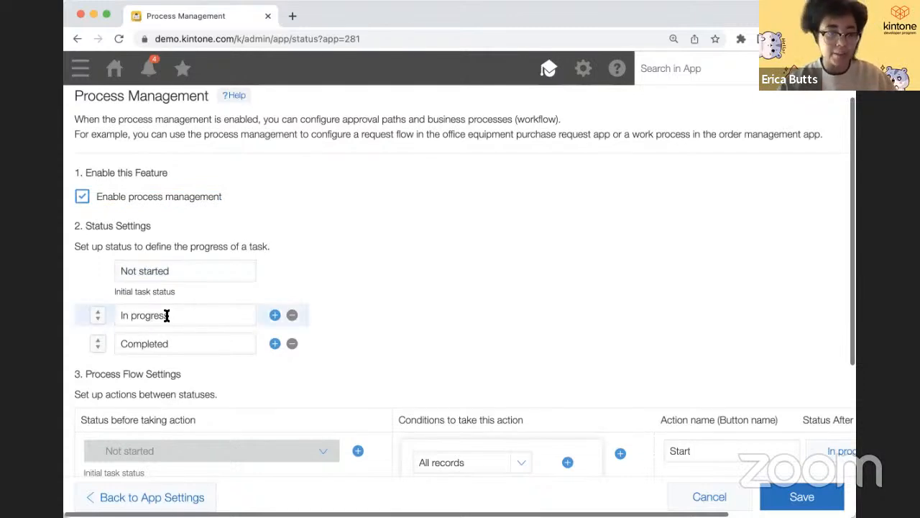
scroll(177, 353, "down", 3)
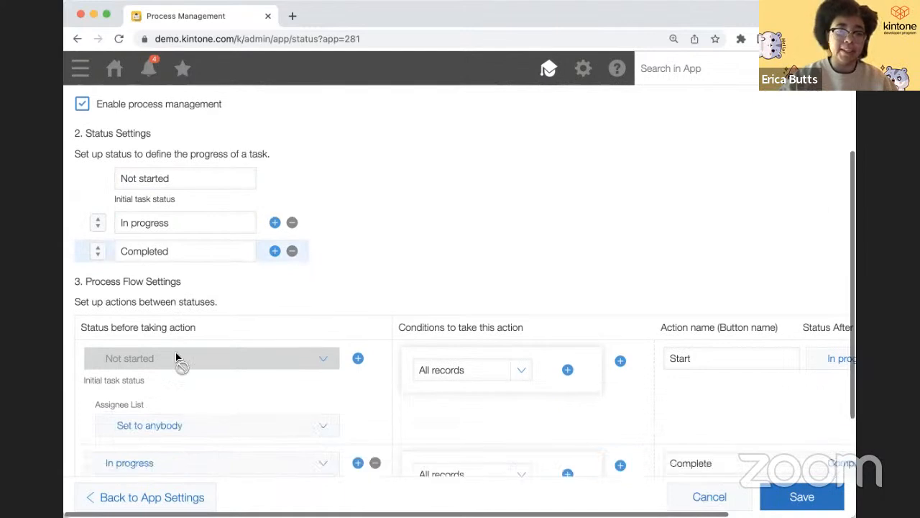
left_click(275, 243)
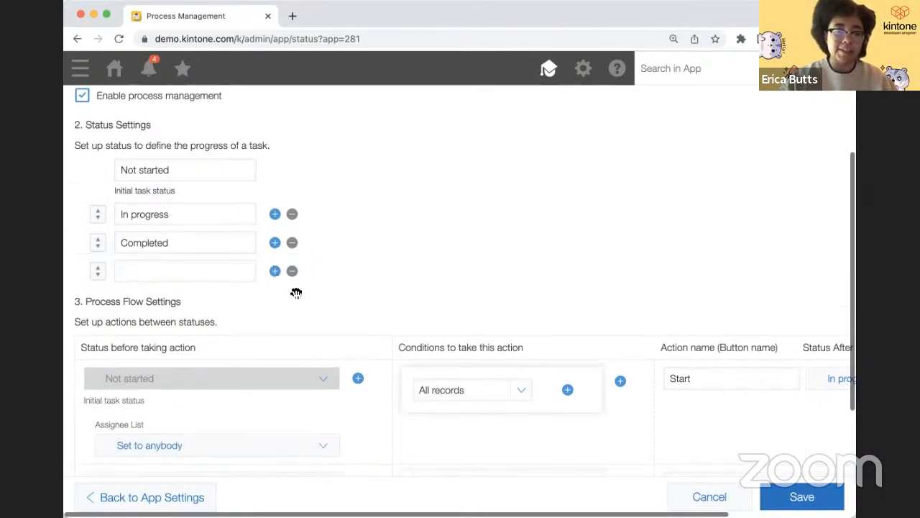
left_click(292, 271)
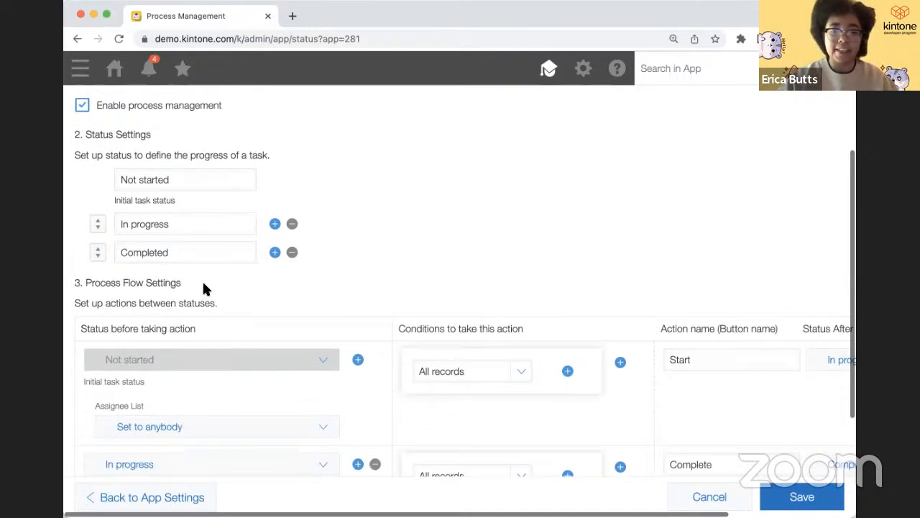
- Inspect the process flow, leaving the Complete action's single resulting status unchanged
scroll(203, 285, "down", 1)
scroll(203, 288, "down", 3)
scroll(204, 289, "right", 3)
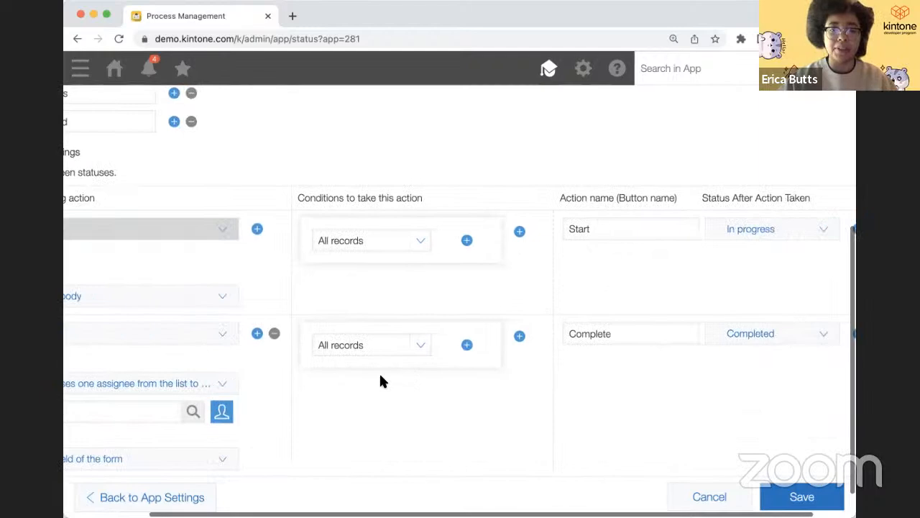
scroll(381, 381, "left", 3)
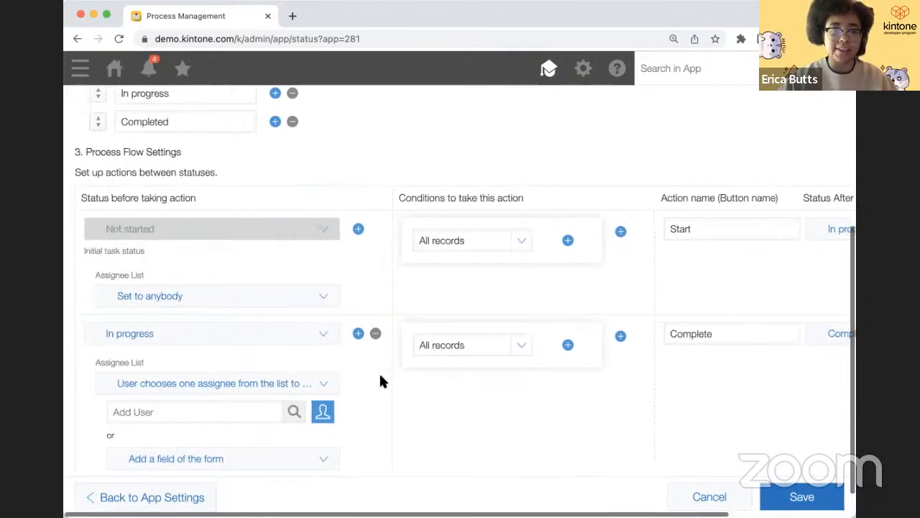
scroll(323, 349, "left", 3)
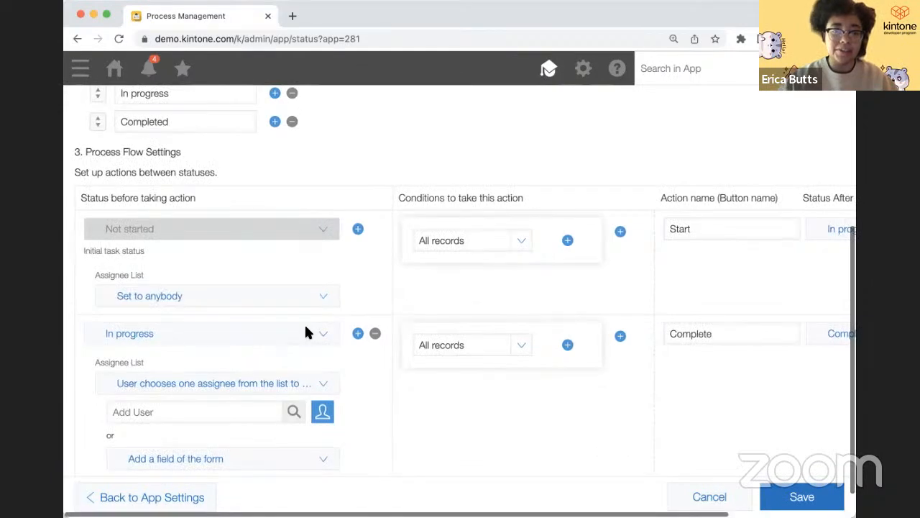
scroll(287, 364, "right", 4)
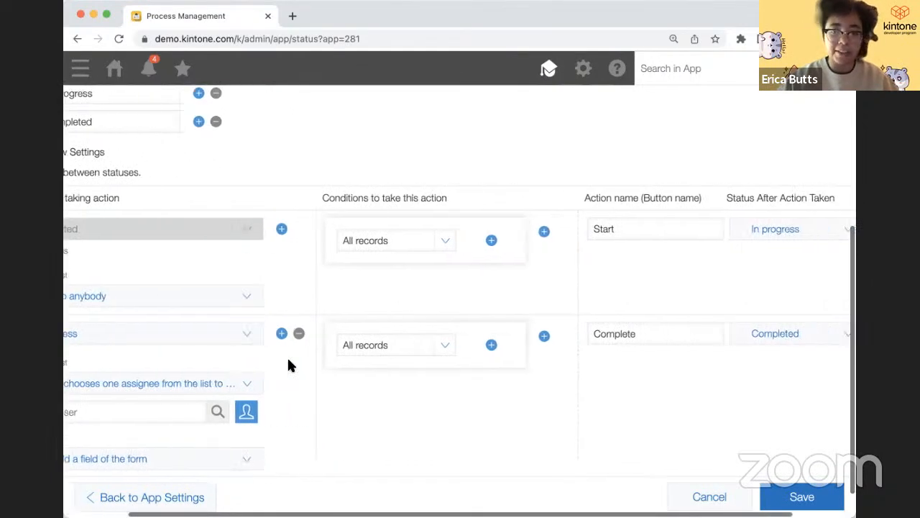
scroll(287, 365, "right", 2)
scroll(627, 363, "right", 2)
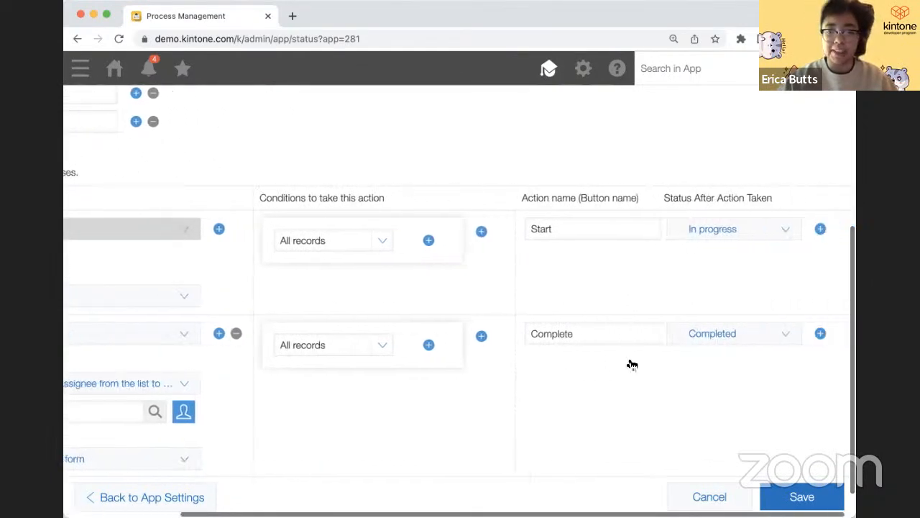
left_click(821, 334)
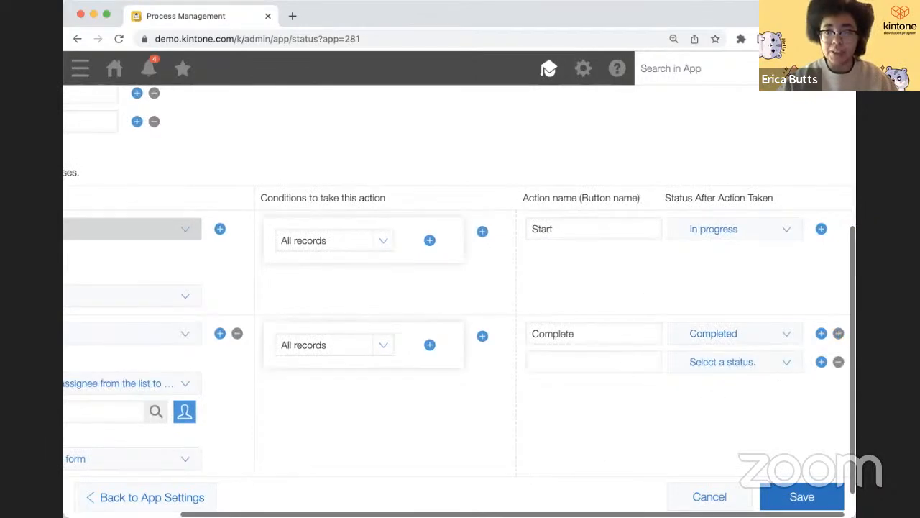
left_click(838, 361)
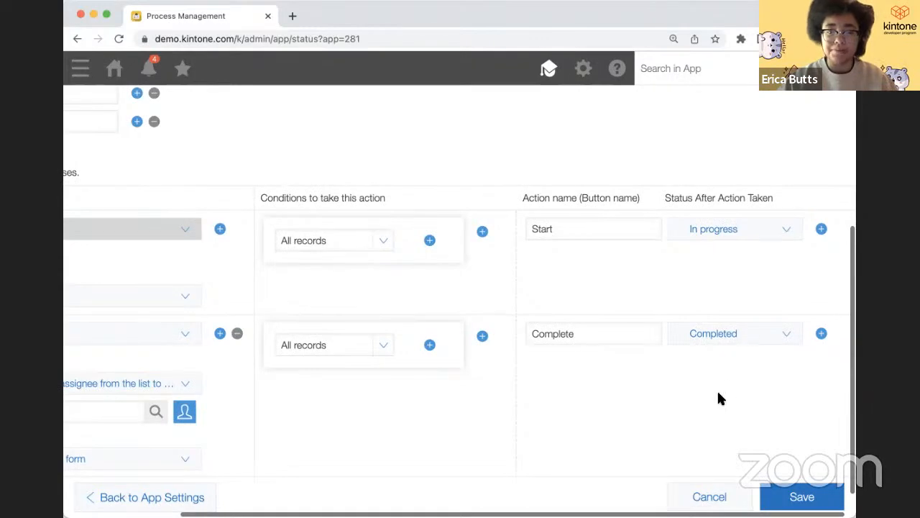
scroll(547, 394, "left", 4)
scroll(374, 394, "up", 6)
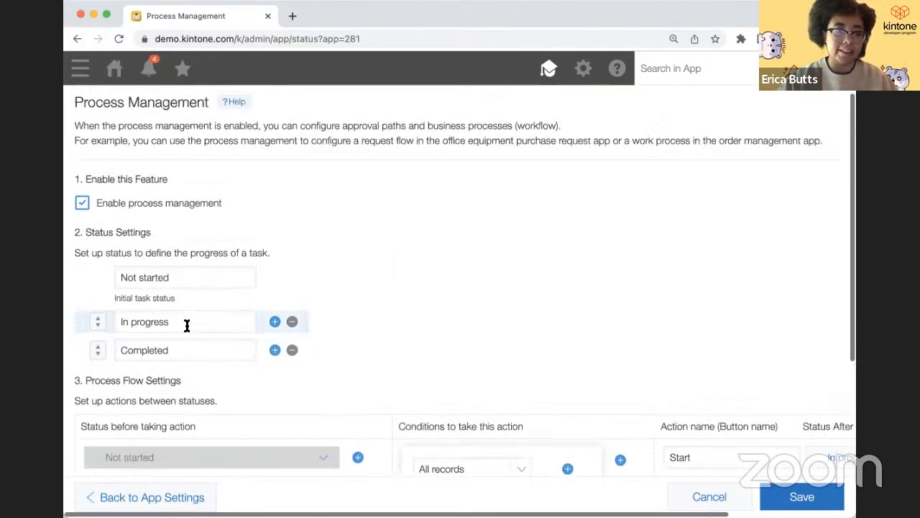
- Rename the In progress status to In Review and Completed to Approved
double_click(186, 326)
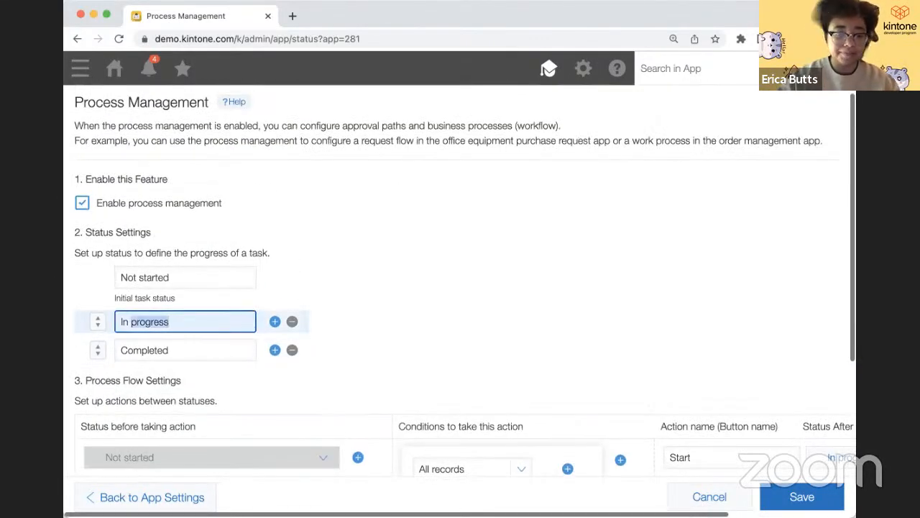
type("Review")
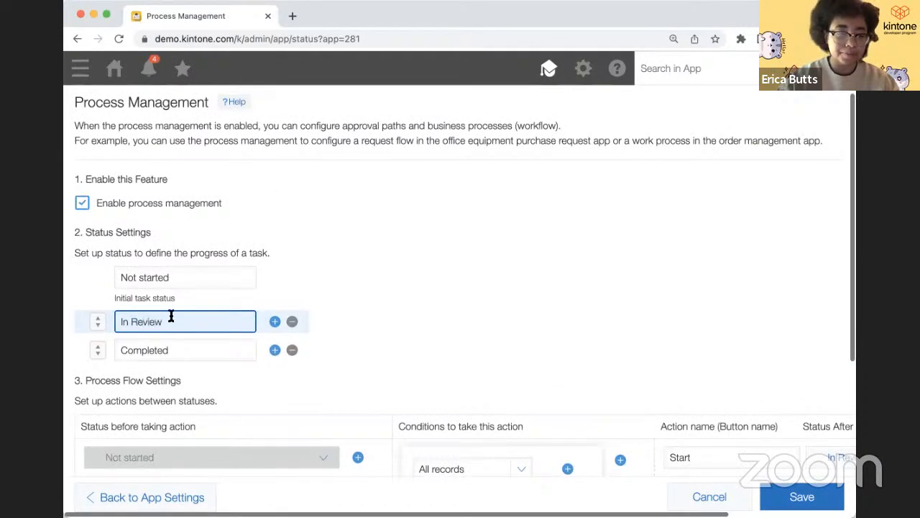
double_click(176, 353)
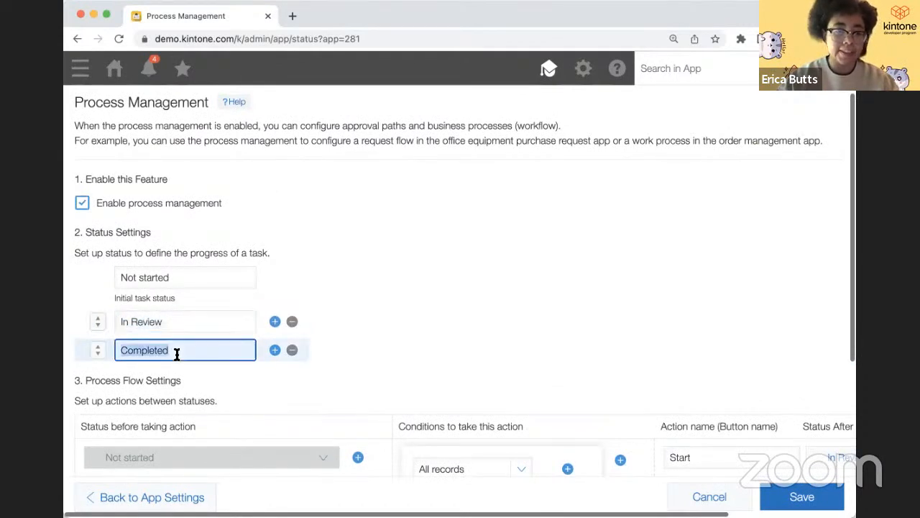
type("Approvied")
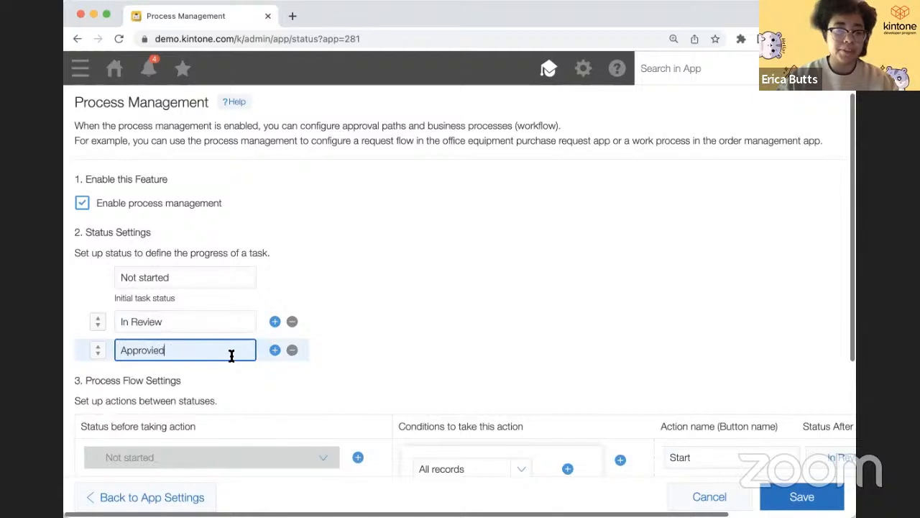
key("BackSpace")
key("BackSpace")
key("BackSpace")
type("ed")
- Add Rejected and Complete as new statuses below Approved
left_click(275, 349)
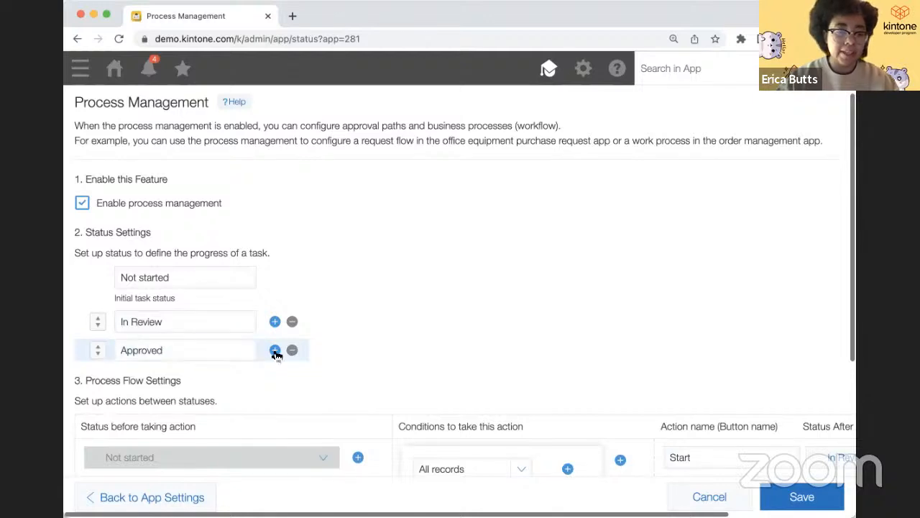
left_click(215, 378)
type("Rejected")
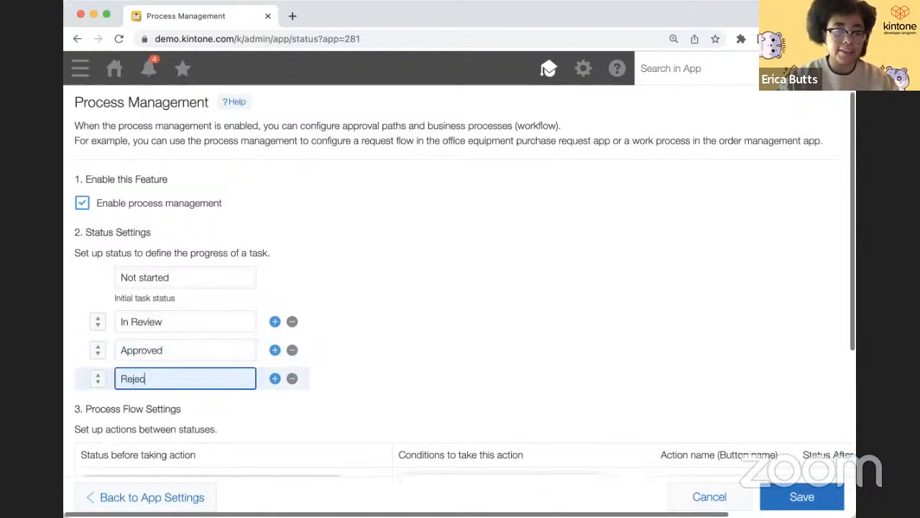
left_click(275, 381)
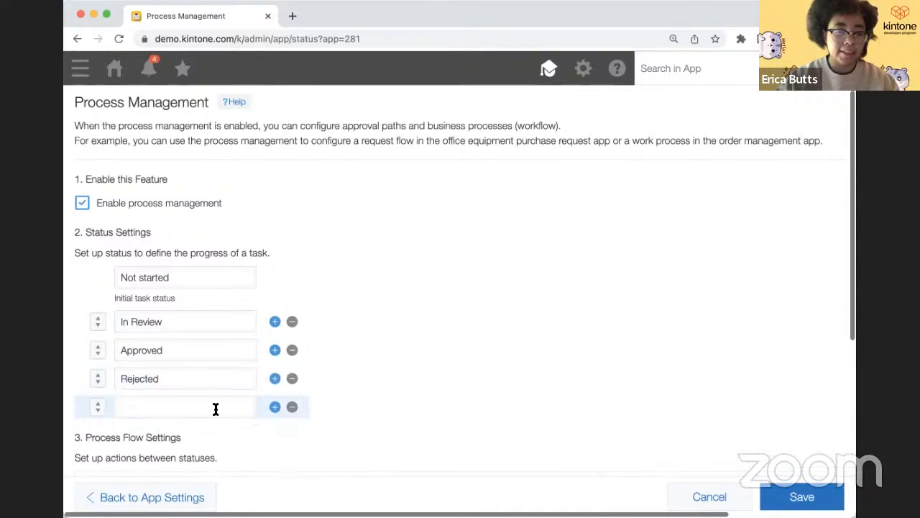
left_click(215, 408)
type("C")
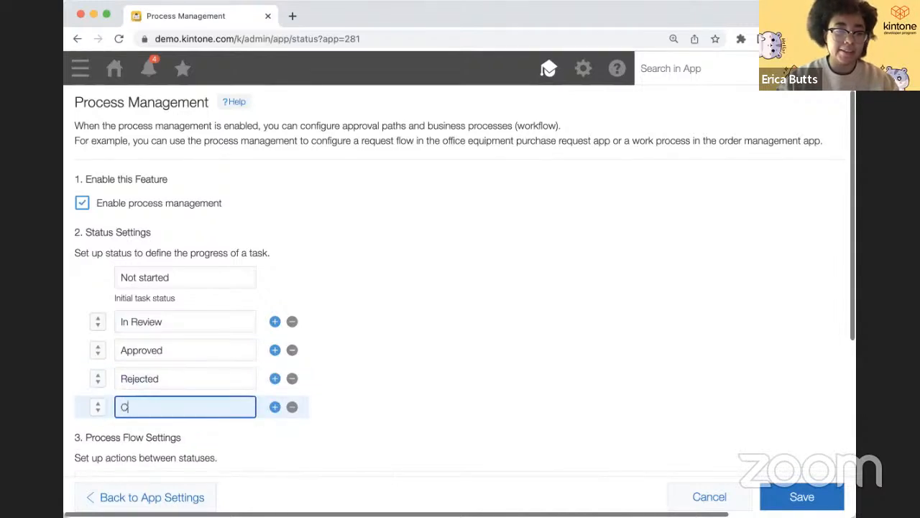
type("omplete")
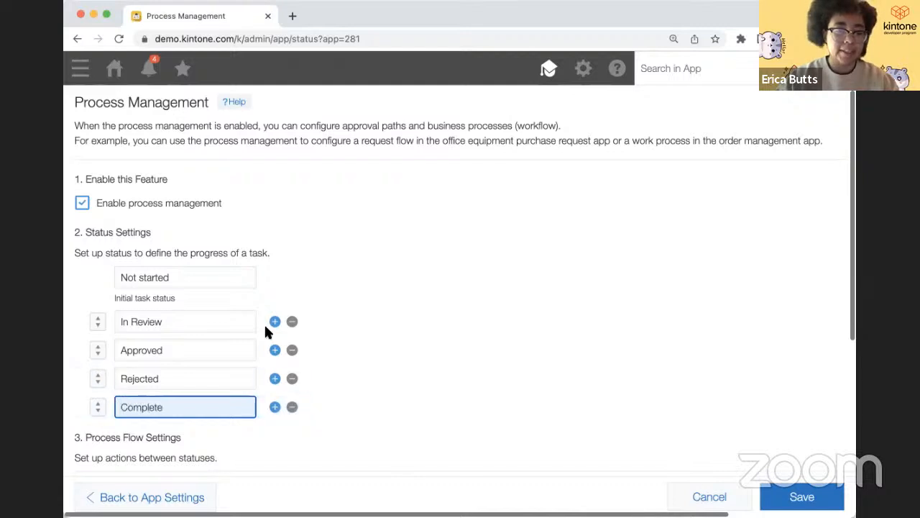
scroll(266, 331, "down", 1)
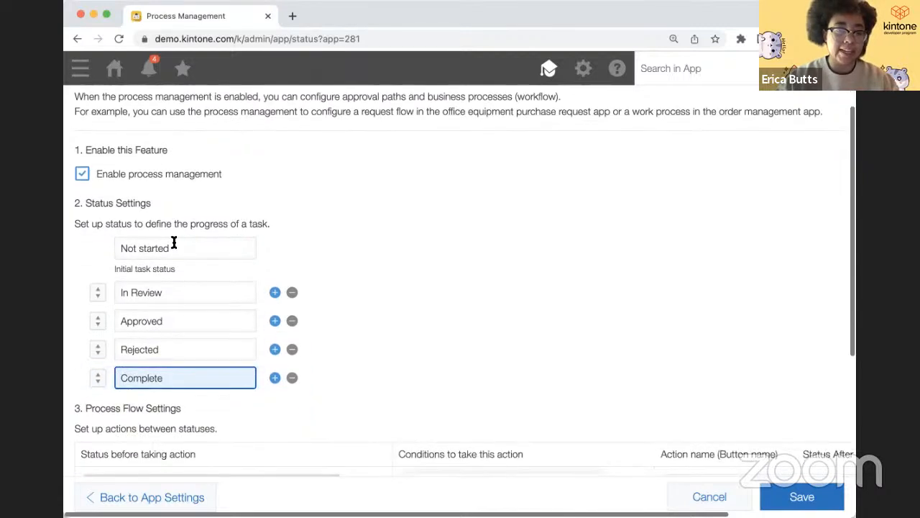
scroll(195, 357, "down", 3)
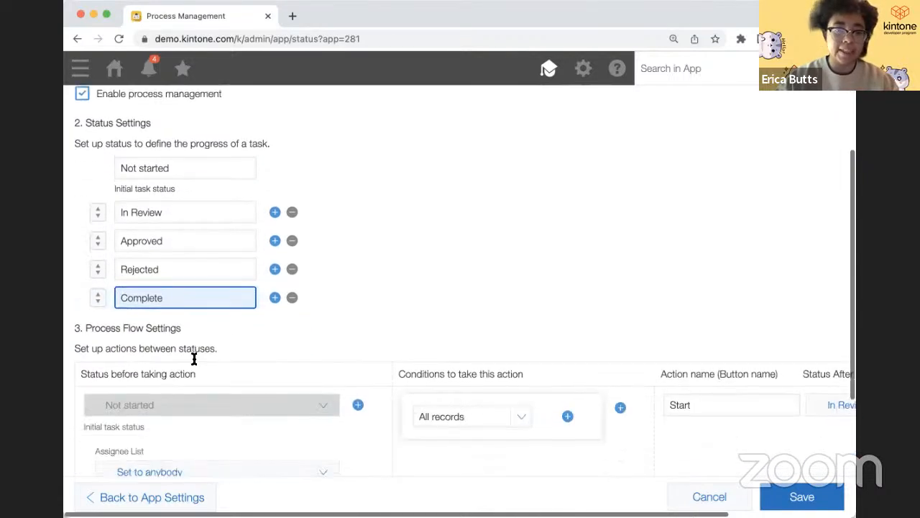
scroll(188, 365, "down", 3)
- Rename the Not started step's Start action to In Review
scroll(184, 372, "right", 1)
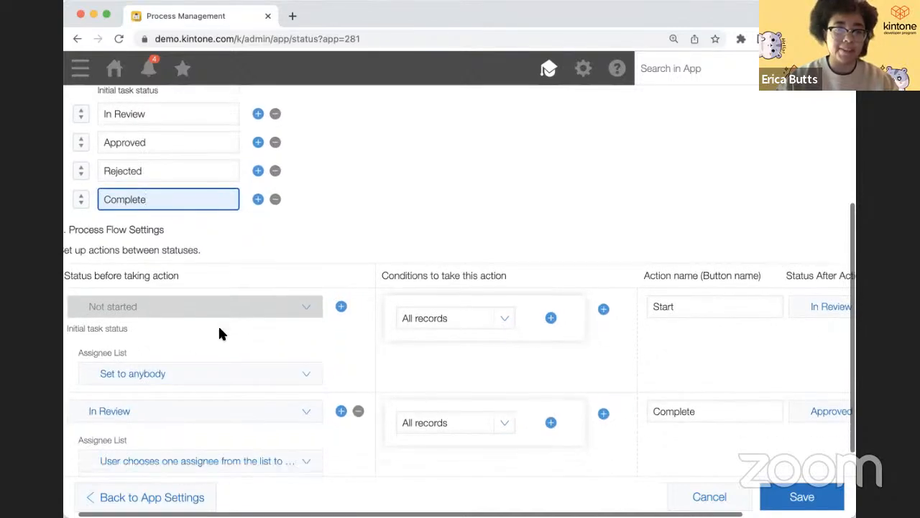
scroll(223, 327, "right", 4)
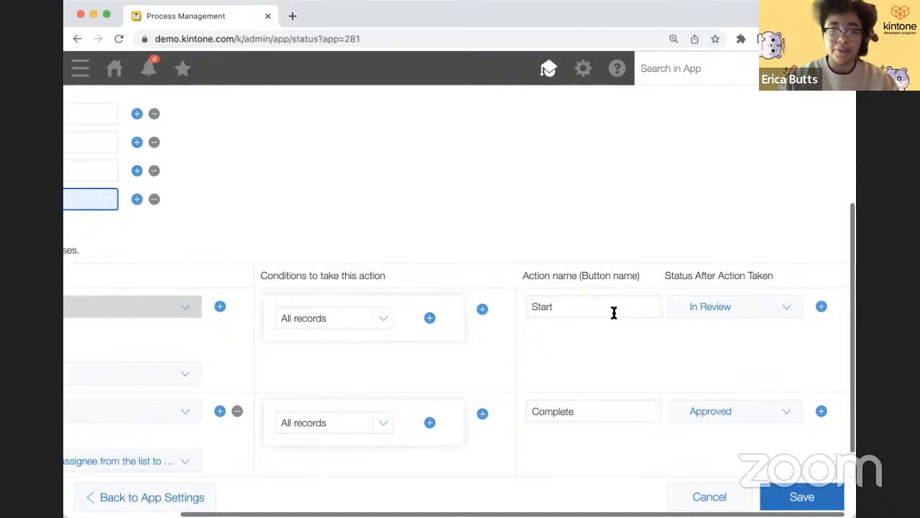
left_click_drag(558, 307, 539, 298)
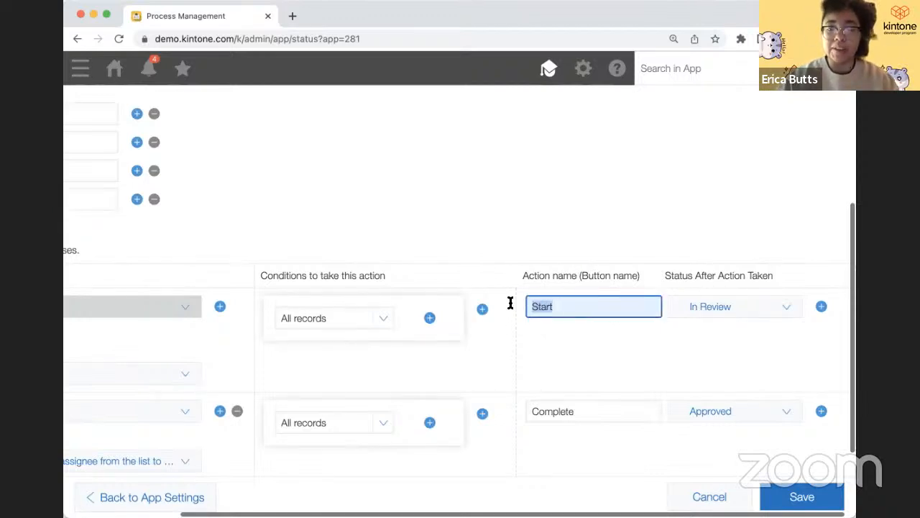
type("In")
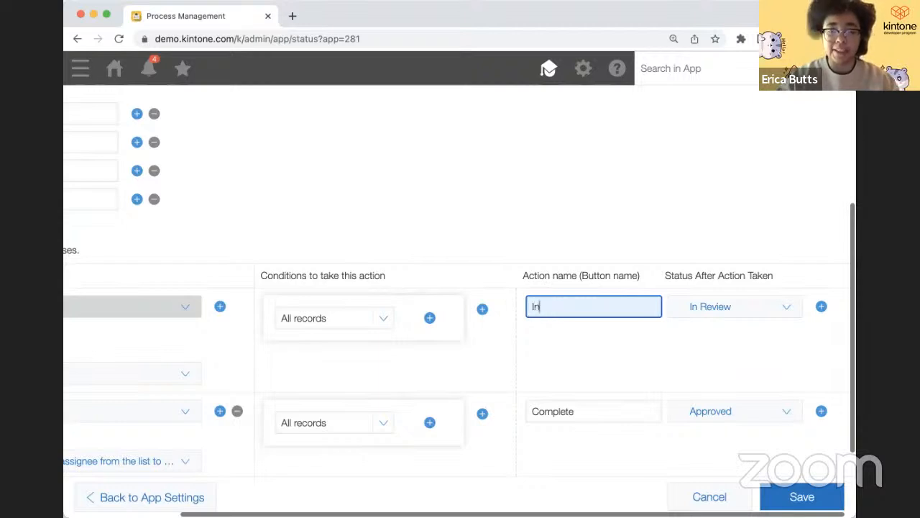
type(" Re")
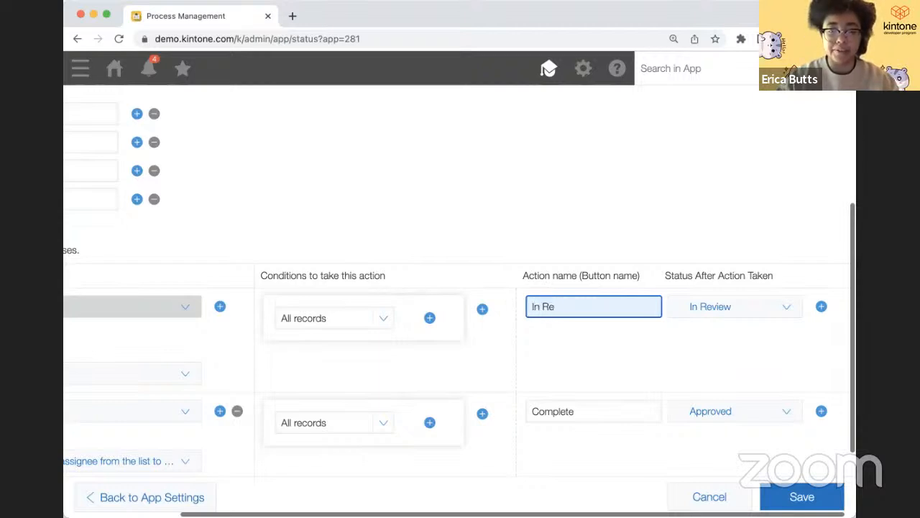
type("view")
- Add a second action to the In Review step that leads to Rejected
scroll(529, 323, "left", 2)
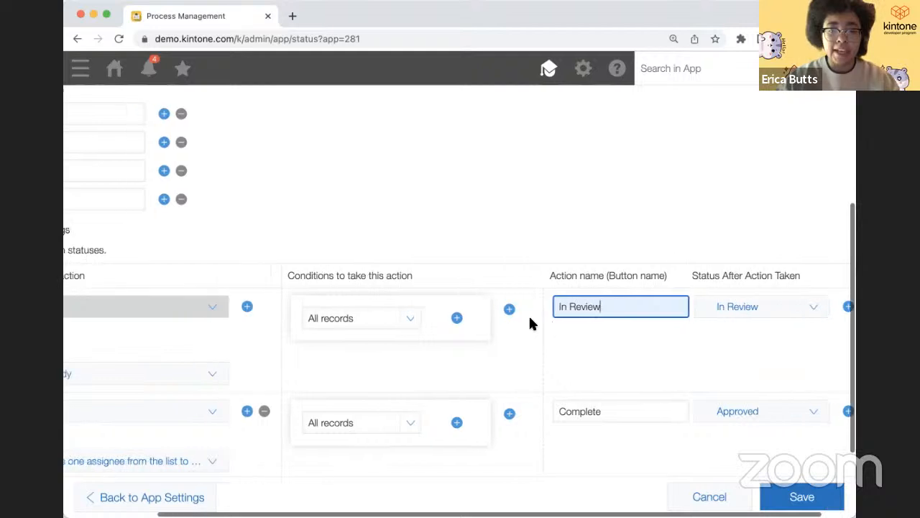
scroll(456, 394, "left", 3)
scroll(456, 399, "down", 3)
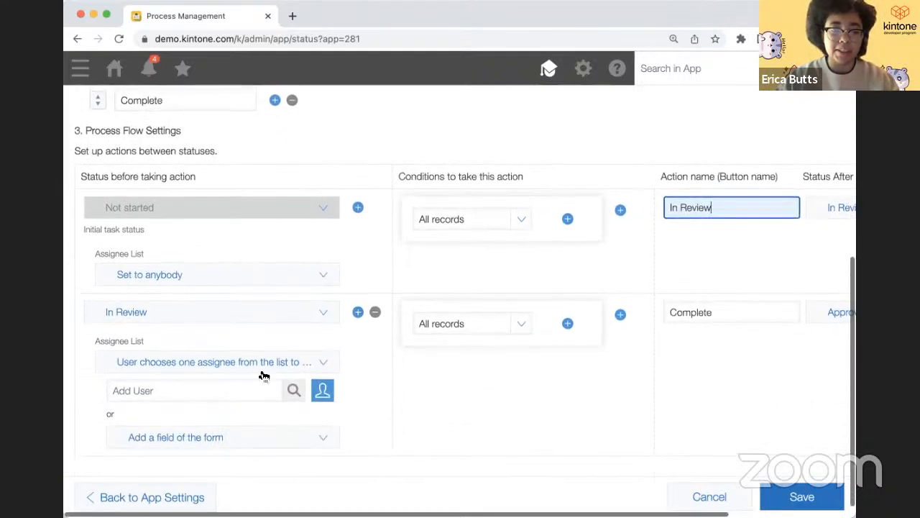
scroll(524, 403, "right", 1)
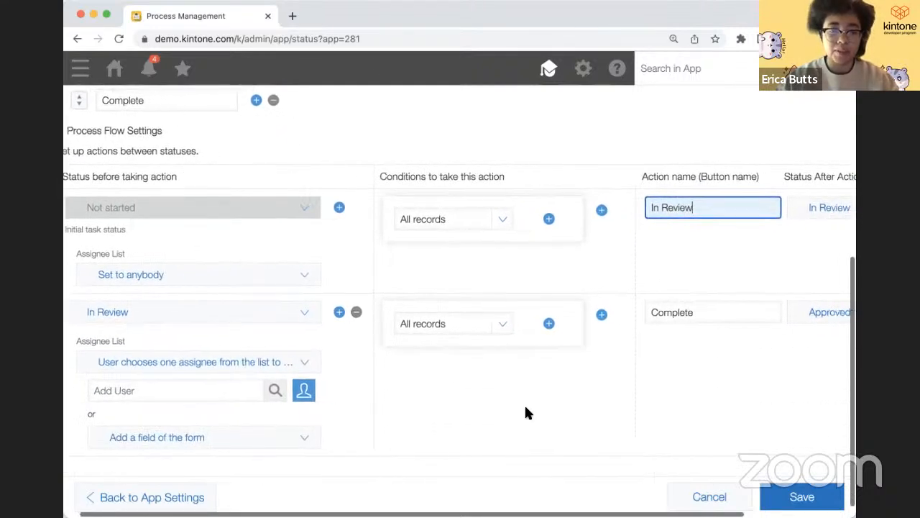
scroll(523, 408, "right", 3)
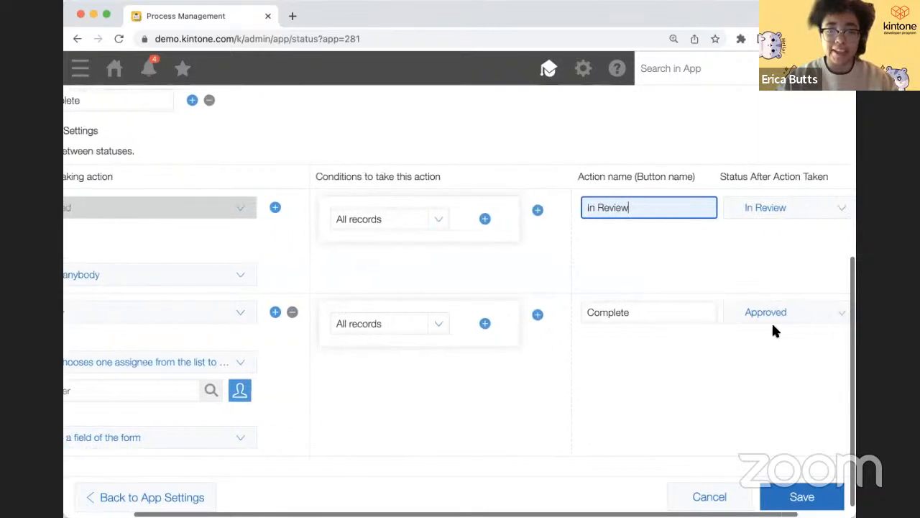
left_click(690, 312)
left_click(753, 313)
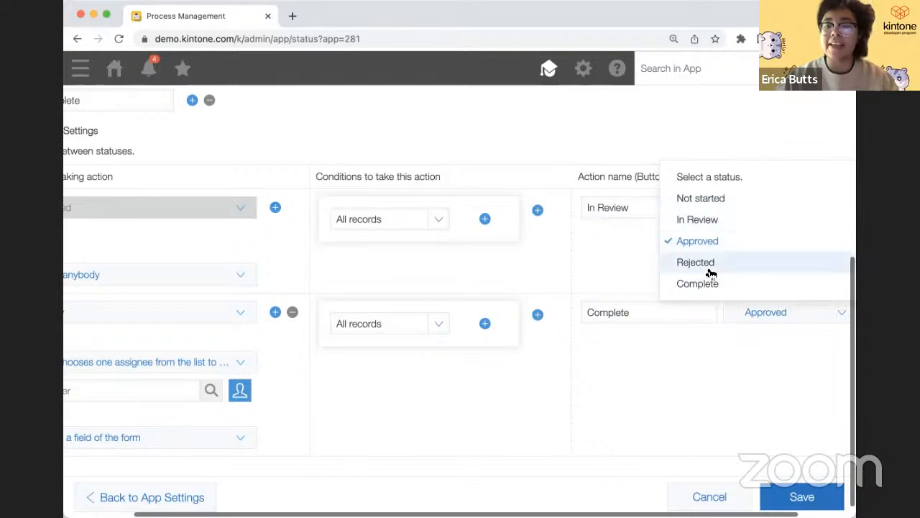
left_click(735, 321)
scroll(770, 331, "right", 2)
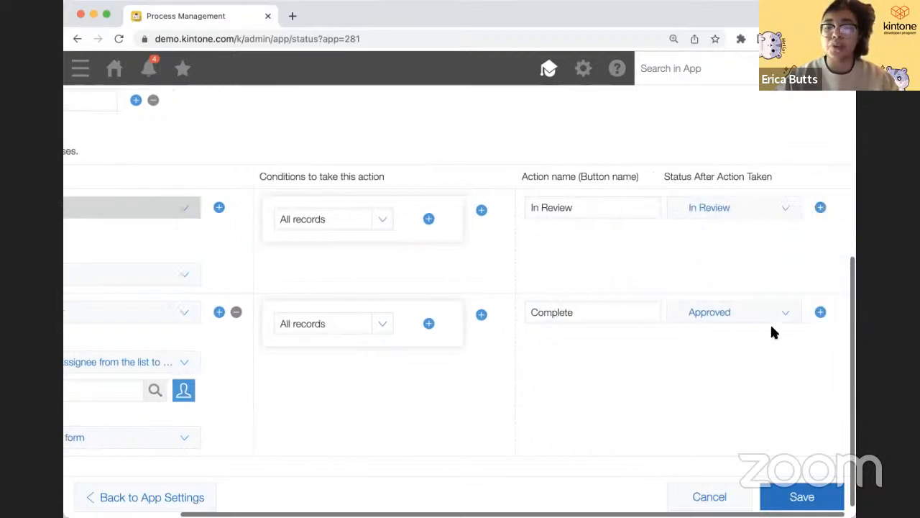
left_click(818, 312)
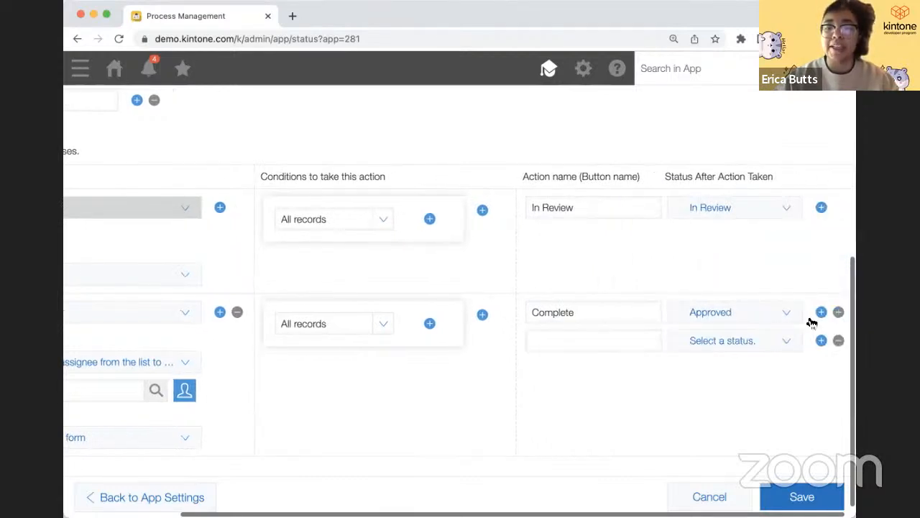
left_click(757, 349)
left_click(672, 292)
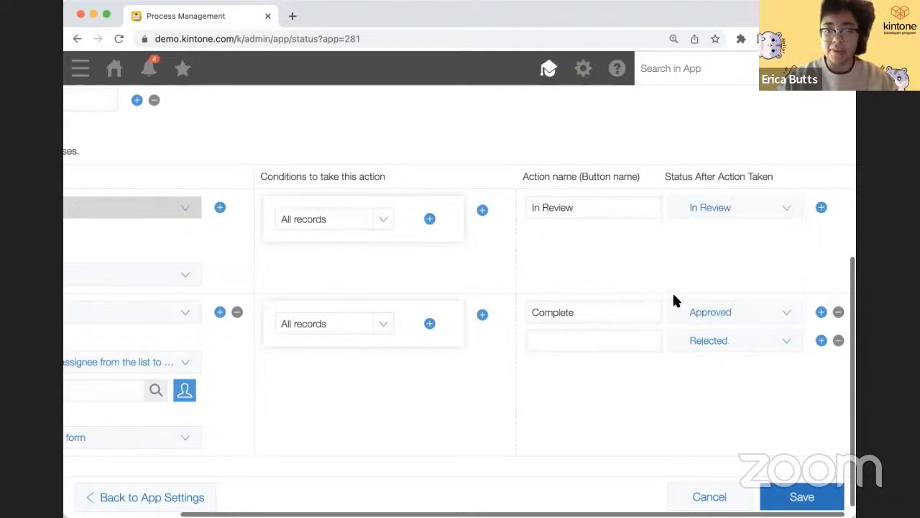
- Name the In Review step's two actions Approve and Reject
double_click(624, 323)
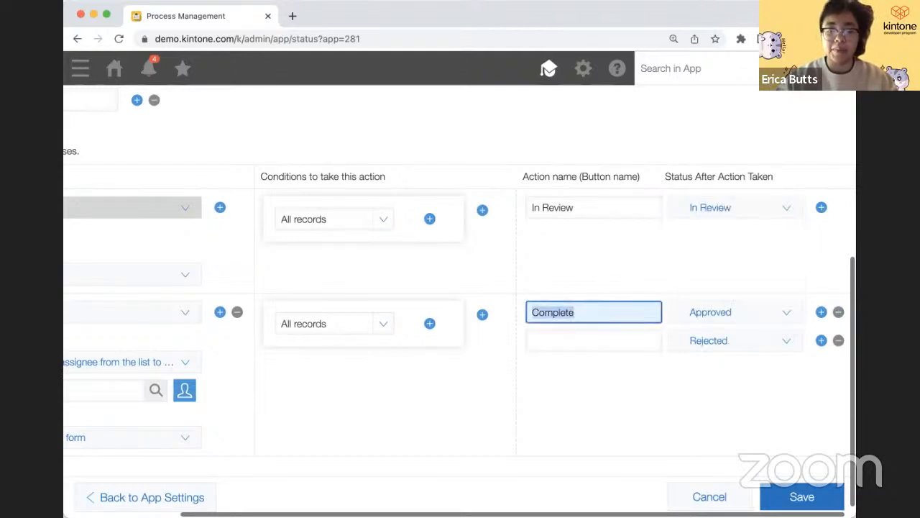
type("Approve")
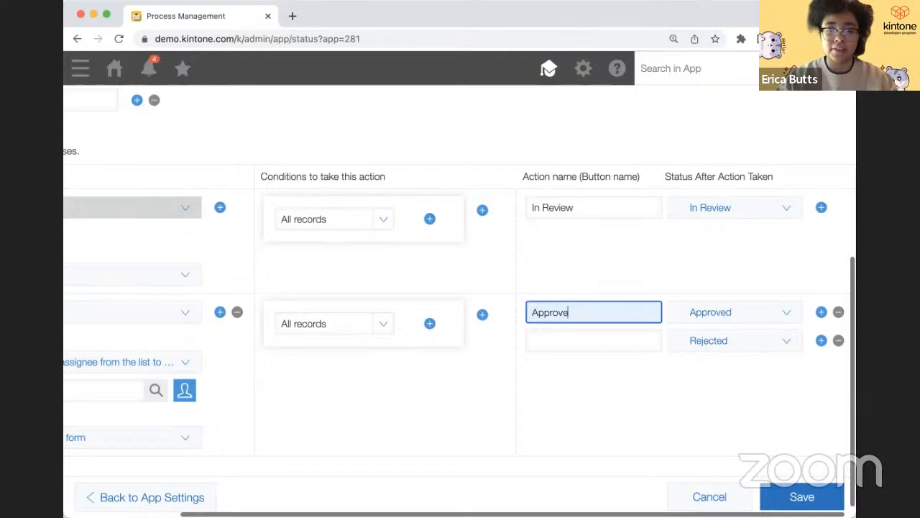
left_click(620, 342)
type("Reject")
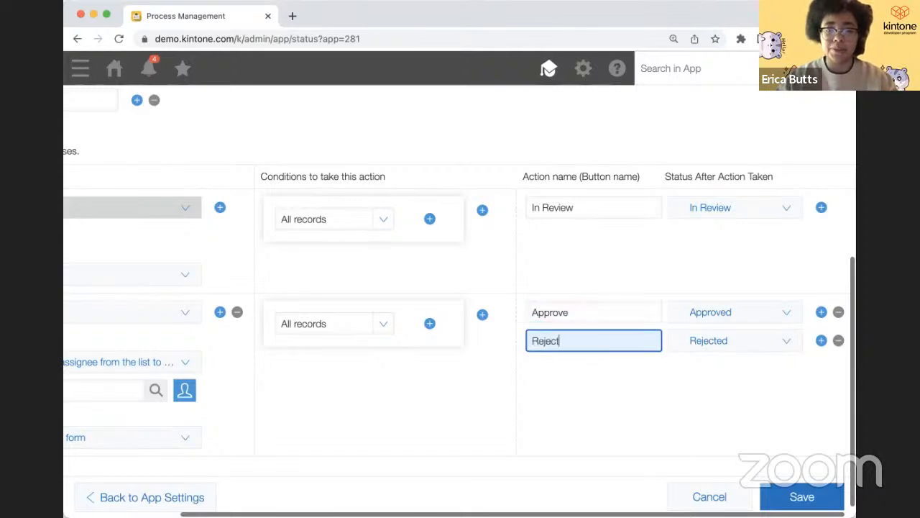
scroll(623, 388, "left", 5)
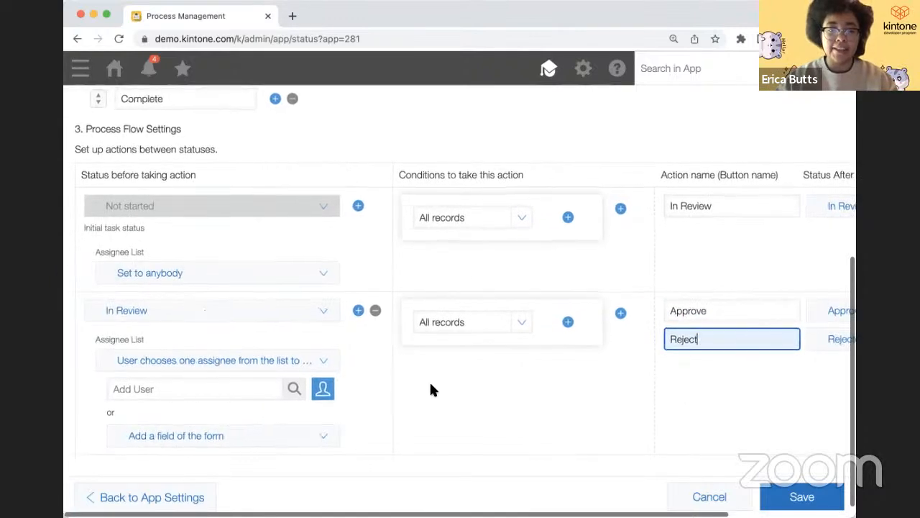
- Add an Approved step with a Complete action leading to Complete
left_click(358, 314)
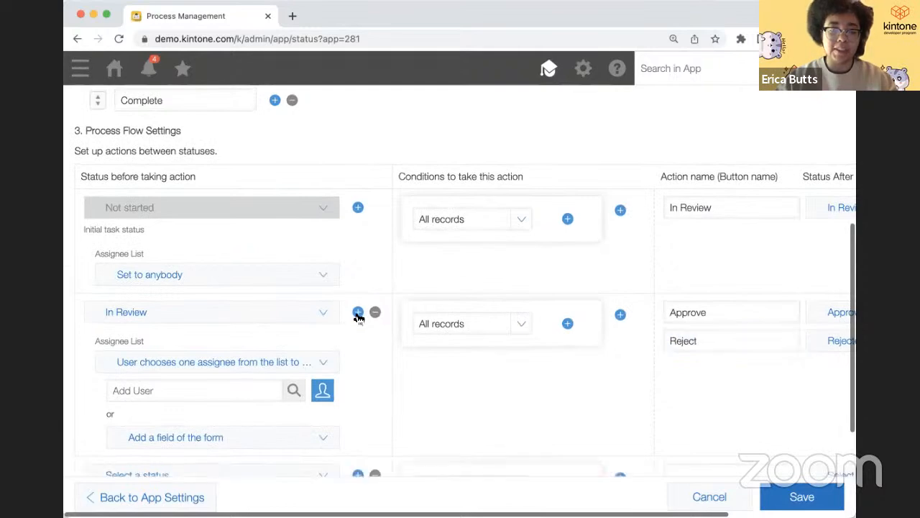
scroll(359, 316, "down", 5)
scroll(353, 411, "right", 1)
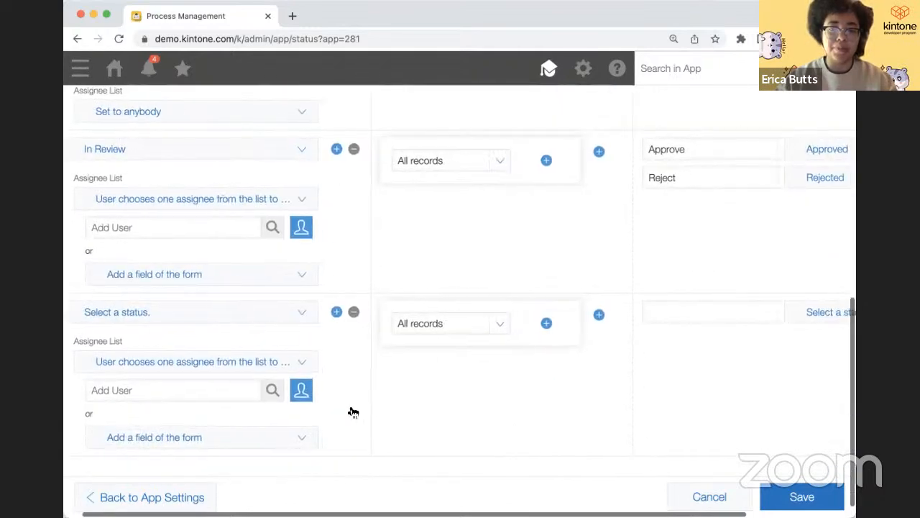
scroll(353, 411, "right", 1)
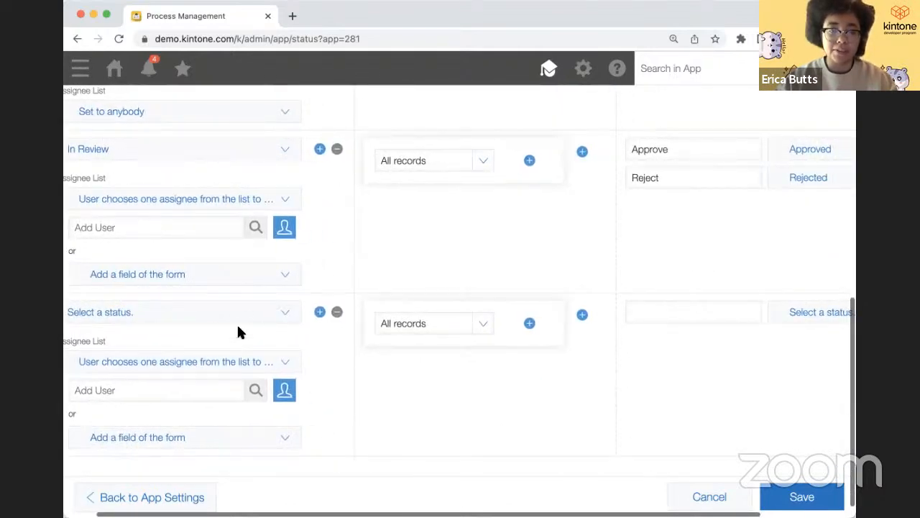
left_click(251, 314)
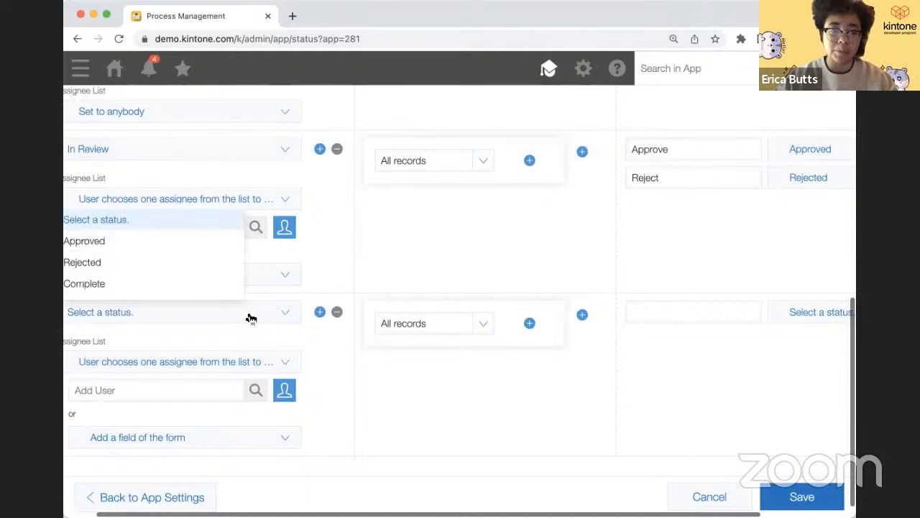
left_click(181, 240)
left_click(664, 314)
type("Complete")
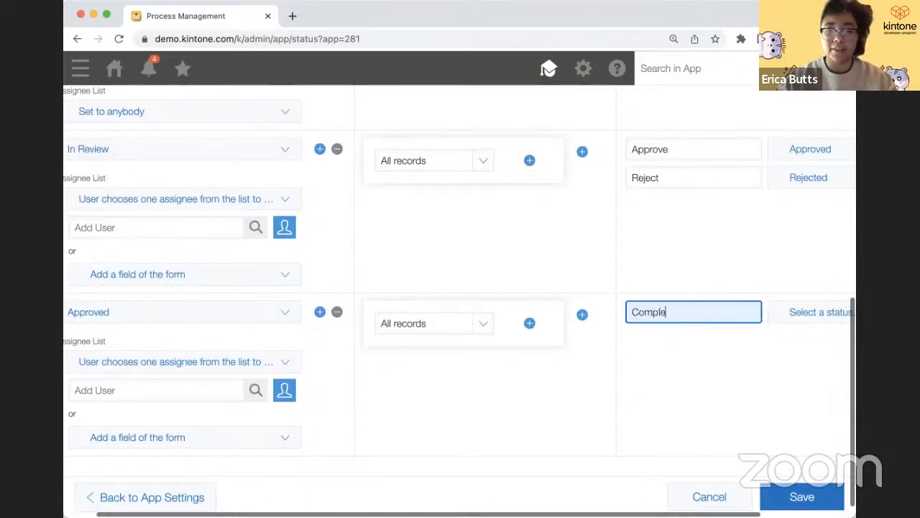
left_click(834, 315)
left_click(741, 283)
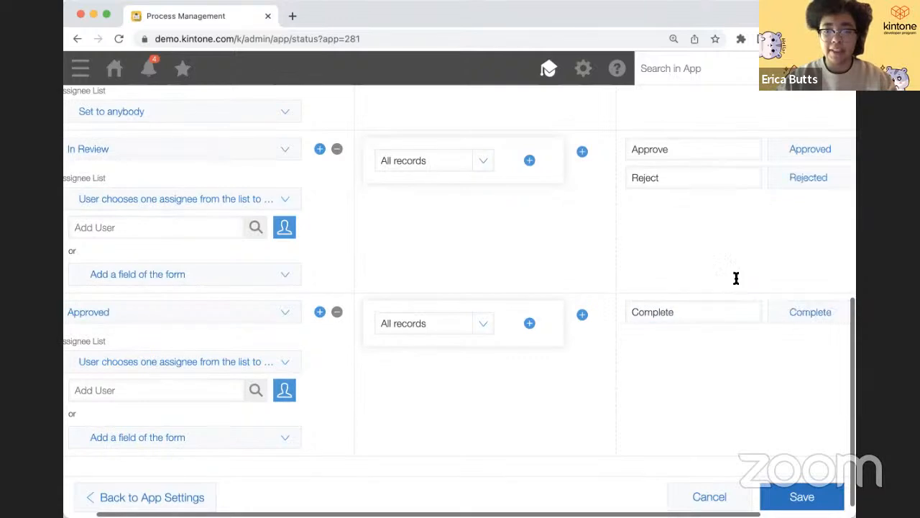
scroll(733, 287, "right", 2)
scroll(718, 314, "left", 3)
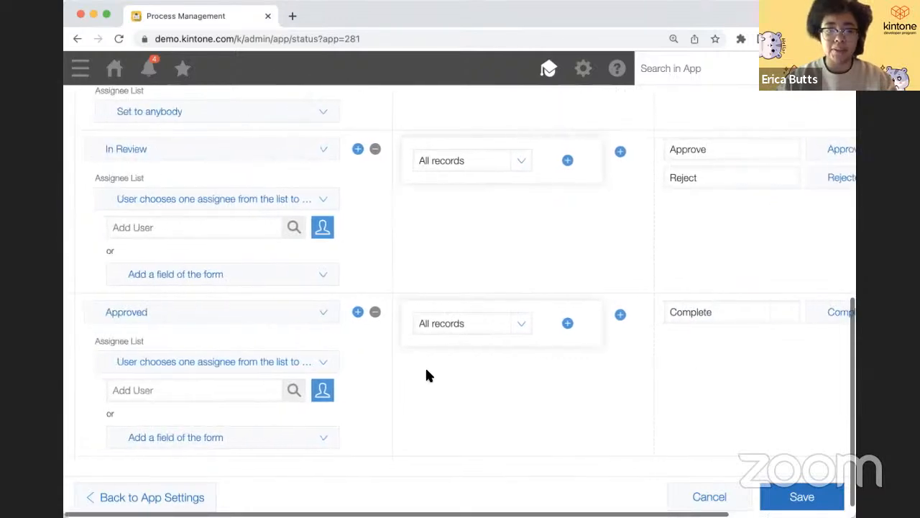
- Add a Rejected step with an In Review action leading back to In Review
left_click(357, 312)
scroll(353, 324, "down", 3)
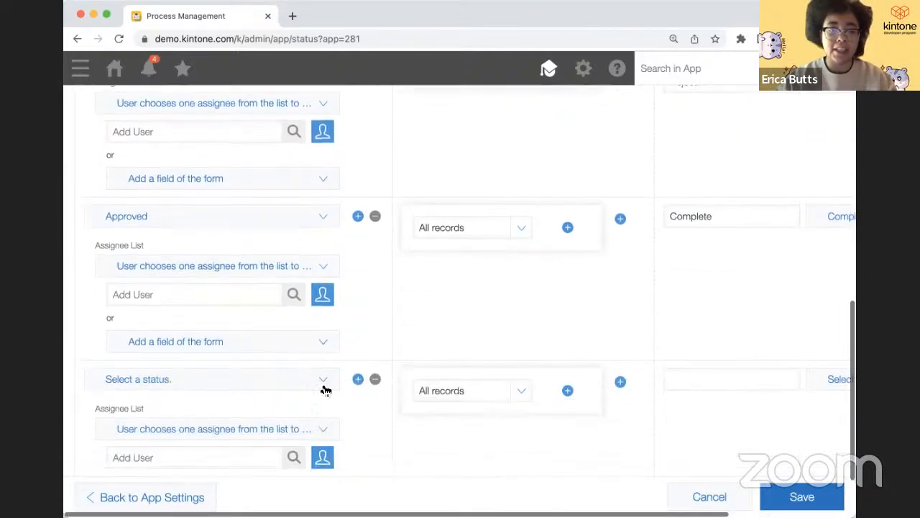
left_click(303, 381)
left_click(226, 331)
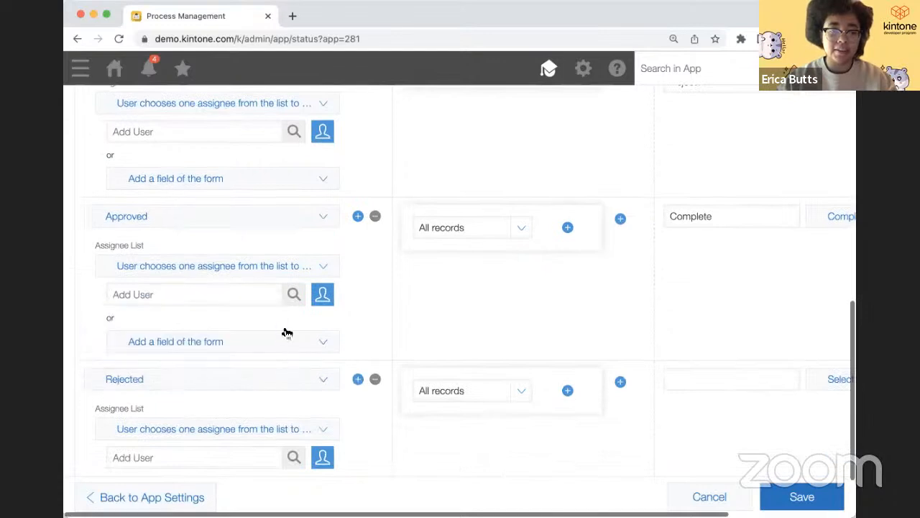
scroll(642, 402, "right", 5)
left_click(771, 381)
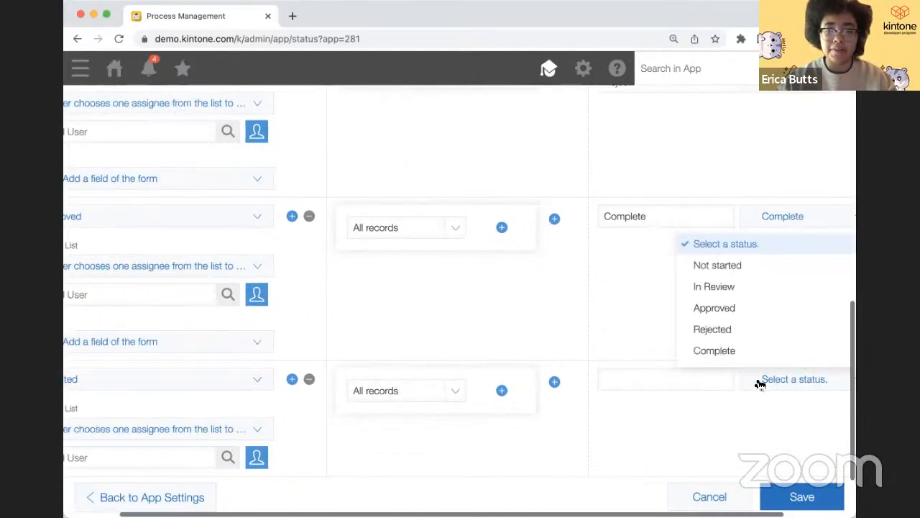
left_click(714, 286)
left_click(676, 383)
type("In Review")
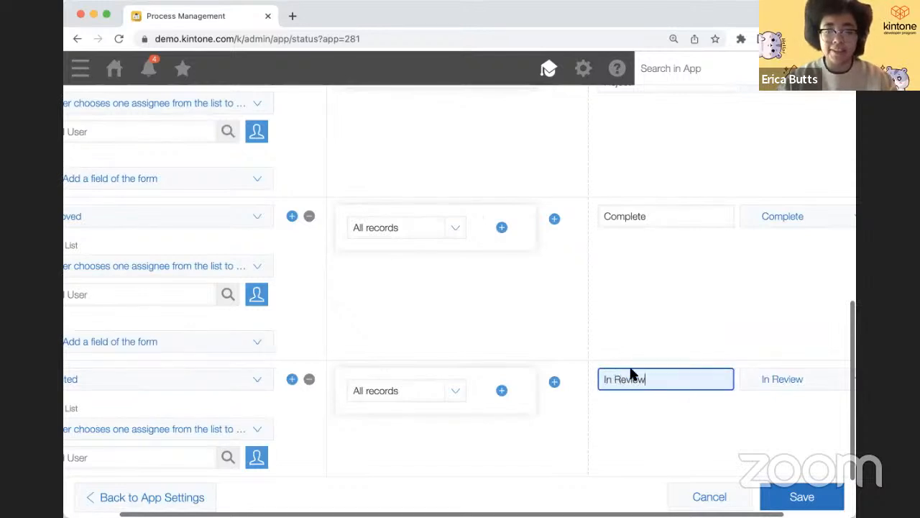
left_click(578, 408)
scroll(571, 366, "up", 3)
scroll(647, 208, "up", 2)
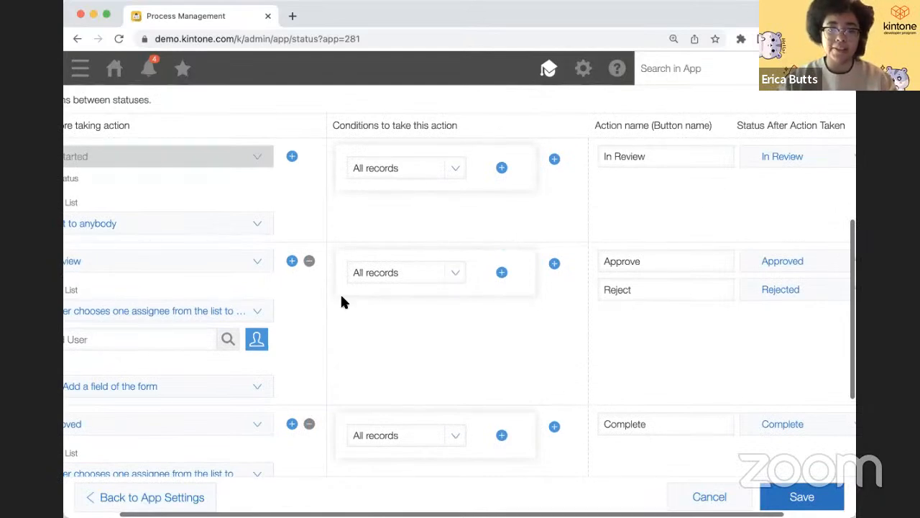
scroll(522, 324, "down", 3)
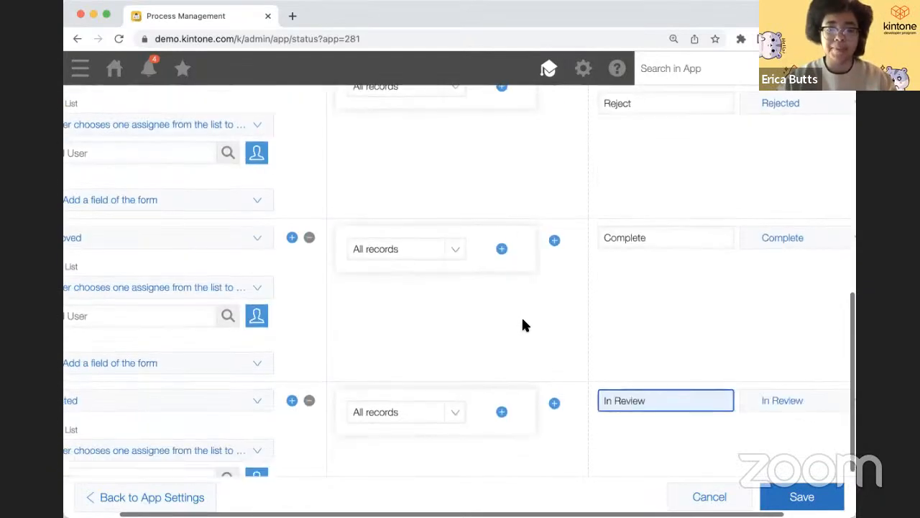
- Save the process management settings and update the app
left_click(791, 497)
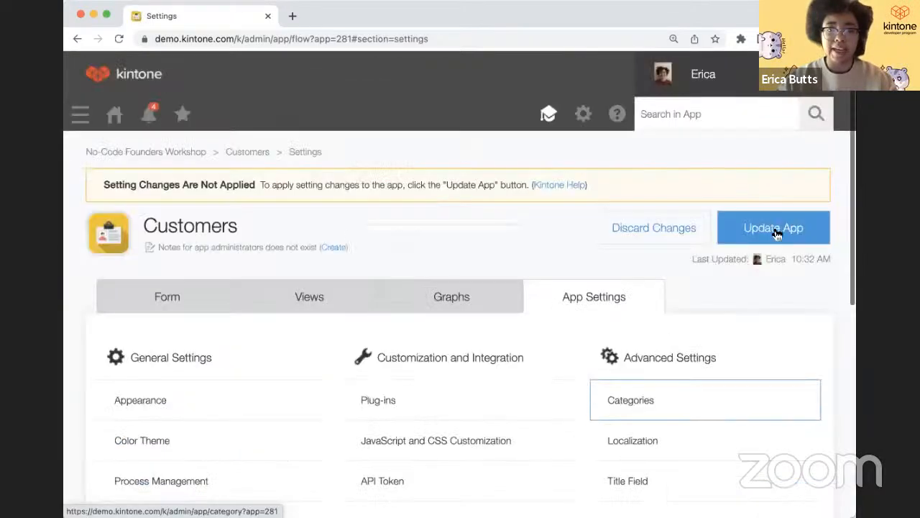
left_click(775, 228)
left_click(544, 407)
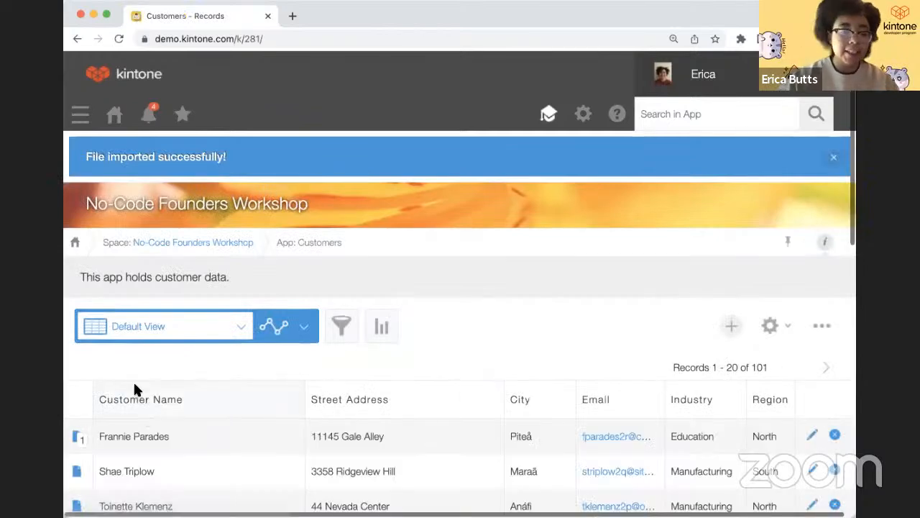
scroll(133, 381, "down", 3)
- Open the first customer record and move it to In Review
left_click(78, 335)
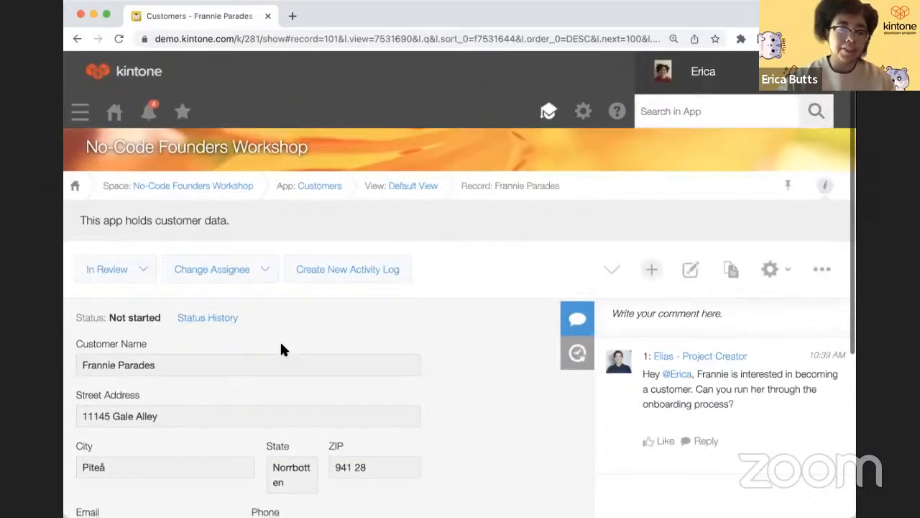
scroll(279, 340, "down", 5)
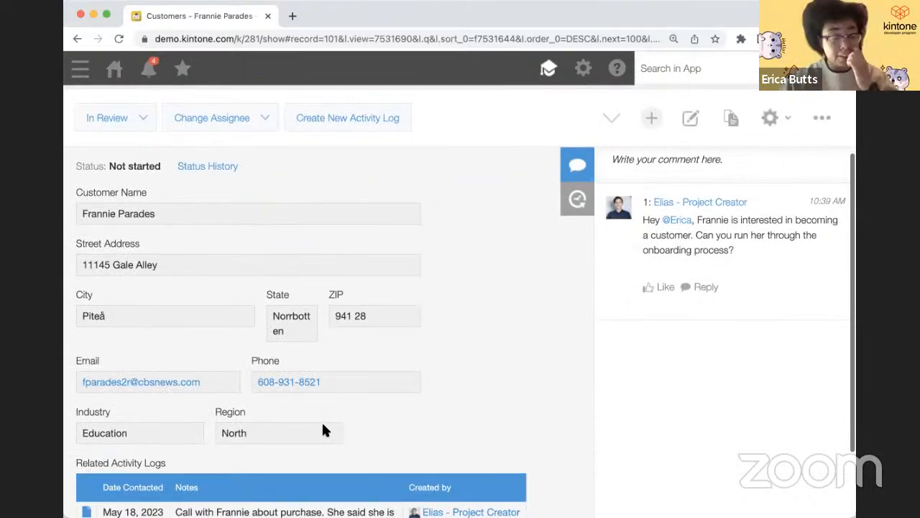
scroll(323, 429, "up", 2)
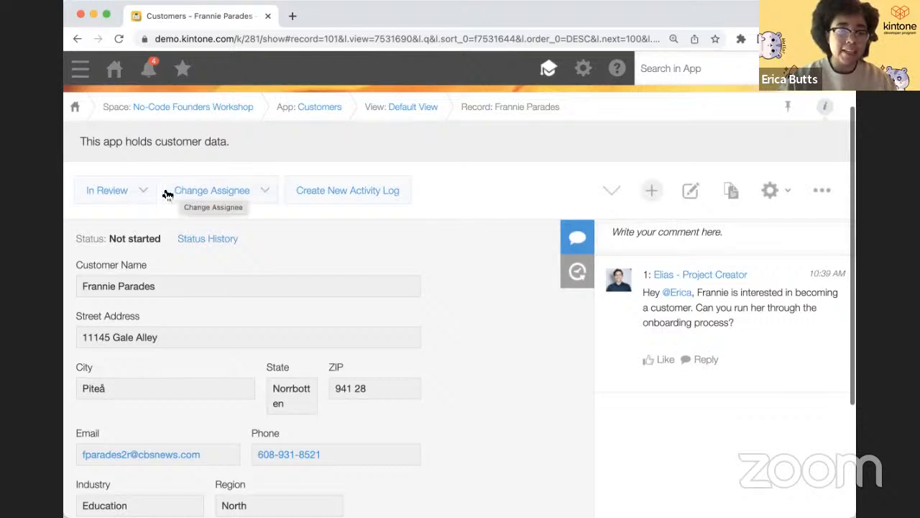
left_click(143, 191)
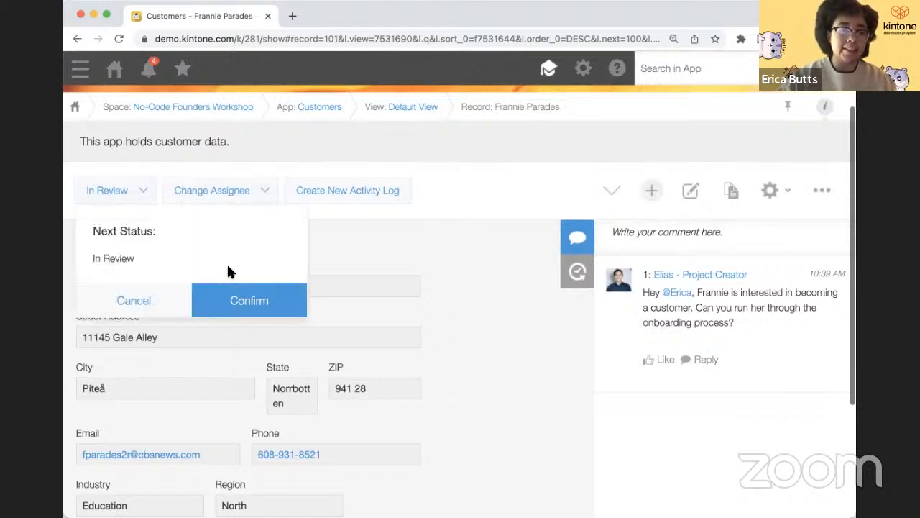
left_click(239, 302)
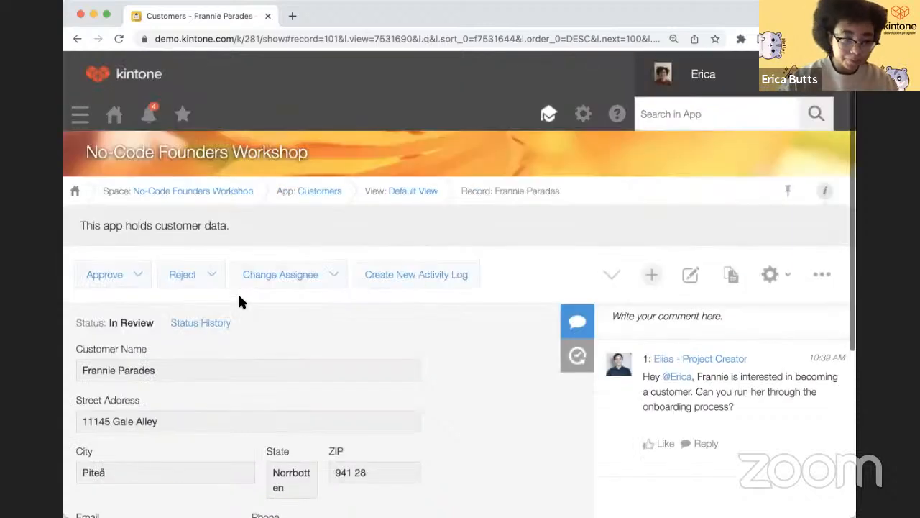
scroll(240, 302, "down", 3)
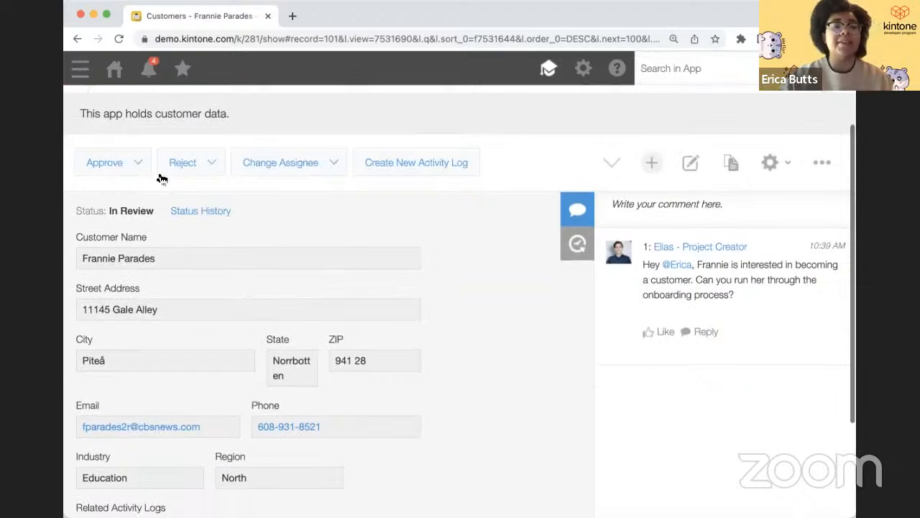
- Reject the record, then send it back to In Review
left_click(127, 173)
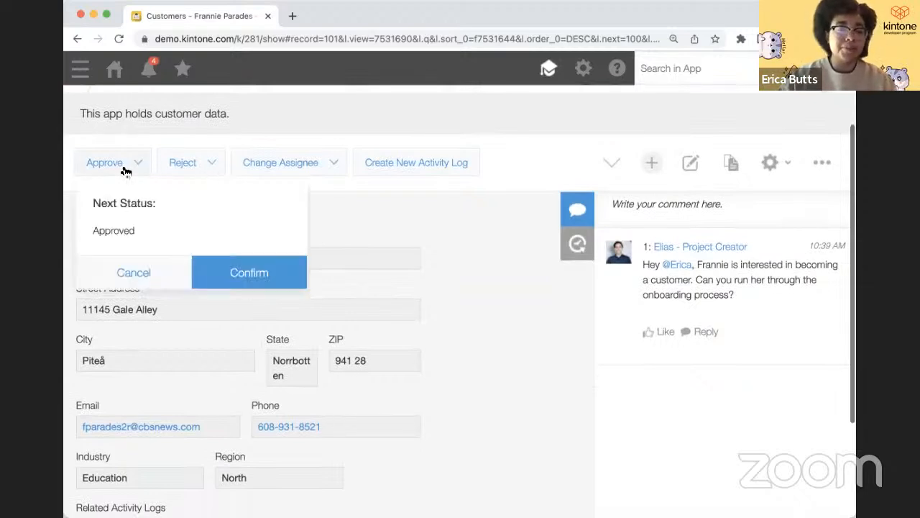
left_click(207, 171)
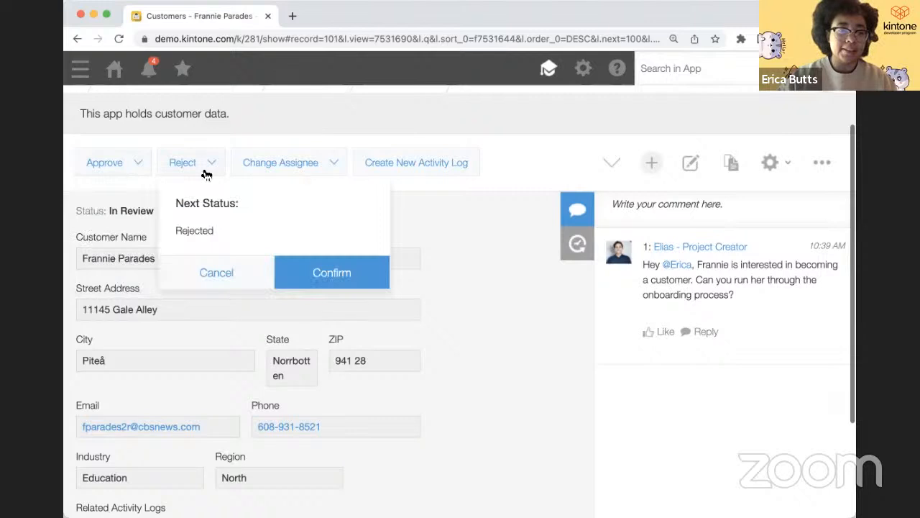
left_click(333, 275)
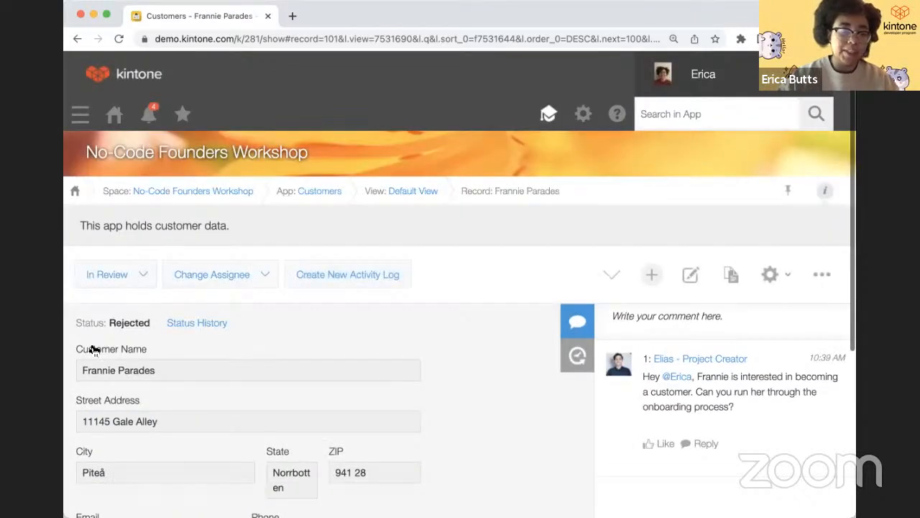
left_click(124, 275)
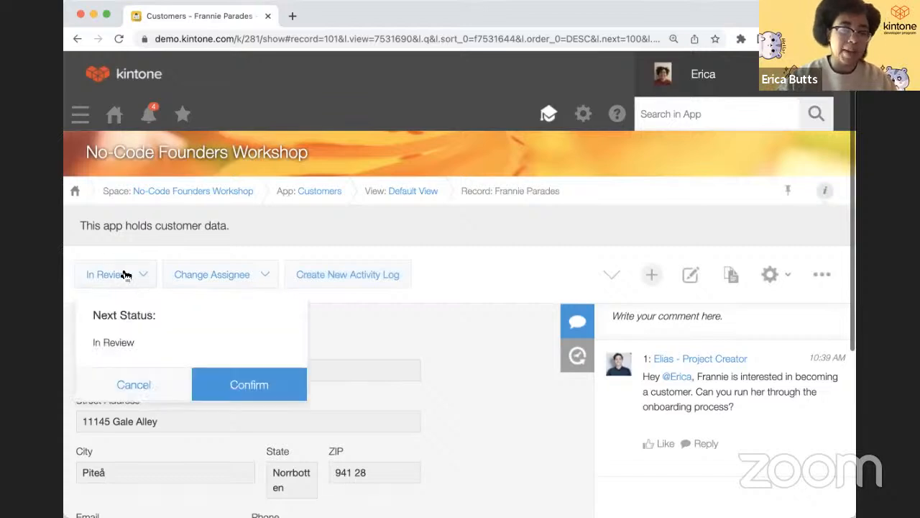
left_click(213, 384)
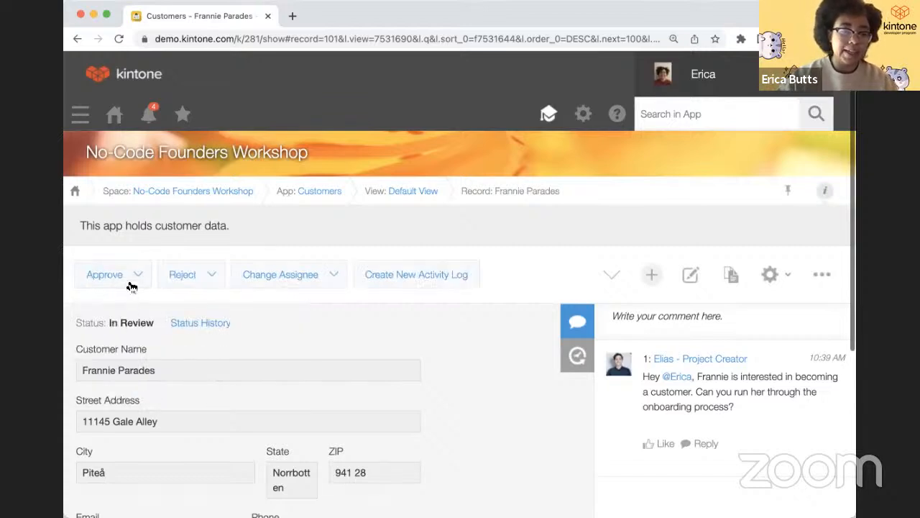
- Approve the record, then mark it Complete
left_click(132, 279)
left_click(228, 381)
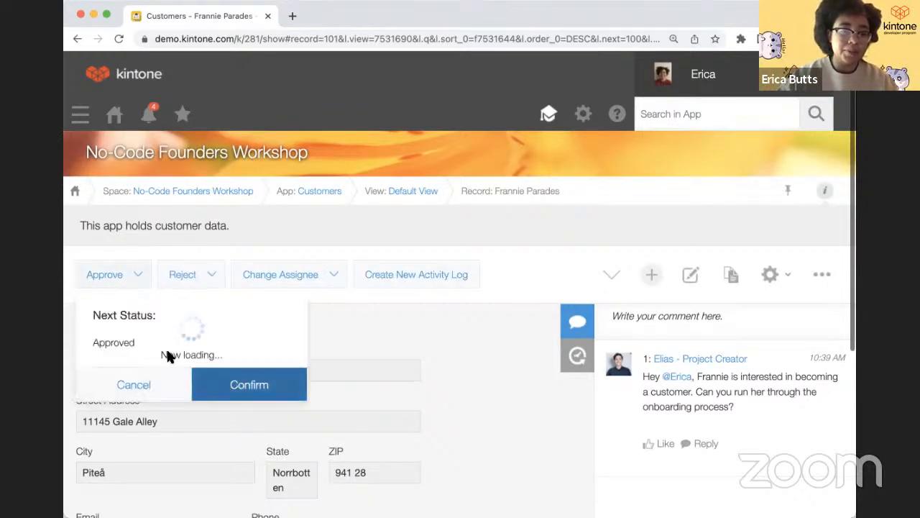
left_click(115, 288)
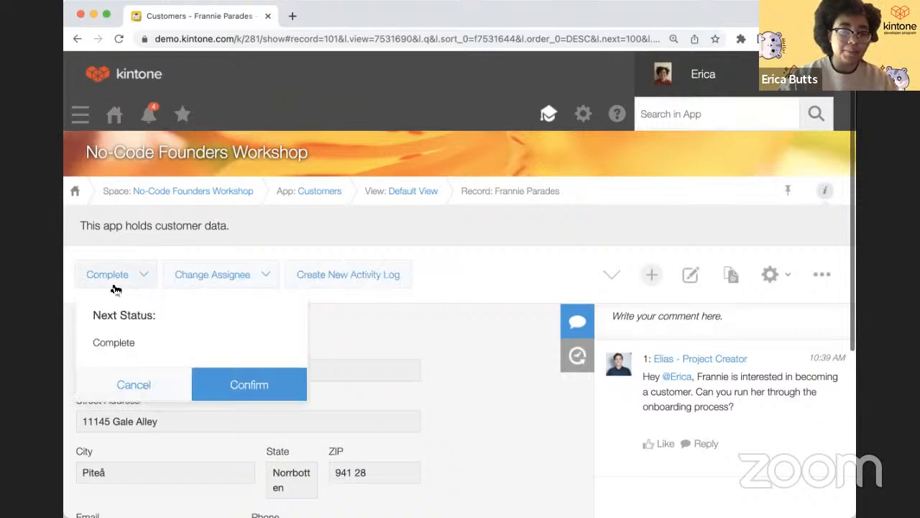
left_click(232, 386)
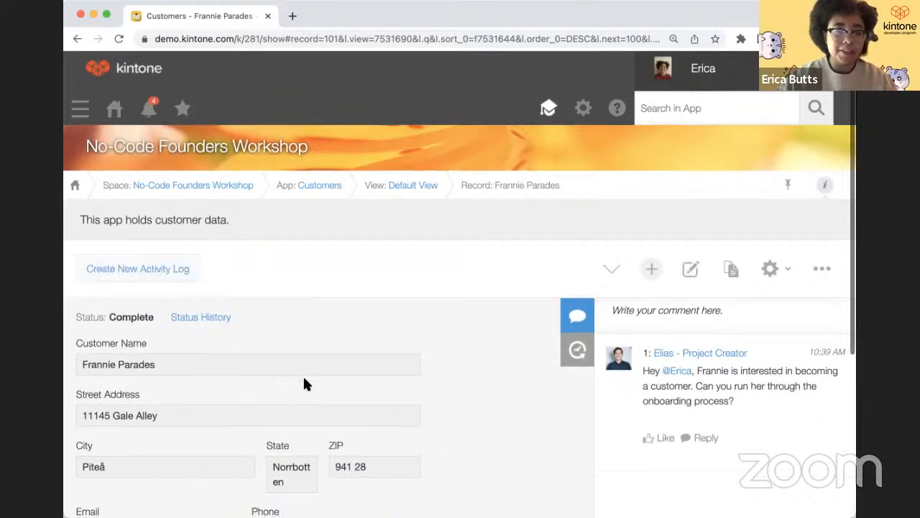
scroll(303, 374, "down", 2)
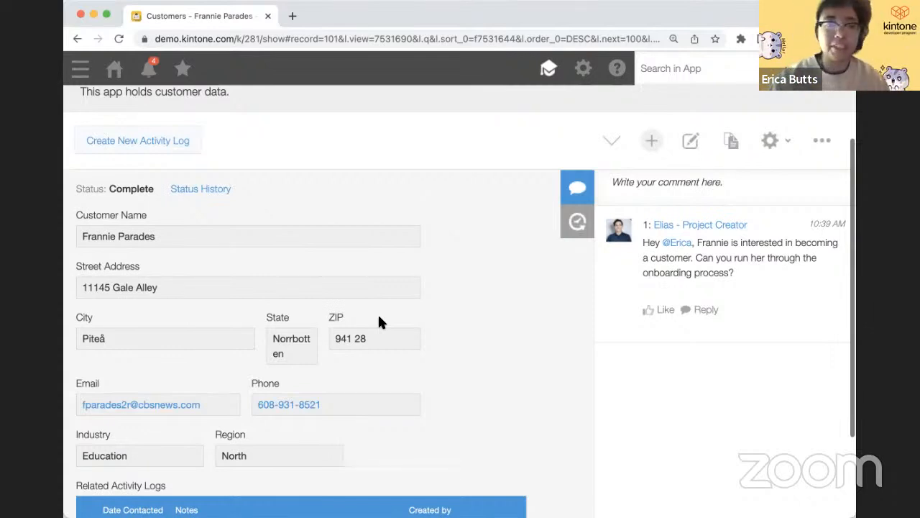
- Scroll back up the record page and open the notifications from the header bell
scroll(354, 257, "up", 1)
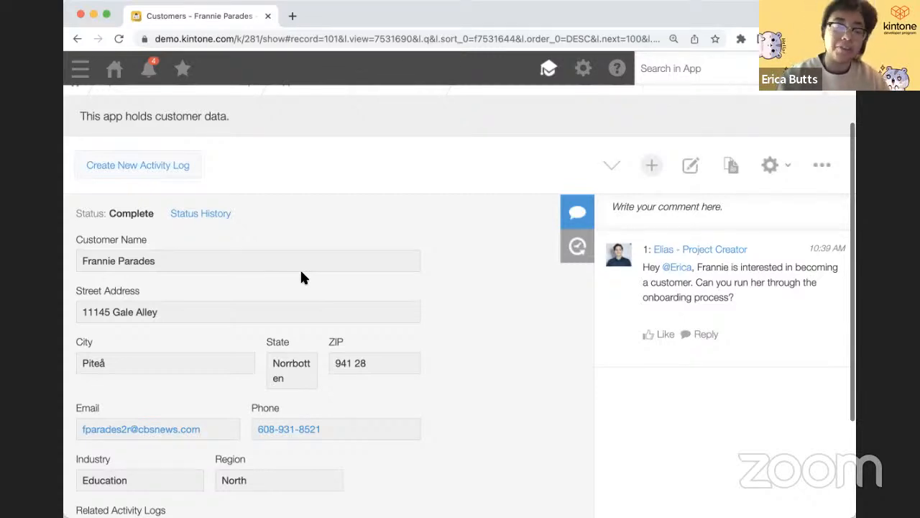
scroll(287, 280, "up", 1)
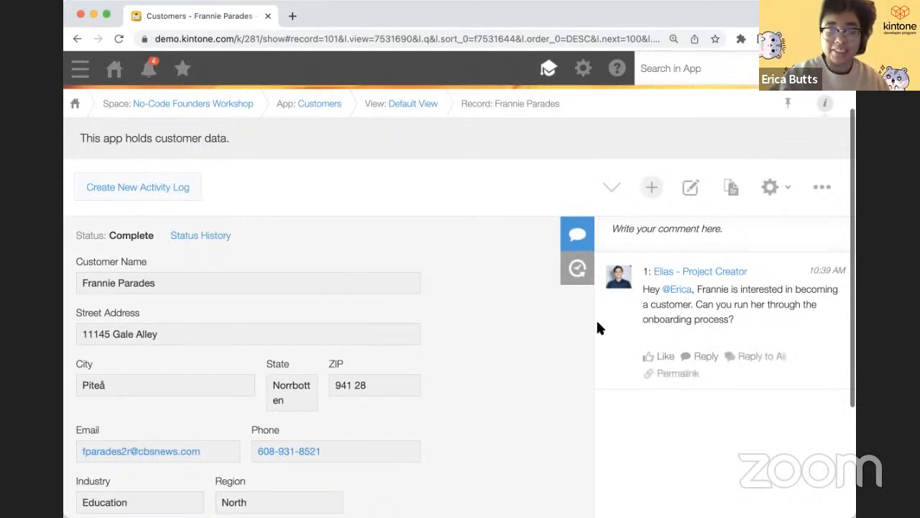
left_click(149, 75)
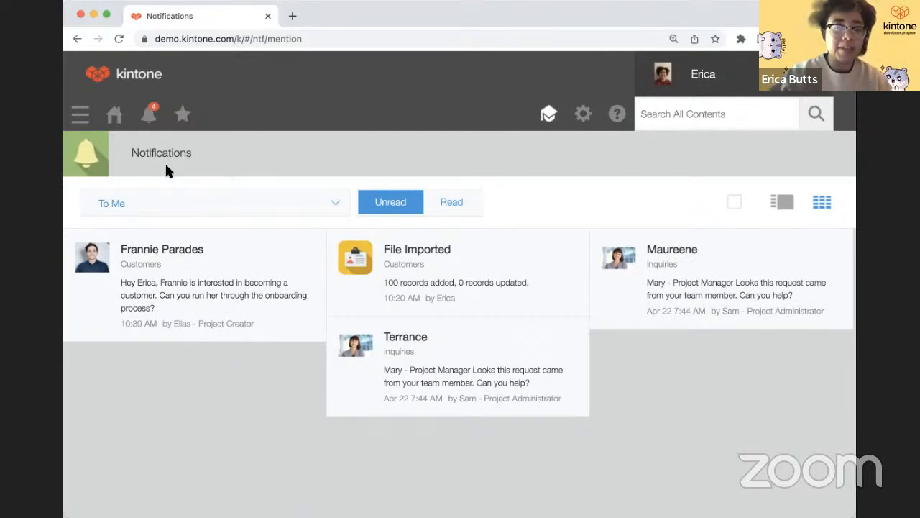
- Visit the portal home, then open the new customer onboarding notification
left_click(117, 117)
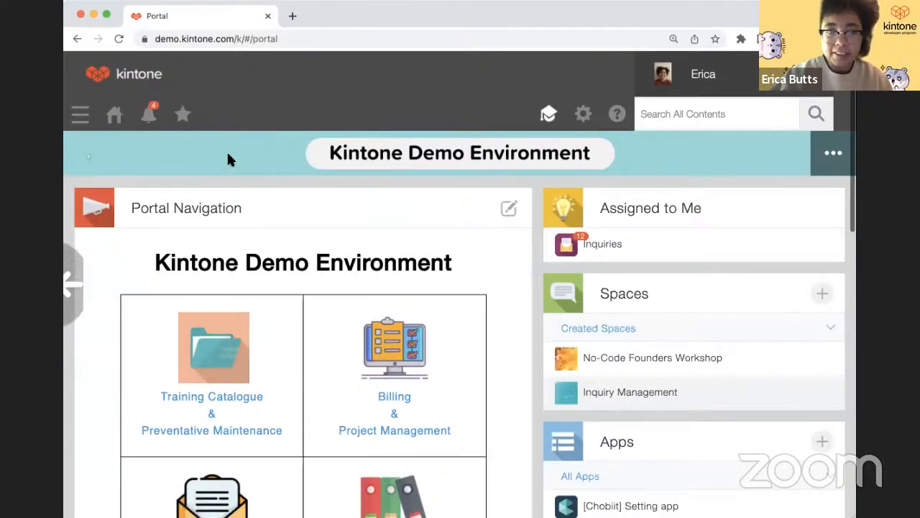
scroll(229, 159, "left", 5)
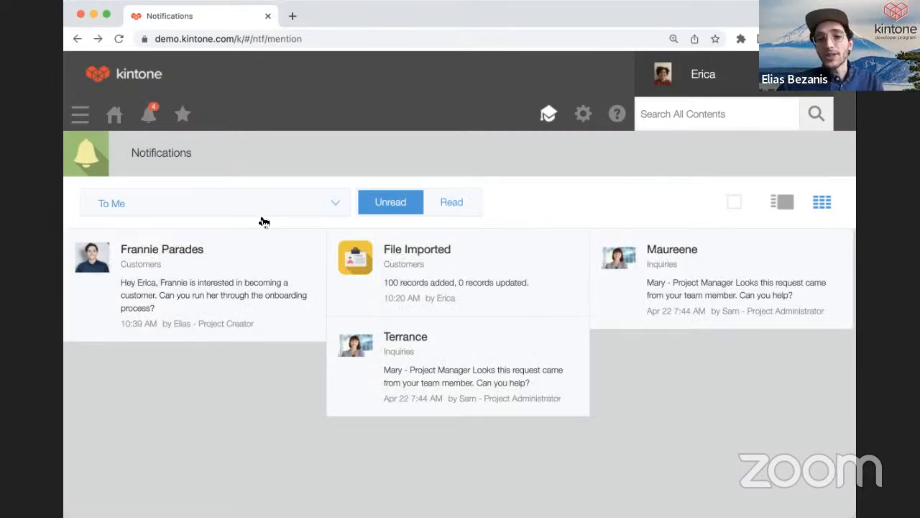
left_click(238, 278)
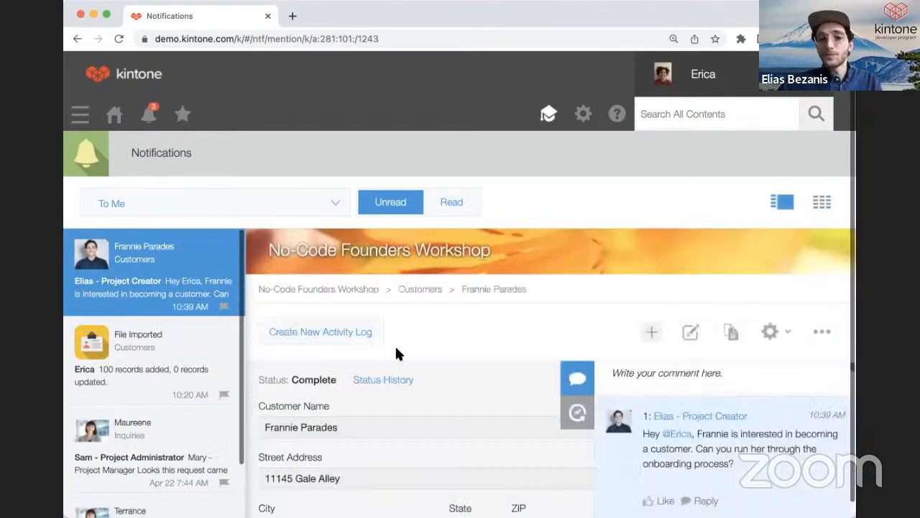
scroll(395, 345, "down", 4)
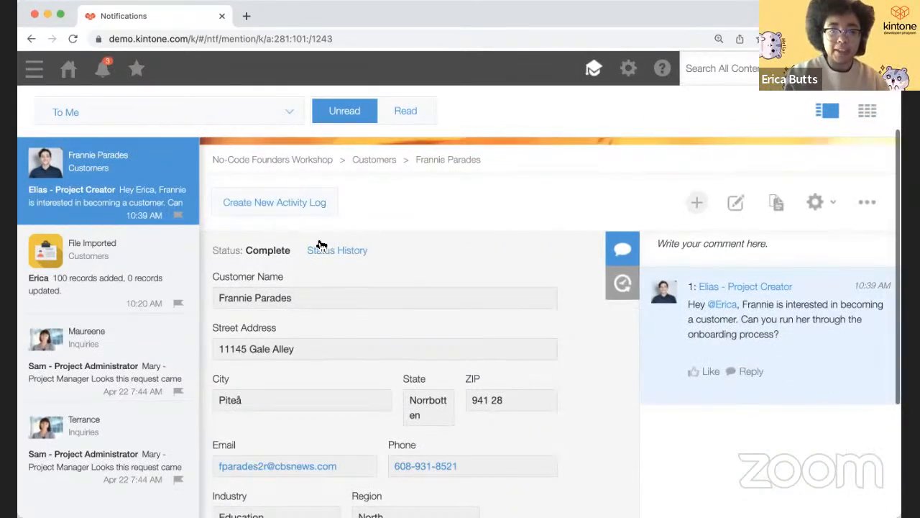
- Show the record's History panel and scroll through its status changes and actions
left_click(622, 285)
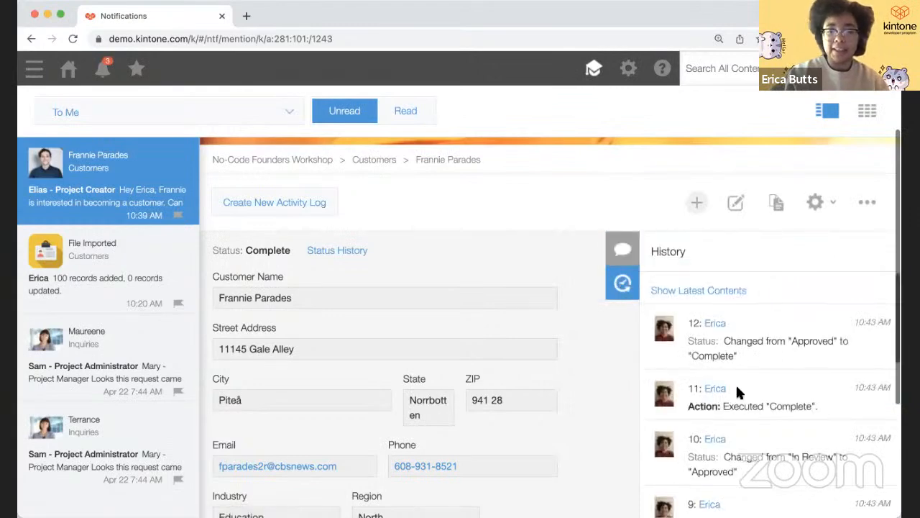
scroll(736, 390, "down", 4)
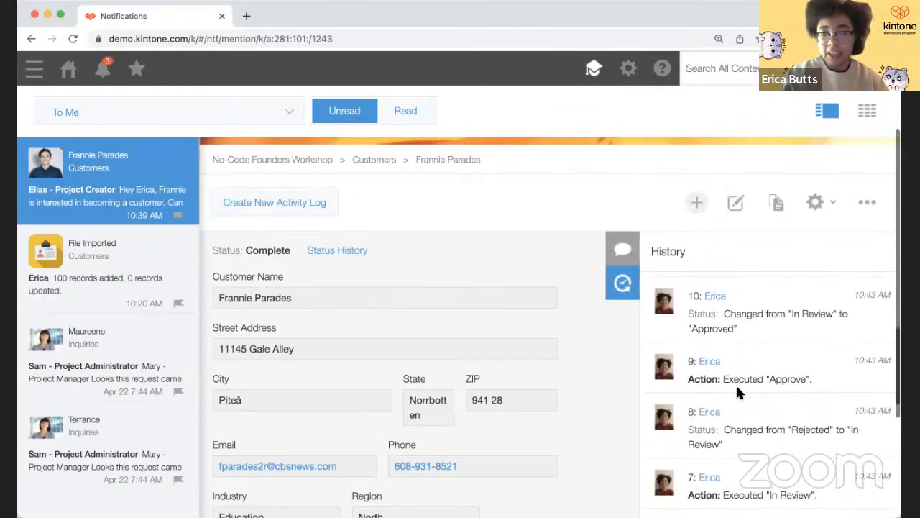
scroll(737, 388, "down", 2)
scroll(736, 392, "up", 6)
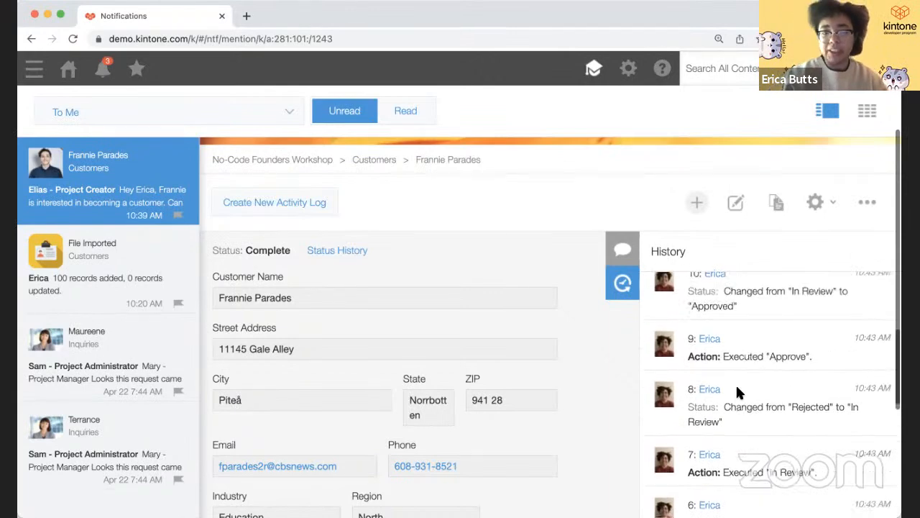
scroll(736, 383, "down", 5)
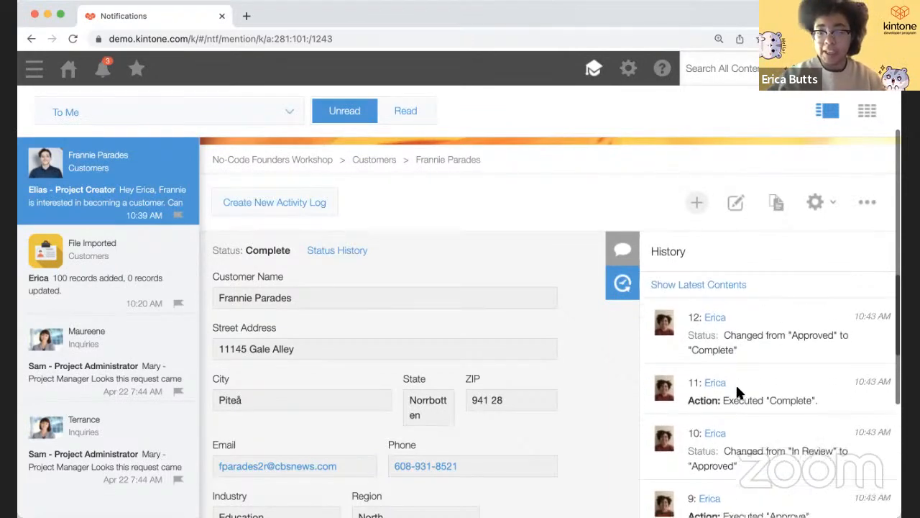
scroll(735, 383, "down", 5)
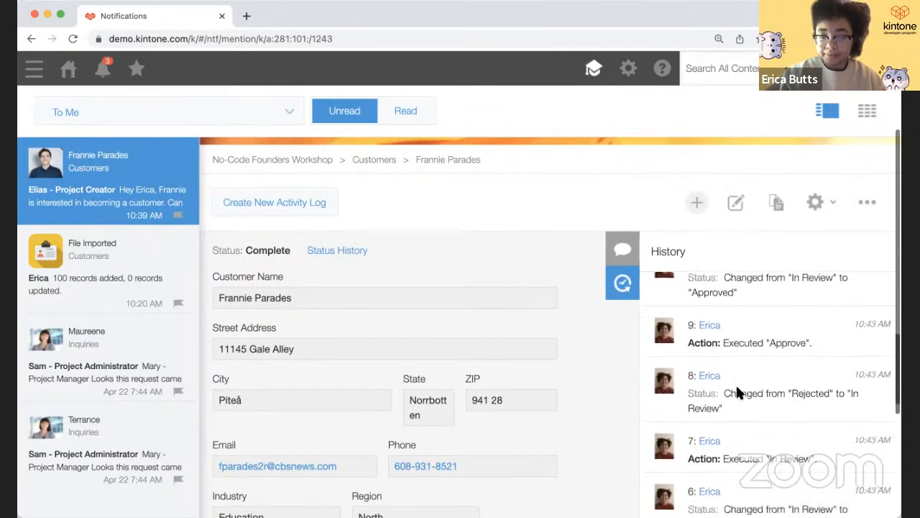
scroll(735, 383, "down", 3)
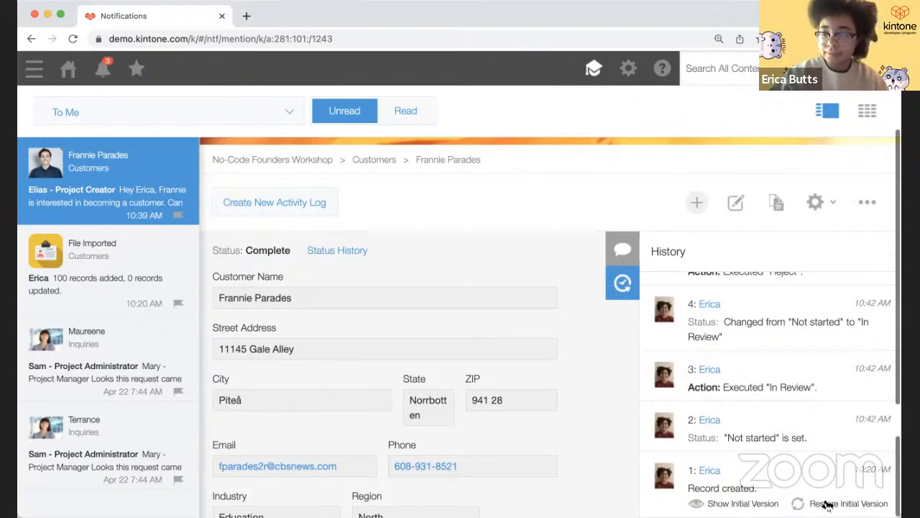
scroll(787, 460, "up", 2)
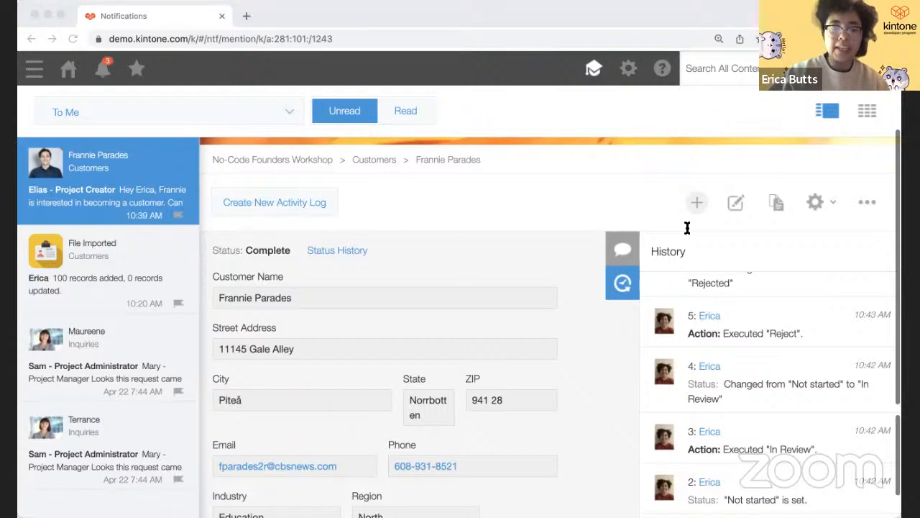
left_click(445, 209)
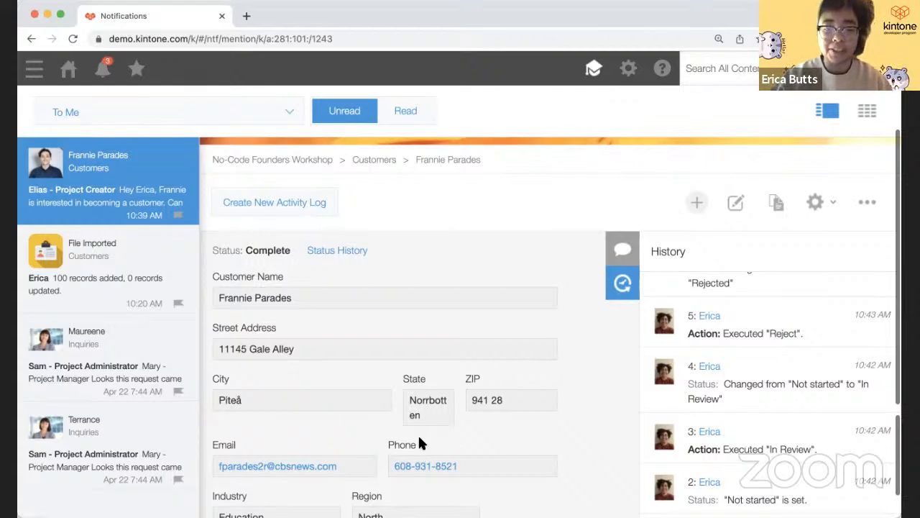
key("super+Tab")
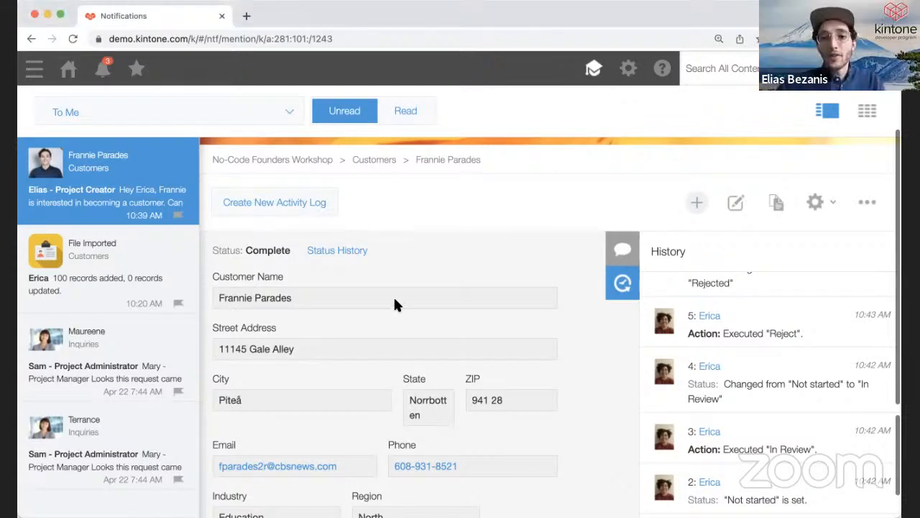
- Leave the record's comment thread for the Customers record list and open the app settings
left_click(620, 249)
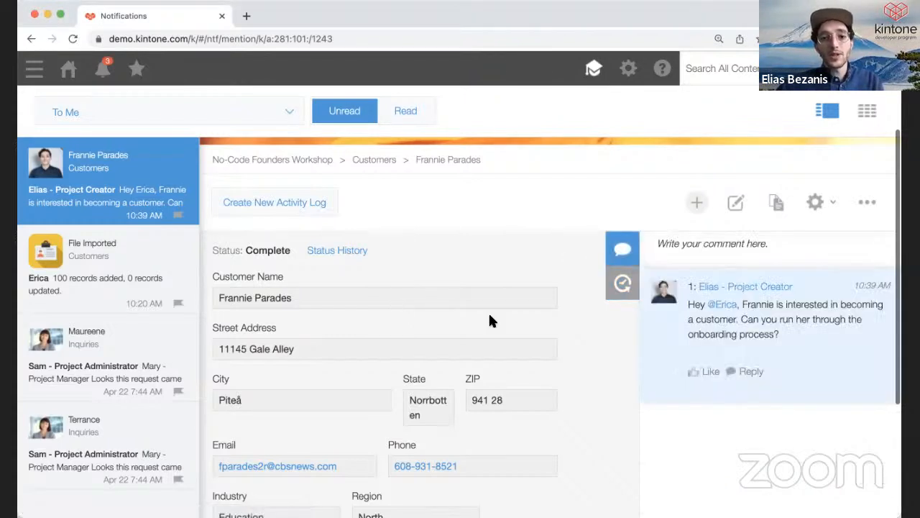
scroll(490, 315, "up", 2)
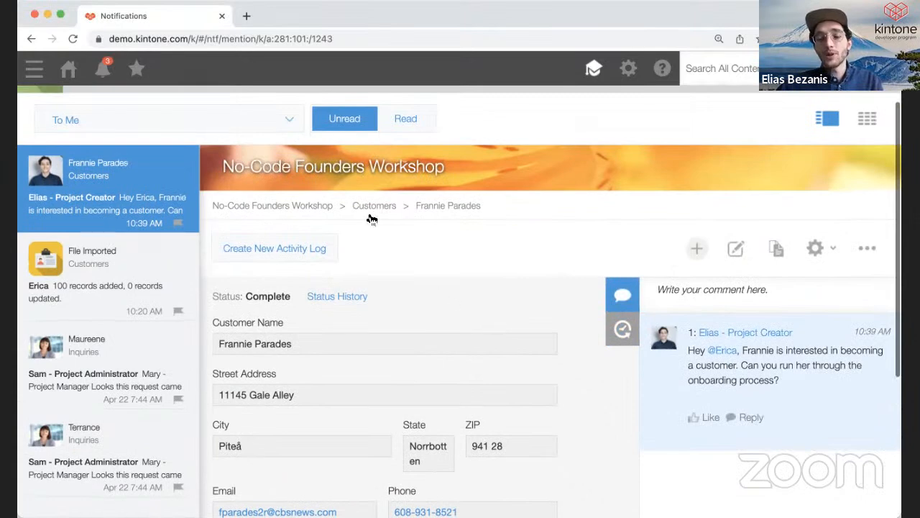
left_click(370, 215)
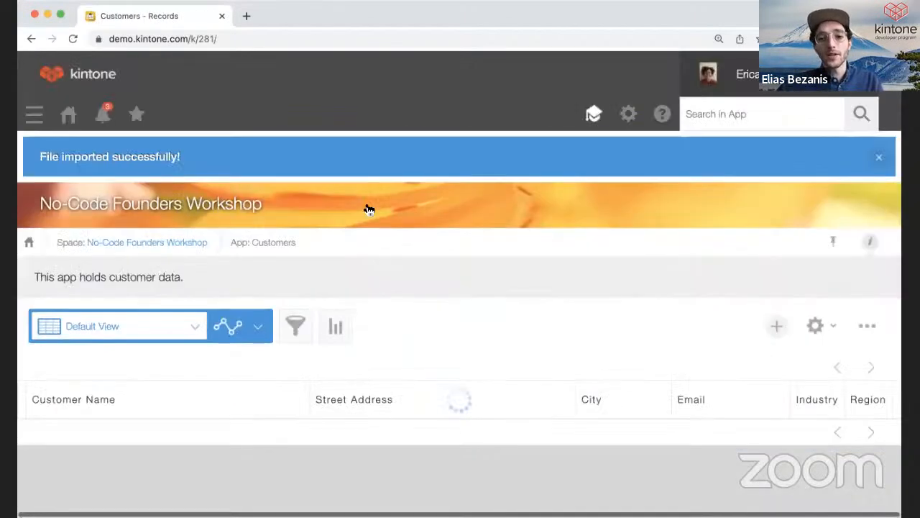
scroll(372, 291, "down", 3)
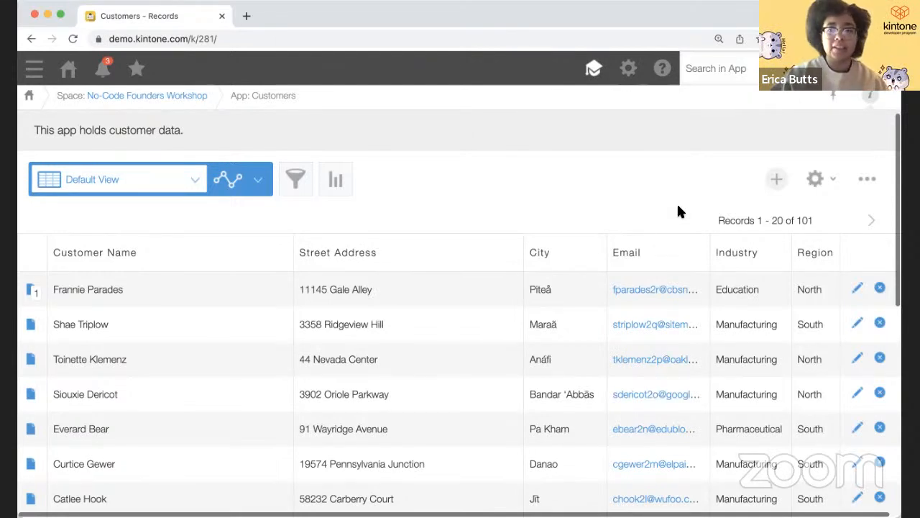
left_click(817, 194)
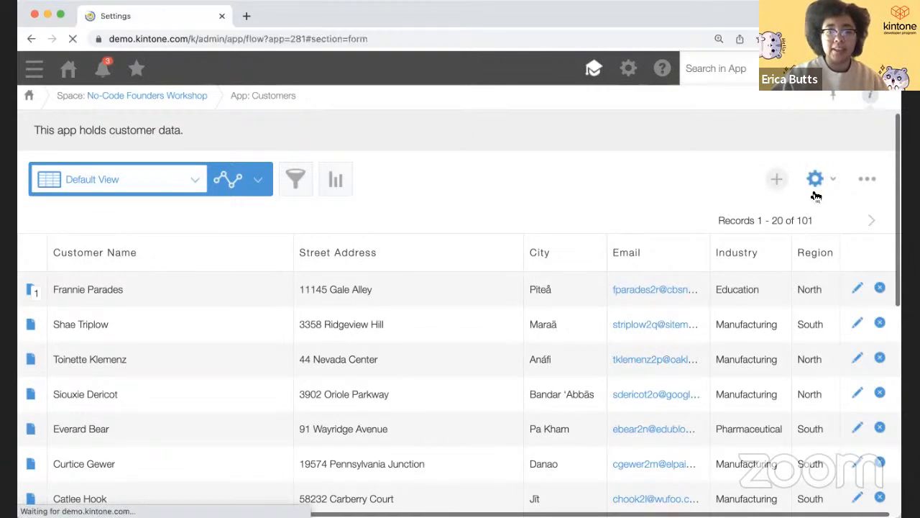
- Add a drop-down named Active below Industry and Region, with options Inactive and Active
scroll(512, 255, "down", 5)
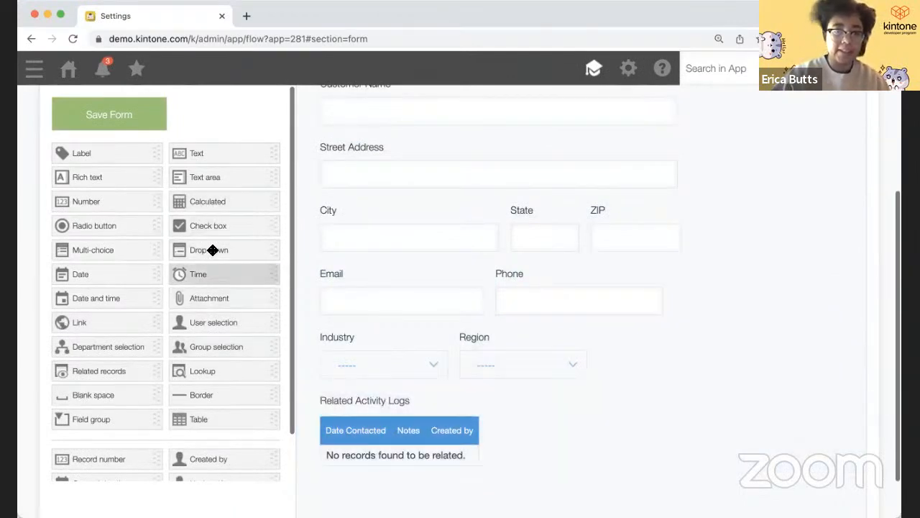
left_click_drag(213, 253, 317, 391)
left_click(442, 399)
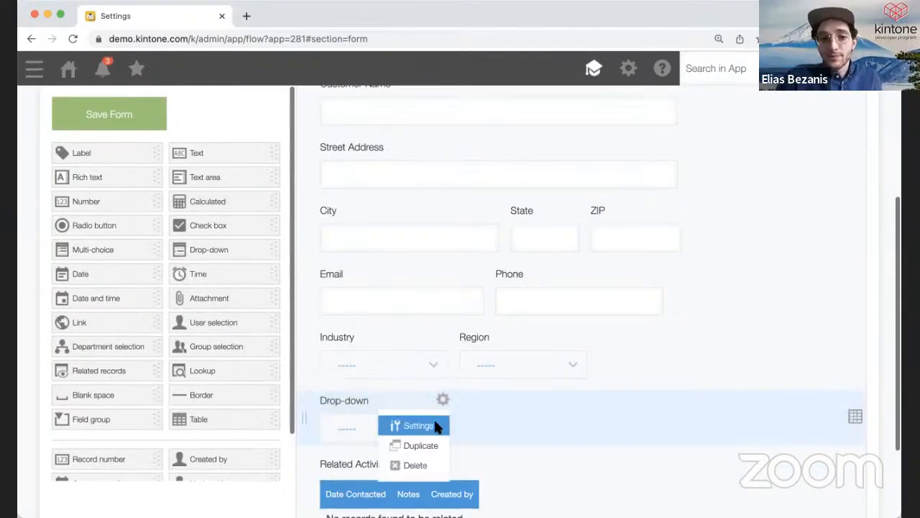
left_click(435, 426)
type("Active")
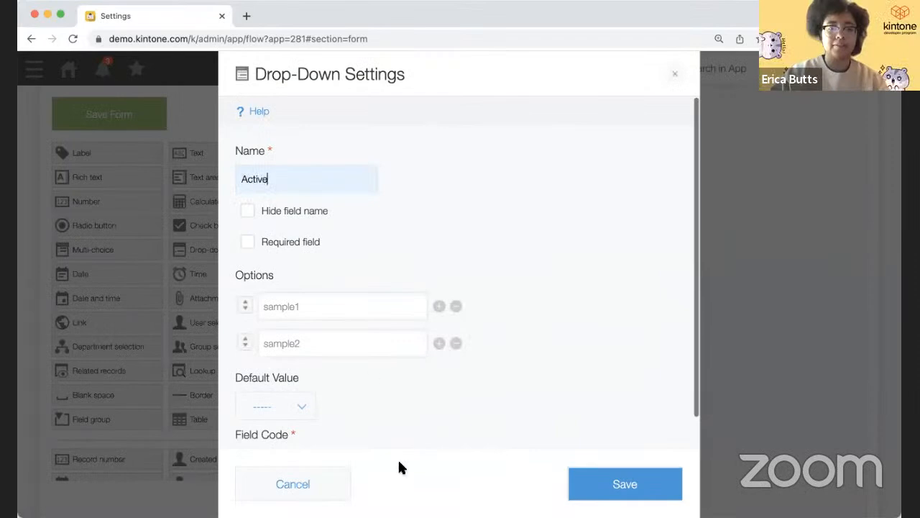
left_click(372, 308)
key("super+a")
type("Inactiv")
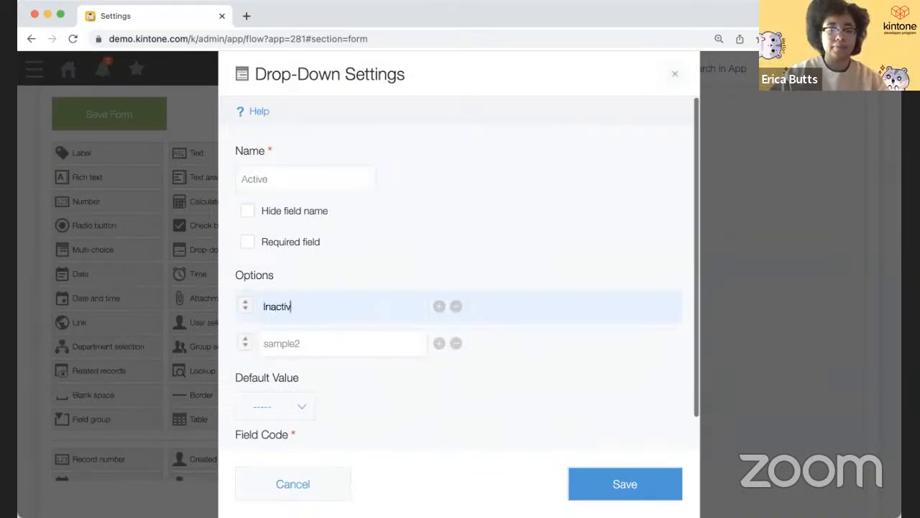
type("e")
left_click(315, 343)
key("super+a")
type("Active")
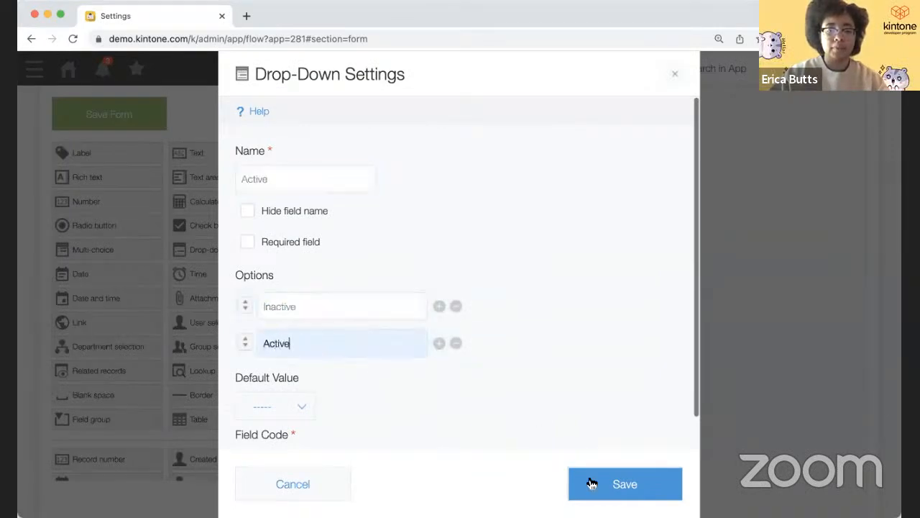
left_click(591, 483)
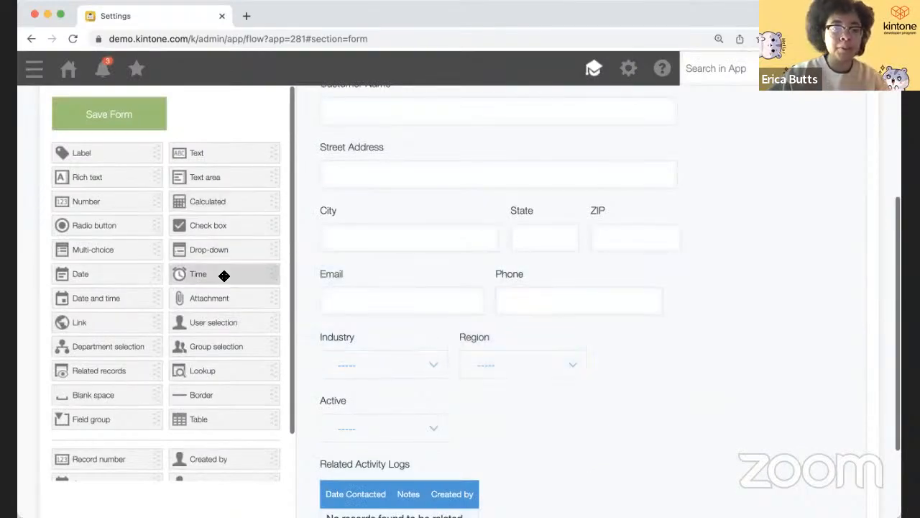
- Add a Priority drop-down beside Active with options Low, Medium and High
left_click_drag(223, 251, 579, 414)
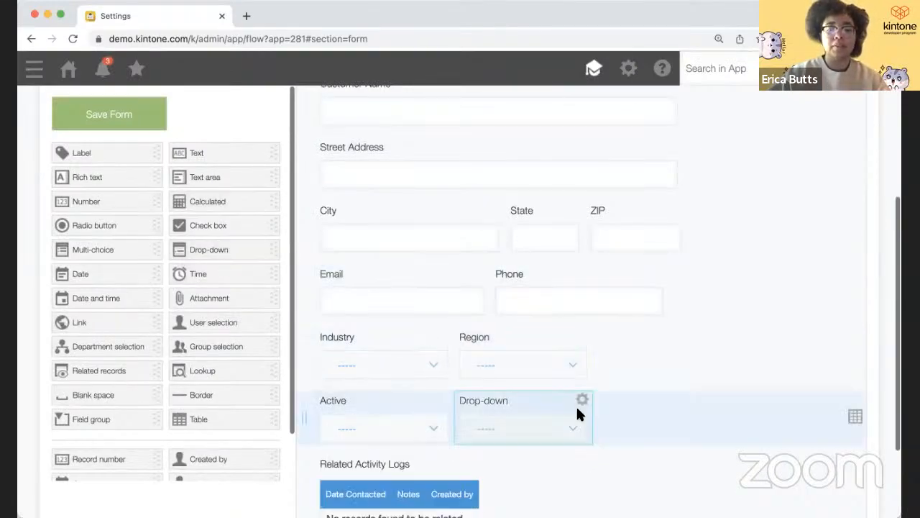
left_click(582, 399)
left_click(554, 423)
type("Priorit")
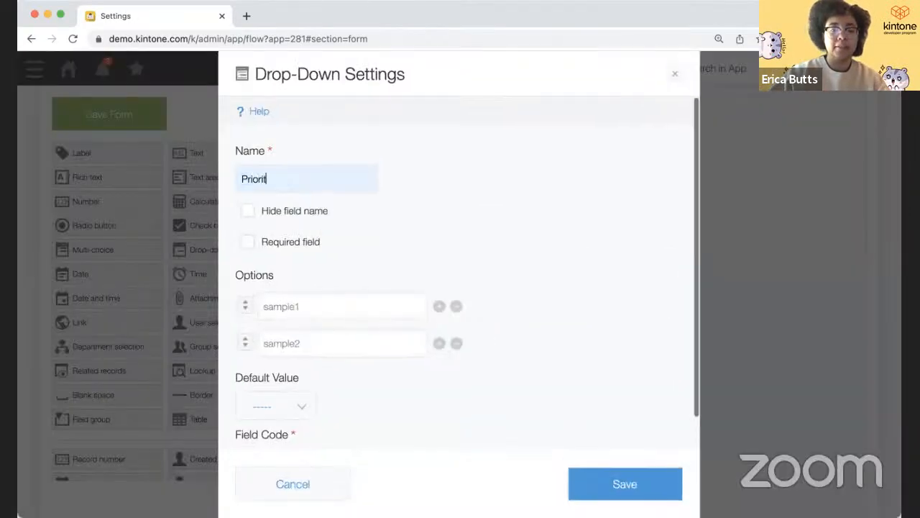
type("y")
left_click(368, 305)
type("Low")
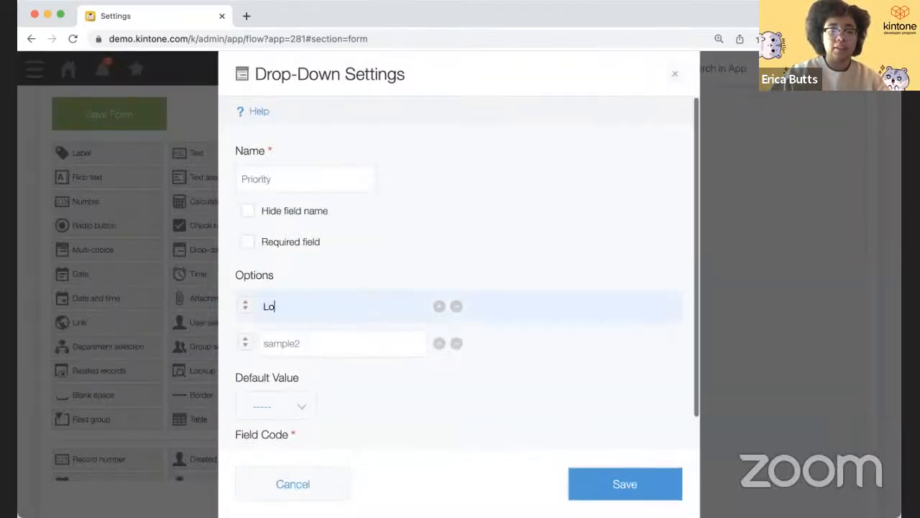
left_click(351, 344)
type("Medium")
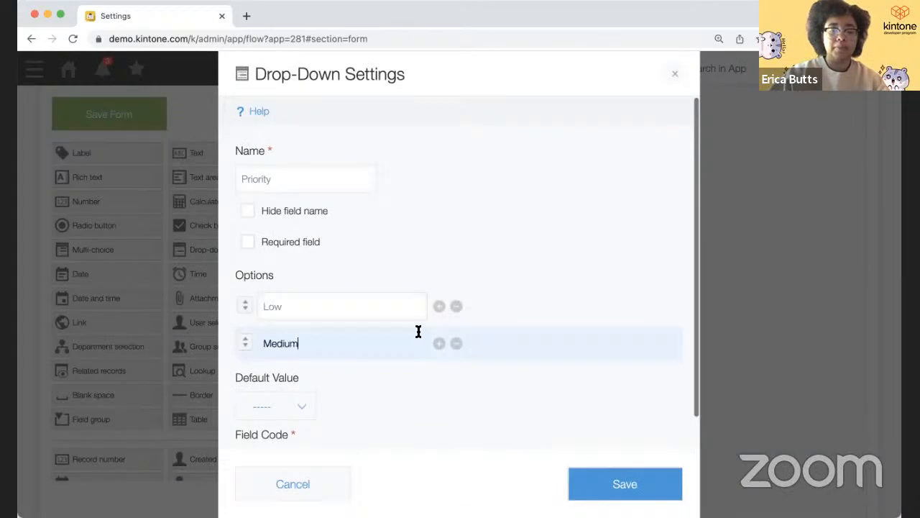
left_click(439, 343)
type("High")
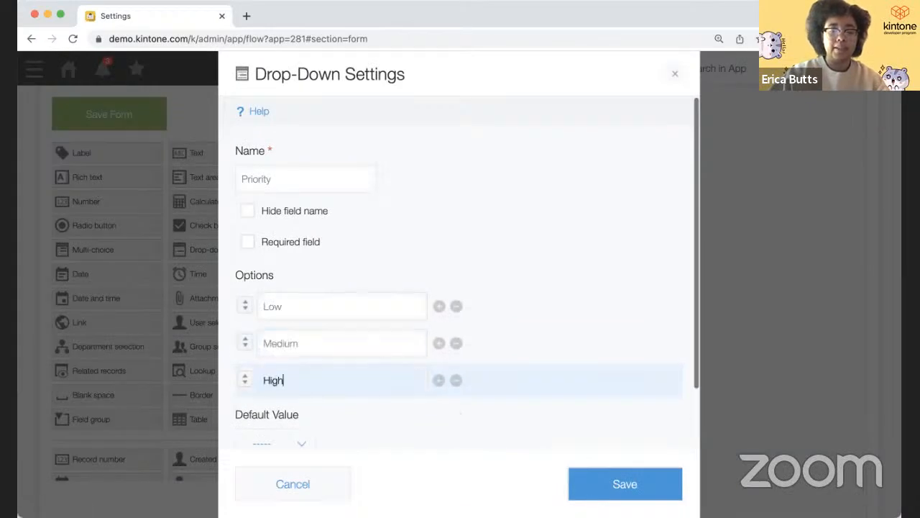
left_click(603, 489)
scroll(460, 396, "down", 3)
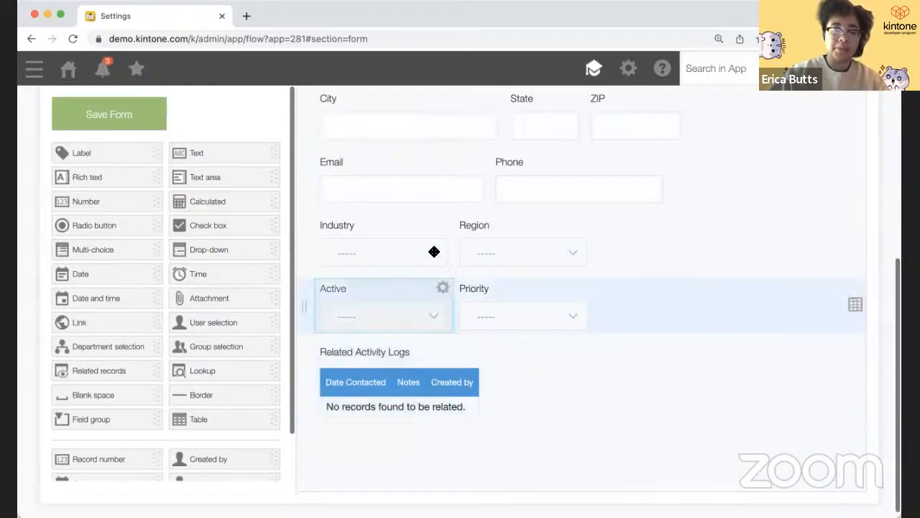
- Widen the Industry, Region, Active and Priority fields, then choose Update App
left_click_drag(453, 250, 485, 249)
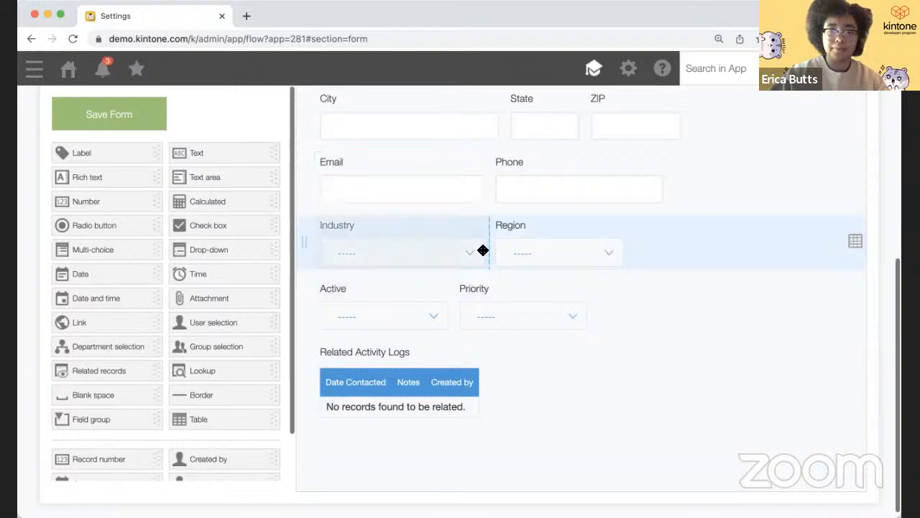
left_click_drag(633, 255, 668, 254)
left_click_drag(452, 317, 486, 315)
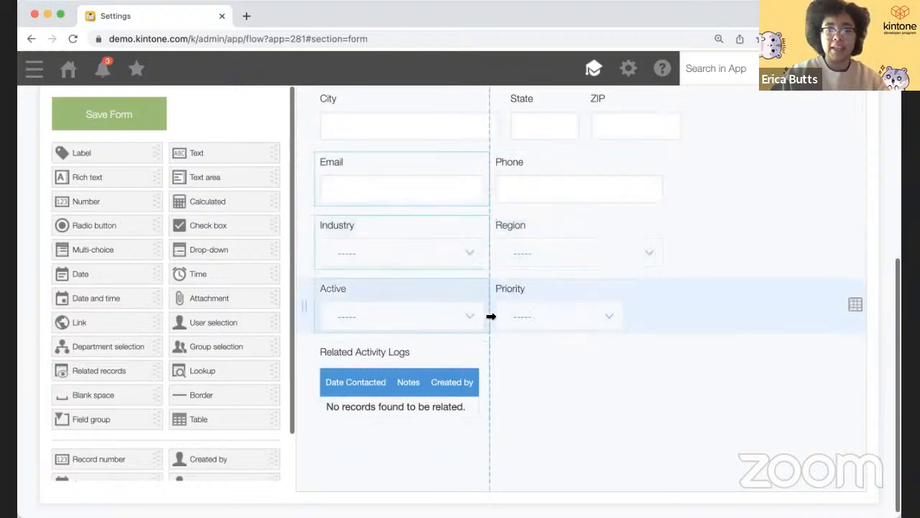
left_click_drag(616, 316, 667, 314)
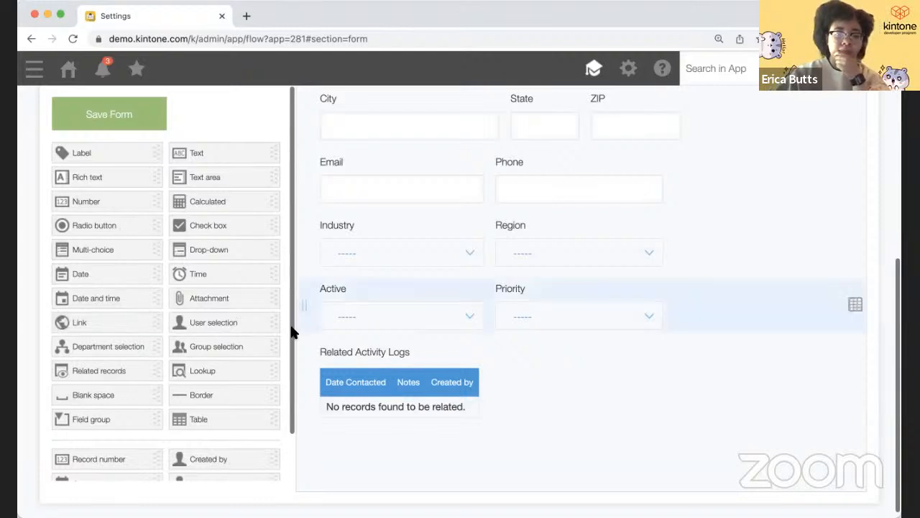
scroll(378, 310, "up", 5)
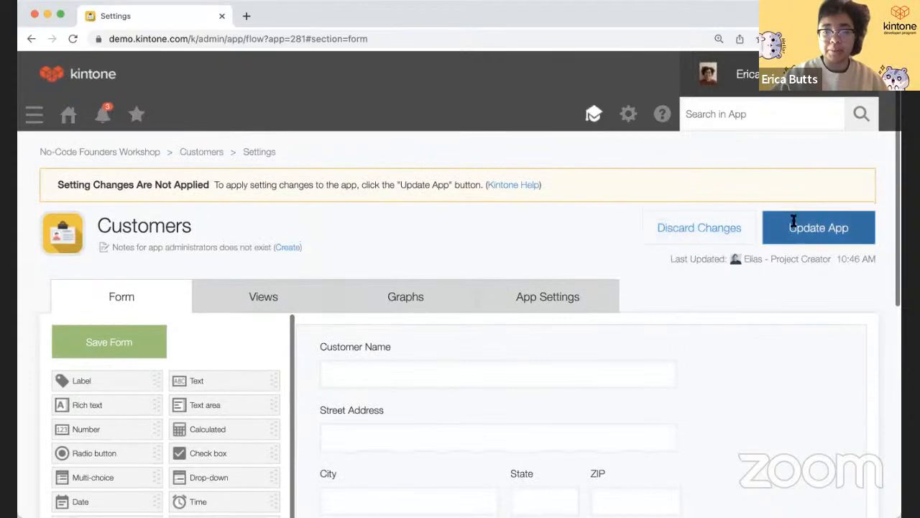
left_click(793, 220)
- Confirm the app update, then reopen the Customers settings on the App Settings tab
left_click(576, 344)
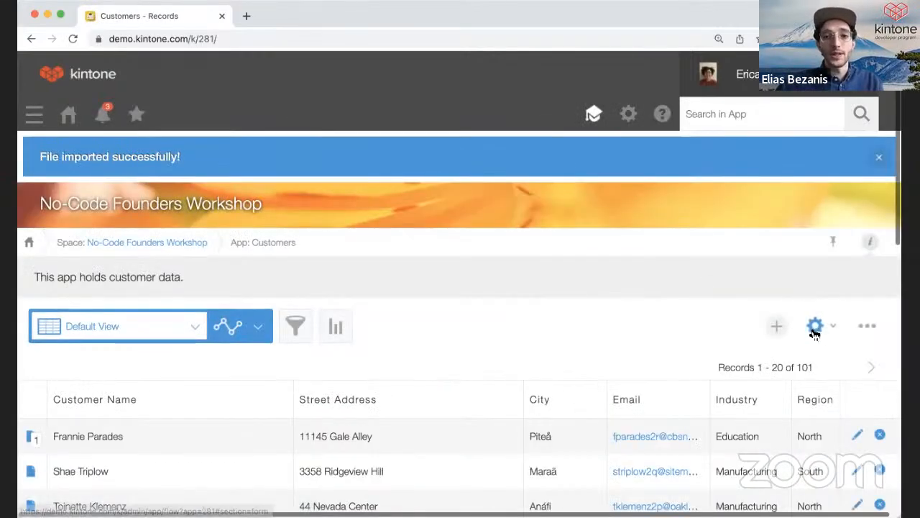
scroll(814, 334, "down", 3)
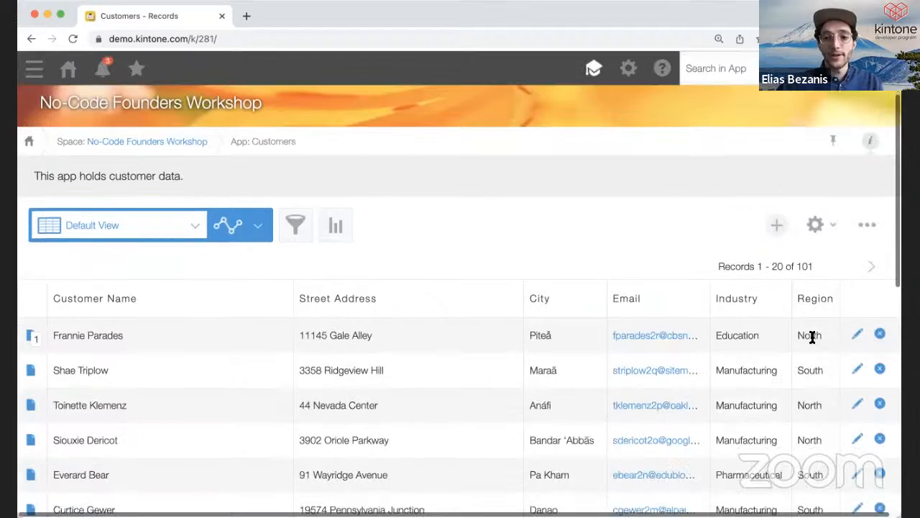
left_click(814, 227)
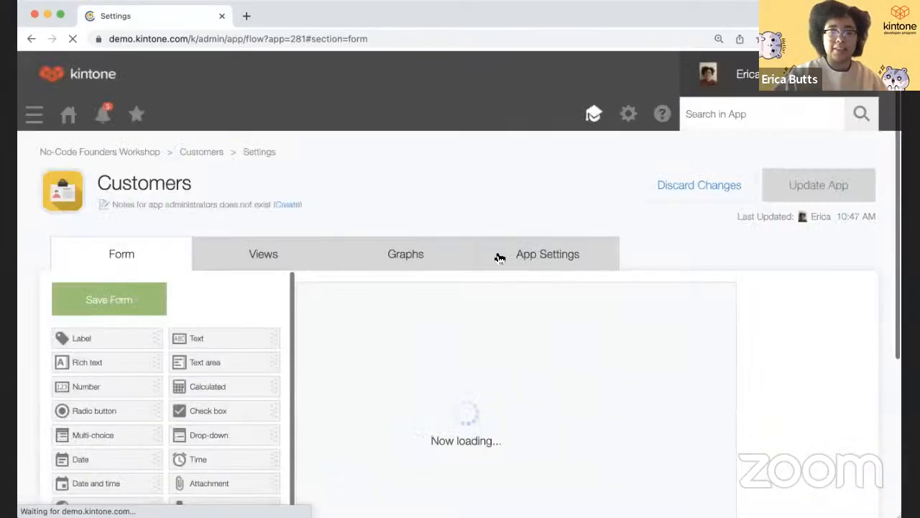
left_click(496, 257)
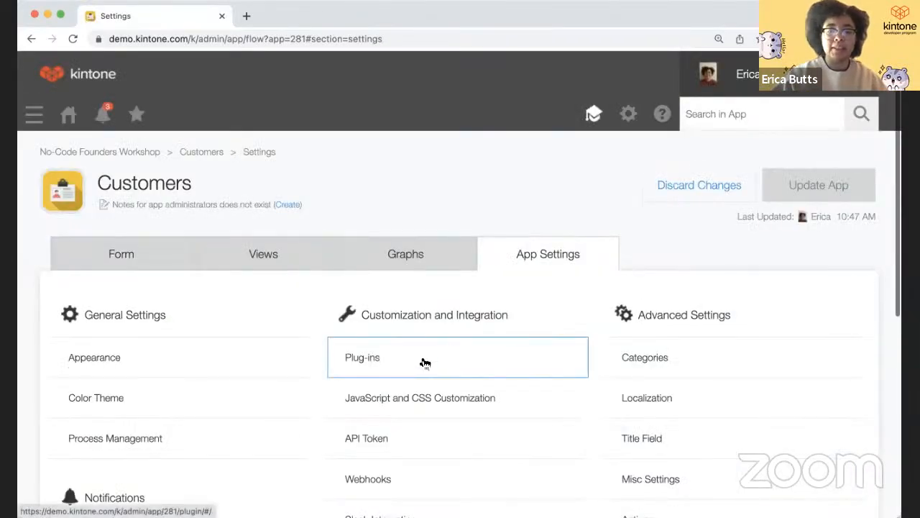
- Go to the app's Plug-ins settings and browse the plug-ins available to add
scroll(425, 362, "down", 2)
left_click(412, 282)
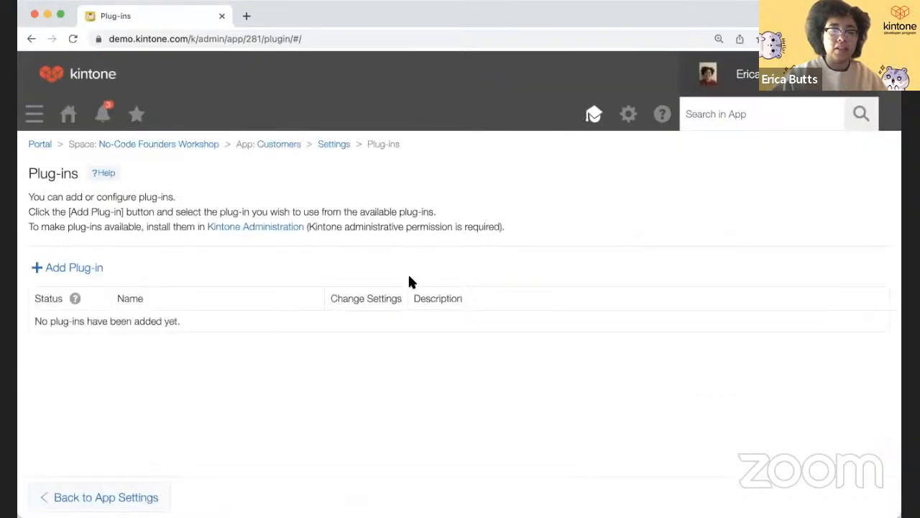
left_click(89, 274)
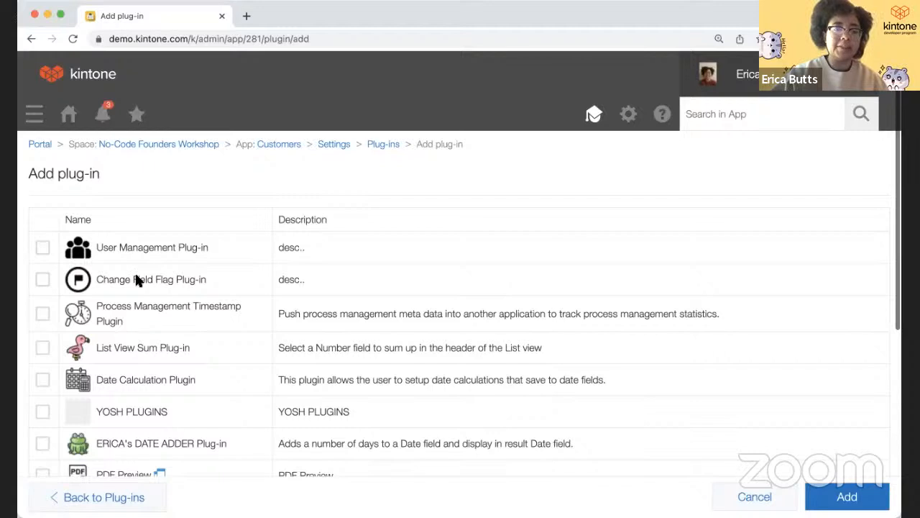
left_click(630, 125)
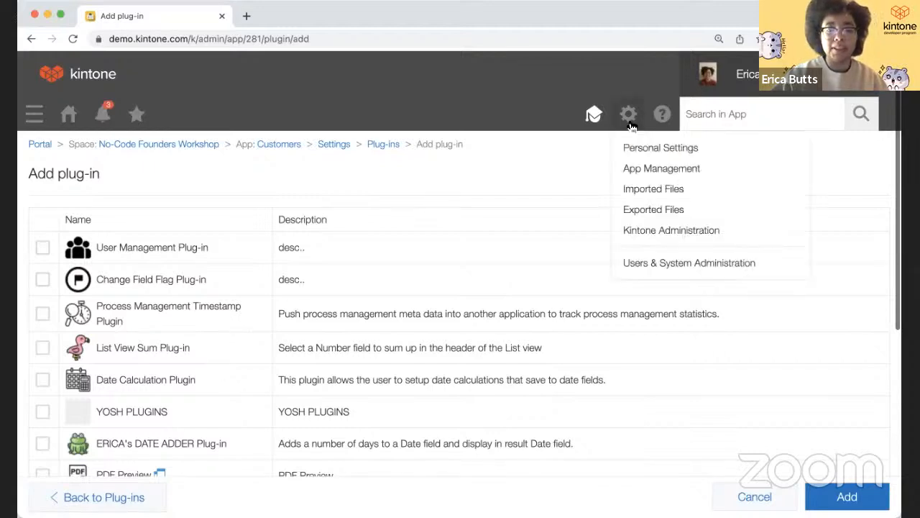
left_click(647, 233)
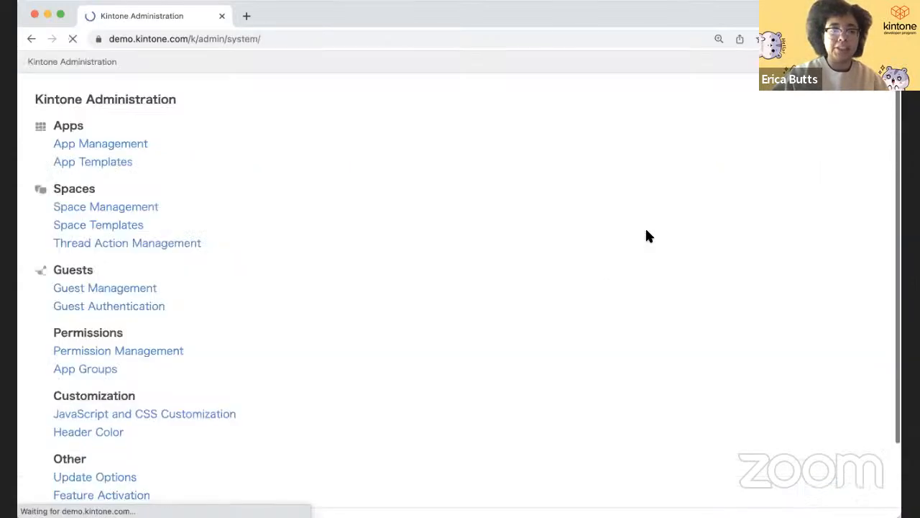
scroll(322, 324, "down", 3)
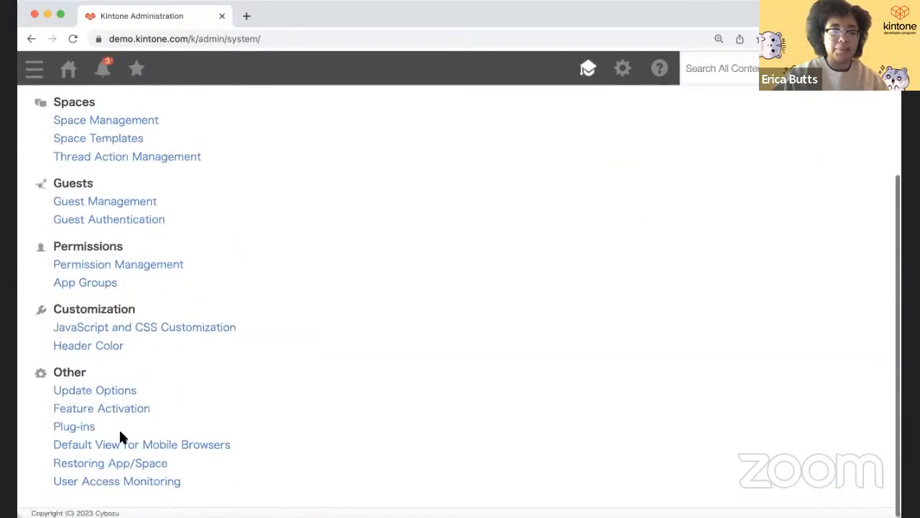
left_click(74, 427)
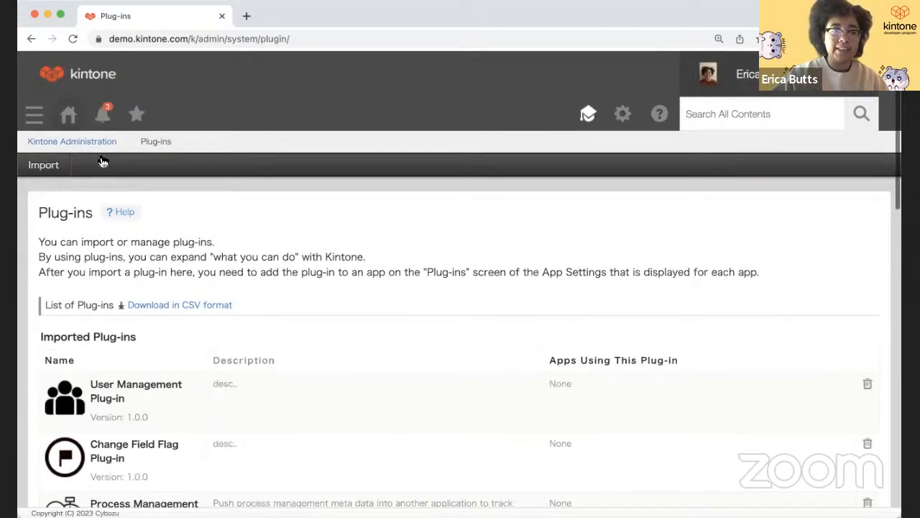
left_click(68, 117)
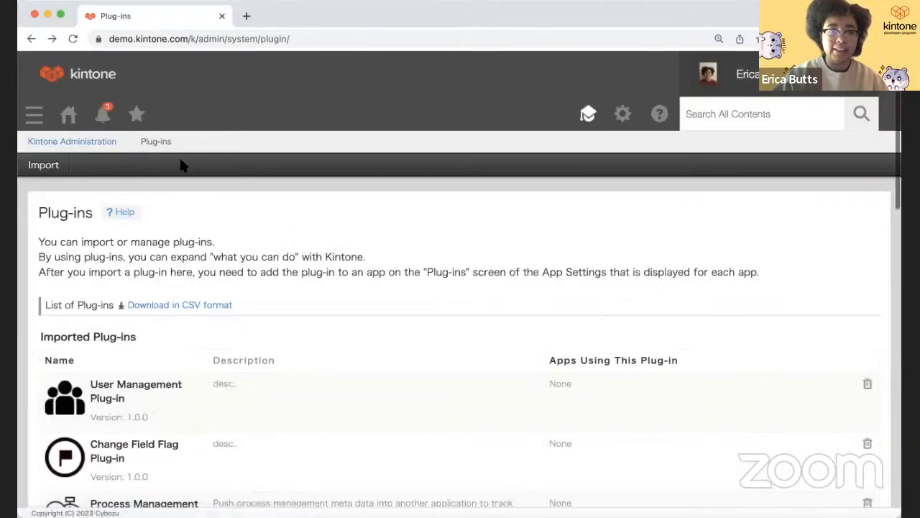
scroll(91, 141, "left", 5)
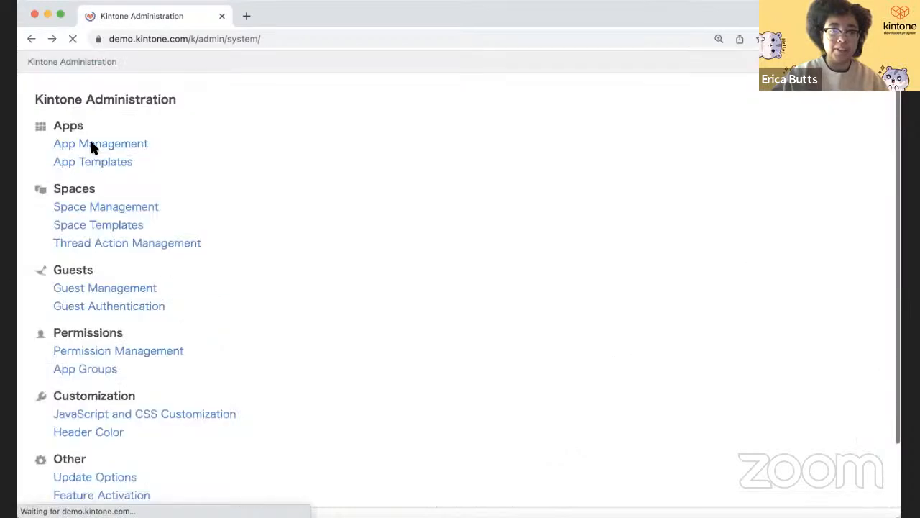
scroll(92, 142, "left", 5)
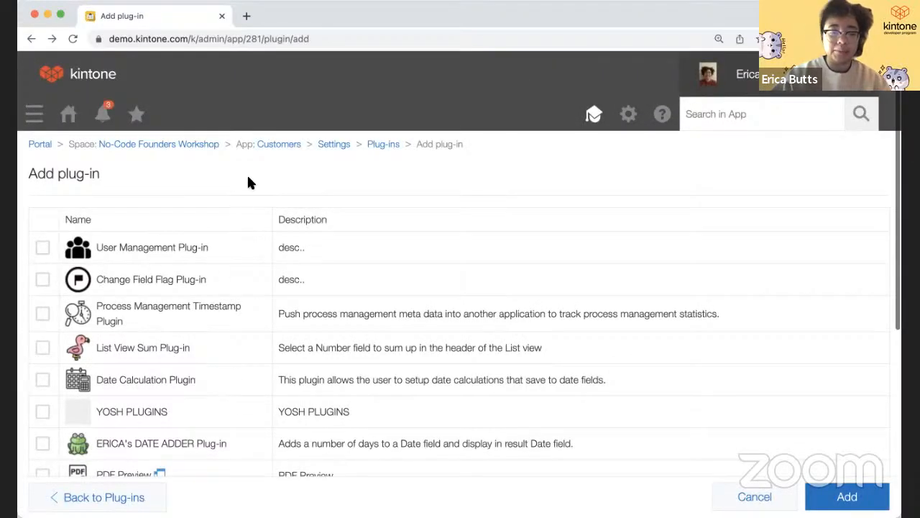
- Find 'conditional' on the page, tick Conditional Display Plugin and add it to the app
key("ctrl+f")
type("co")
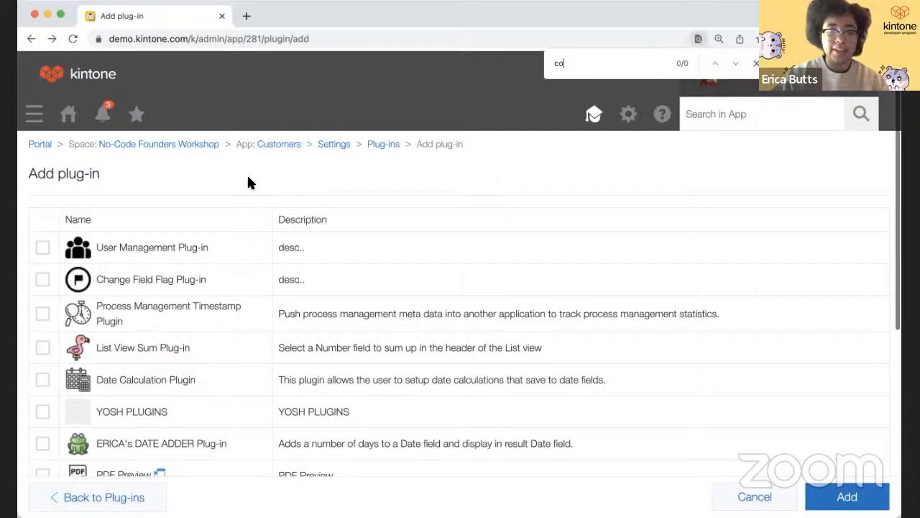
type("nditional for")
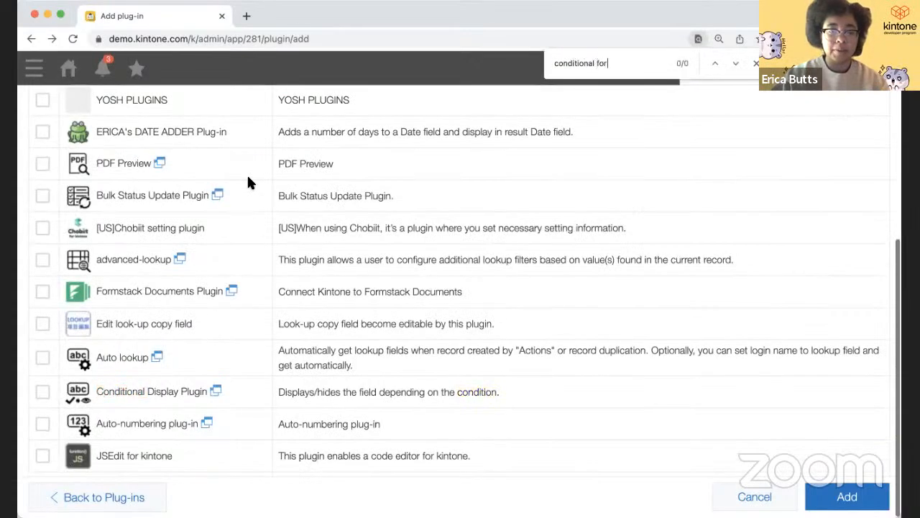
key("BackSpace")
key("BackSpace")
key("BackSpace")
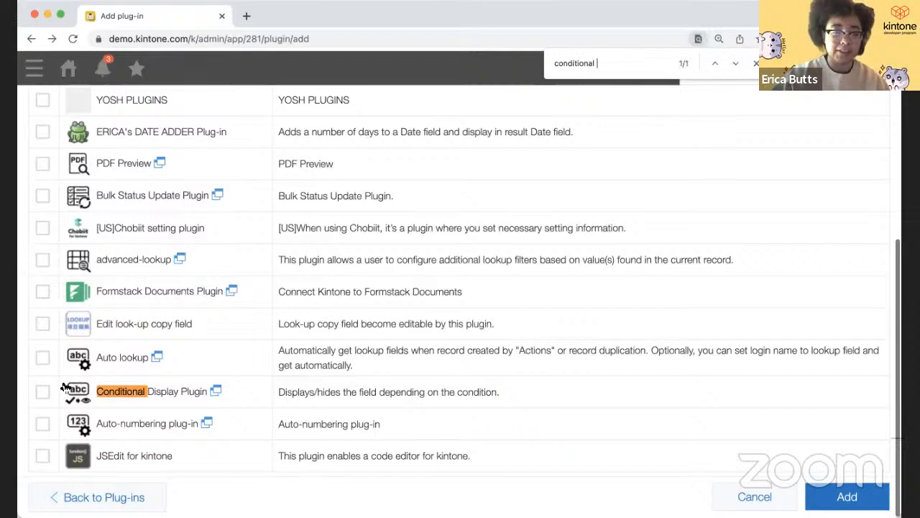
left_click(43, 394)
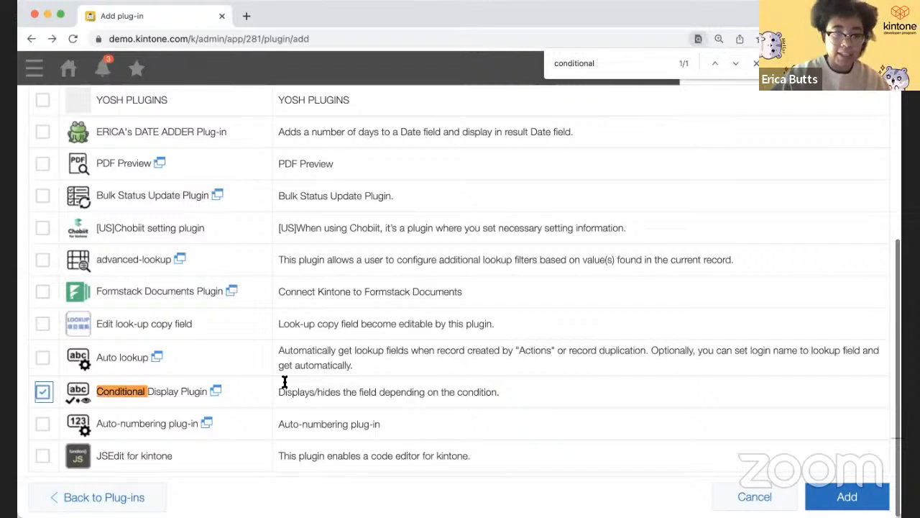
left_click(833, 494)
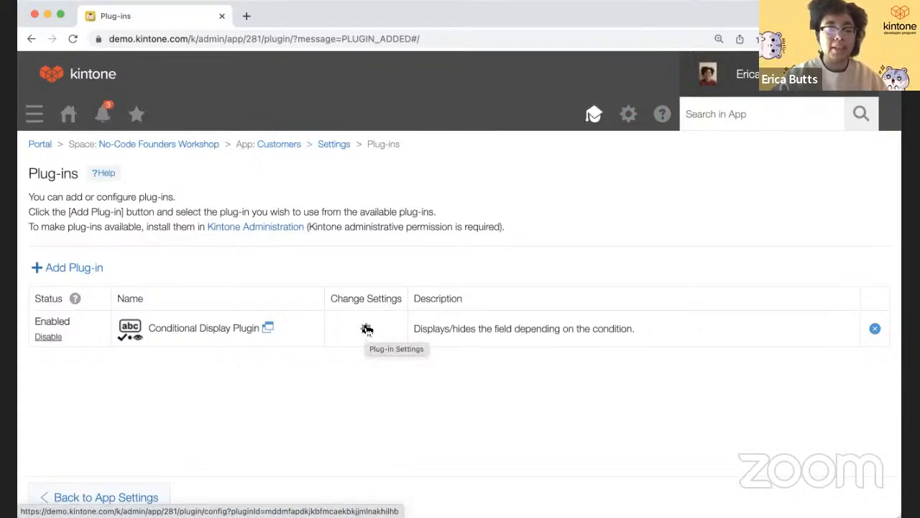
- Open the Conditional Display Plugin settings and set the condition to Active includes Inactive
left_click(367, 330)
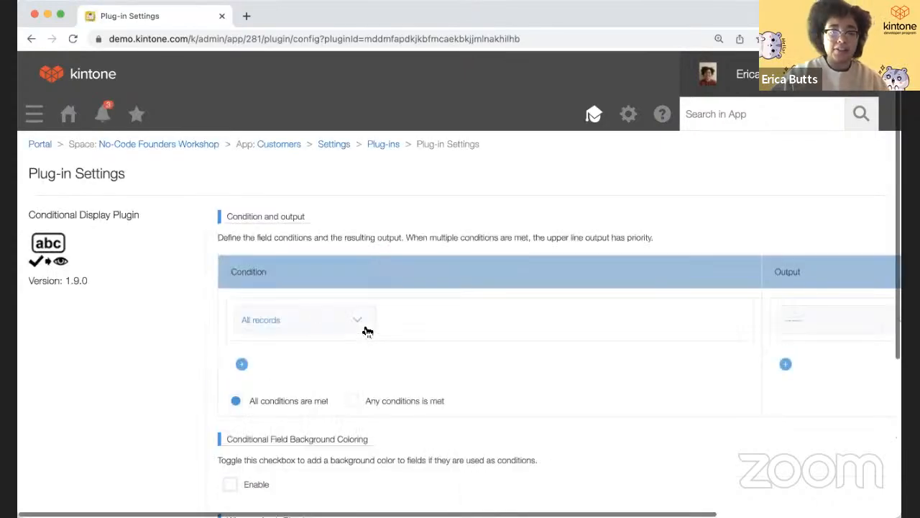
scroll(366, 330, "right", 3)
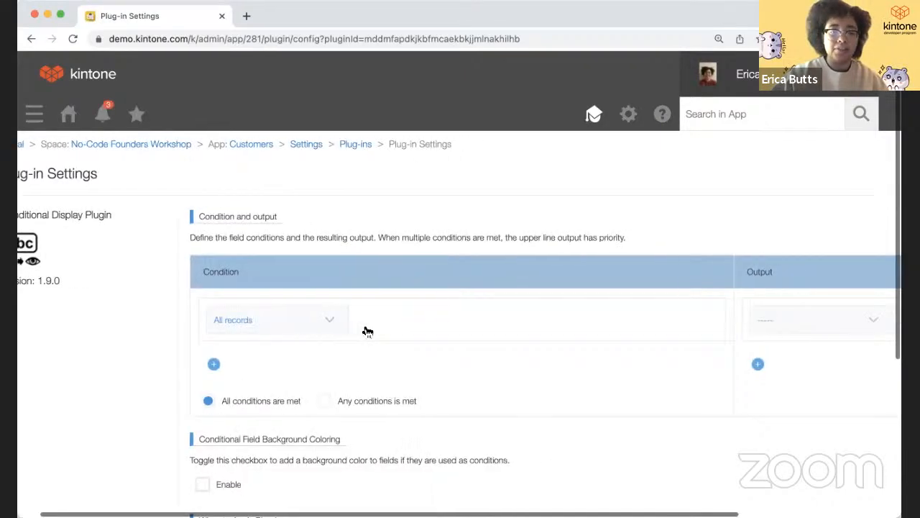
left_click(284, 327)
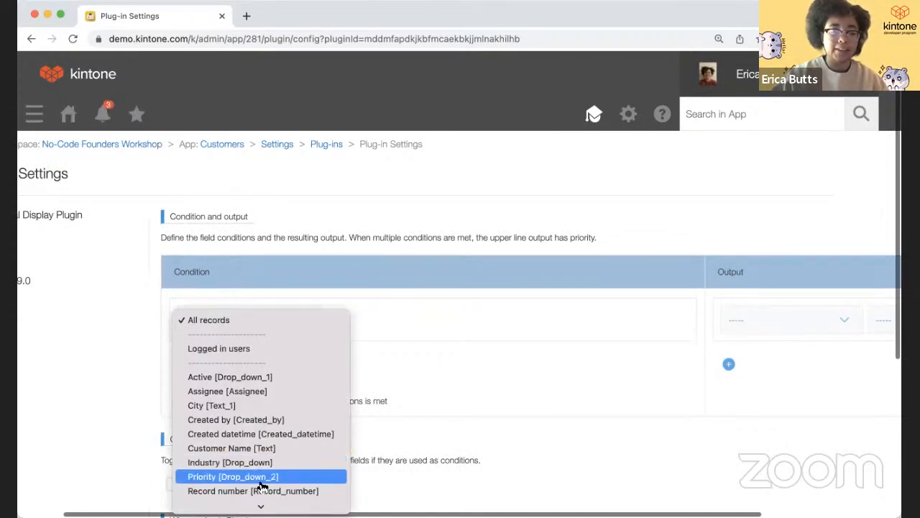
left_click(268, 375)
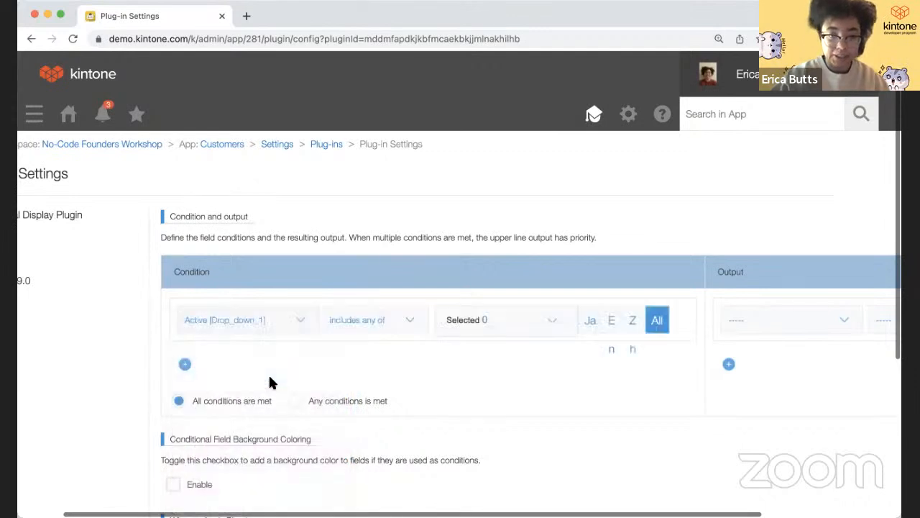
scroll(435, 335, "right", 2)
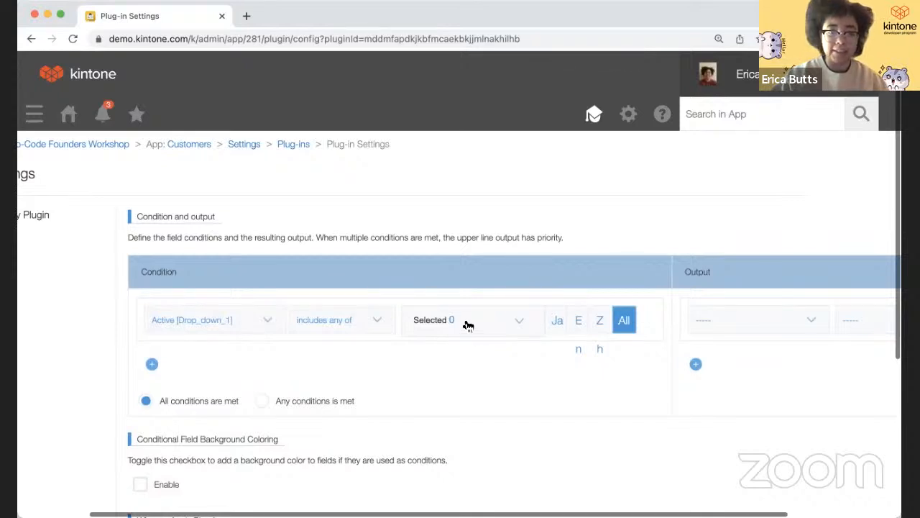
left_click(468, 327)
left_click(465, 344)
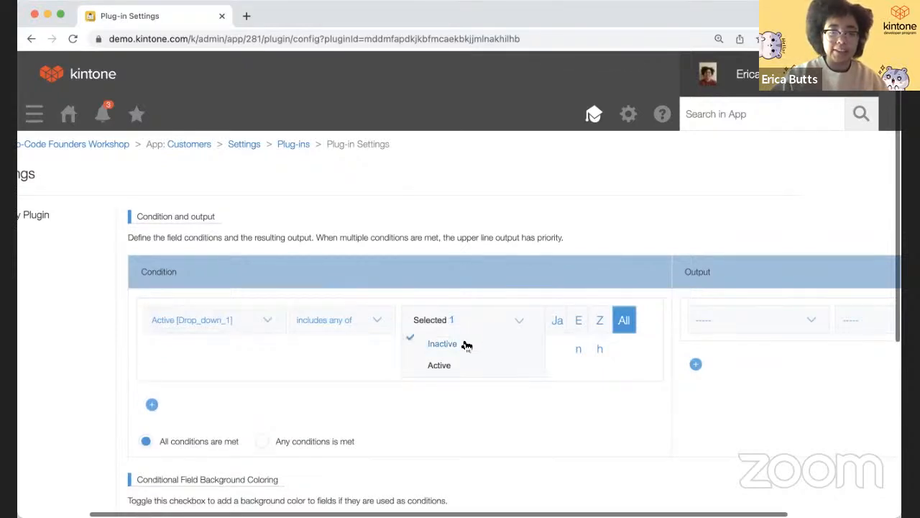
scroll(463, 345, "right", 2)
scroll(463, 345, "right", 5)
- Set the output so the Priority field is Hidden when the condition holds
left_click(665, 325)
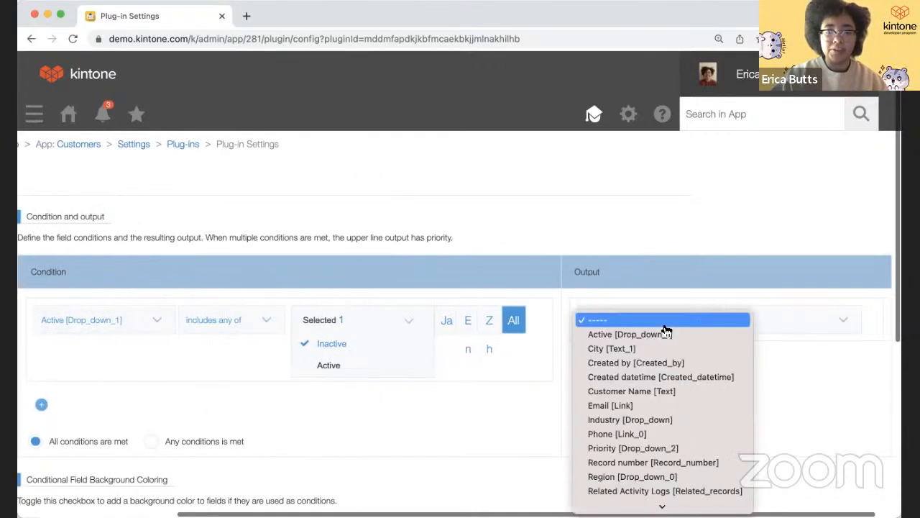
scroll(653, 442, "down", 3)
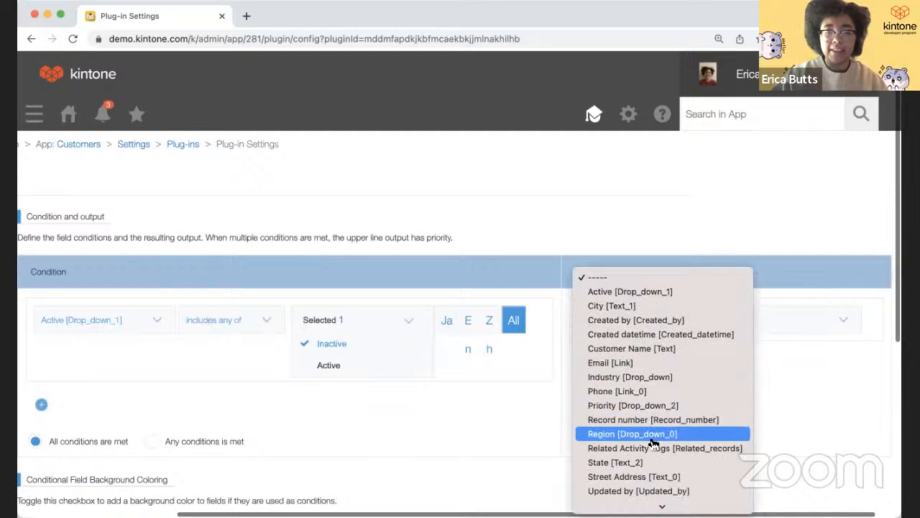
scroll(653, 444, "down", 1)
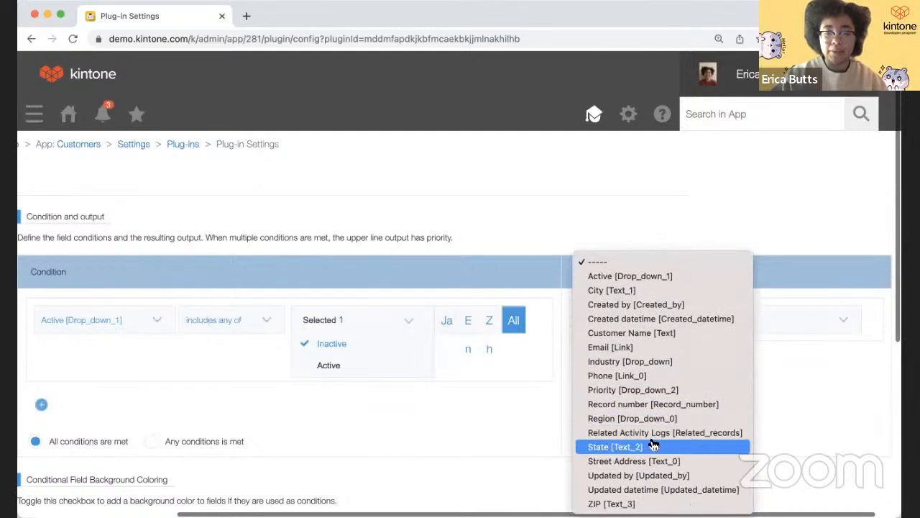
left_click(644, 395)
left_click(764, 320)
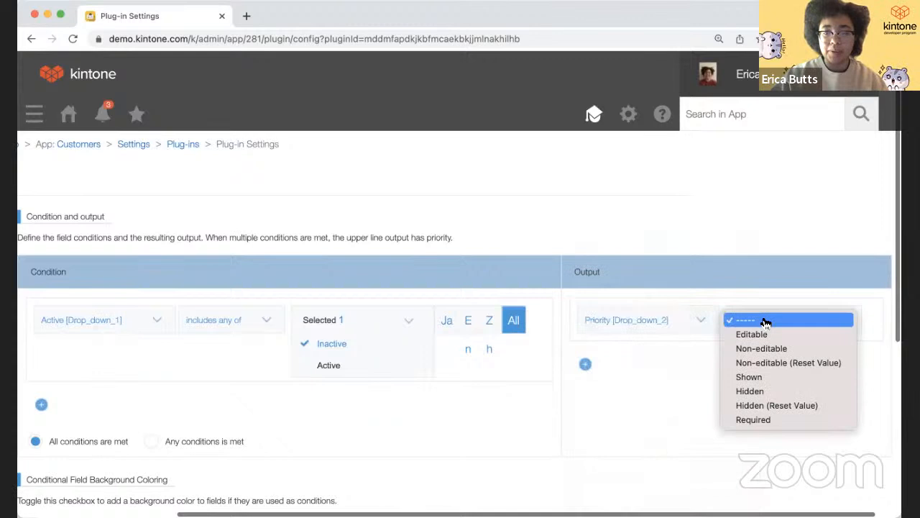
left_click(766, 392)
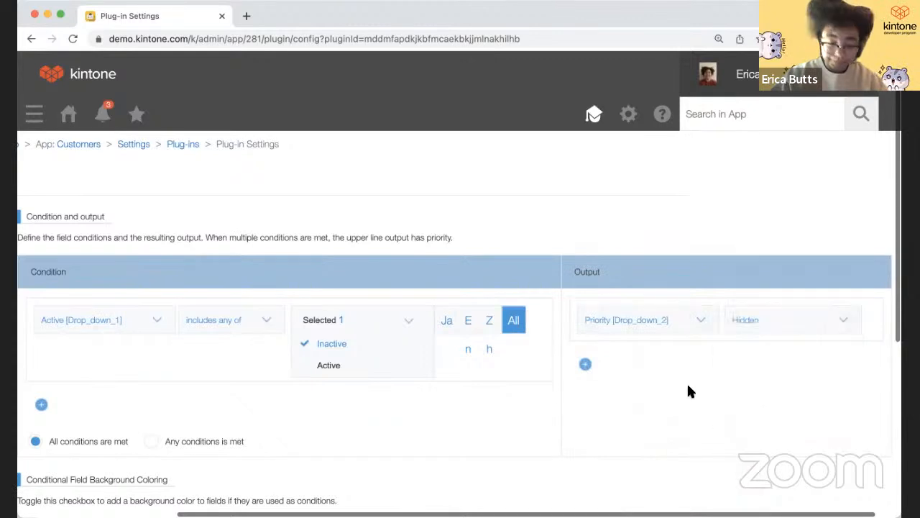
- Add a second output row making Region non-editable under the condition
left_click(585, 364)
left_click(617, 381)
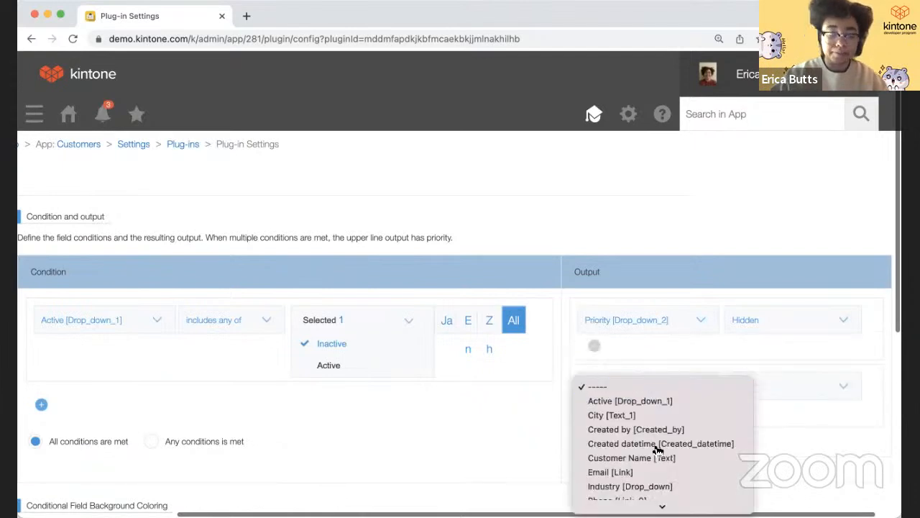
scroll(648, 441, "down", 3)
scroll(651, 451, "down", 1)
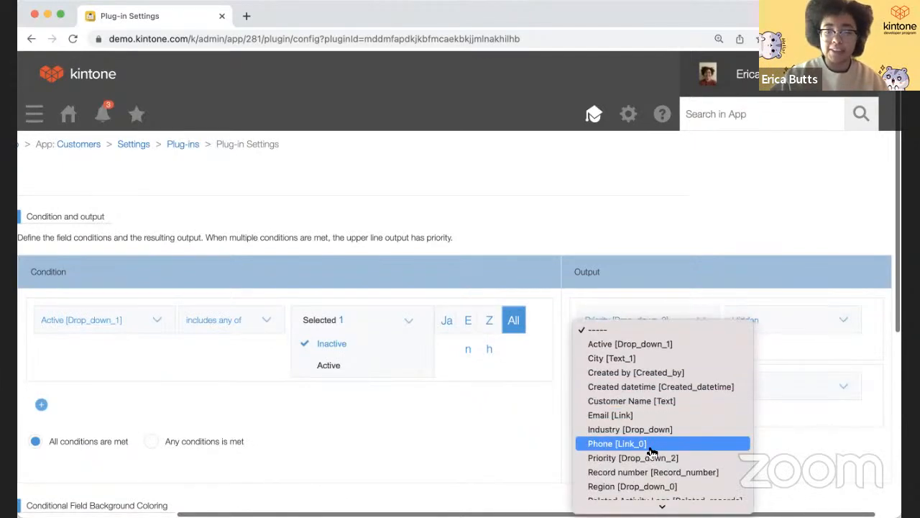
scroll(647, 467, "down", 2)
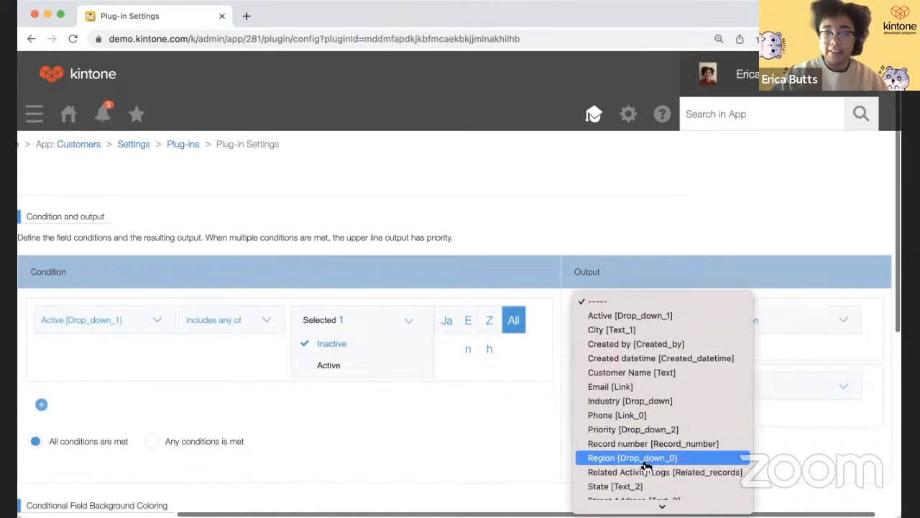
left_click(647, 458)
left_click(755, 388)
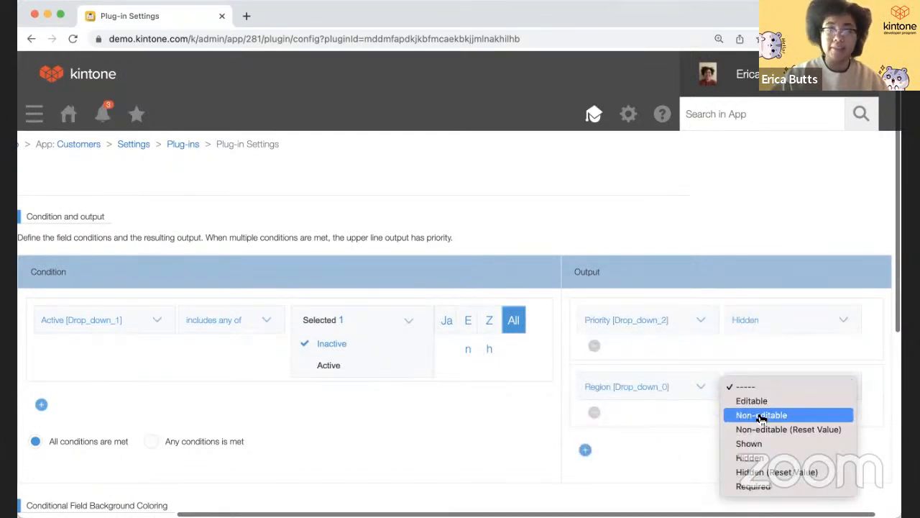
left_click(762, 417)
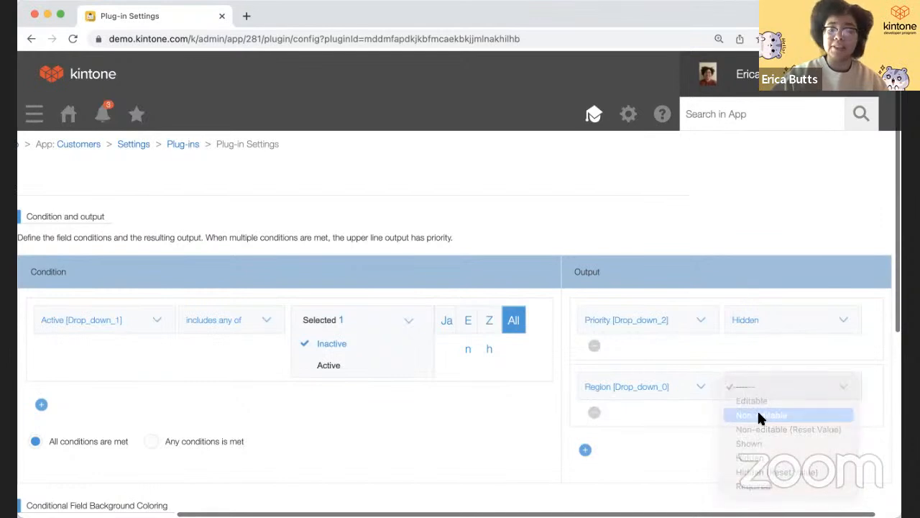
- Add a third output row, then remove it and the Region row, leaving only Priority
left_click(586, 450)
scroll(721, 417, "down", 1)
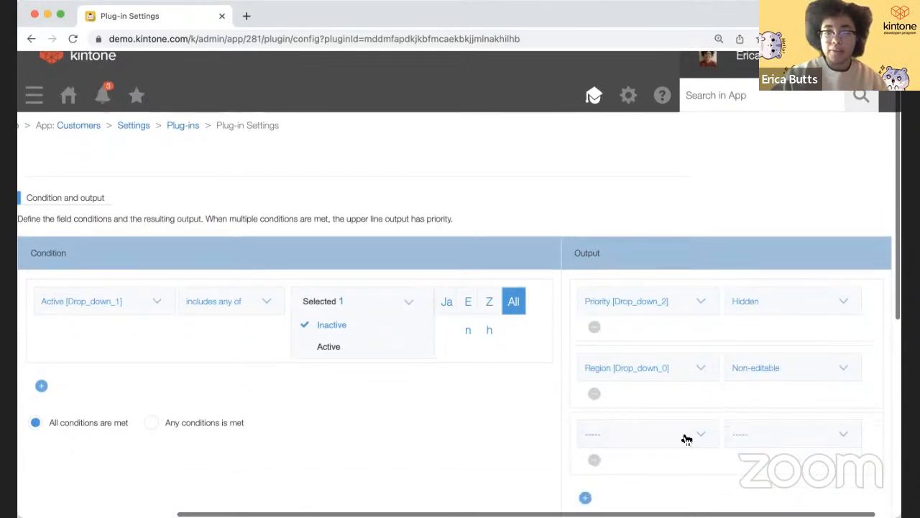
scroll(683, 435, "down", 2)
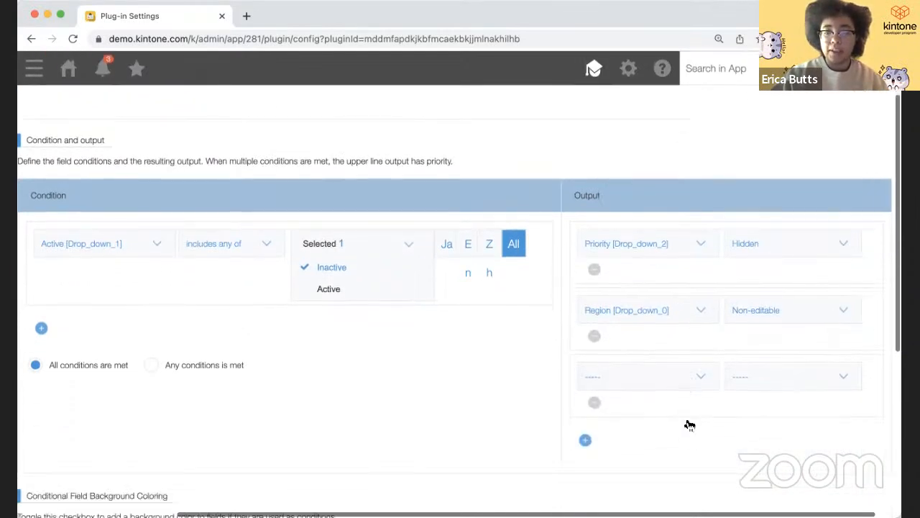
left_click(593, 403)
left_click(594, 336)
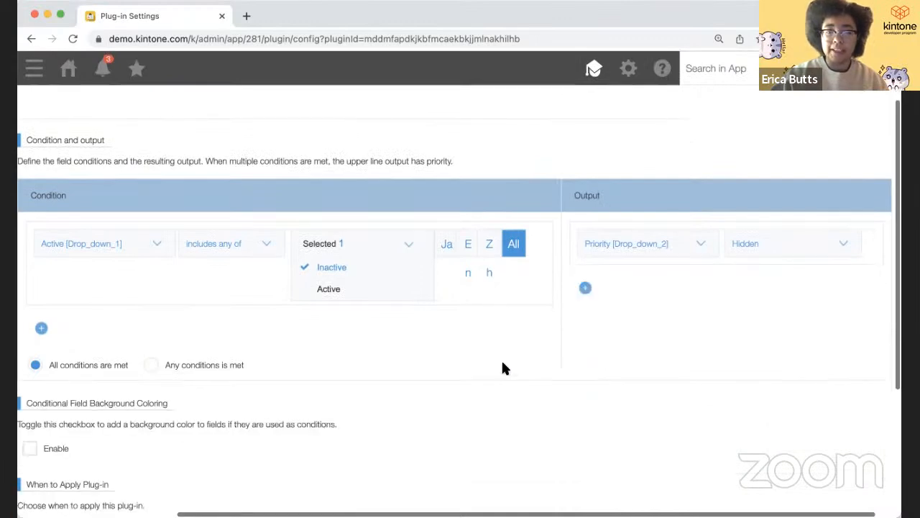
scroll(501, 368, "left", 4)
scroll(422, 367, "down", 1)
scroll(424, 375, "down", 2)
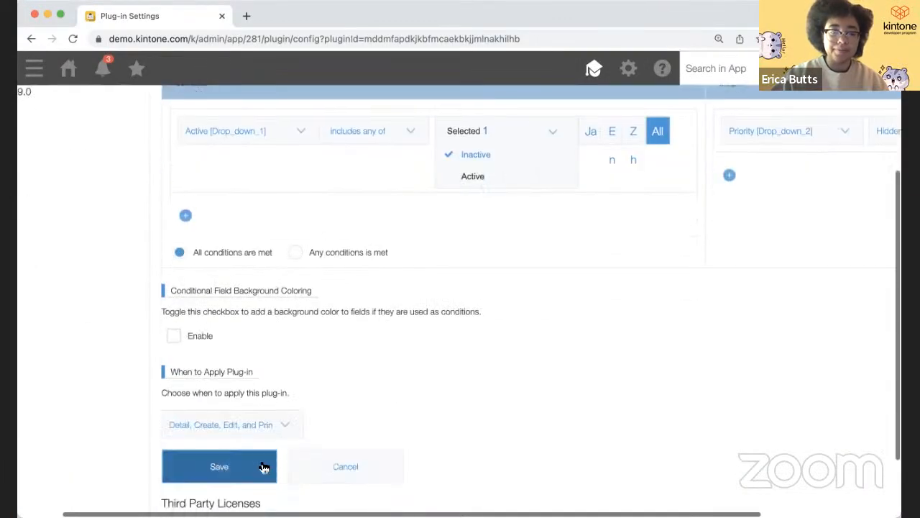
- Save the Conditional Display settings and apply the update to the Customers app
left_click(244, 469)
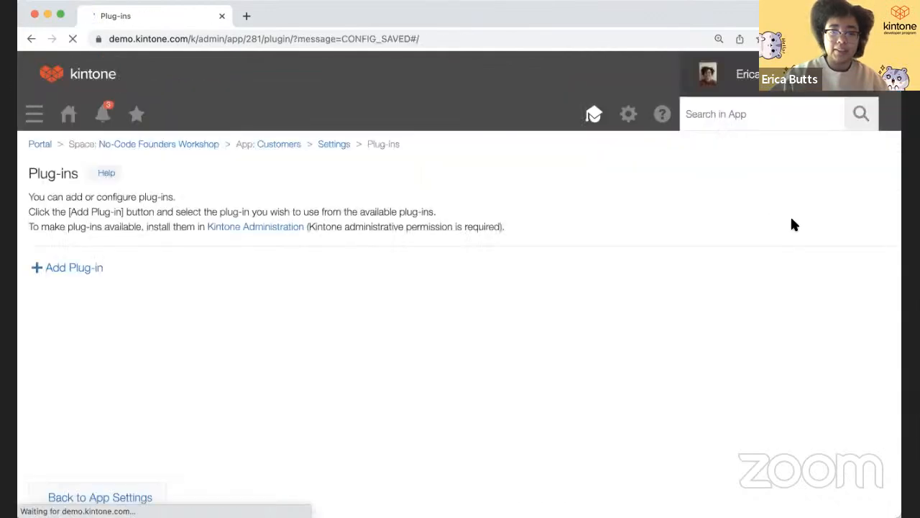
left_click(350, 142)
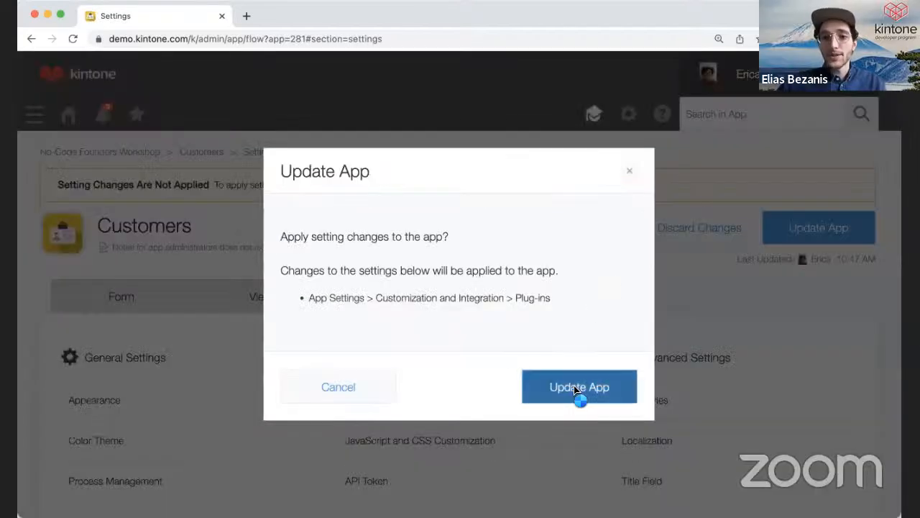
left_click(580, 388)
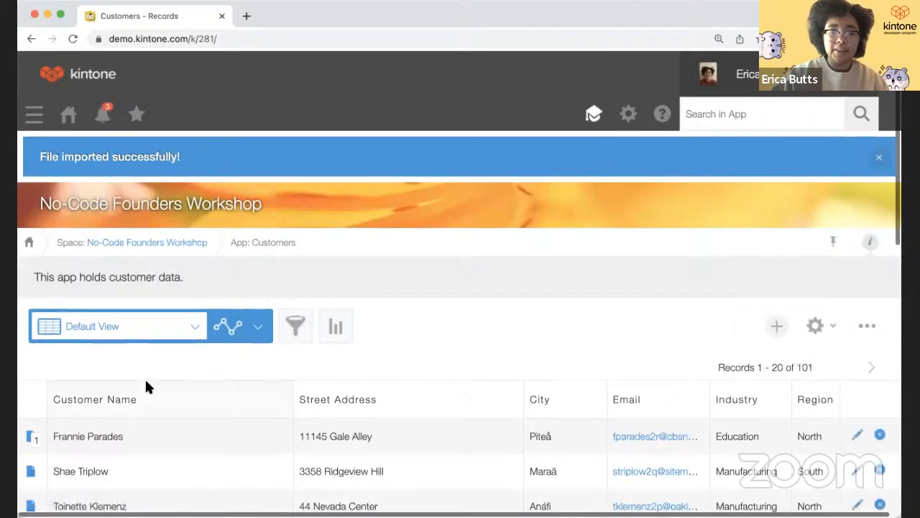
scroll(146, 387, "down", 2)
- Edit the first customer record and change its Active value to Inactive, hiding Priority
left_click(32, 389)
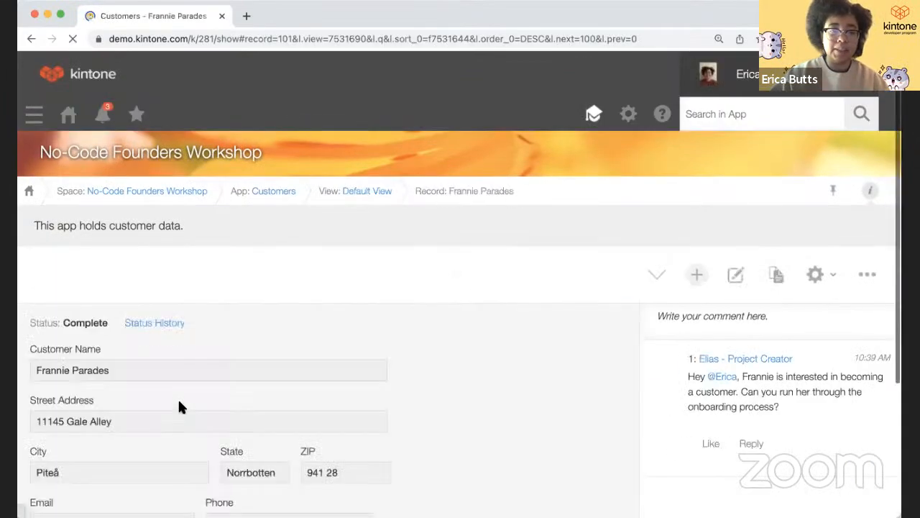
double_click(246, 363)
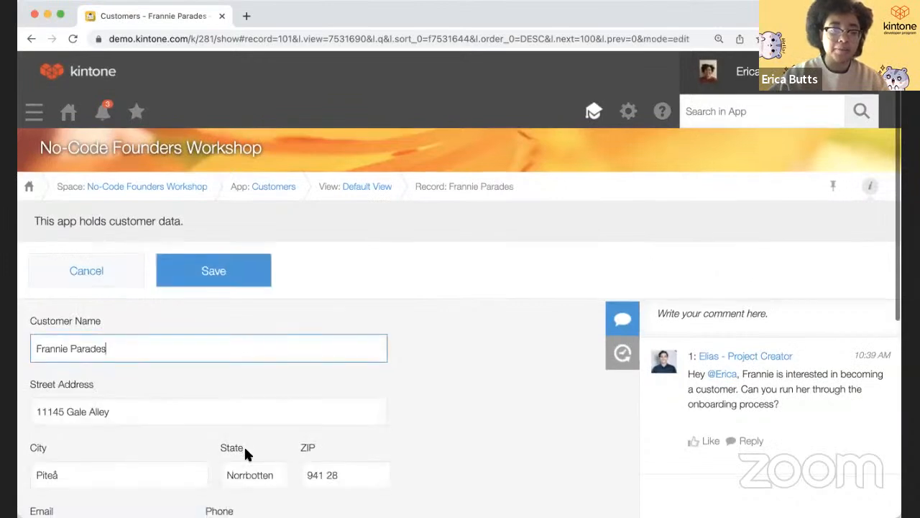
scroll(244, 451, "down", 3)
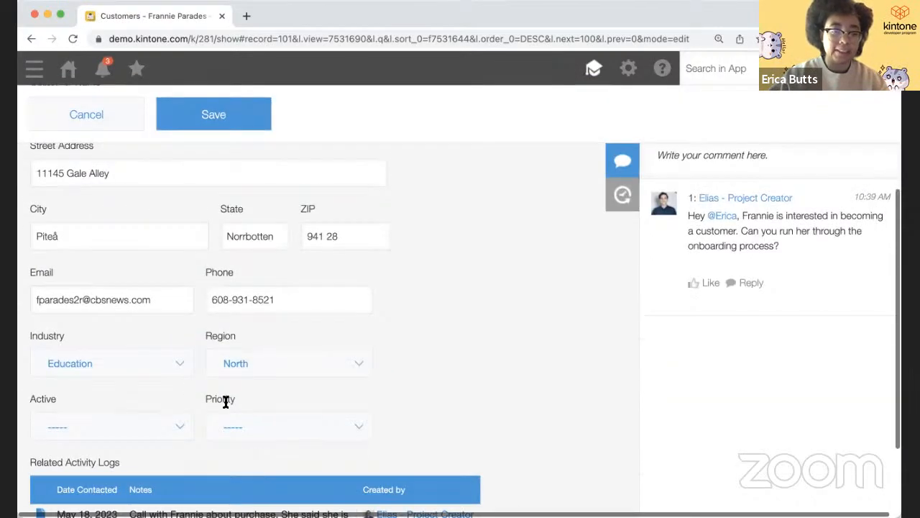
left_click(190, 424)
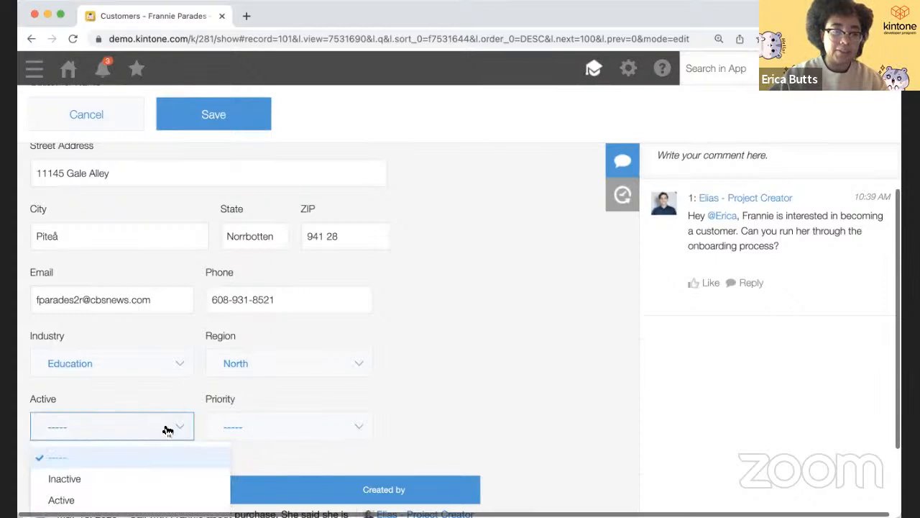
left_click(148, 476)
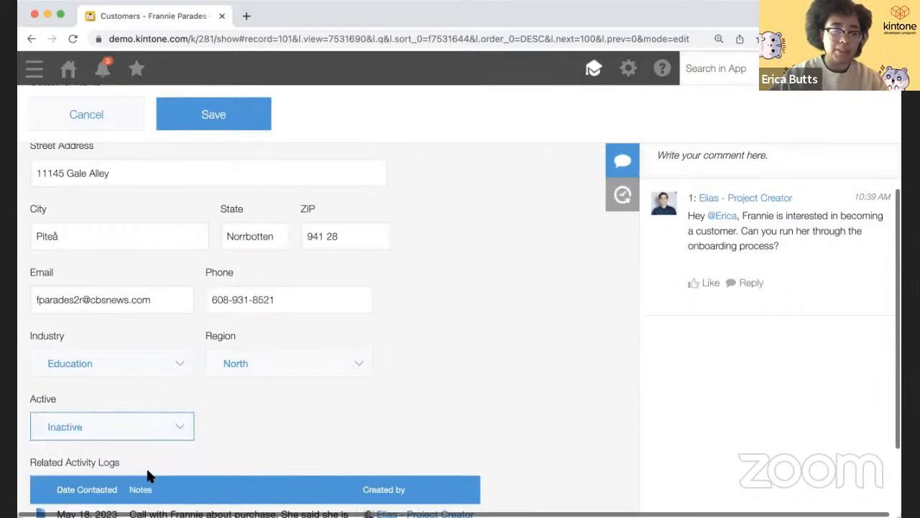
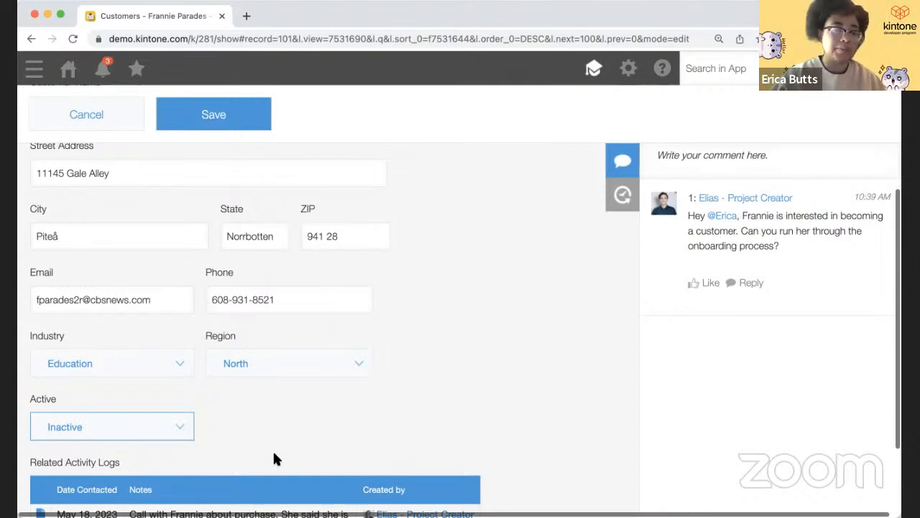
- Set the customer's Active field to Active and Priority to High, then save the record
left_click(153, 430)
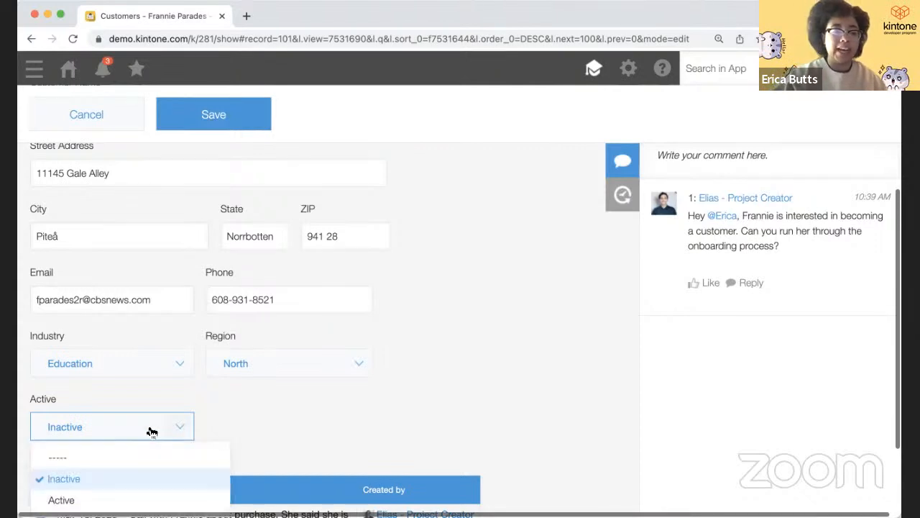
left_click(139, 502)
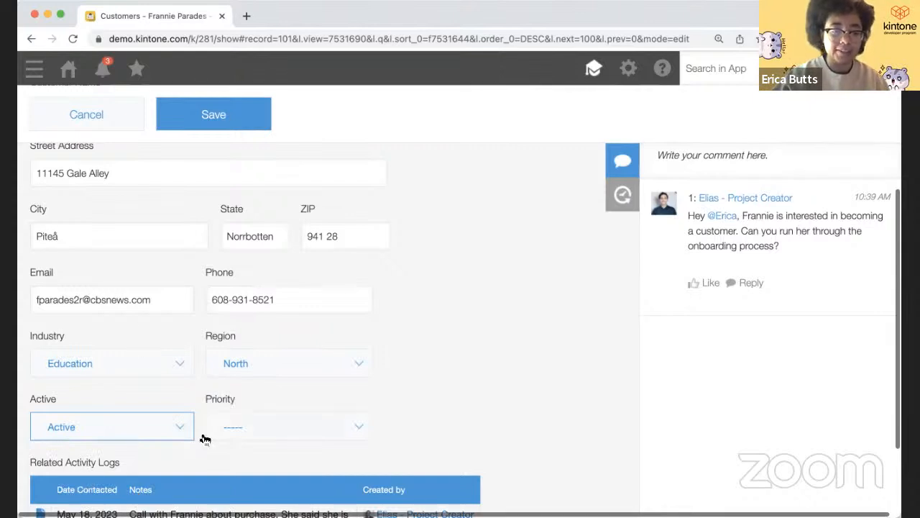
left_click(278, 430)
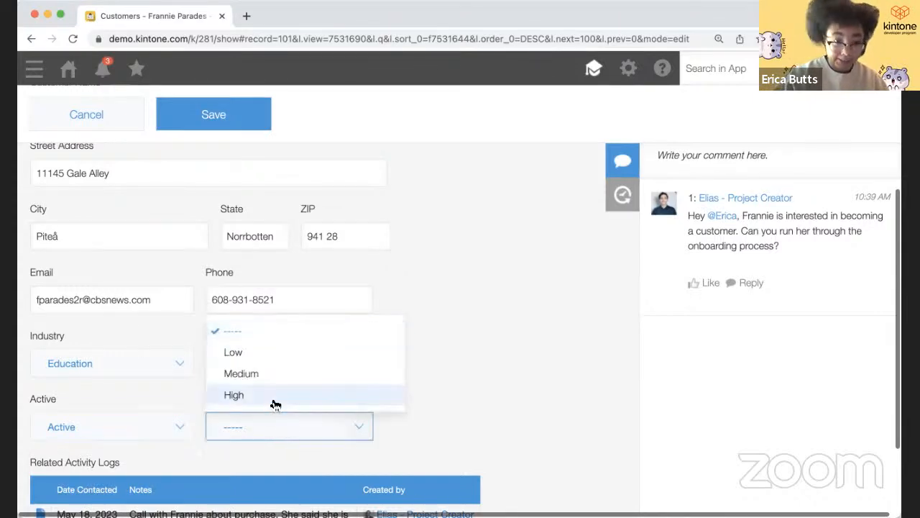
left_click(276, 396)
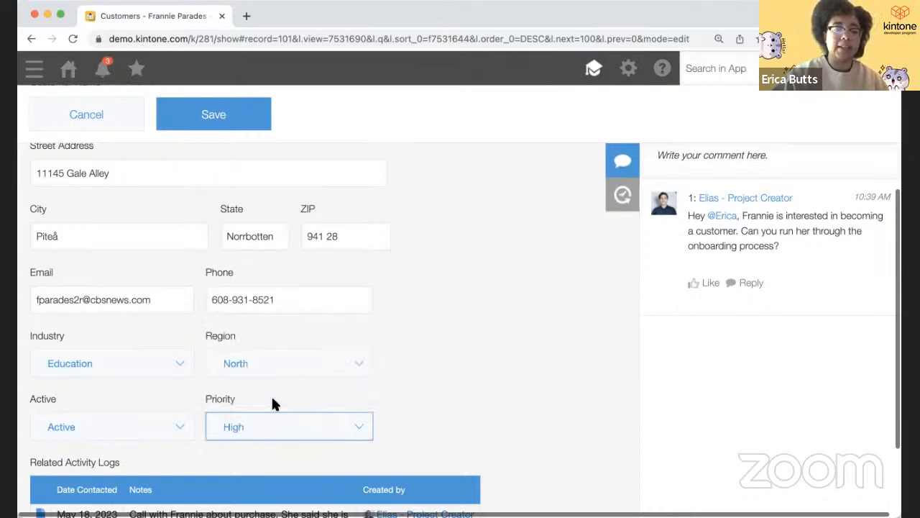
left_click(212, 120)
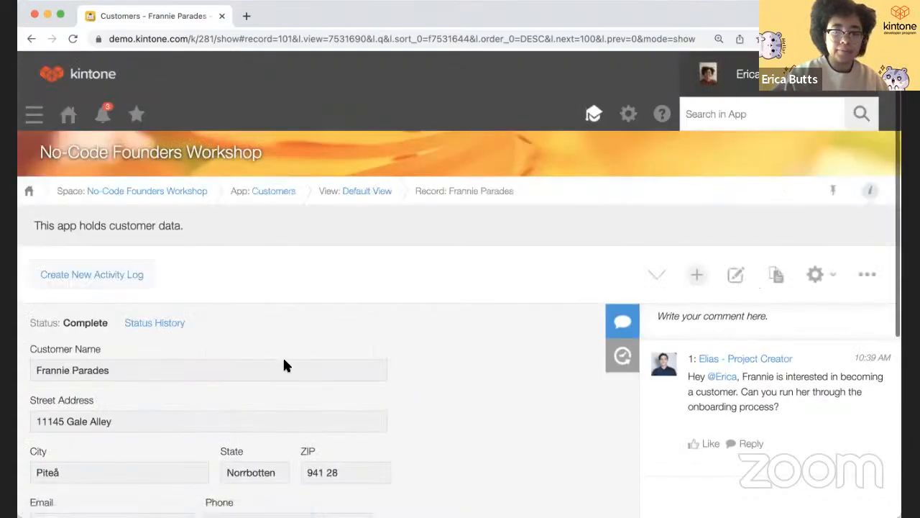
- Review the saved record's activity log, then go to the Customers app settings
scroll(282, 356, "down", 4)
scroll(283, 366, "down", 1)
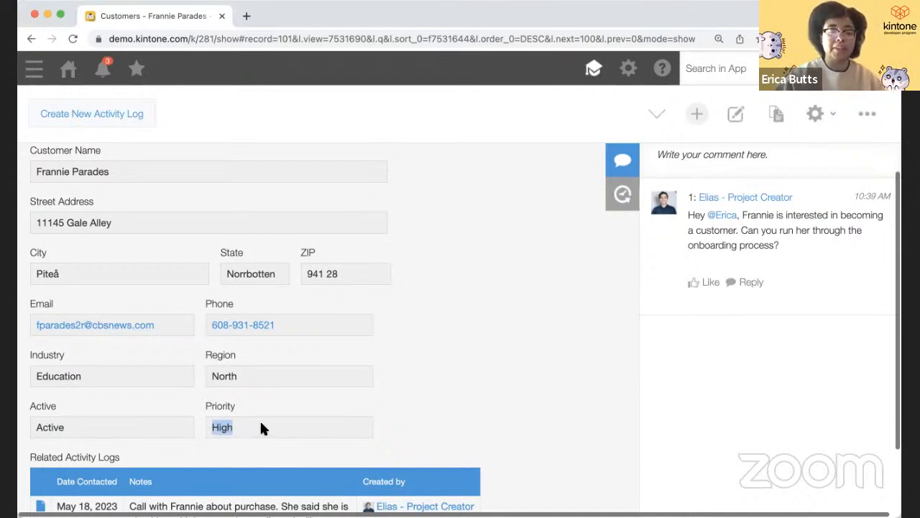
left_click(335, 406)
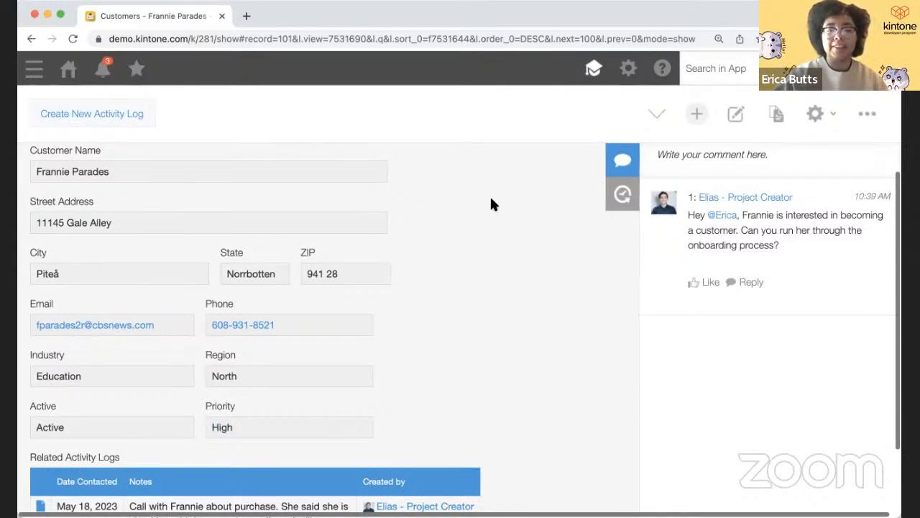
left_click(816, 127)
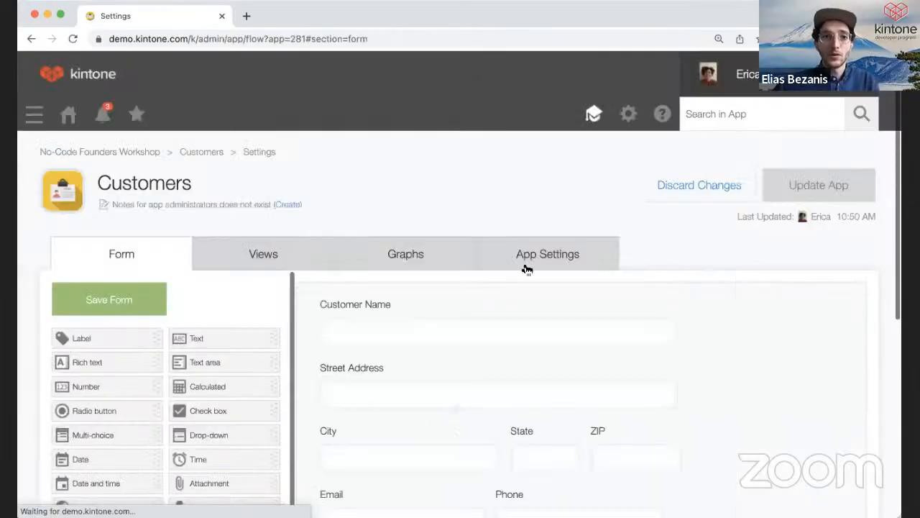
- Add the Conditional Format Plug-in (version 2.1.0) to the Customers app and open its settings
left_click(527, 269)
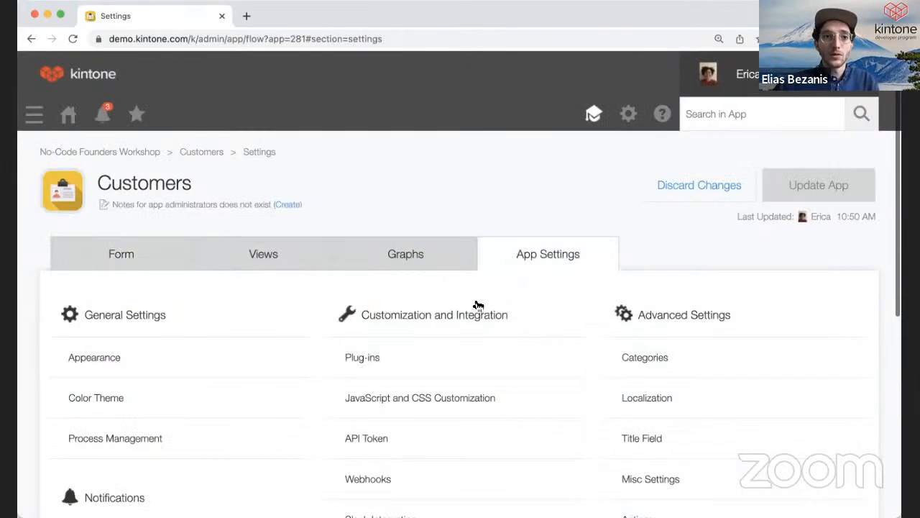
left_click(382, 379)
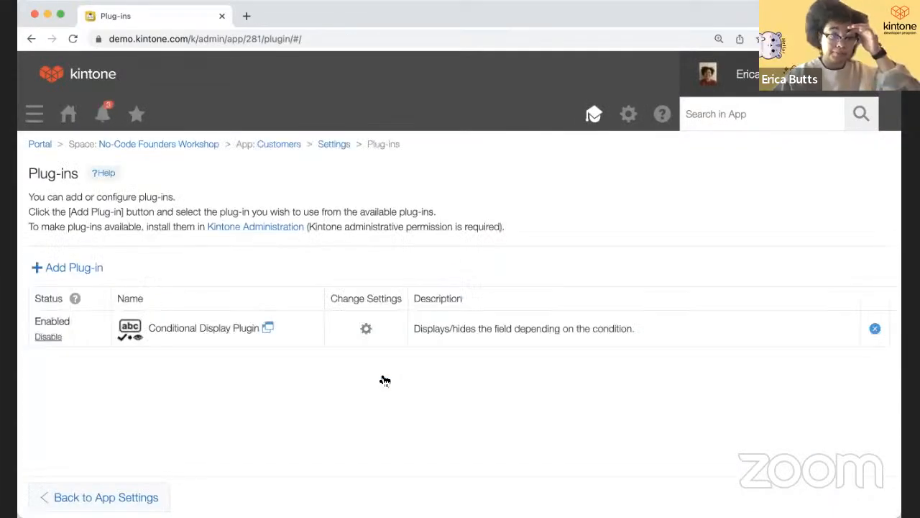
left_click(74, 268)
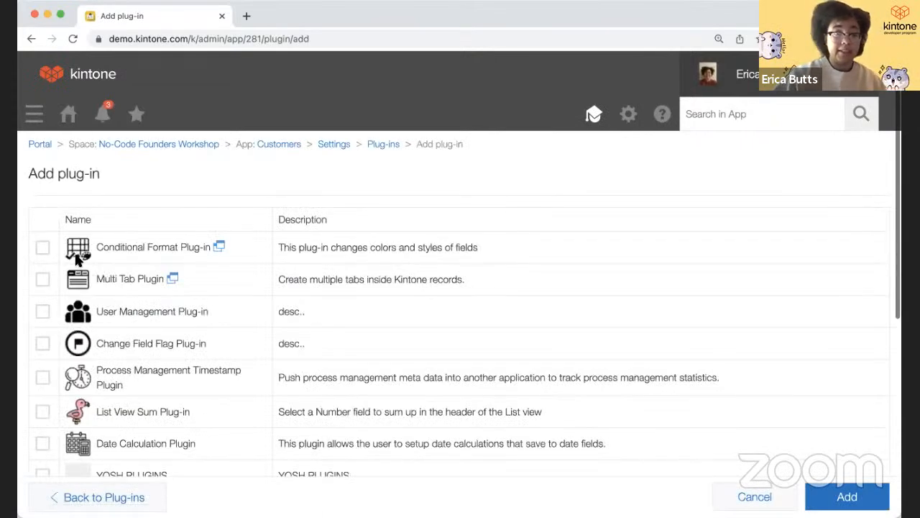
left_click(43, 248)
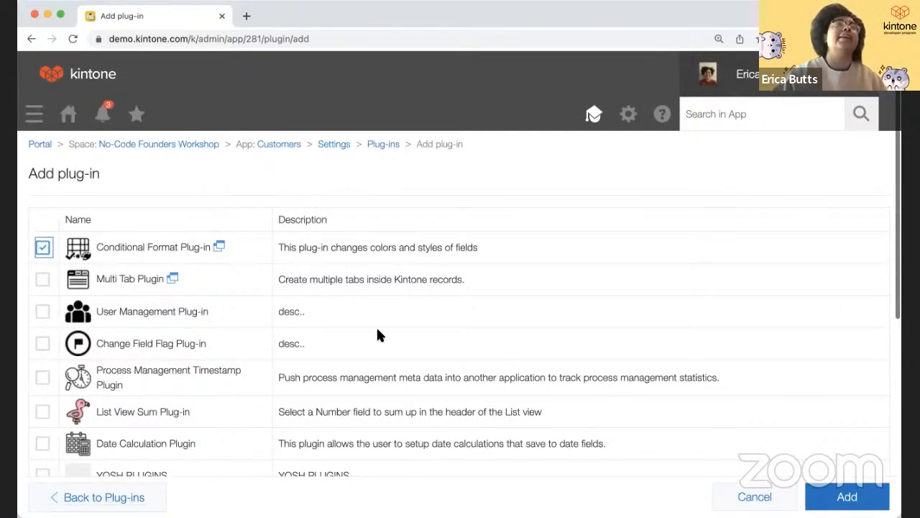
left_click(835, 495)
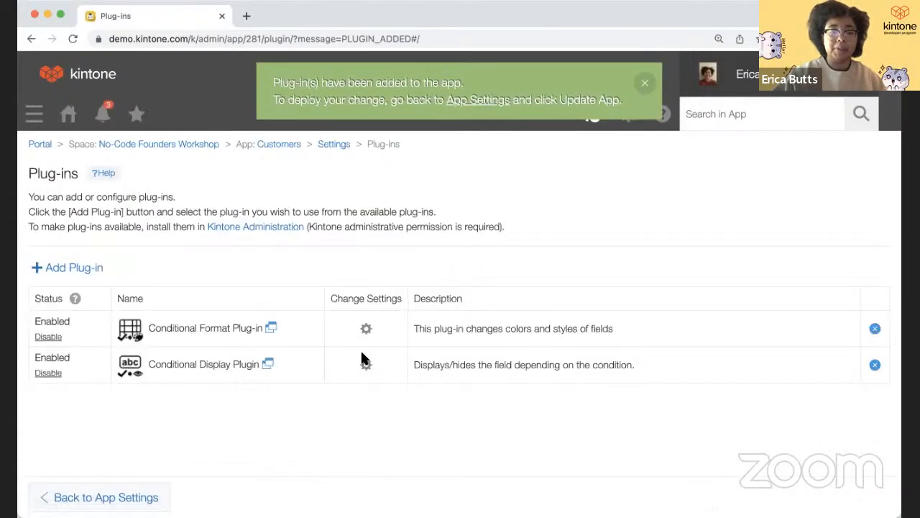
left_click(367, 329)
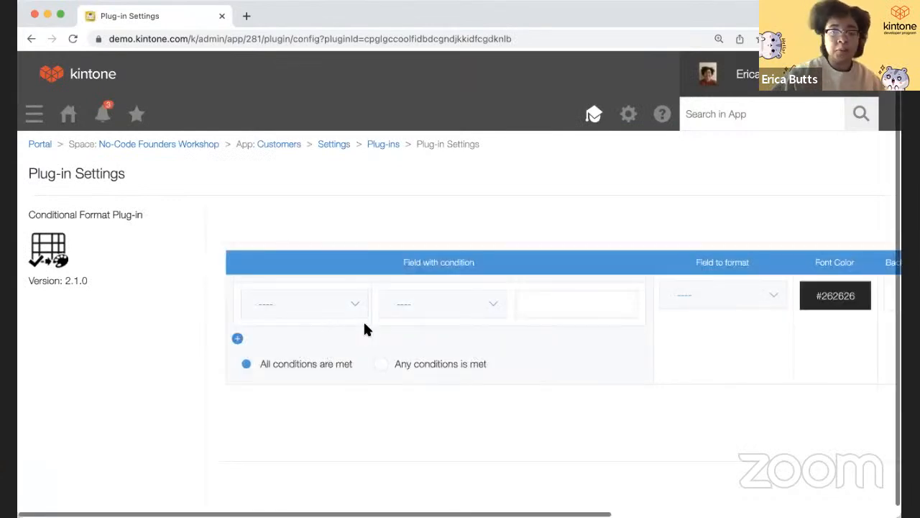
- Try the rule's condition field (Priority, Active) and operator (equal or greater) options
left_click(339, 305)
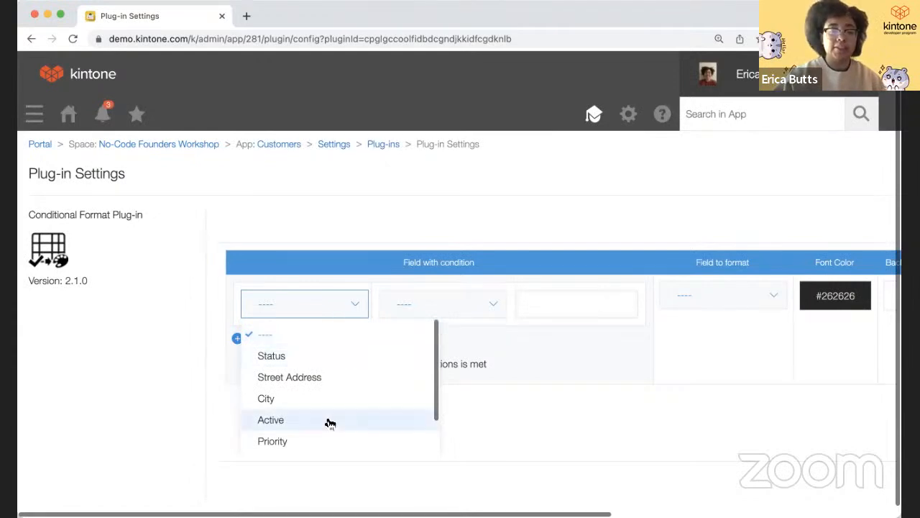
left_click(327, 441)
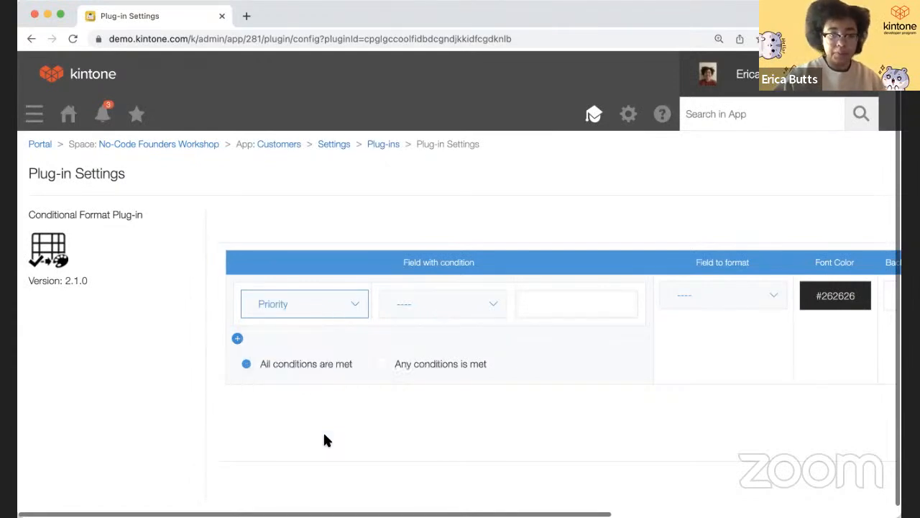
left_click(434, 316)
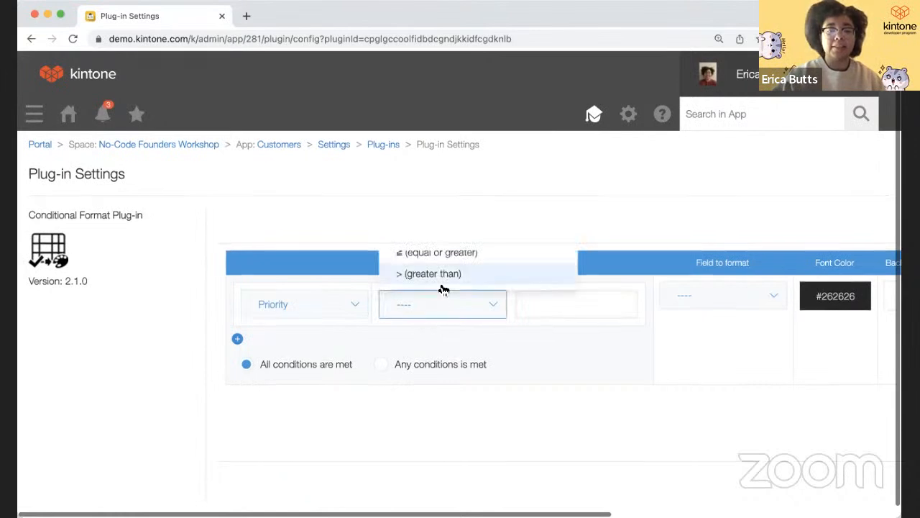
left_click(446, 253)
left_click(460, 305)
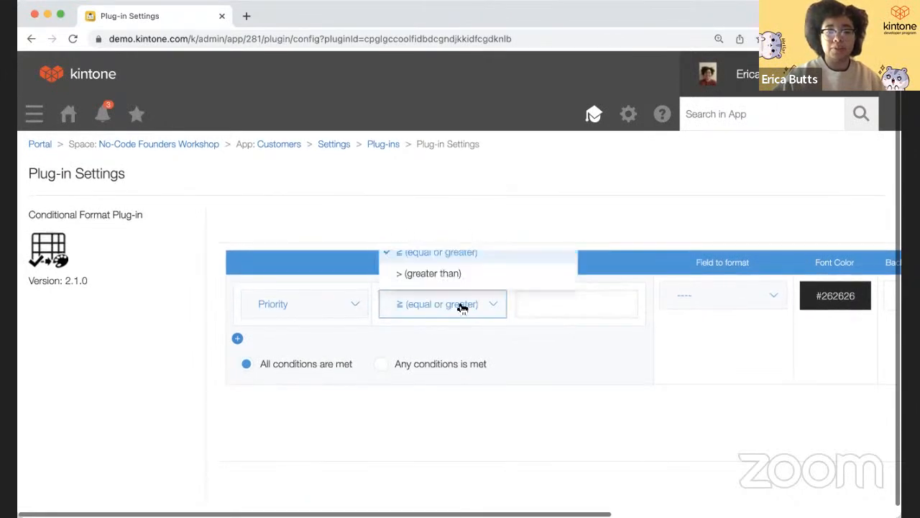
left_click(360, 409)
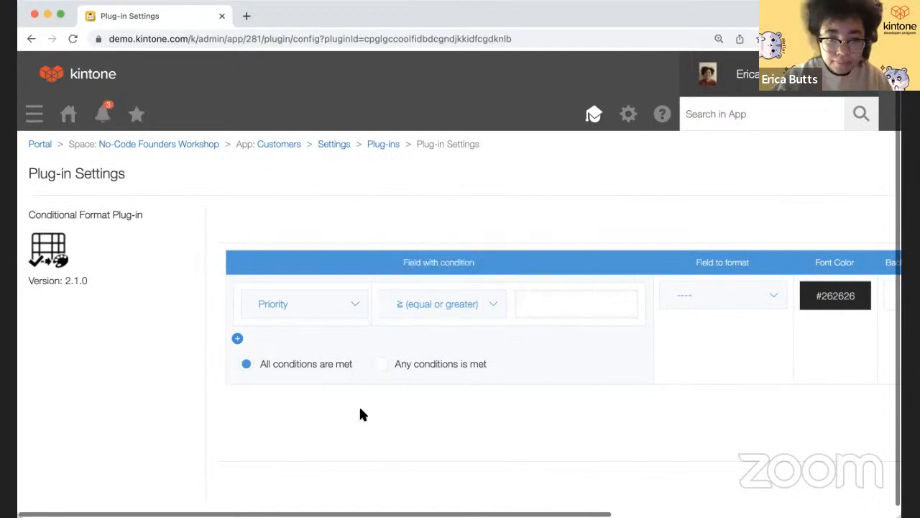
left_click(352, 315)
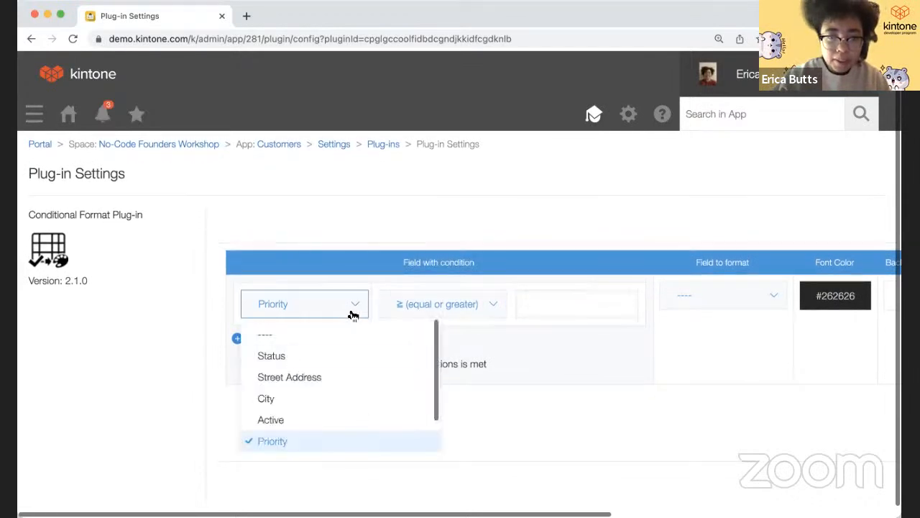
left_click(335, 420)
left_click(436, 305)
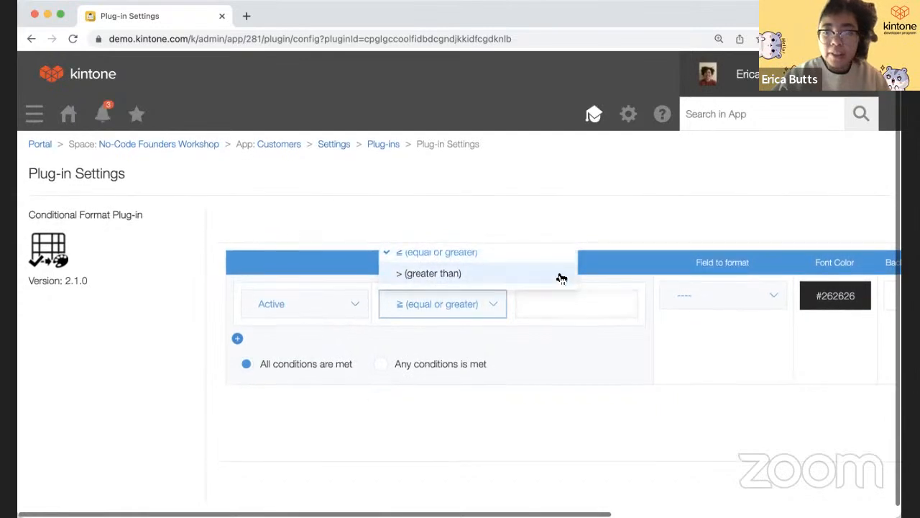
left_click(511, 442)
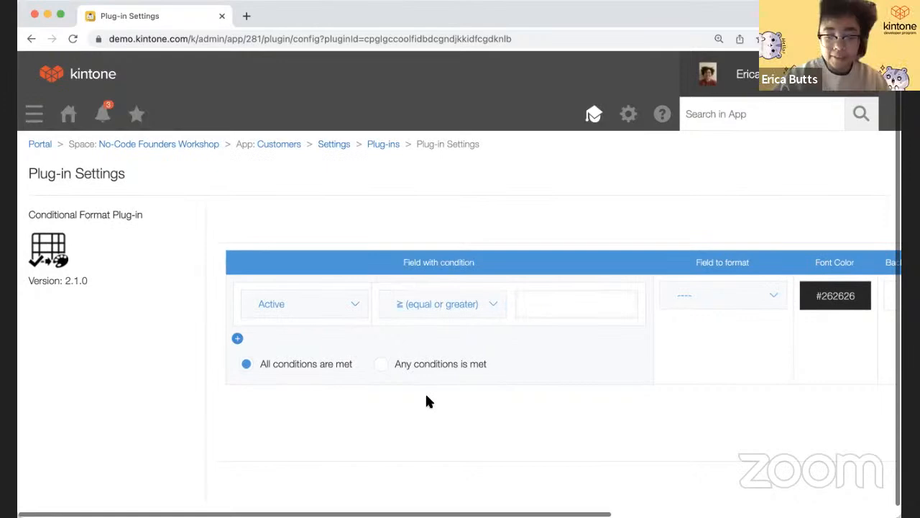
- Set the rule condition to Priority includes 'High', formatting the Priority field
key("ctrl+minus")
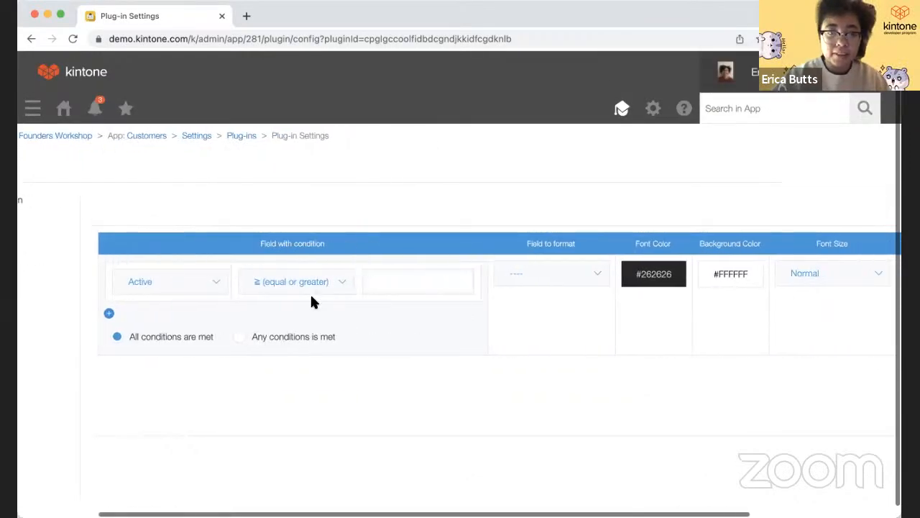
left_click(301, 291)
left_click(293, 331)
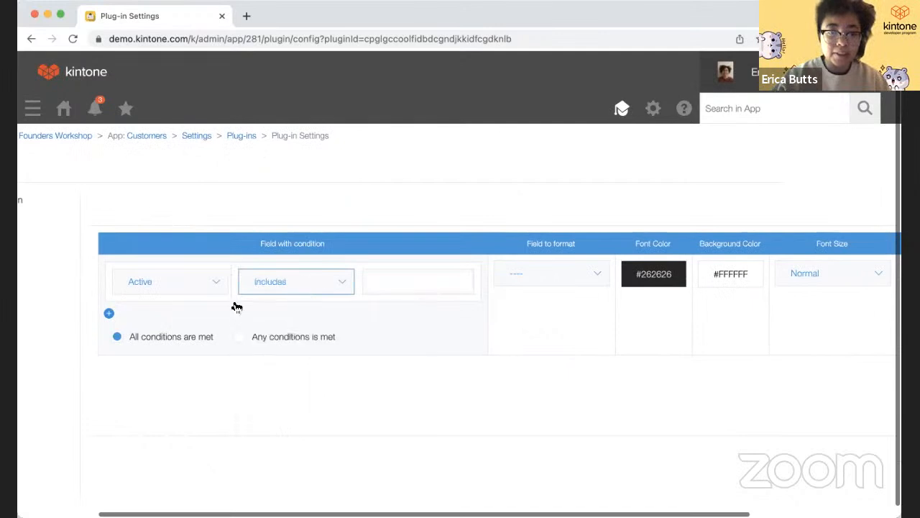
left_click(202, 286)
left_click(198, 406)
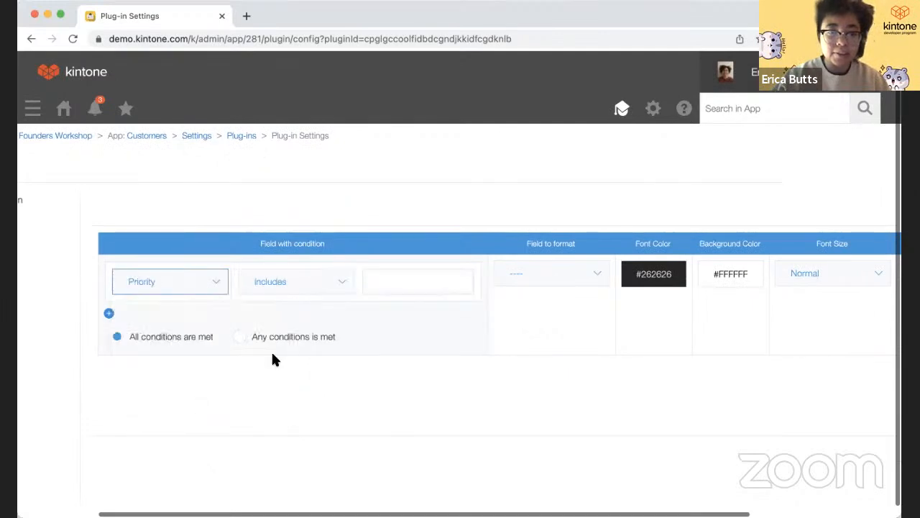
left_click(387, 287)
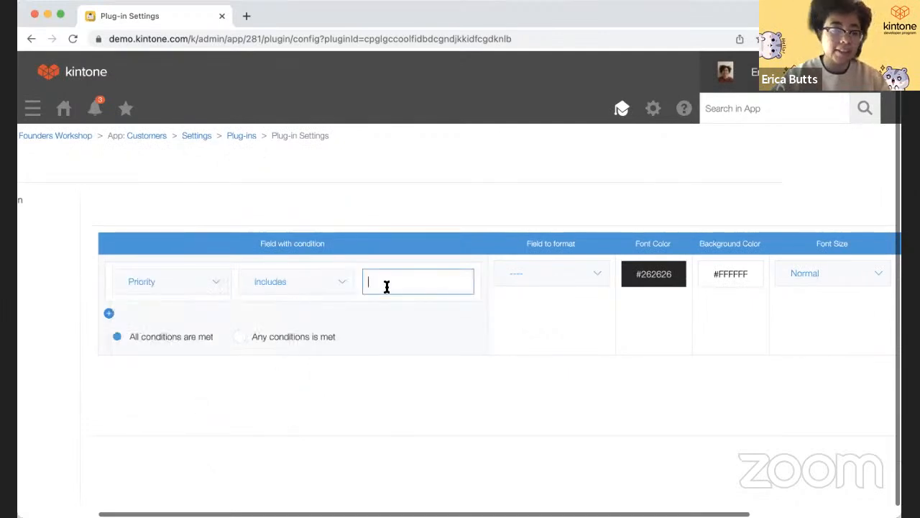
type("High")
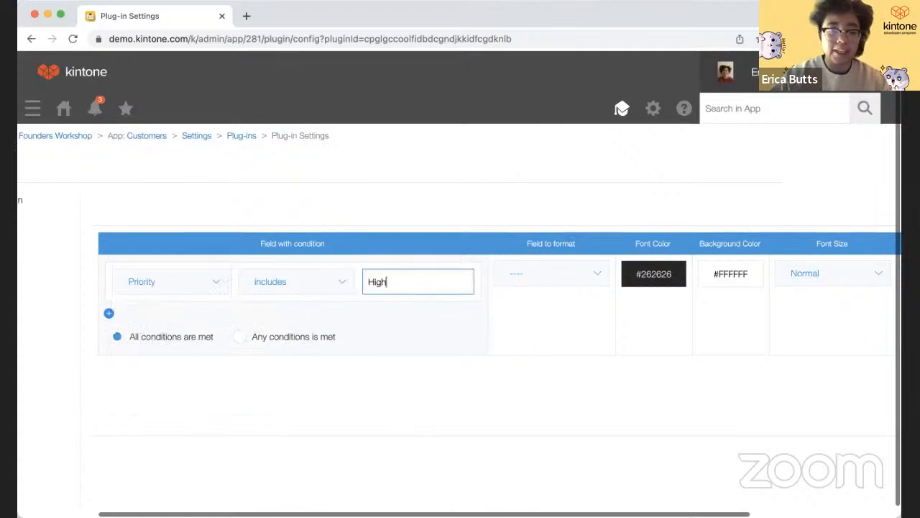
left_click(440, 414)
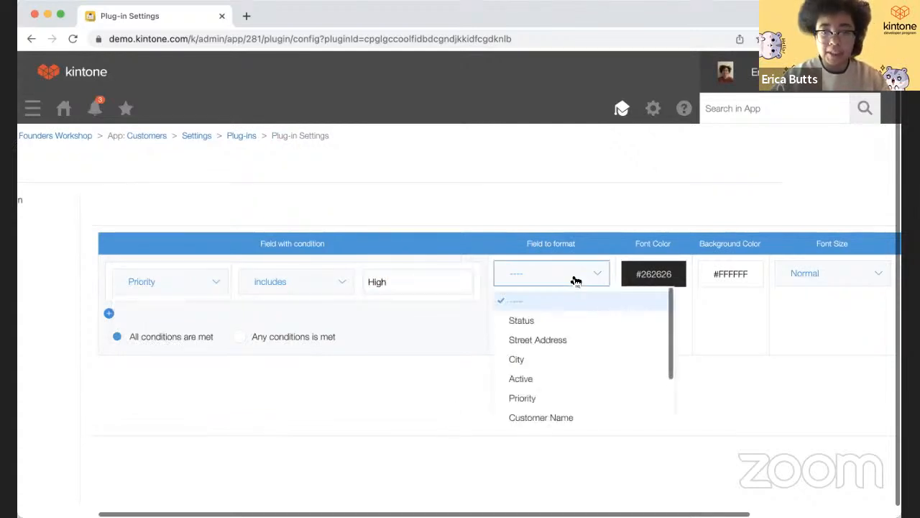
left_click(548, 399)
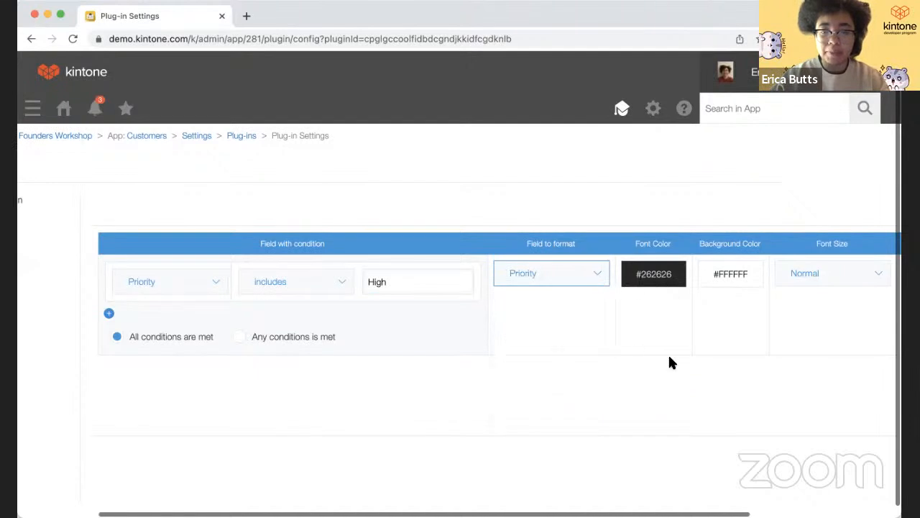
- Give the formatted Priority field an orange background colour and save the plug-in settings
left_click(655, 272)
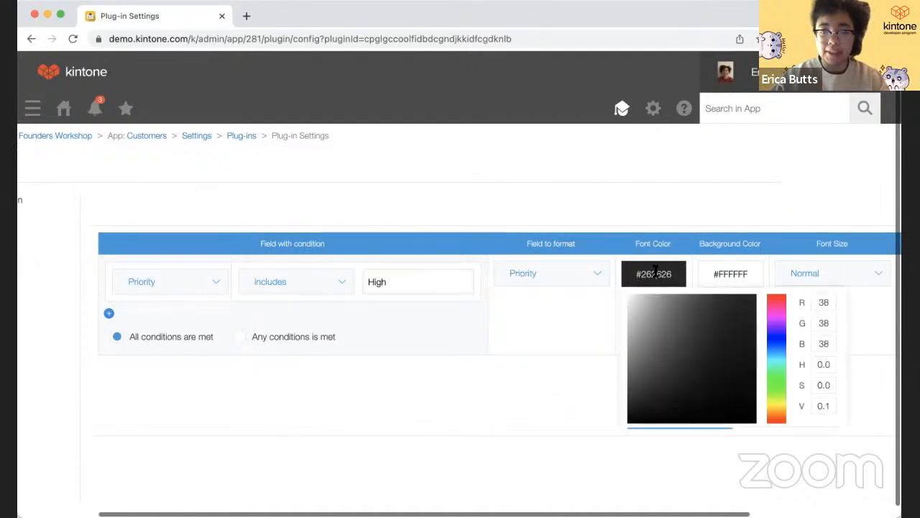
left_click(723, 273)
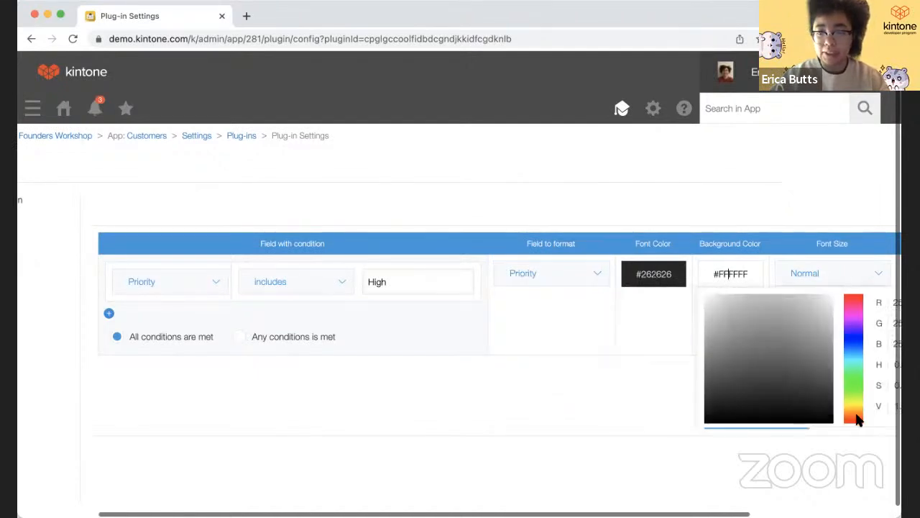
left_click(857, 419)
left_click(671, 392)
scroll(672, 392, "right", 3)
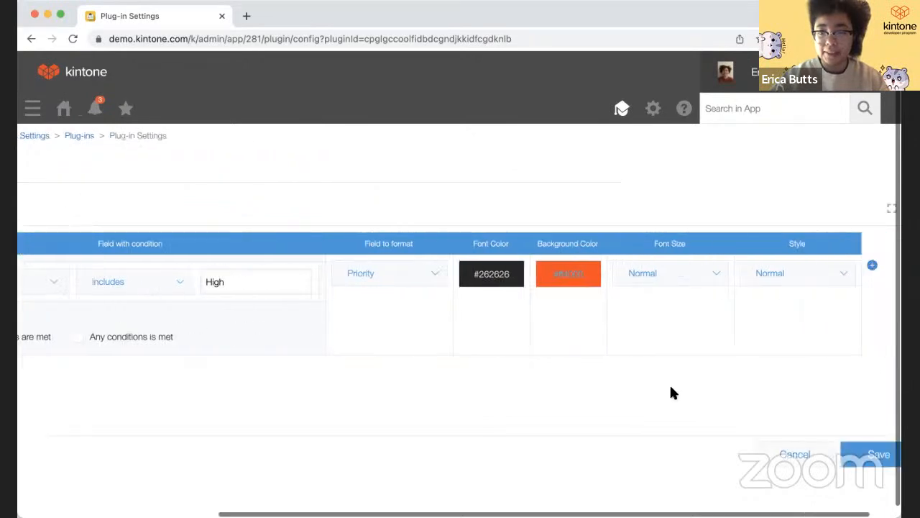
scroll(671, 389, "right", 1)
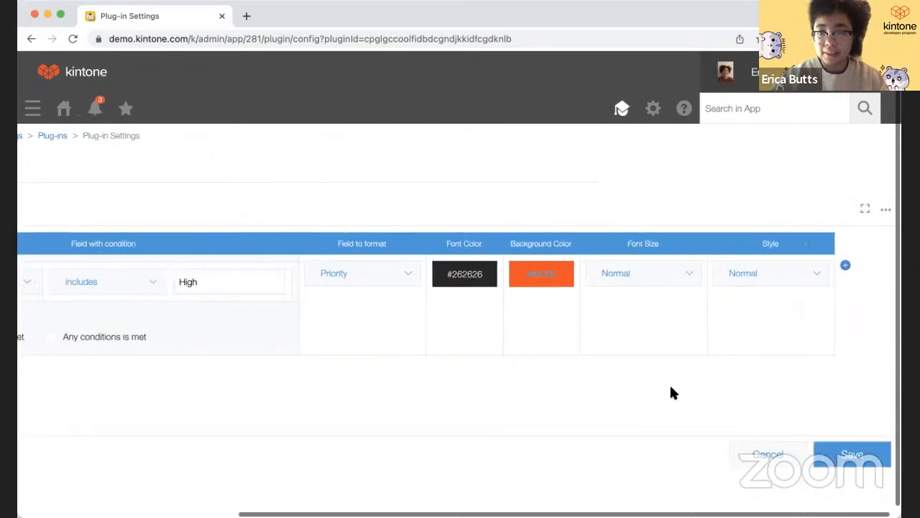
left_click(844, 457)
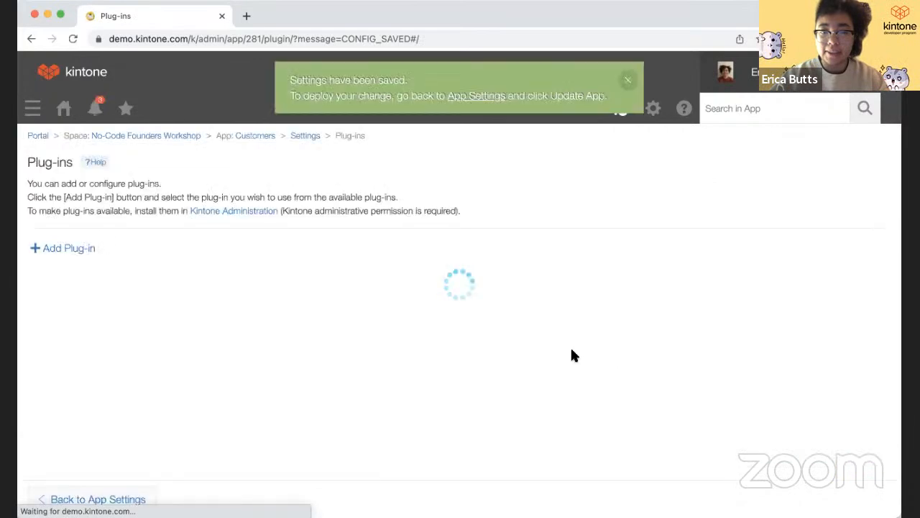
- Update the Customers app and open the first customer record
left_click(98, 499)
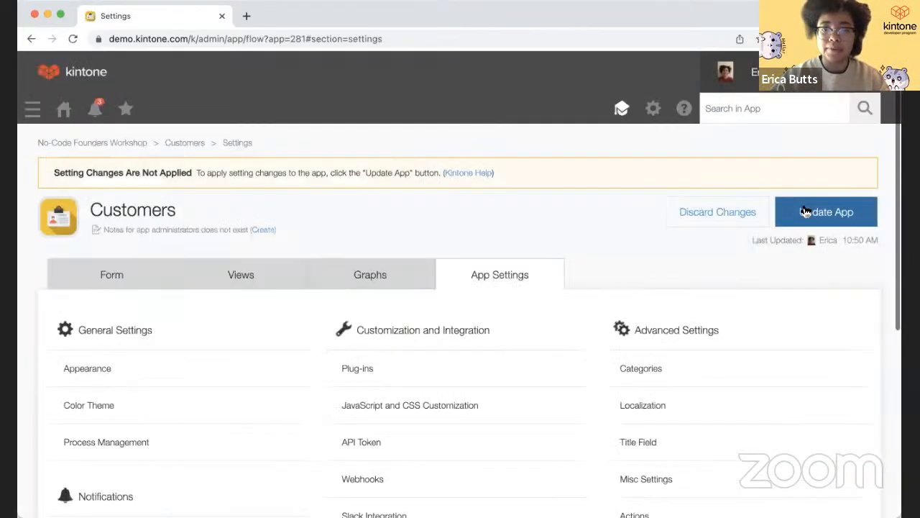
left_click(805, 212)
left_click(586, 392)
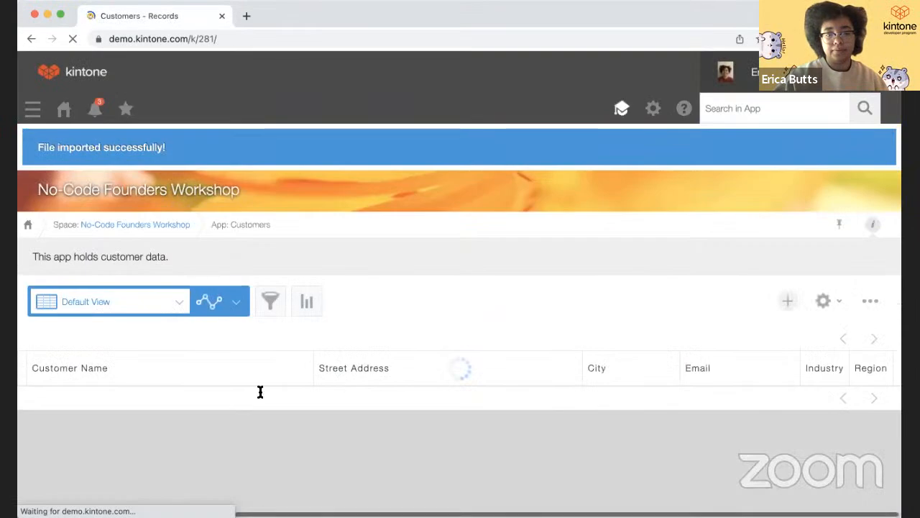
left_click(36, 405)
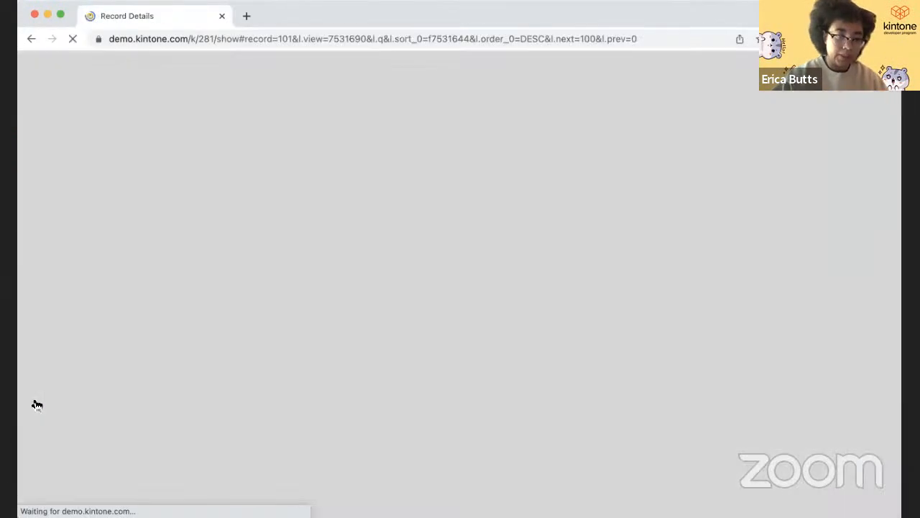
- Check the record's Priority value, then re-edit and save the customer record unchanged
scroll(89, 405, "down", 5)
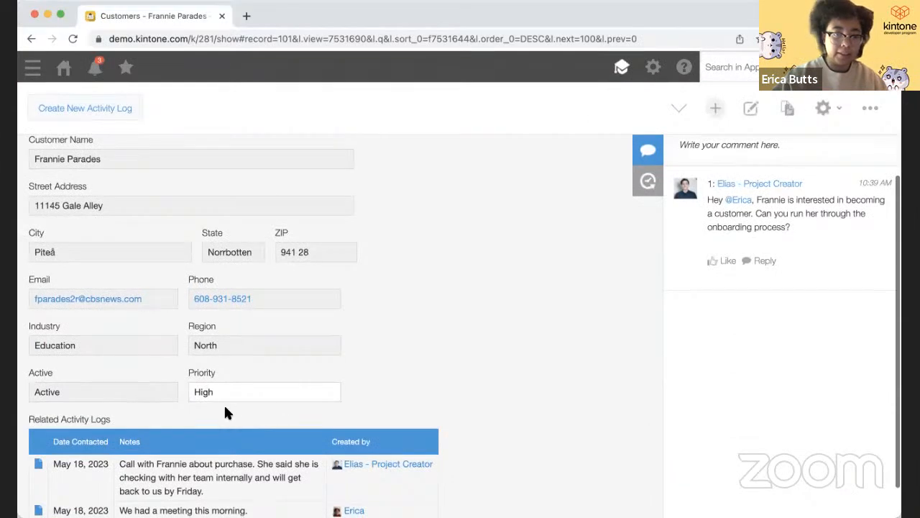
left_click_drag(194, 392, 204, 393)
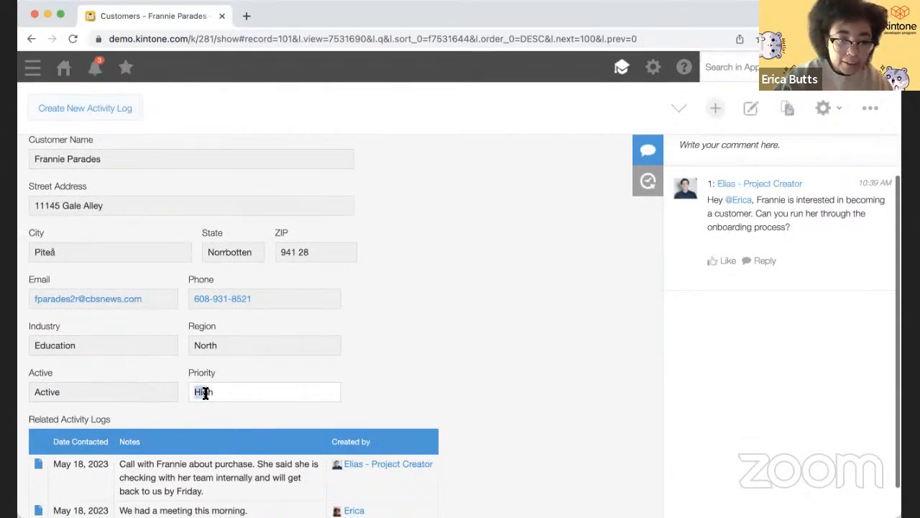
left_click(247, 390)
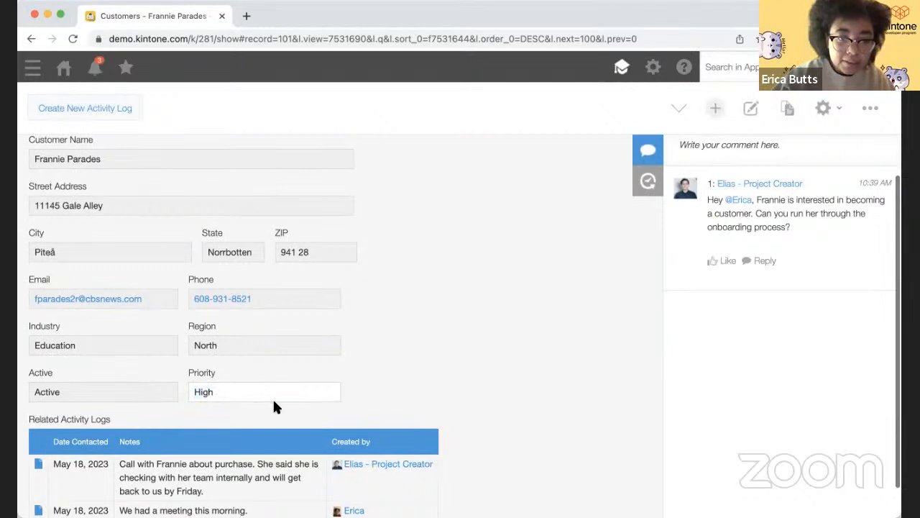
scroll(273, 407, "up", 1)
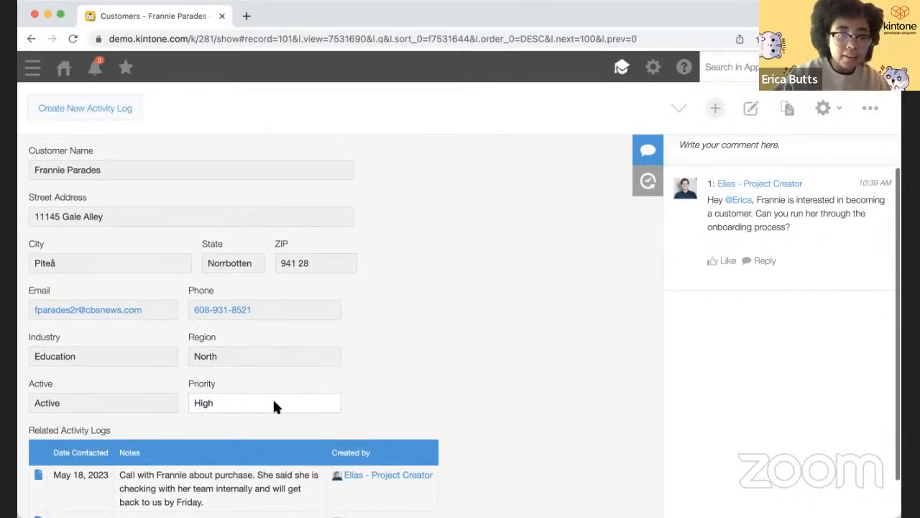
double_click(204, 402)
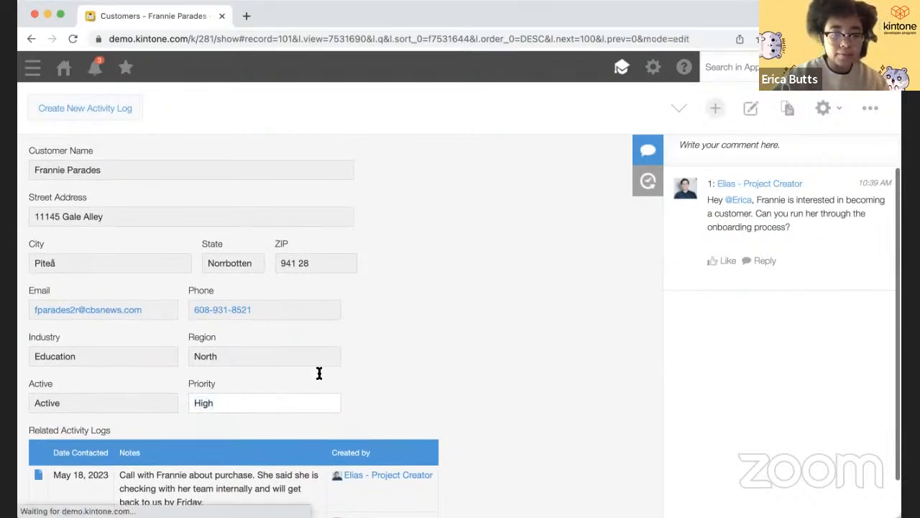
scroll(318, 376, "down", 4)
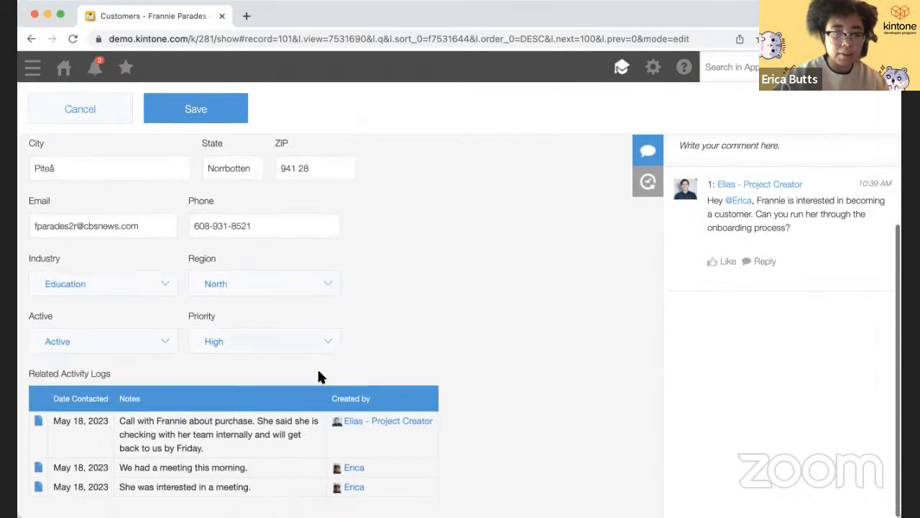
left_click(222, 121)
- Look over the May 18, 2023 activity log notes and reload the record page
scroll(299, 363, "down", 4)
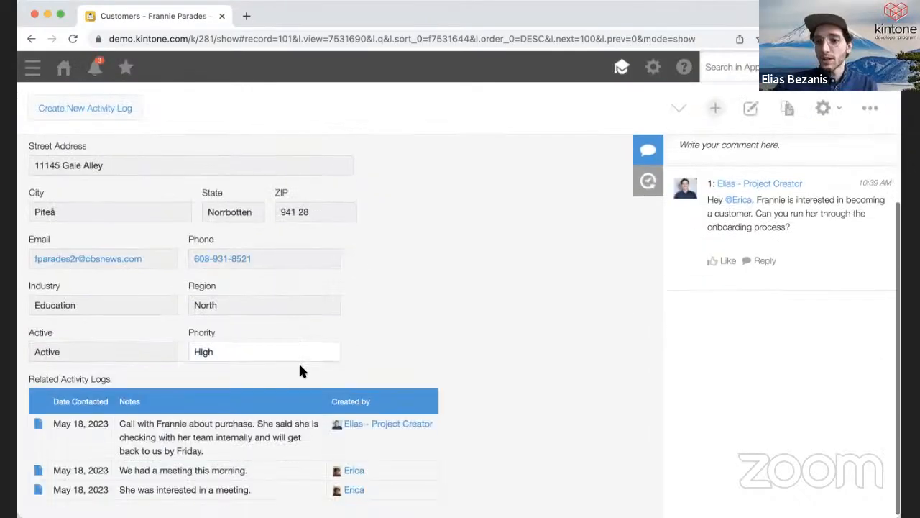
scroll(300, 369, "up", 1)
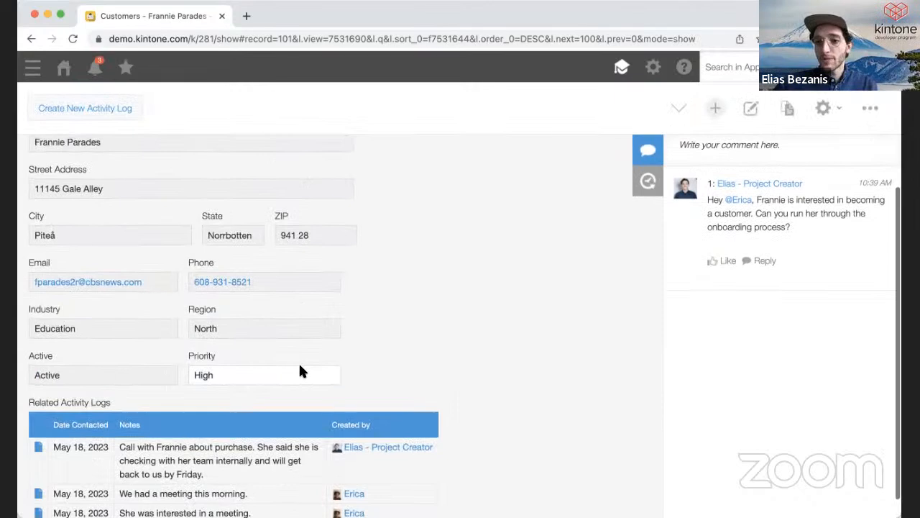
scroll(301, 369, "down", 1)
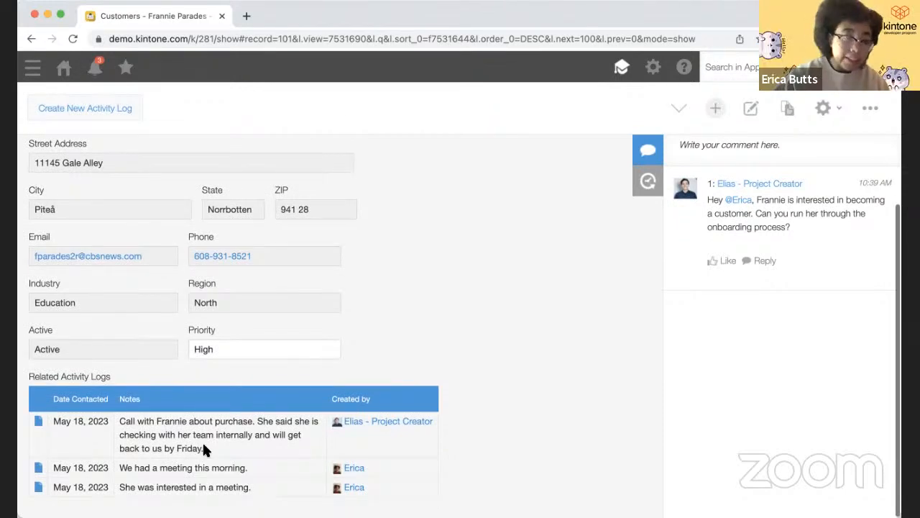
left_click_drag(203, 448, 115, 425)
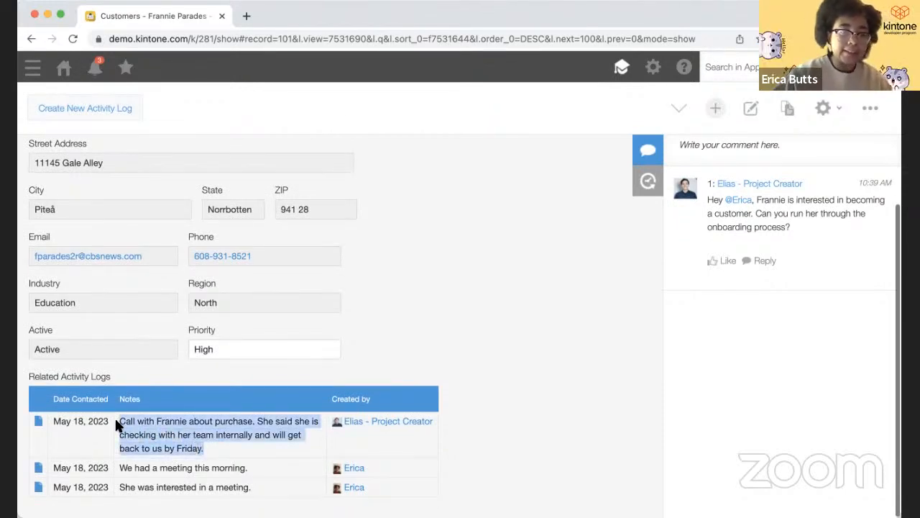
left_click(370, 445)
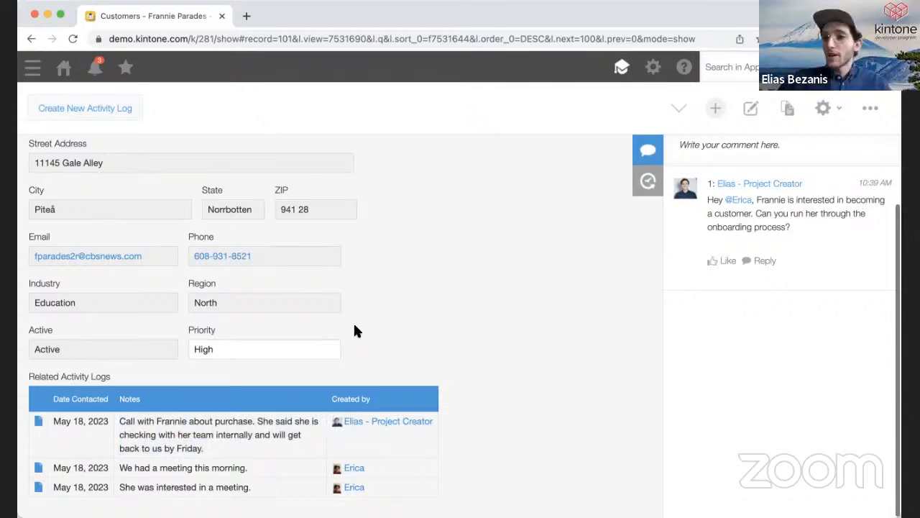
left_click(72, 38)
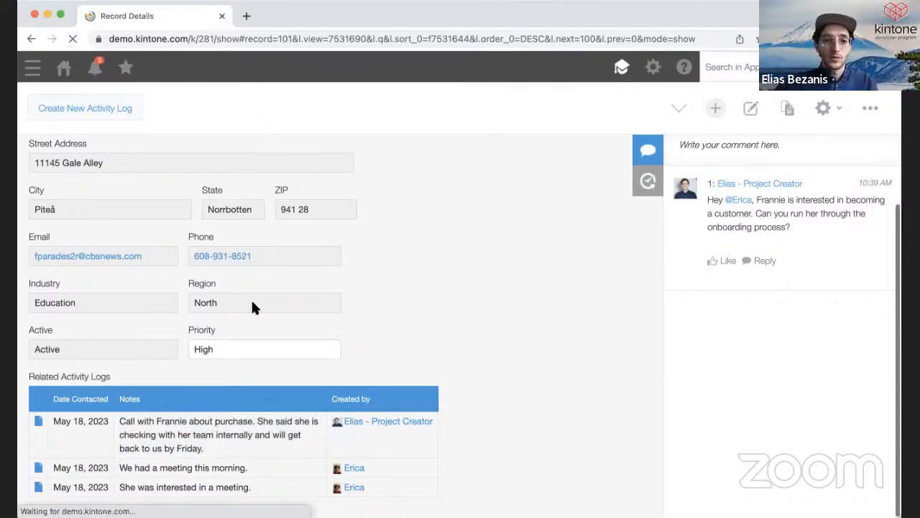
- Edit the customer record, change Priority to Medium and save it
scroll(253, 308, "down", 4)
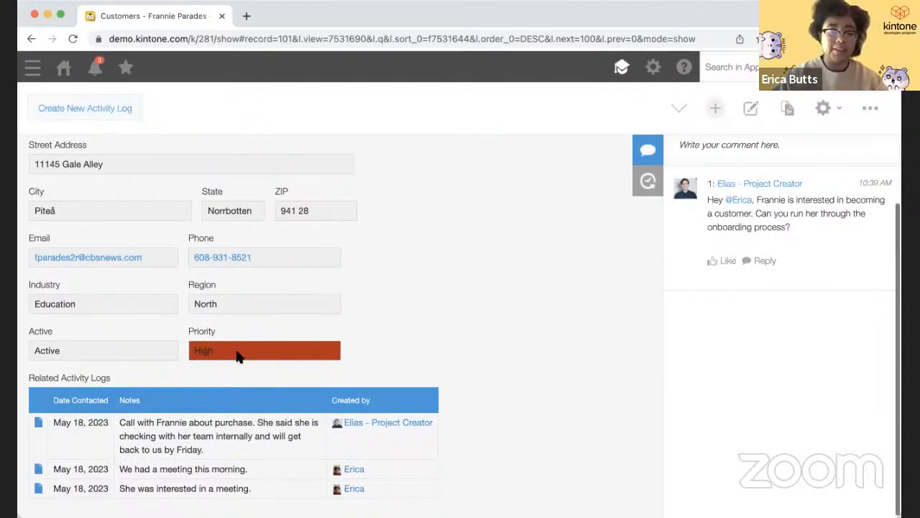
key("e")
scroll(236, 353, "down", 4)
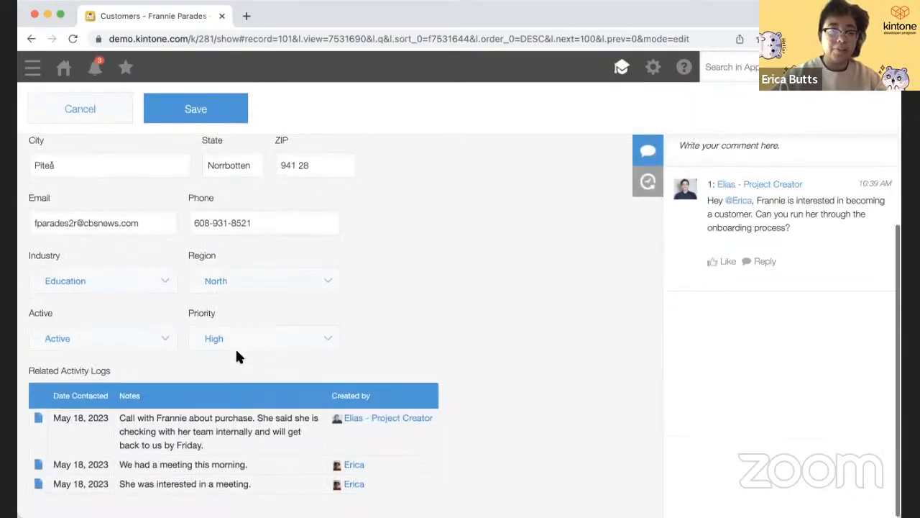
left_click(237, 342)
left_click(228, 410)
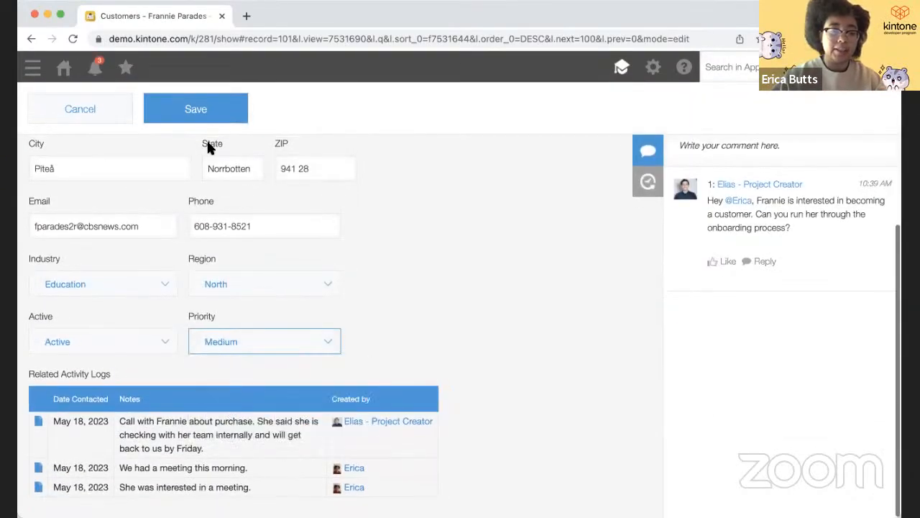
left_click(208, 112)
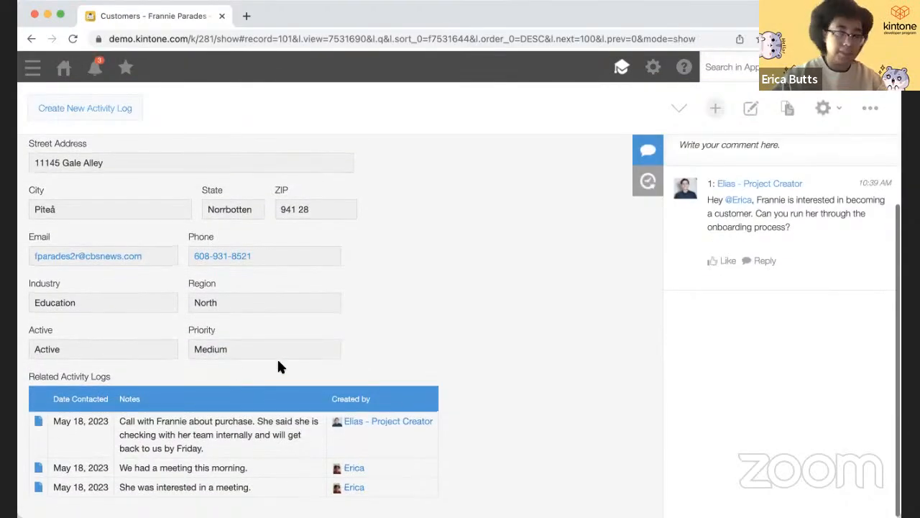
- Set Priority back to High, save, and return to the Customers Default View list
key("e")
left_click(260, 336)
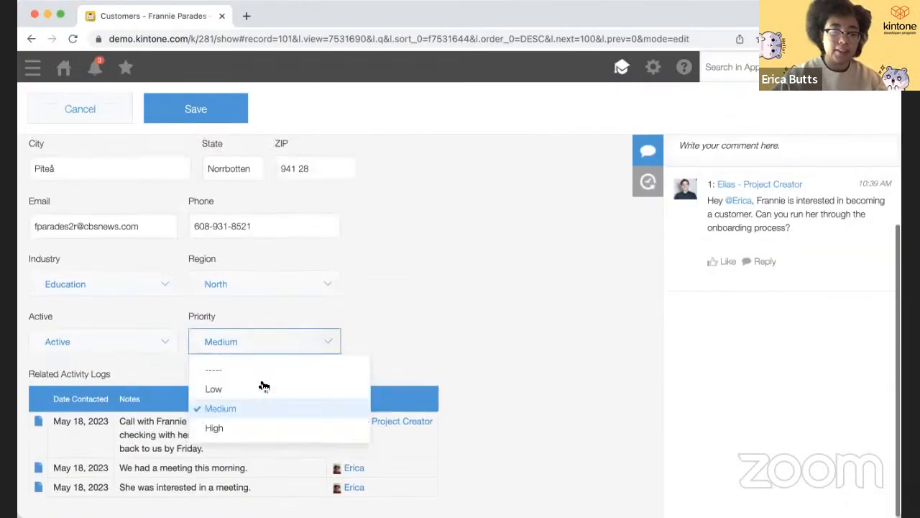
left_click(237, 426)
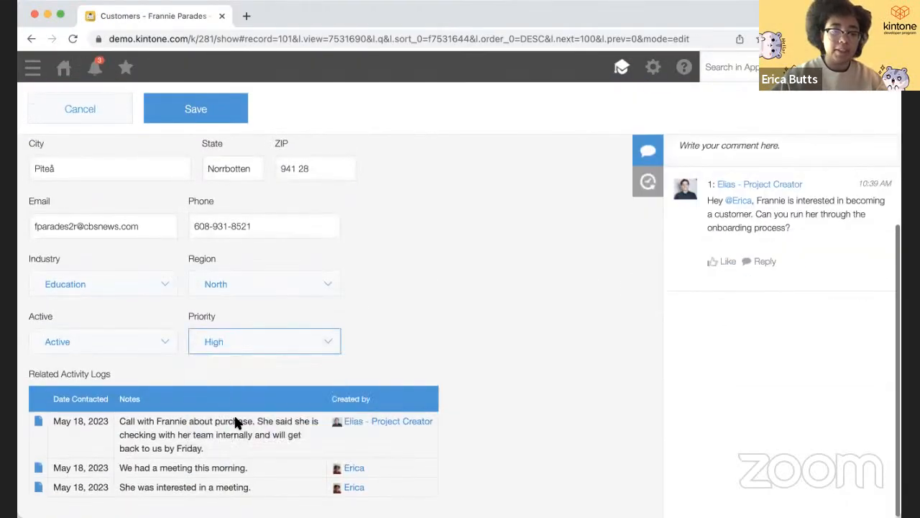
left_click(202, 118)
left_click(328, 180)
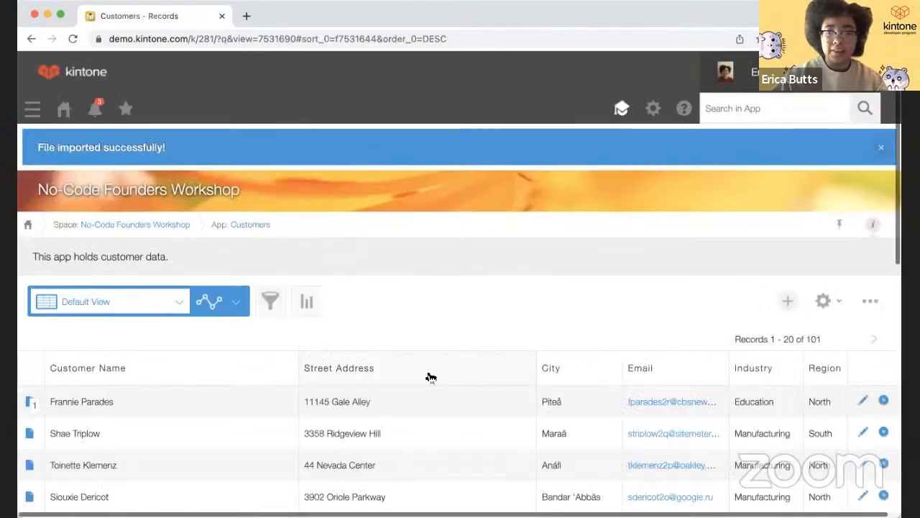
- Scroll the 101-record Customers list and open its App Settings via the gear icon
scroll(427, 445, "down", 2)
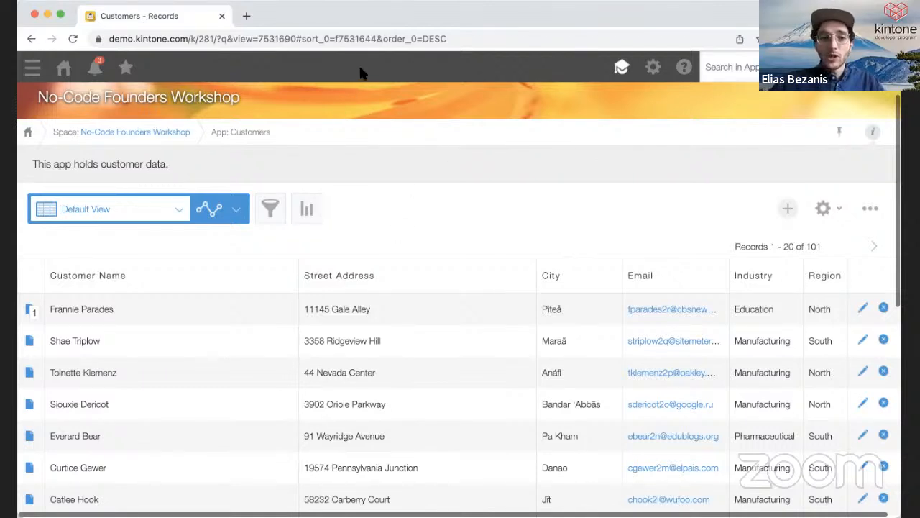
left_click(823, 213)
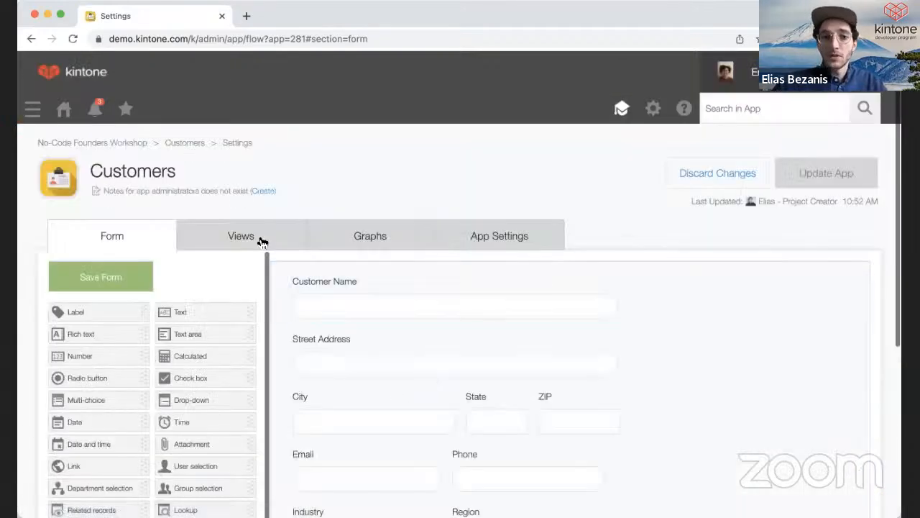
- On the Views tab, drag Priority in as the Default View's last column and save
left_click(262, 243)
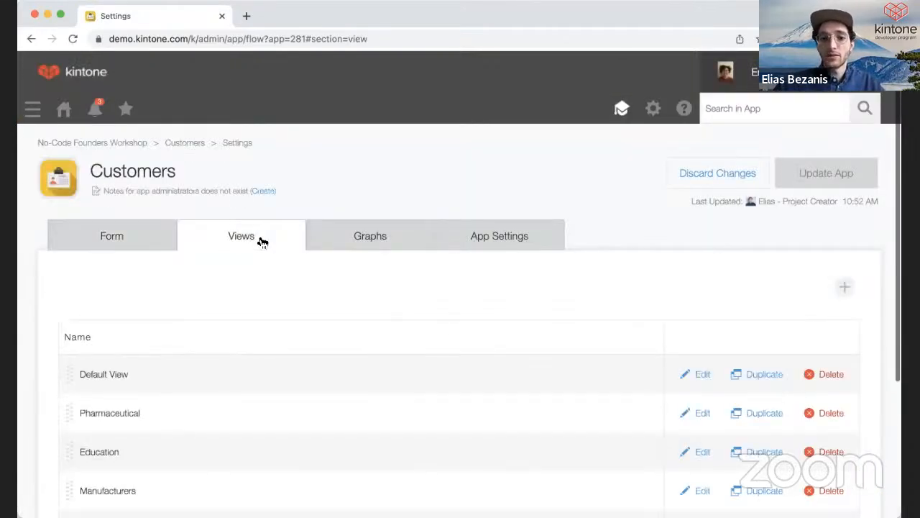
scroll(520, 426, "down", 2)
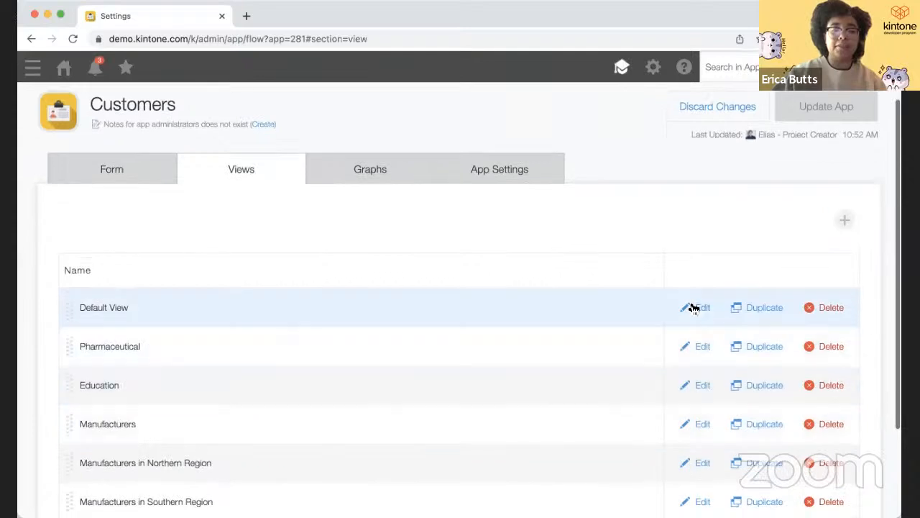
left_click(694, 308)
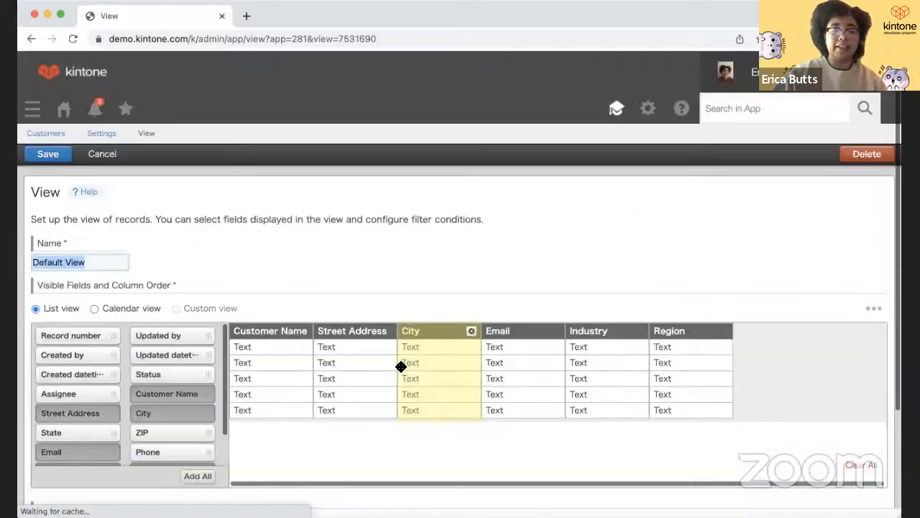
scroll(138, 417, "down", 2)
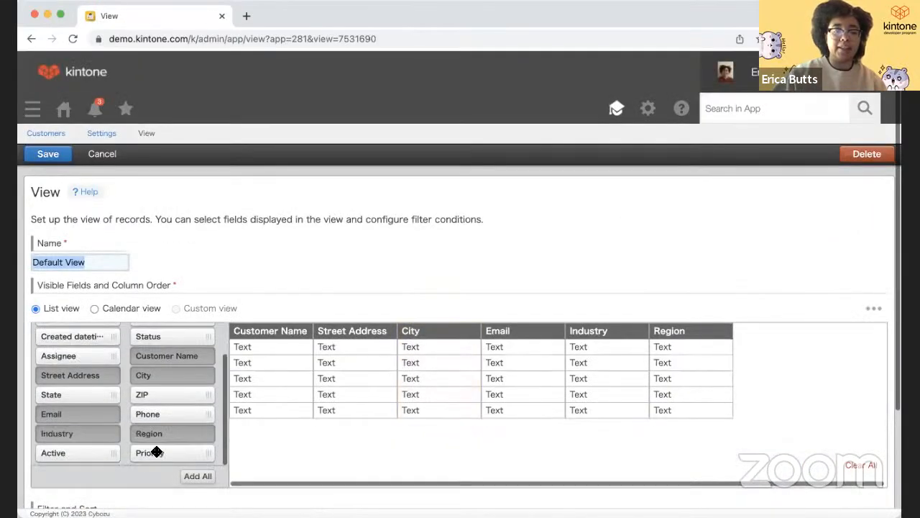
left_click_drag(157, 451, 743, 362)
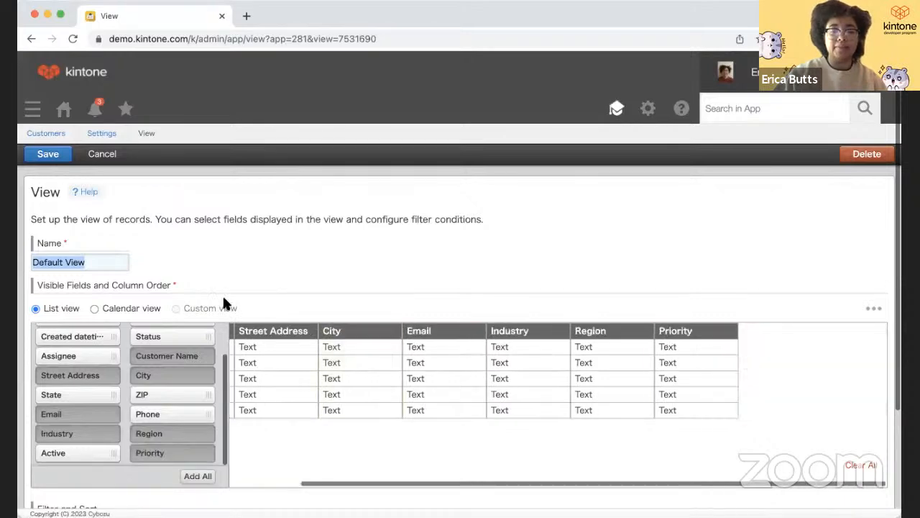
left_click(53, 155)
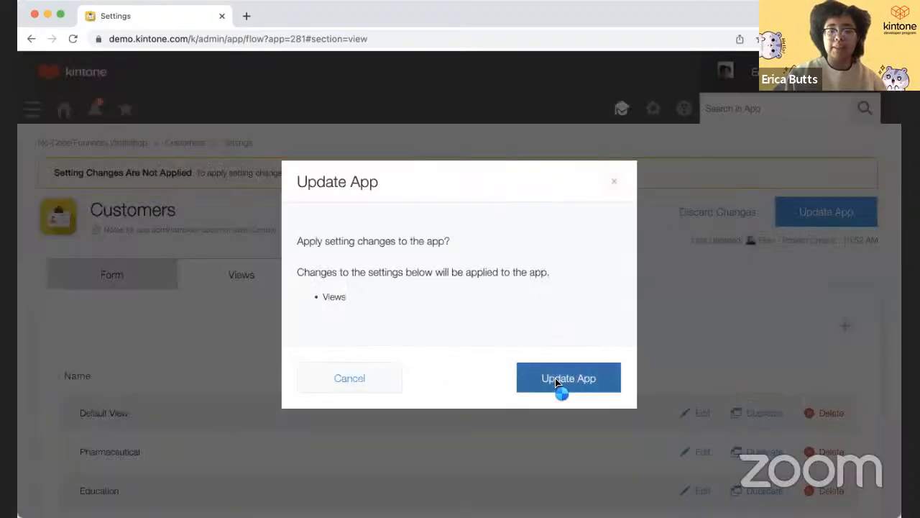
- Update the app, check the new Priority column, and view the first record's orange High priority
left_click(558, 381)
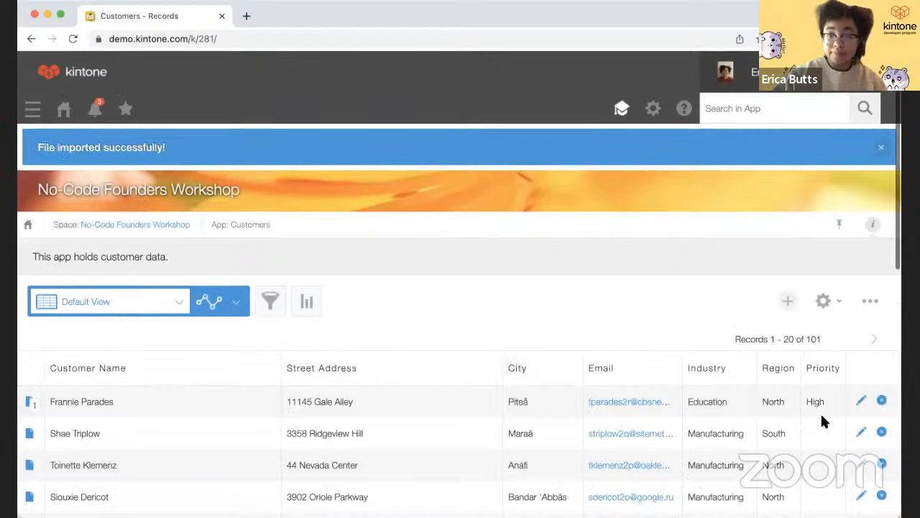
scroll(820, 411, "down", 2)
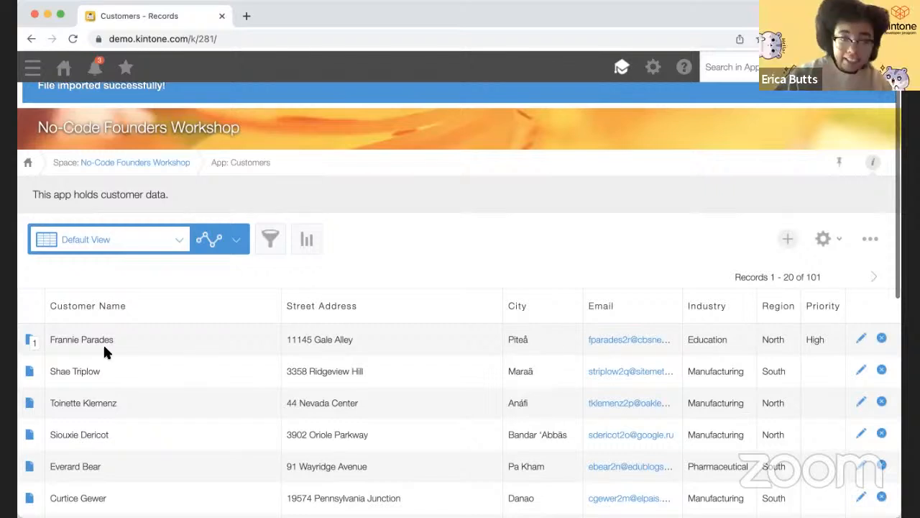
left_click(31, 339)
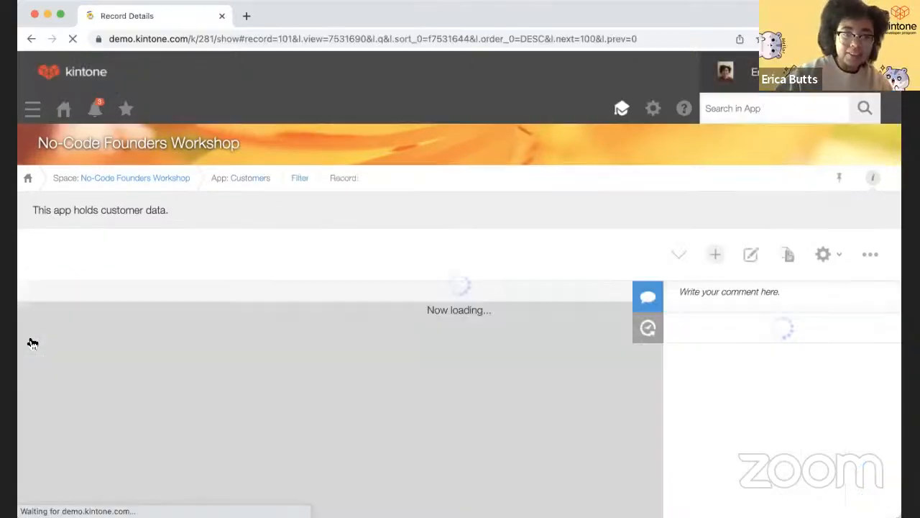
scroll(78, 352, "down", 3)
scroll(77, 352, "up", 5)
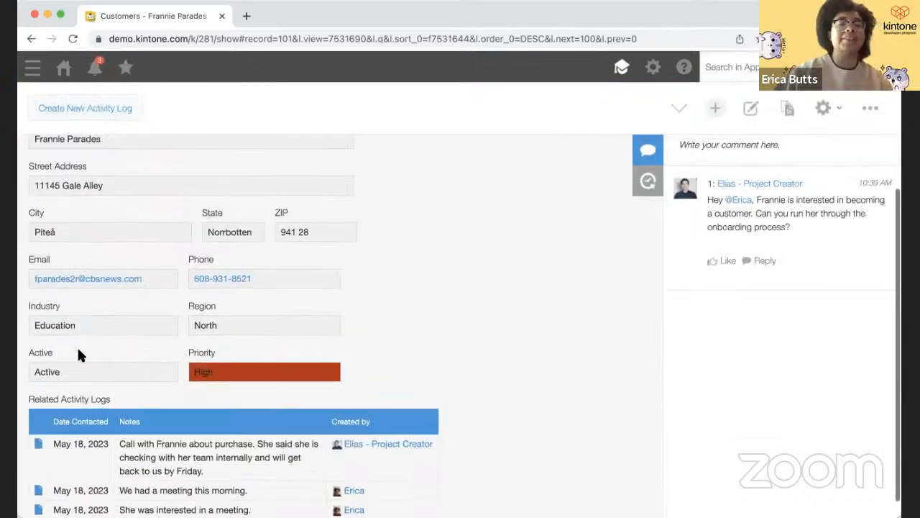
scroll(79, 351, "down", 3)
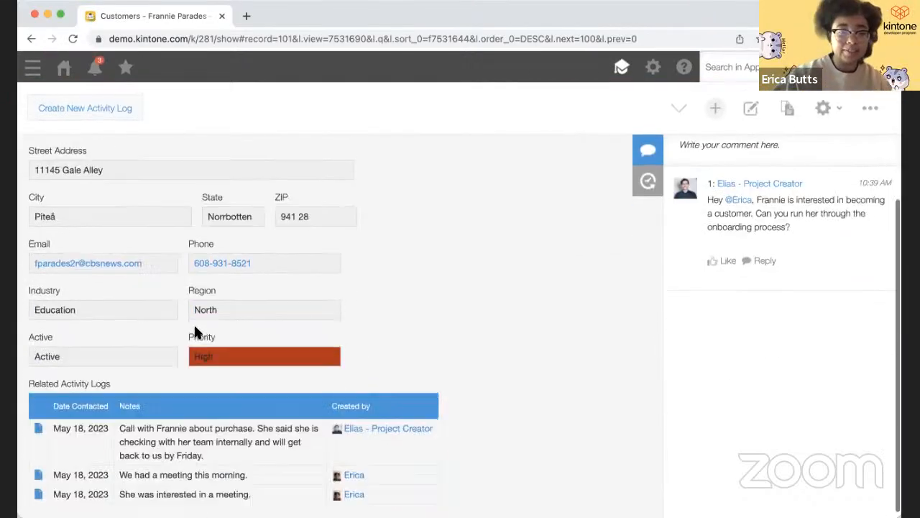